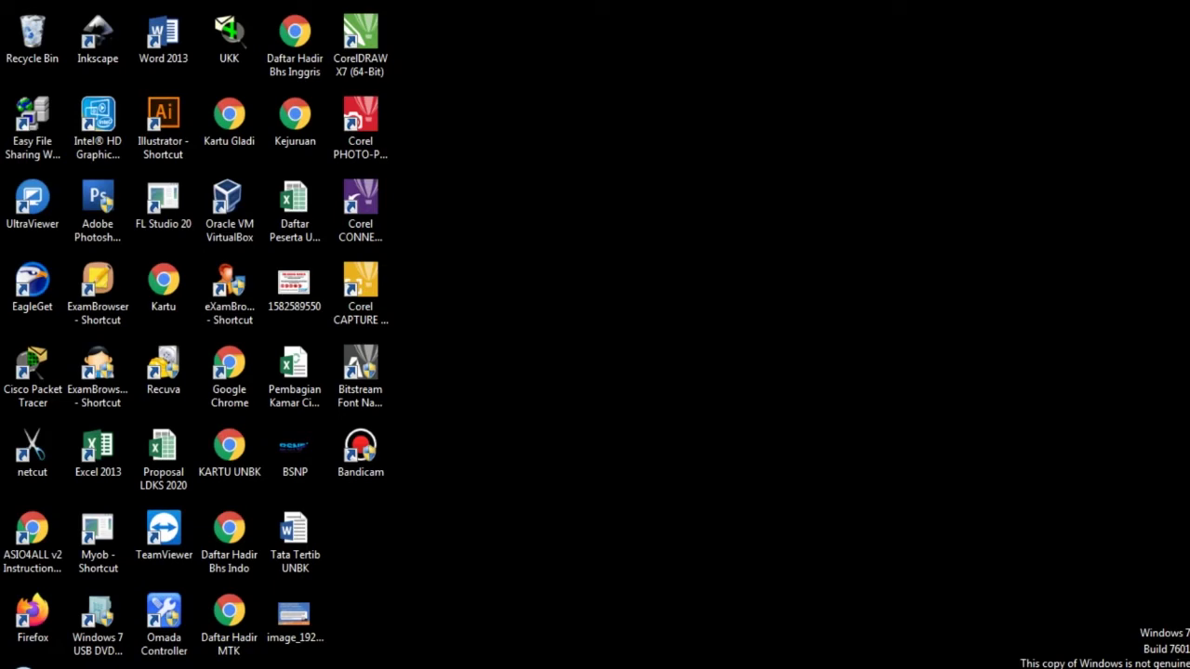
Launch Adobe InDesign CS6 from the Start menu's All Programs list
left_click(17, 667)
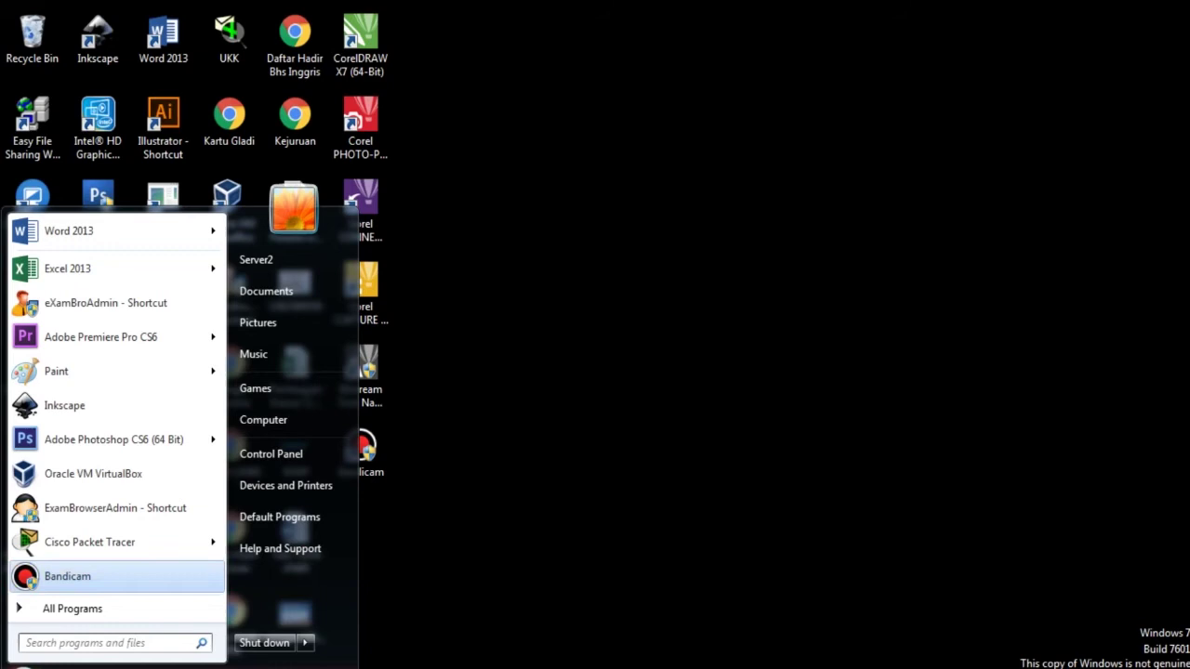
left_click(73, 608)
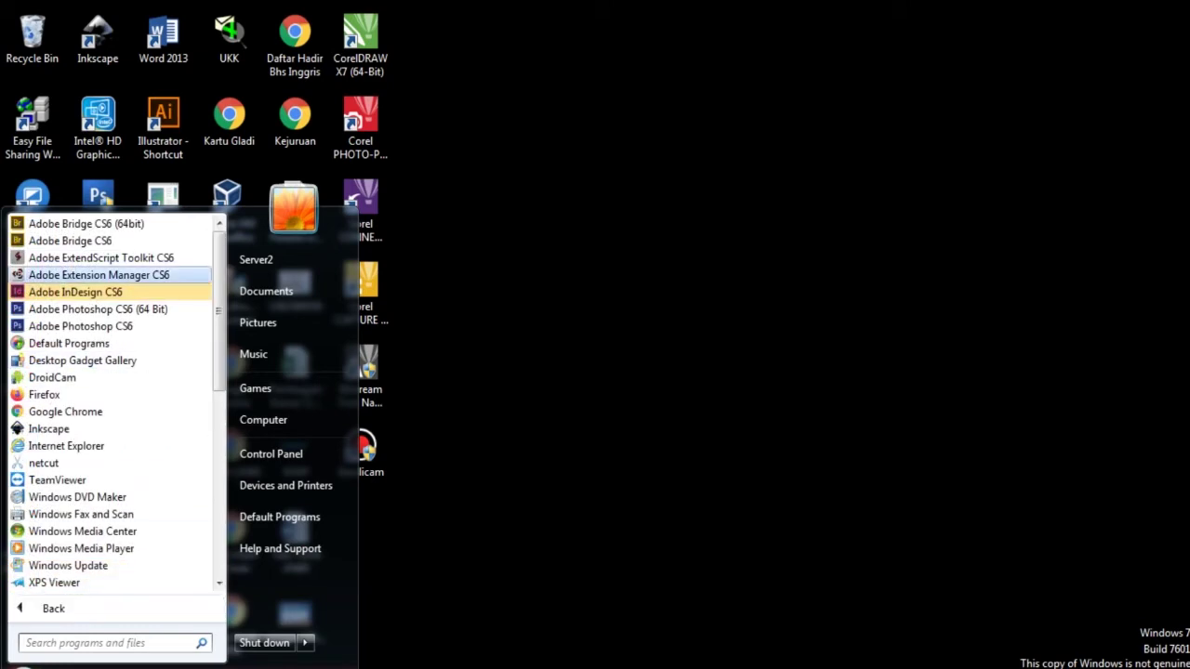
left_click(93, 292)
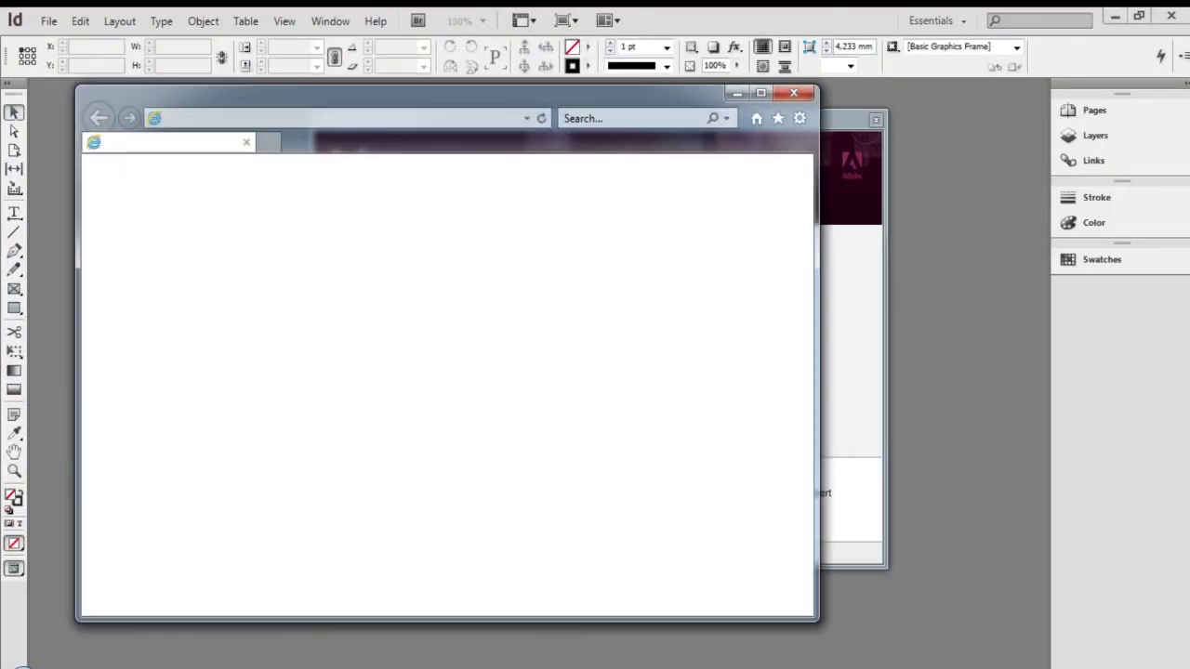
Close the stray browser window and bring the Assets Praktikum 1 Desktop Publishing folder forward
left_click(793, 92)
mouse_move(206, 667)
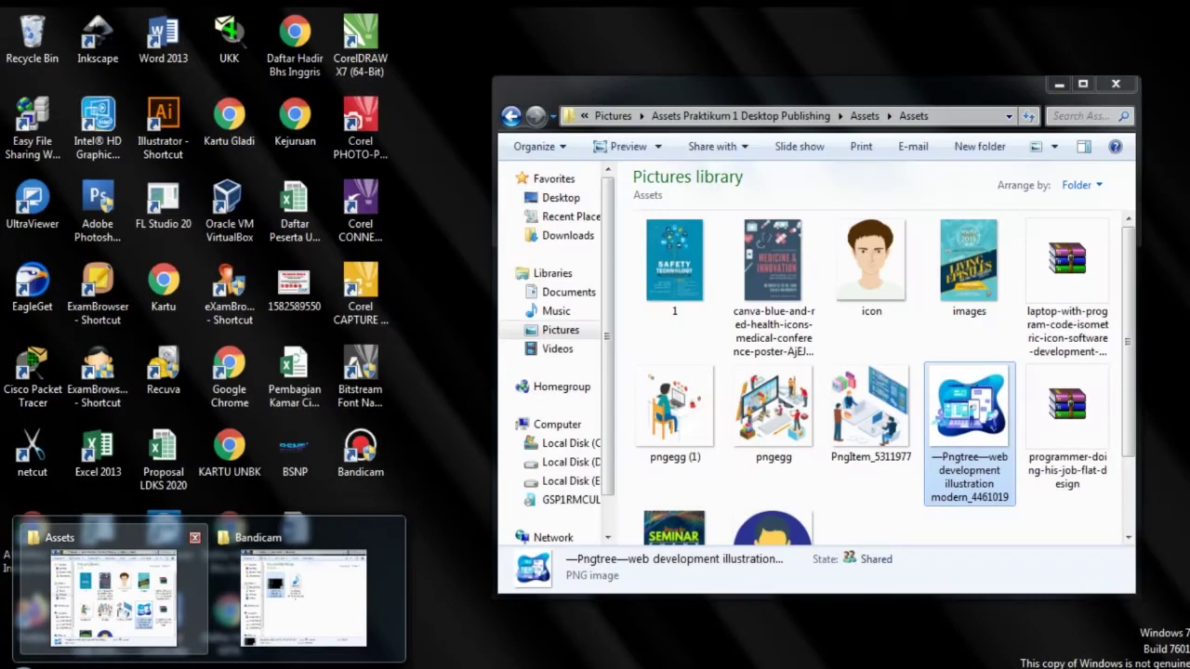
left_click(113, 598)
left_click(764, 116)
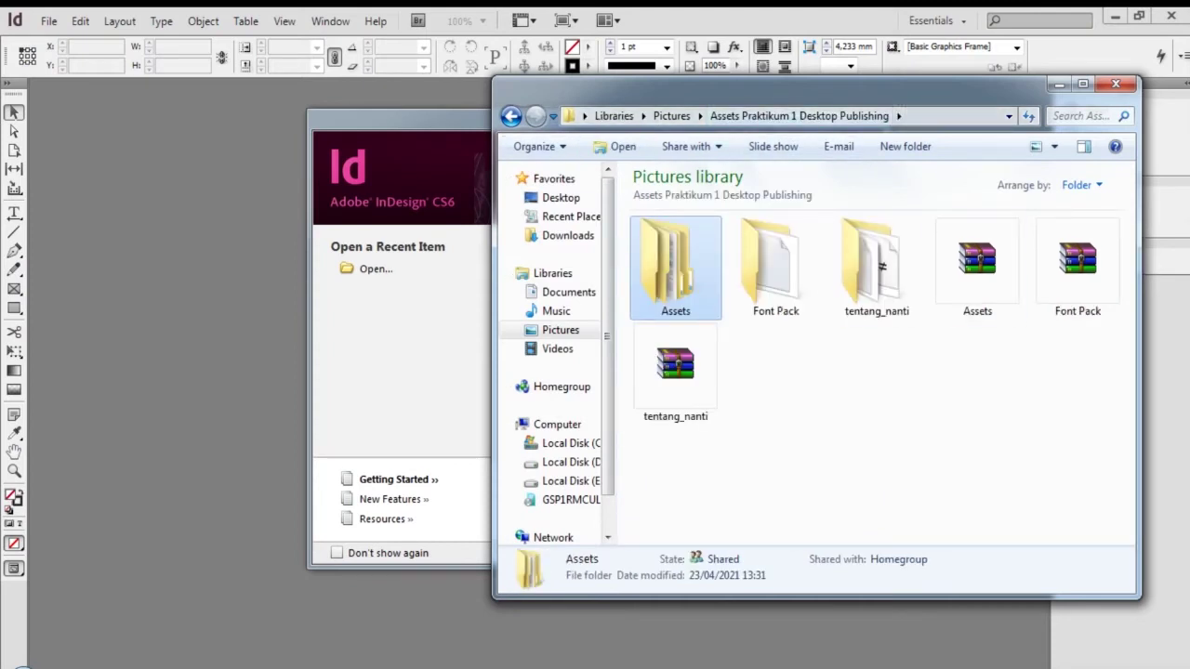
Browse the Pictures library, the Assets Praktikum 1 Desktop Publishing folder and its tentang_nanti subfolder
left_click(513, 117)
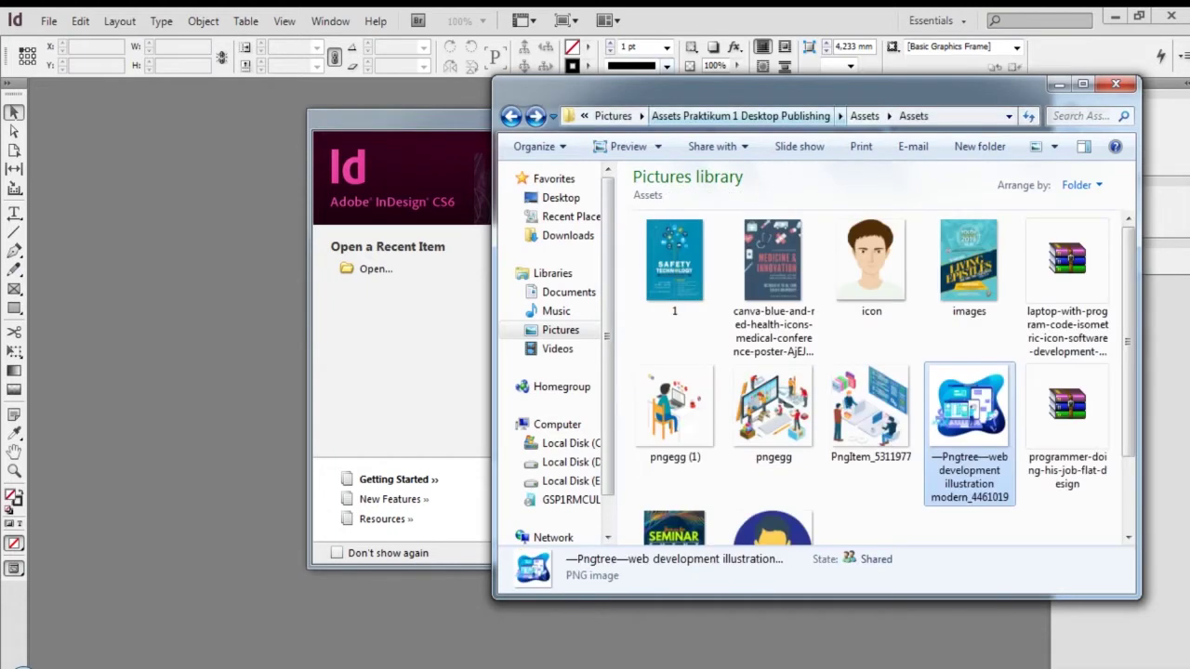
left_click(614, 116)
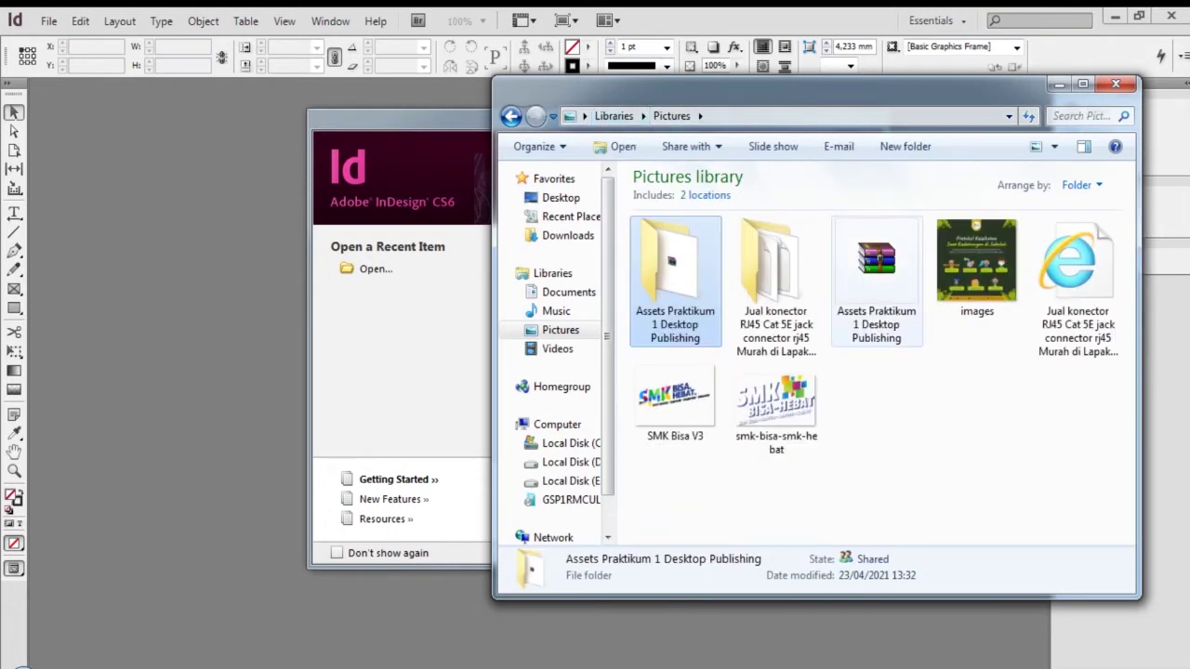
right_click(889, 280)
key("Escape")
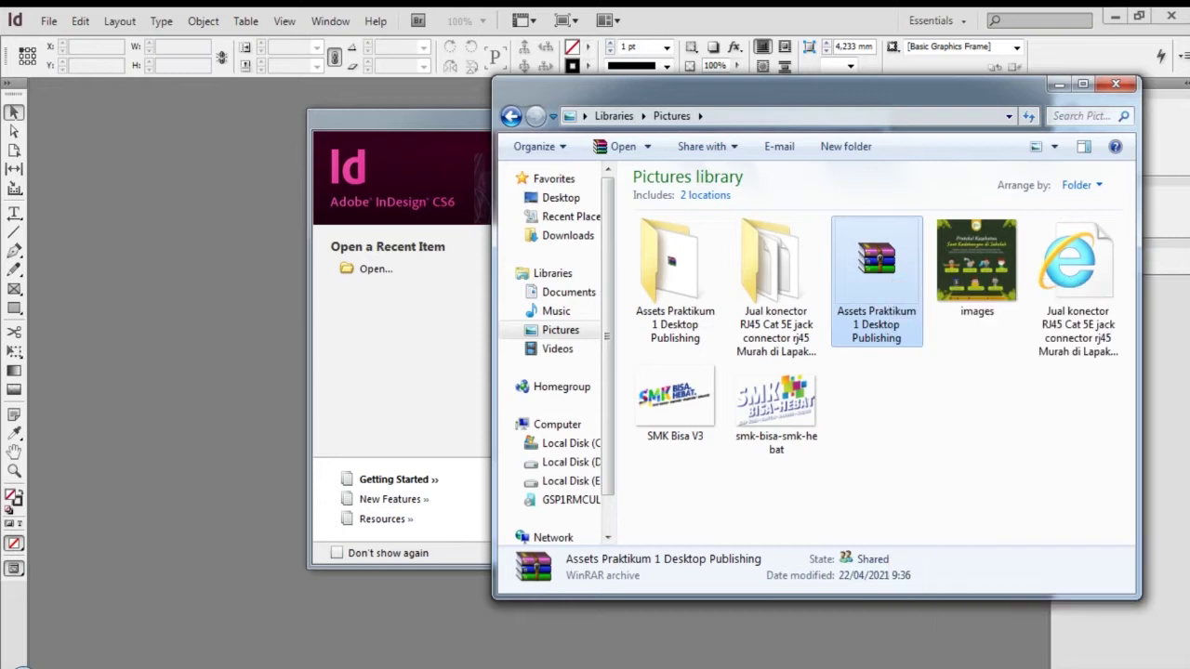
double_click(676, 276)
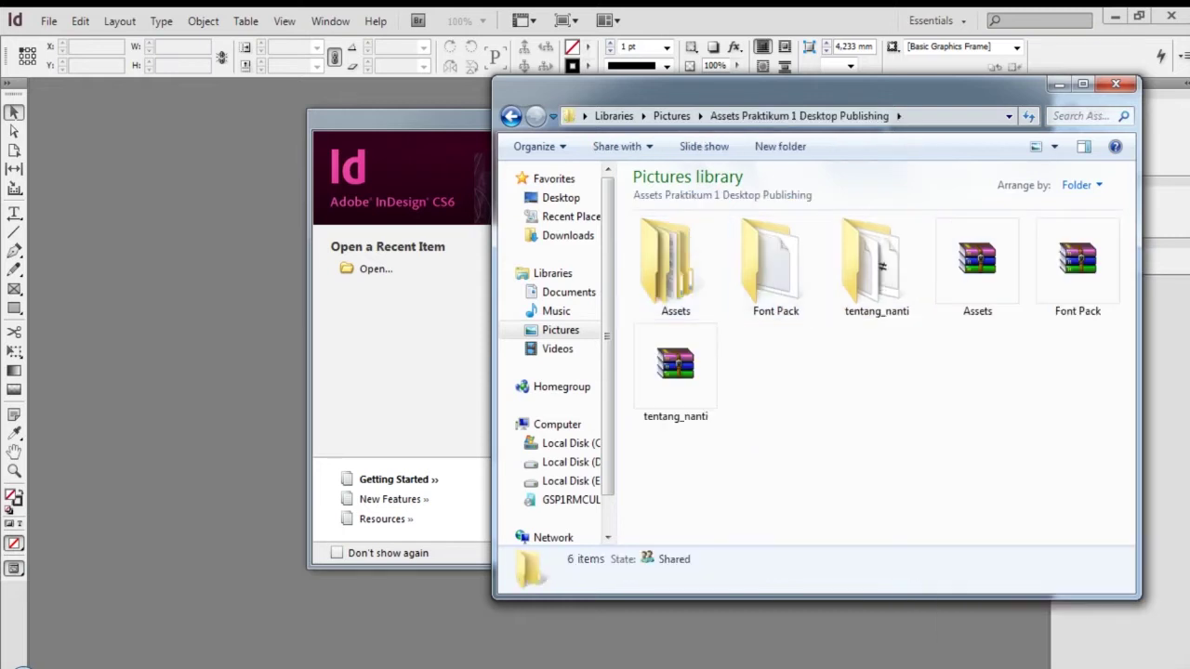
double_click(900, 286)
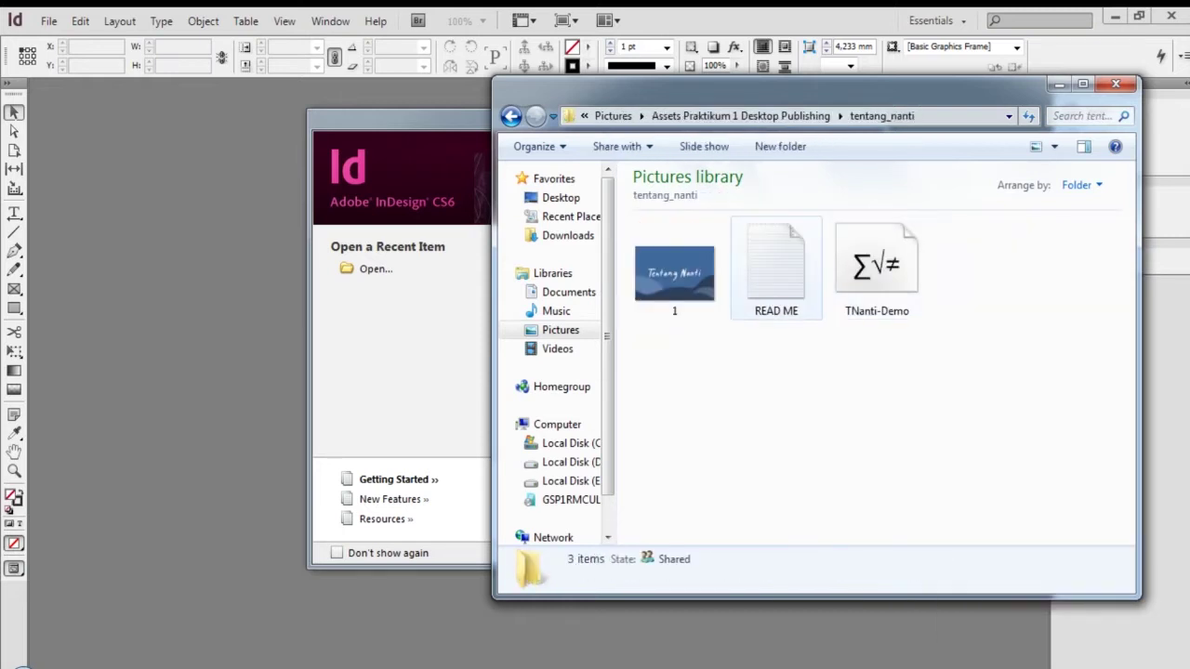
left_click(511, 116)
Look through the Font Pack folder's fonts, selecting them all, then return to the project folder
double_click(776, 269)
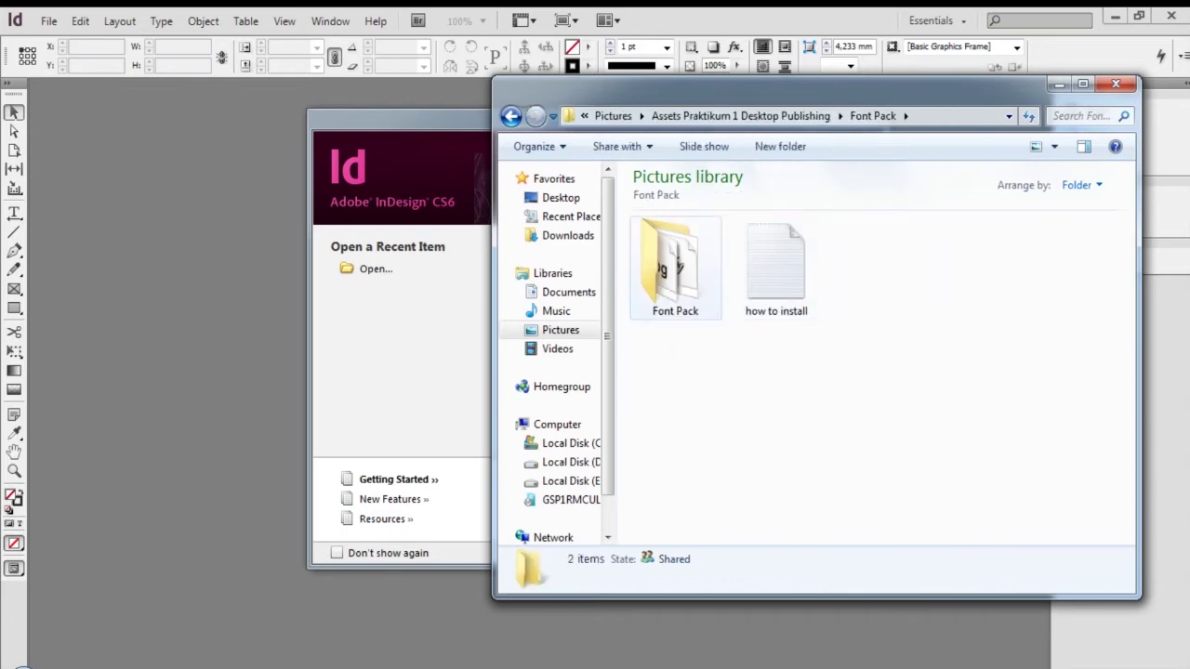
double_click(676, 269)
scroll(773, 372, "down", 2)
left_click(773, 372)
key("ctrl+a")
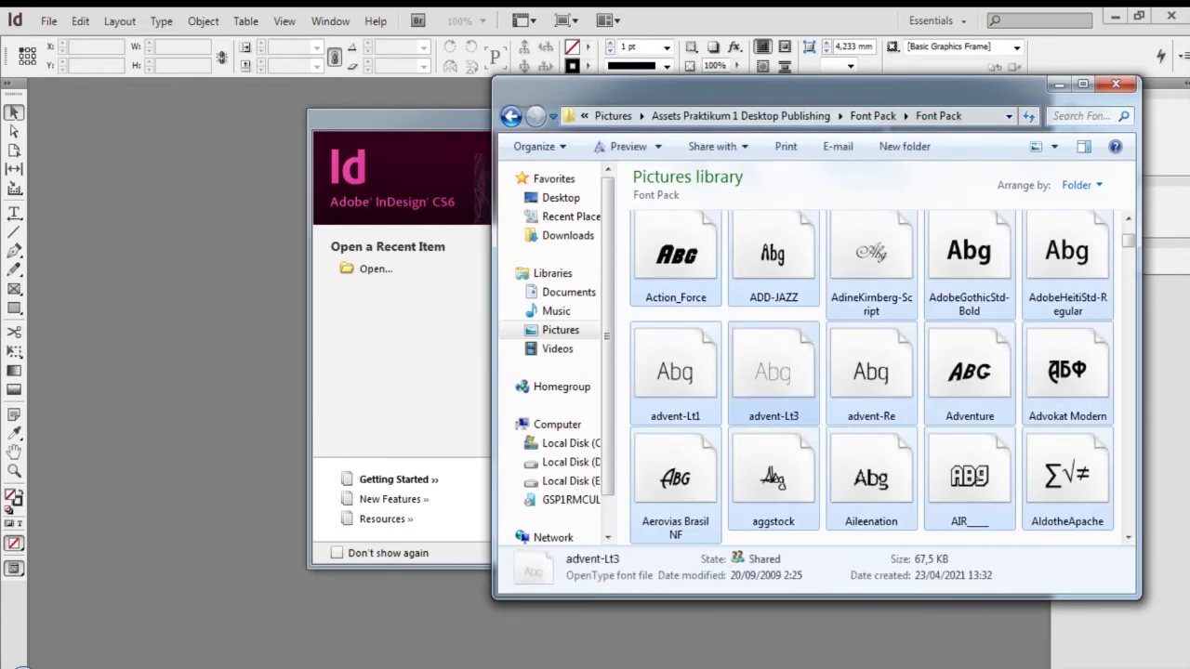
left_click(511, 116)
left_click(511, 116)
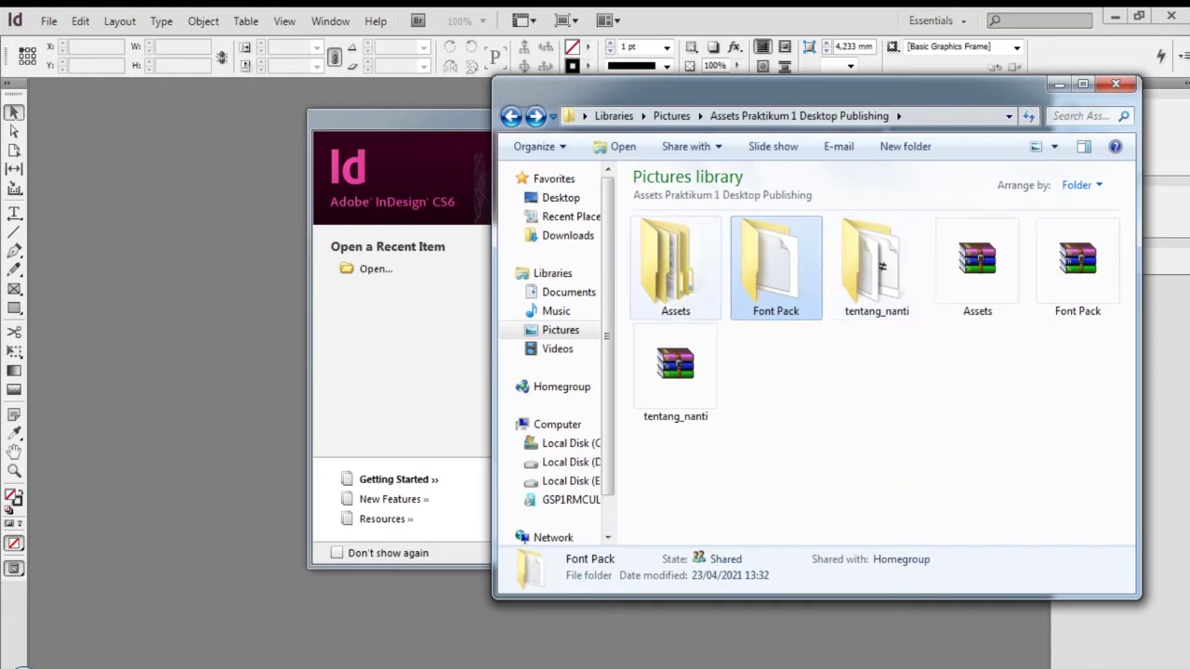
Open the nested Assets folder and select the pngegg illustration among the images
double_click(675, 269)
double_click(676, 270)
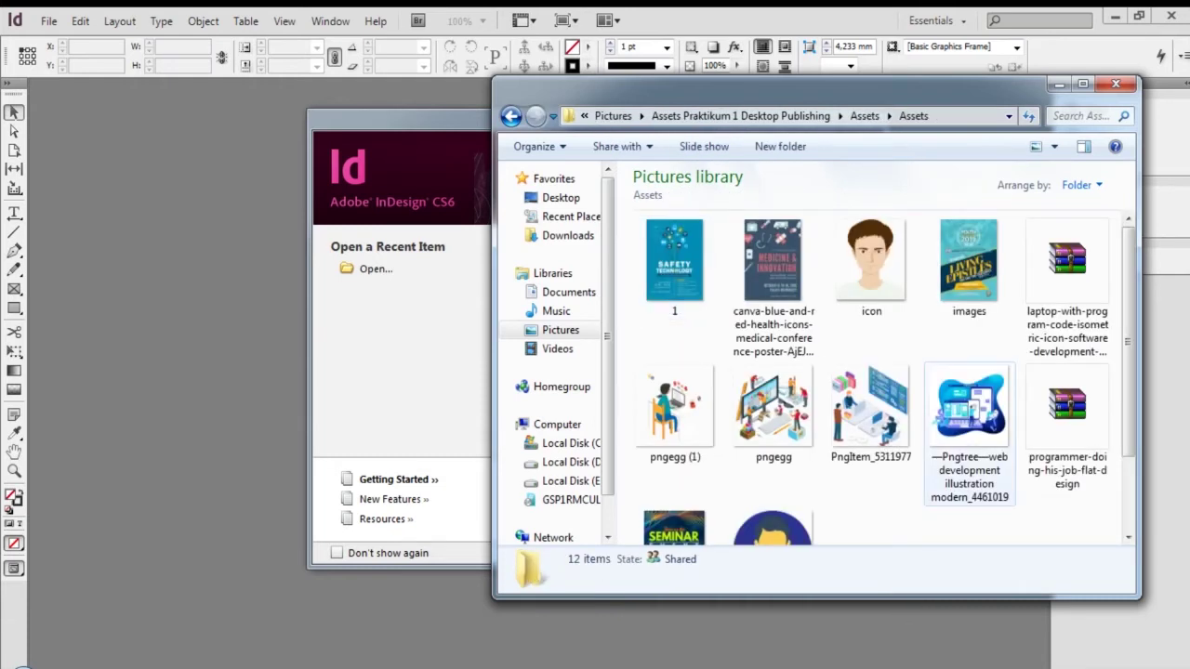
left_click(773, 409)
scroll(773, 409, "down", 1)
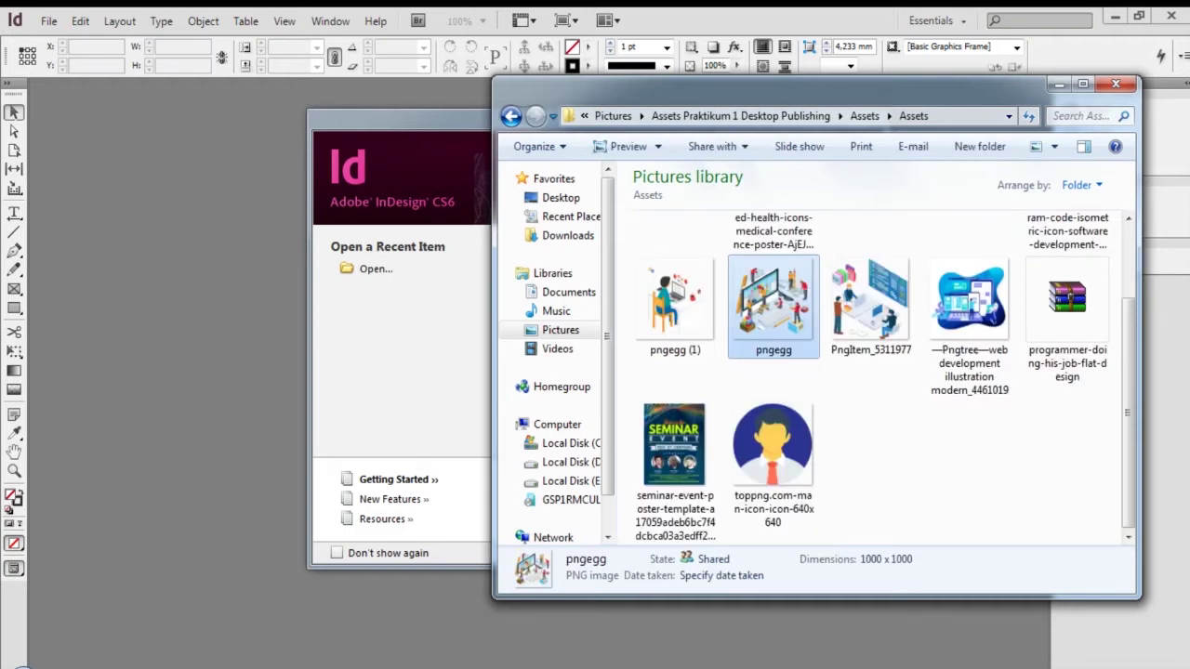
scroll(773, 409, "up", 1)
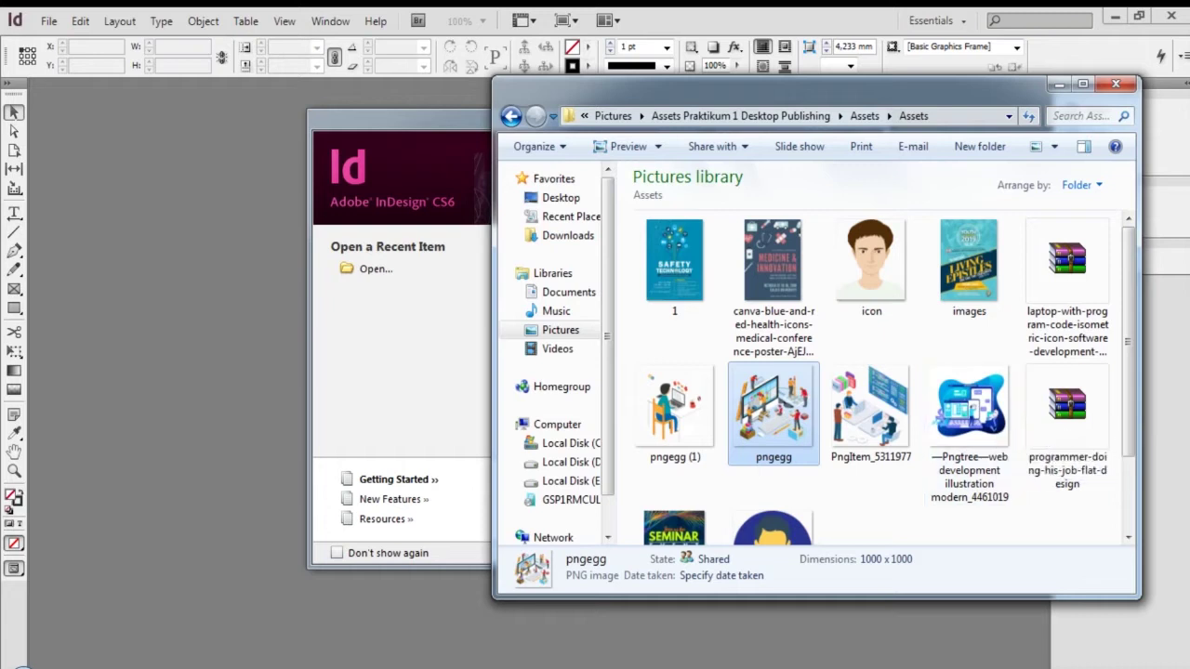
double_click(773, 262)
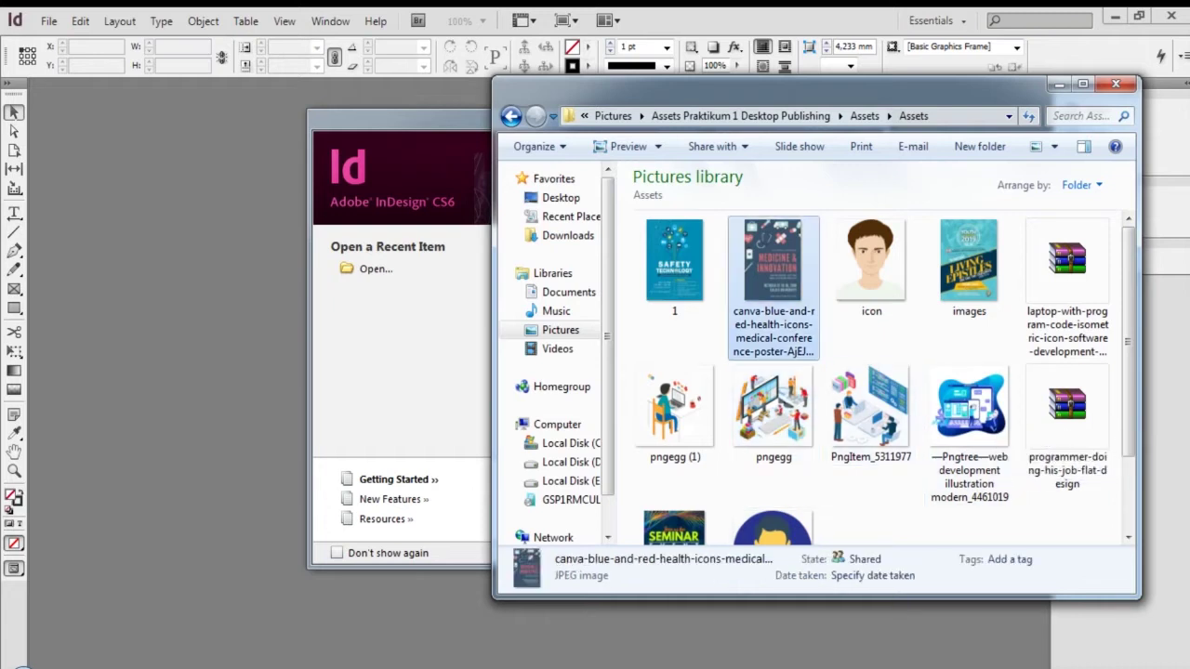
left_click(1171, 14)
double_click(922, 265)
left_click(1171, 15)
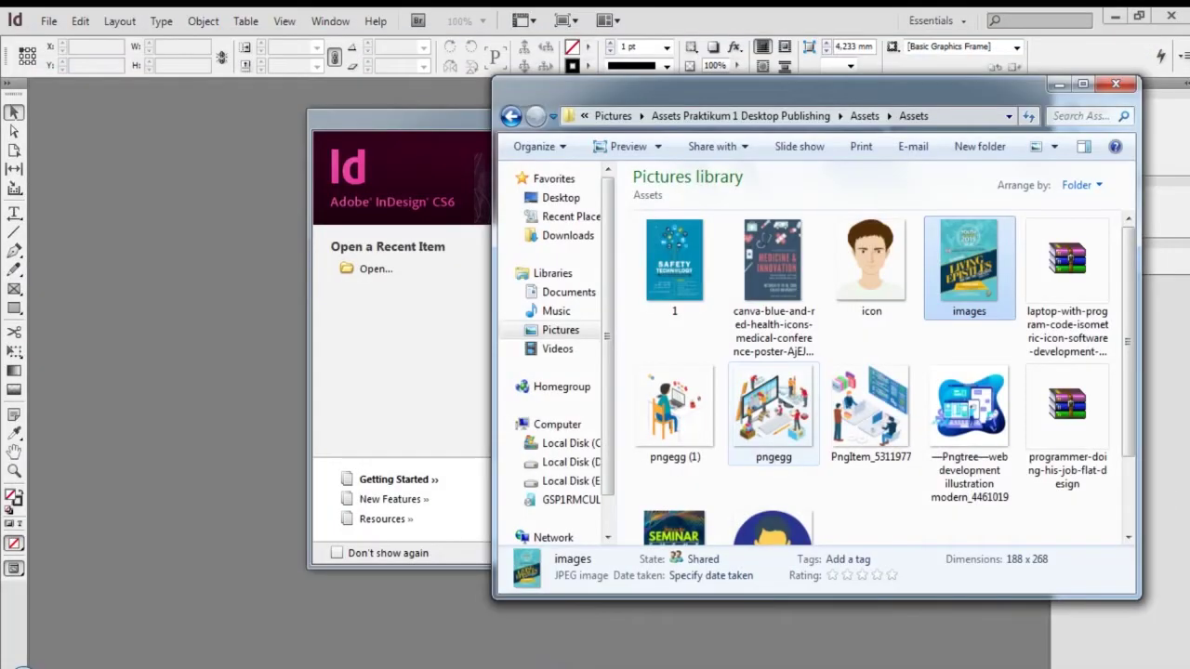
double_click(675, 260)
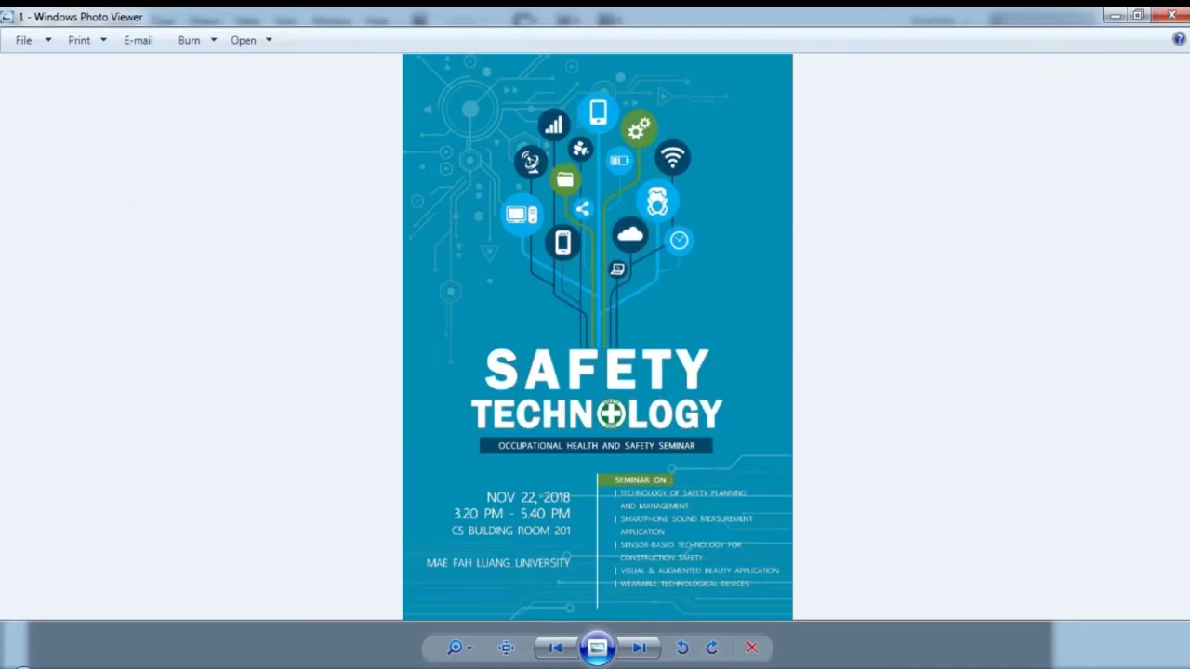
left_click(1171, 15)
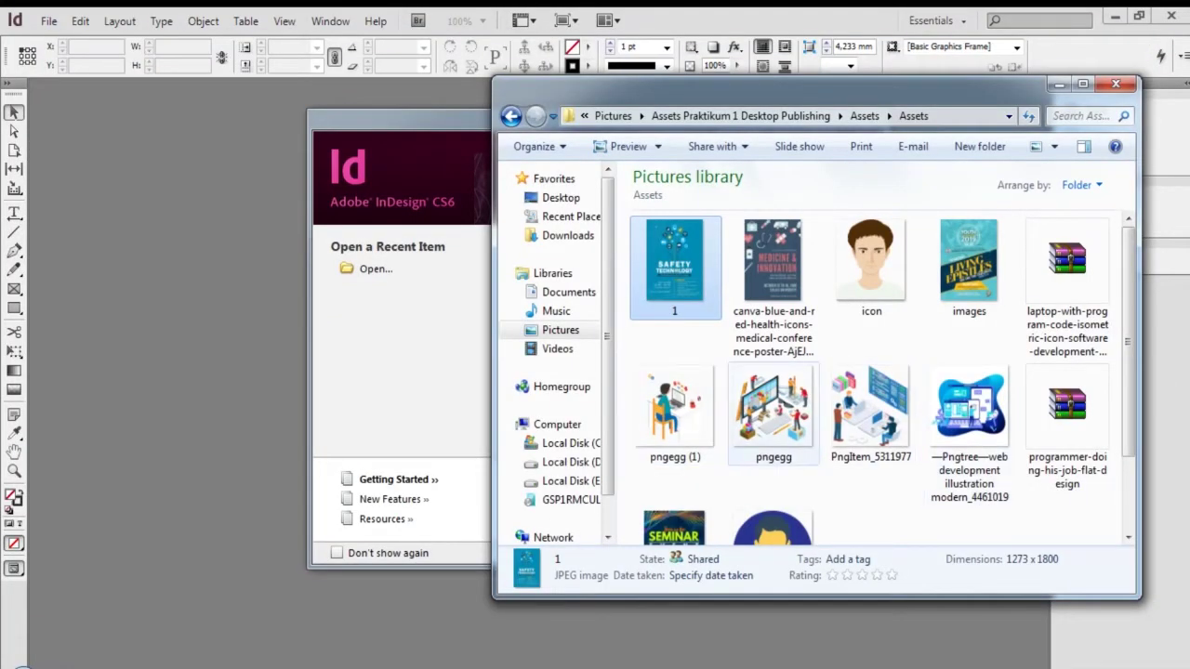
mouse_move(788, 424)
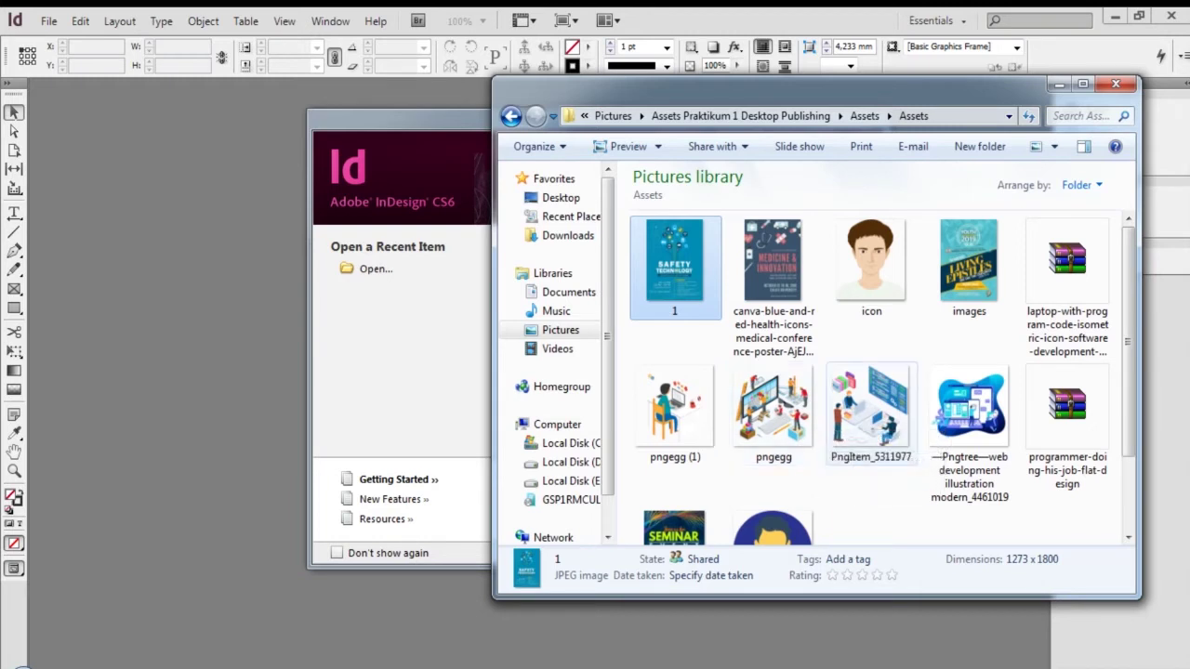
double_click(884, 437)
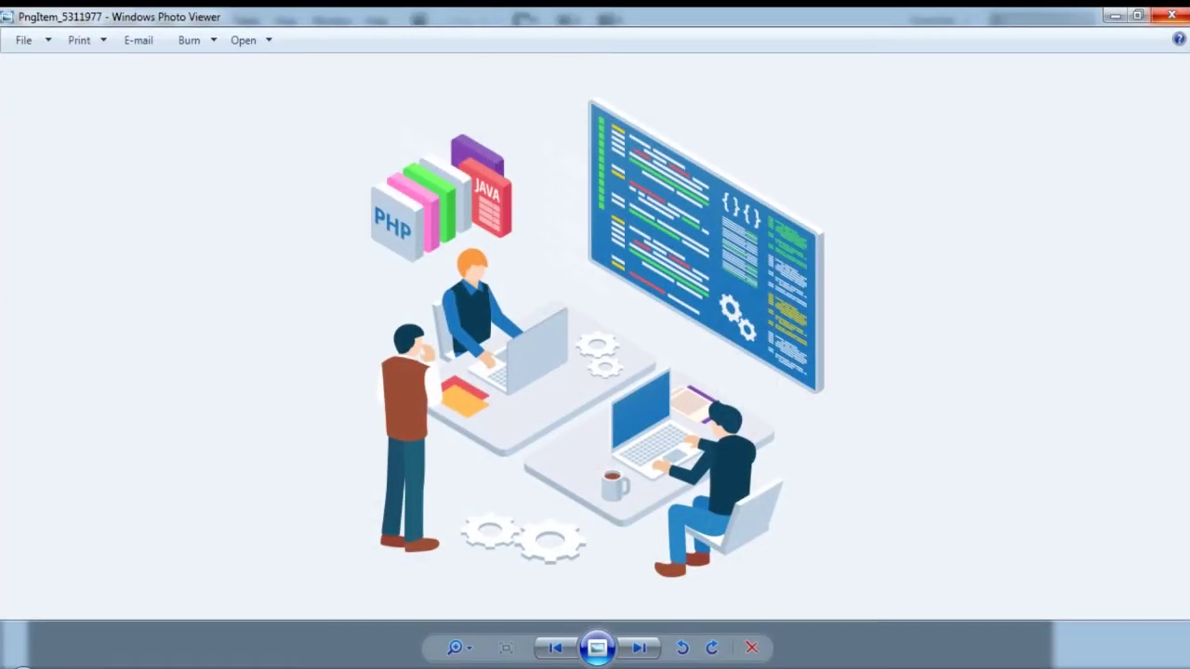
left_click(1179, 13)
double_click(773, 409)
left_click(1173, 14)
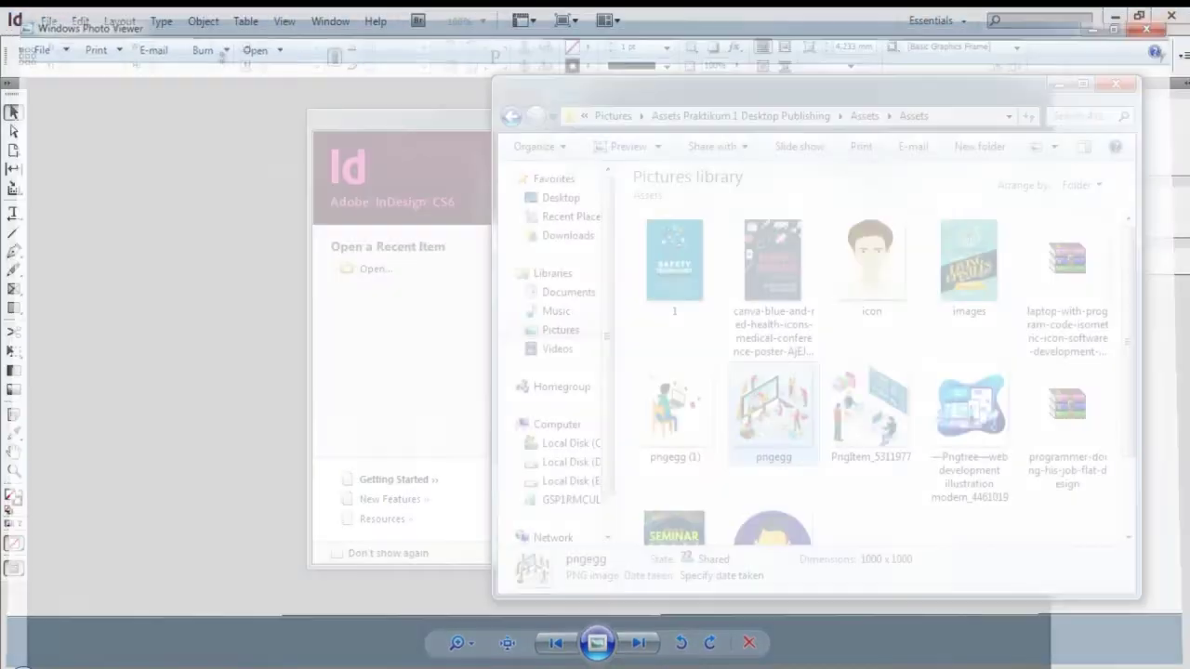
scroll(967, 390, "down", 2)
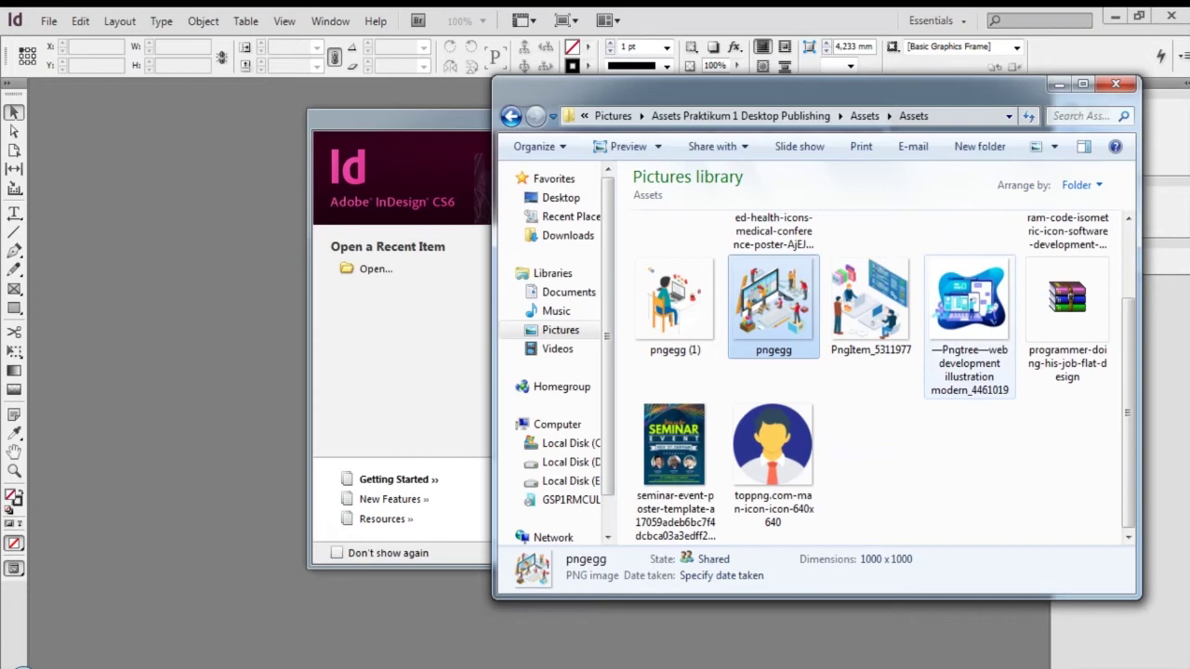
double_click(773, 446)
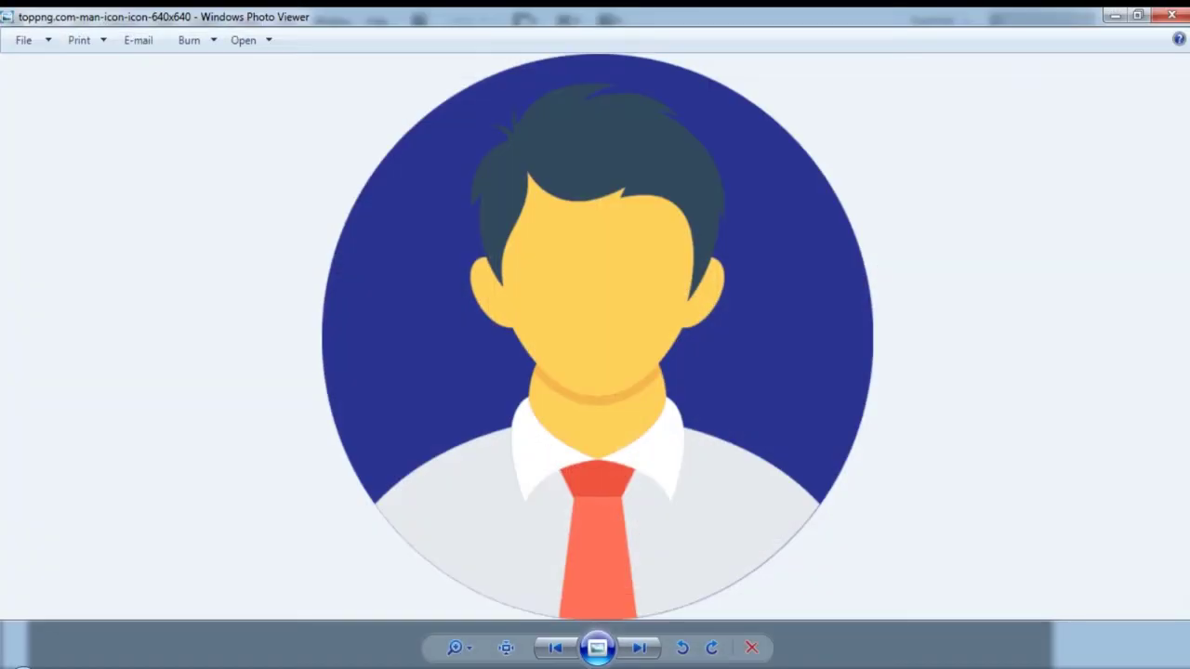
left_click(1171, 15)
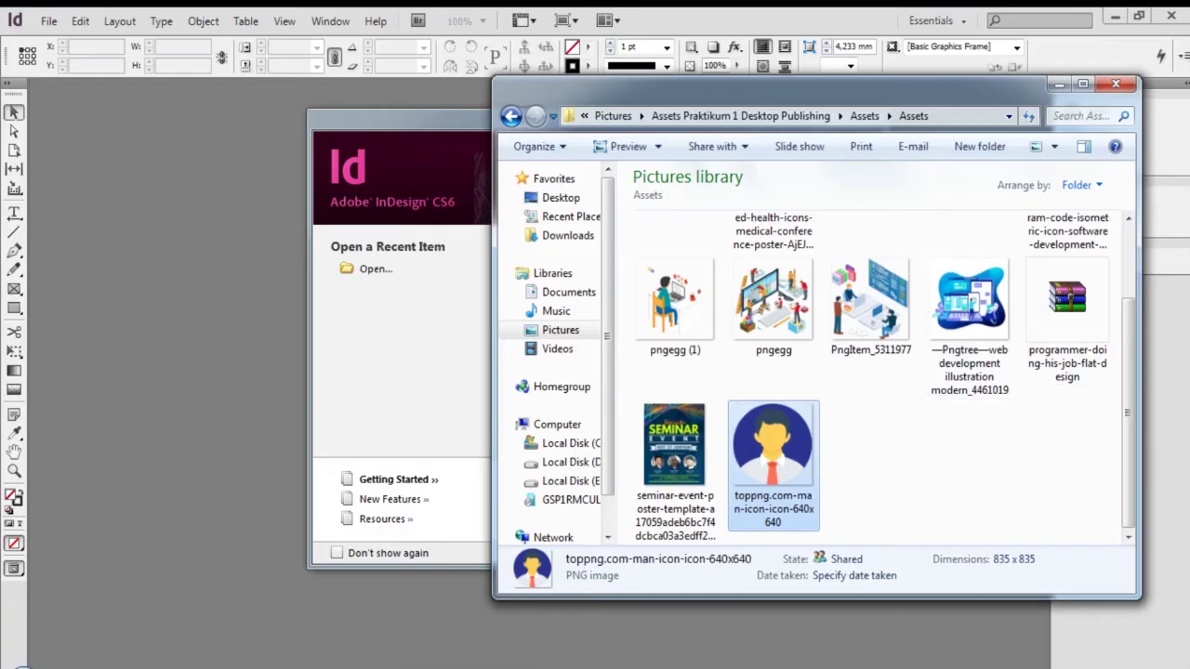
key("Return")
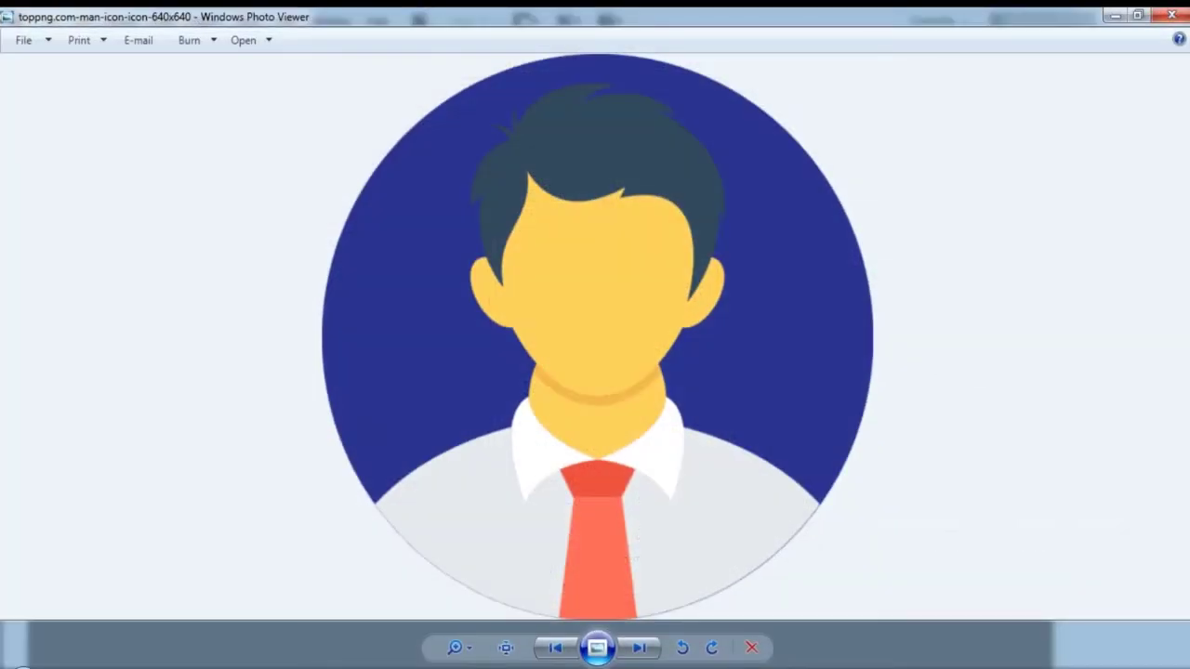
left_click(1171, 15)
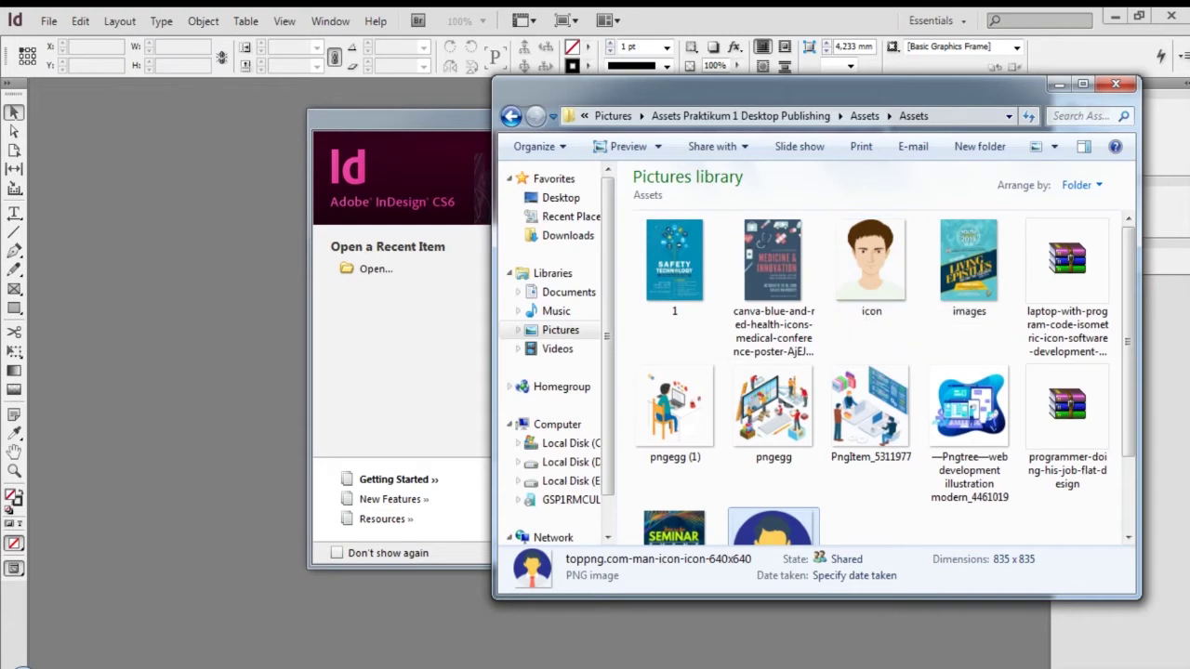
left_click(421, 374)
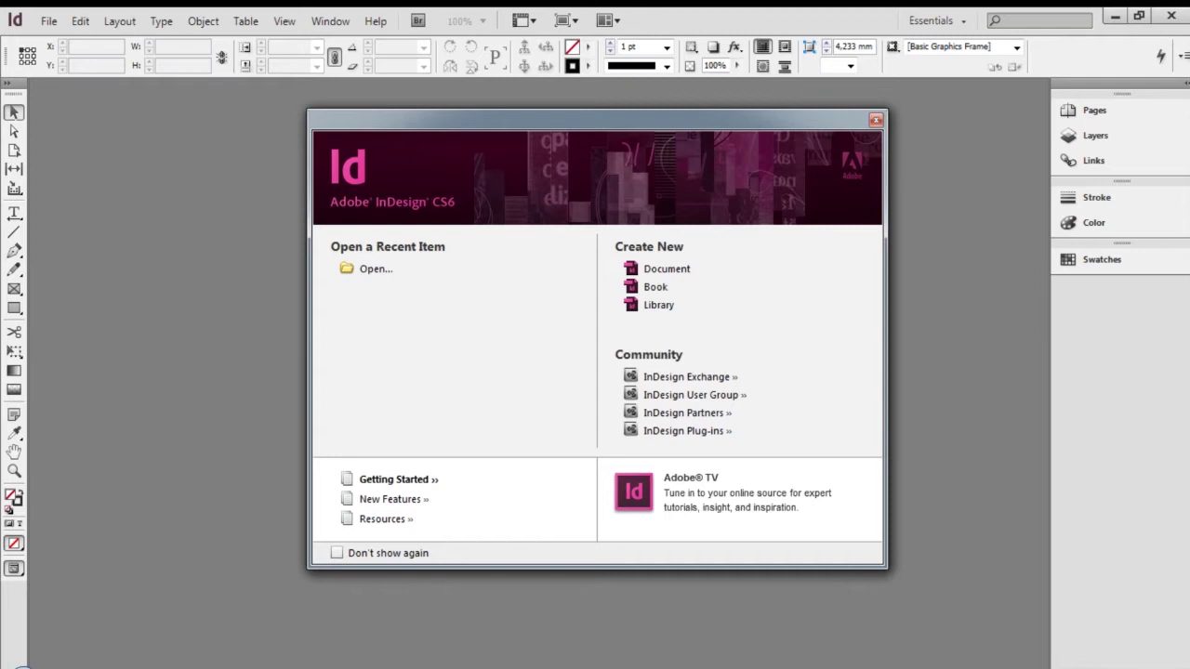
Start a new document with Ctrl+N, showing the A4 210 × 297 mm defaults
key("ctrl+n")
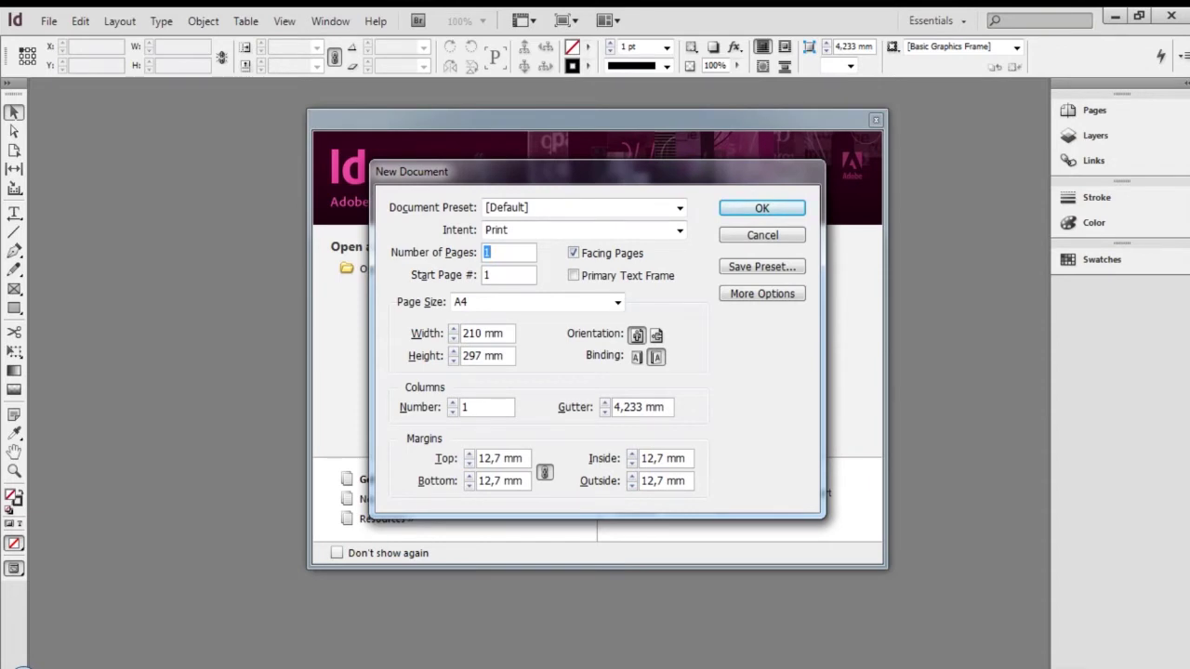
Set the new document's page size to A4 in portrait orientation
left_click(679, 230)
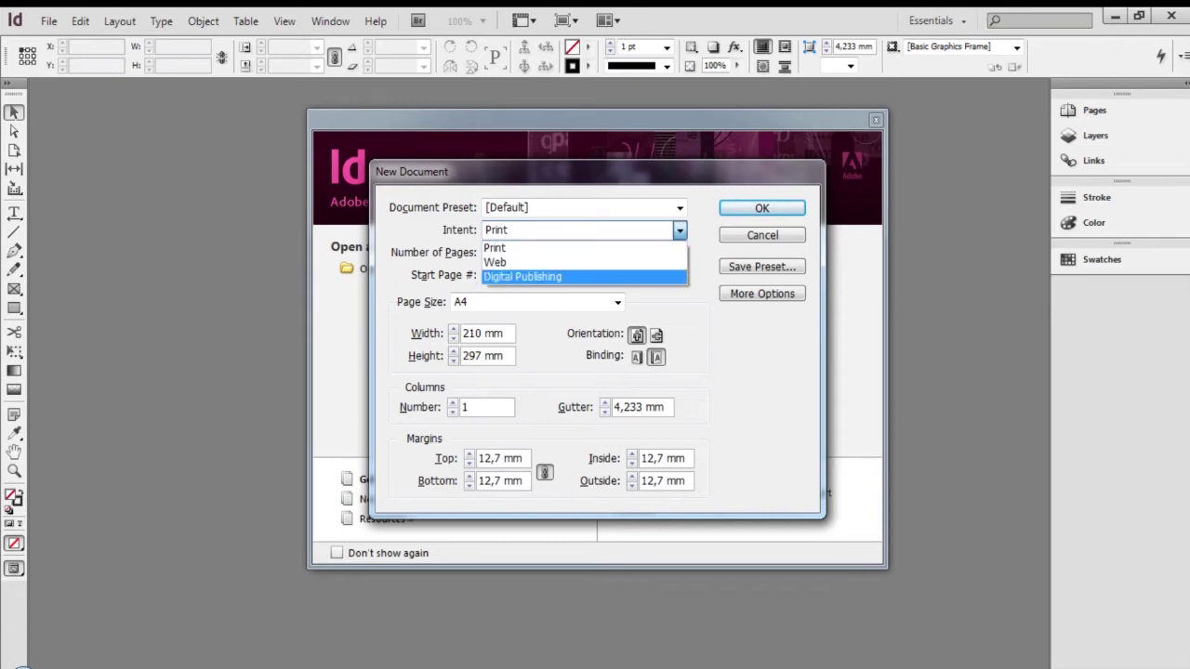
left_click(522, 277)
left_click(617, 302)
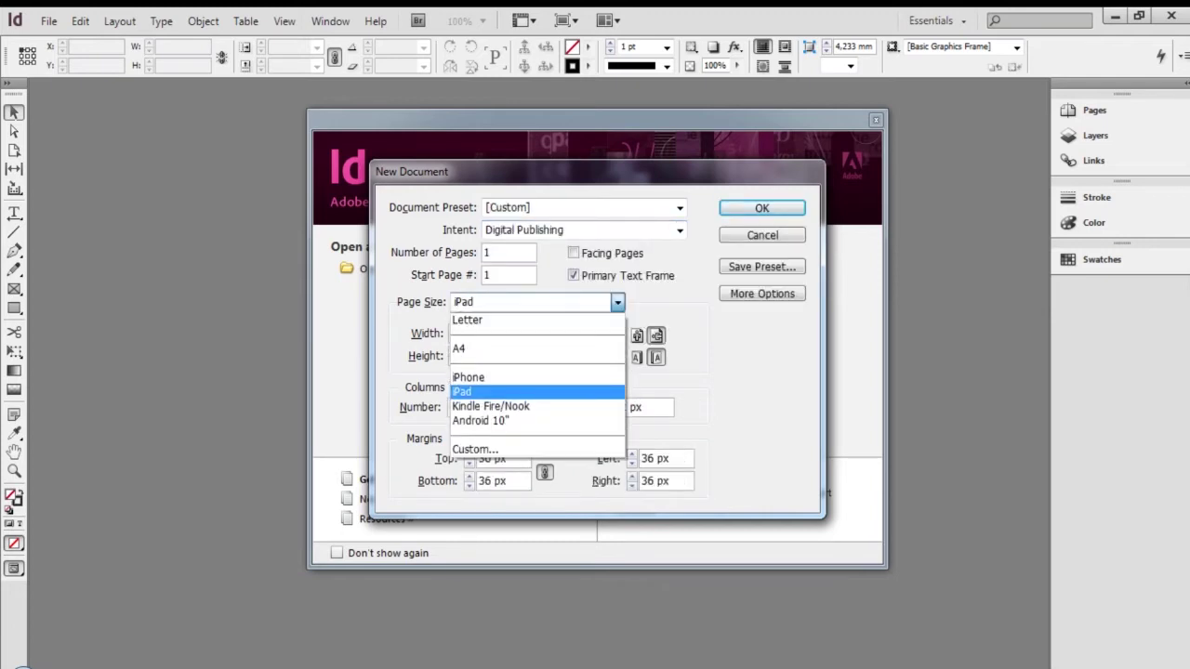
left_click(493, 348)
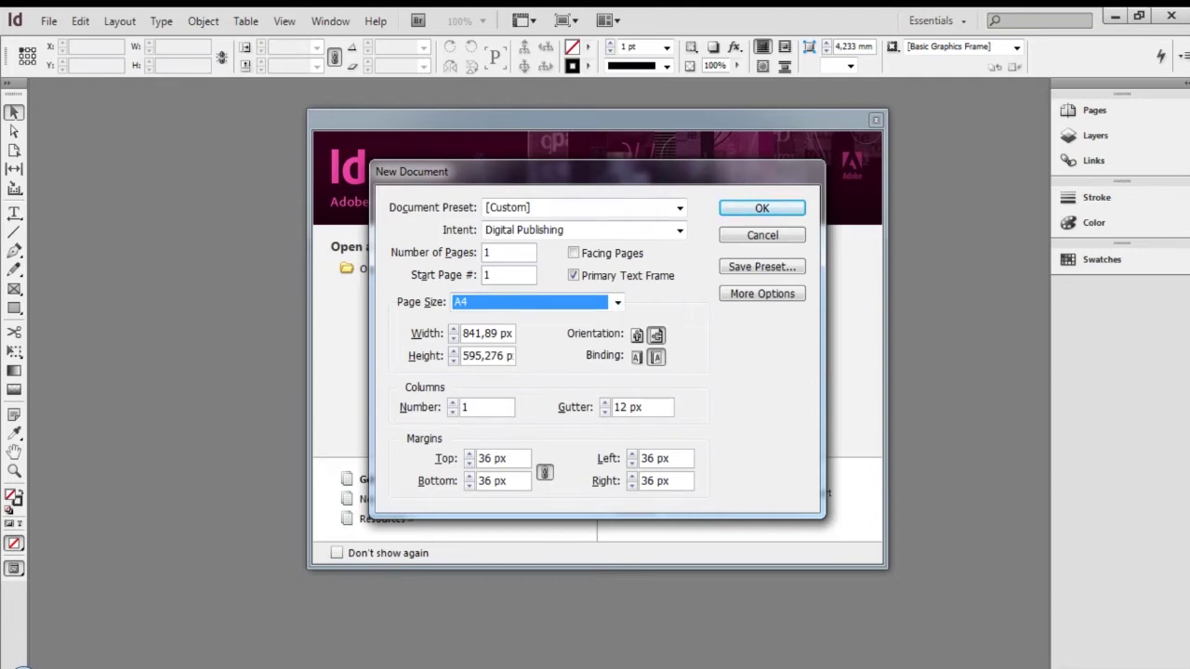
left_click(636, 336)
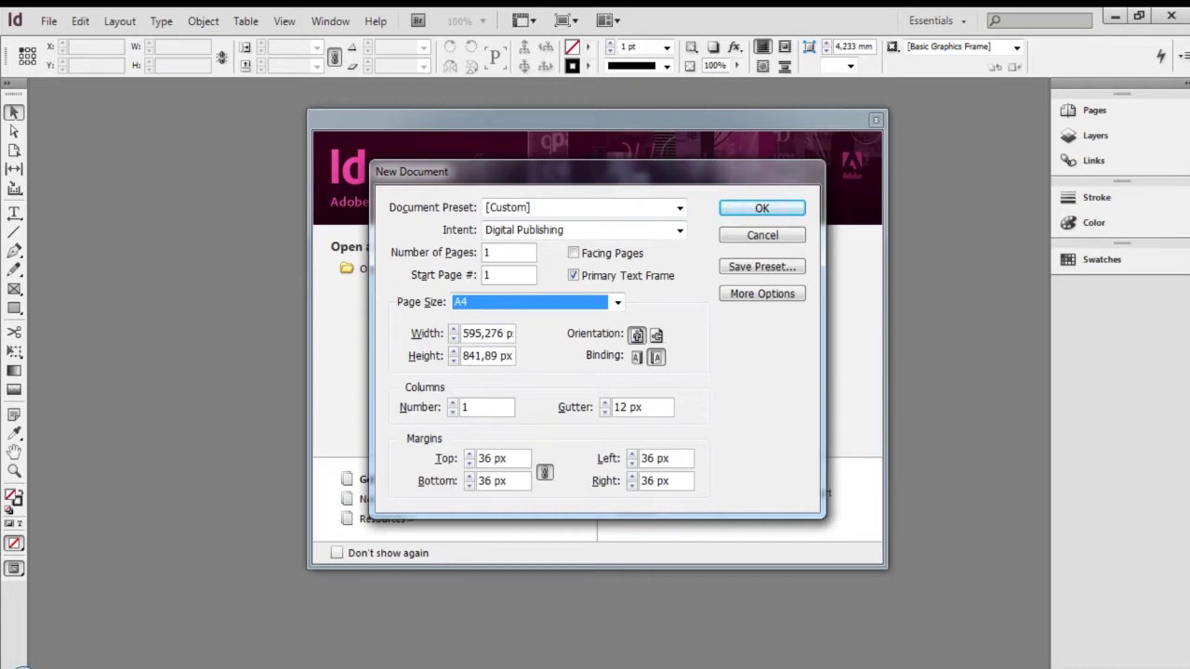
Settle the document intent on Print and create the single-page A4 document
left_click(680, 230)
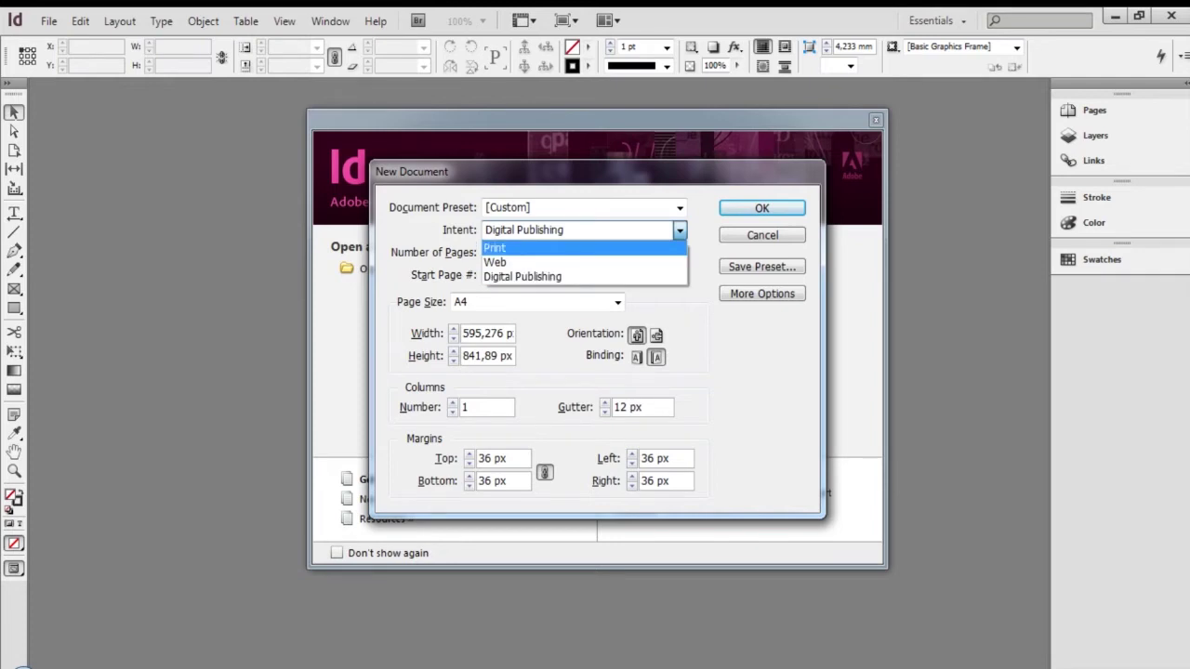
left_click(584, 248)
left_click(680, 230)
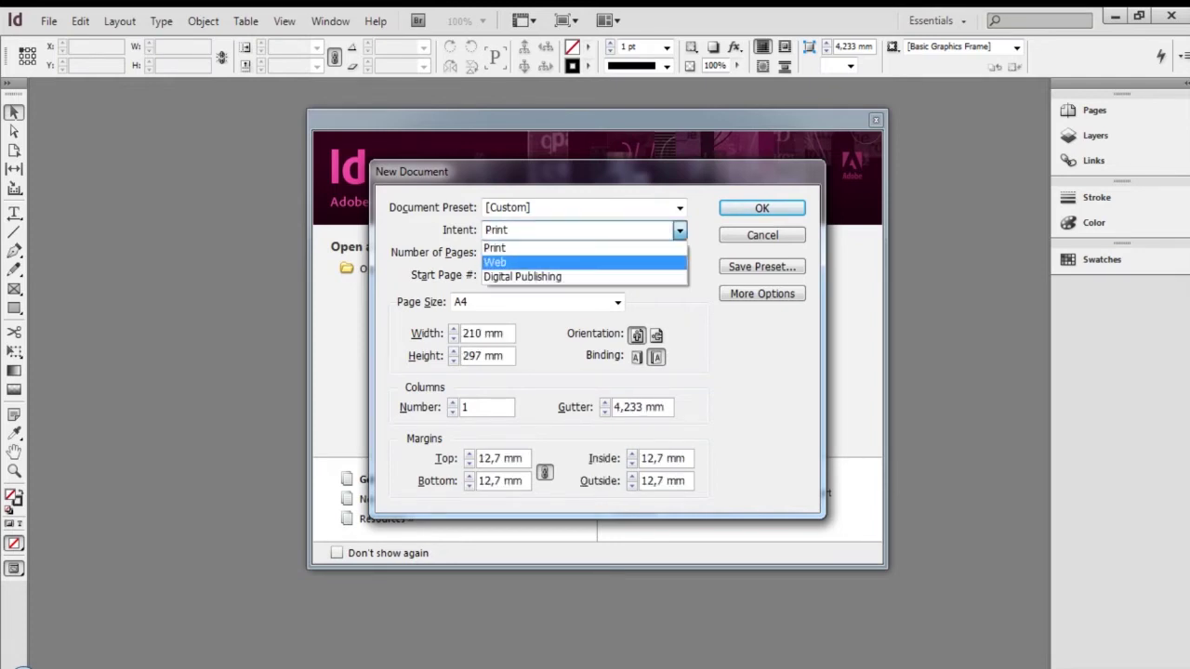
left_click(521, 262)
left_click(679, 230)
left_click(525, 274)
left_click(680, 231)
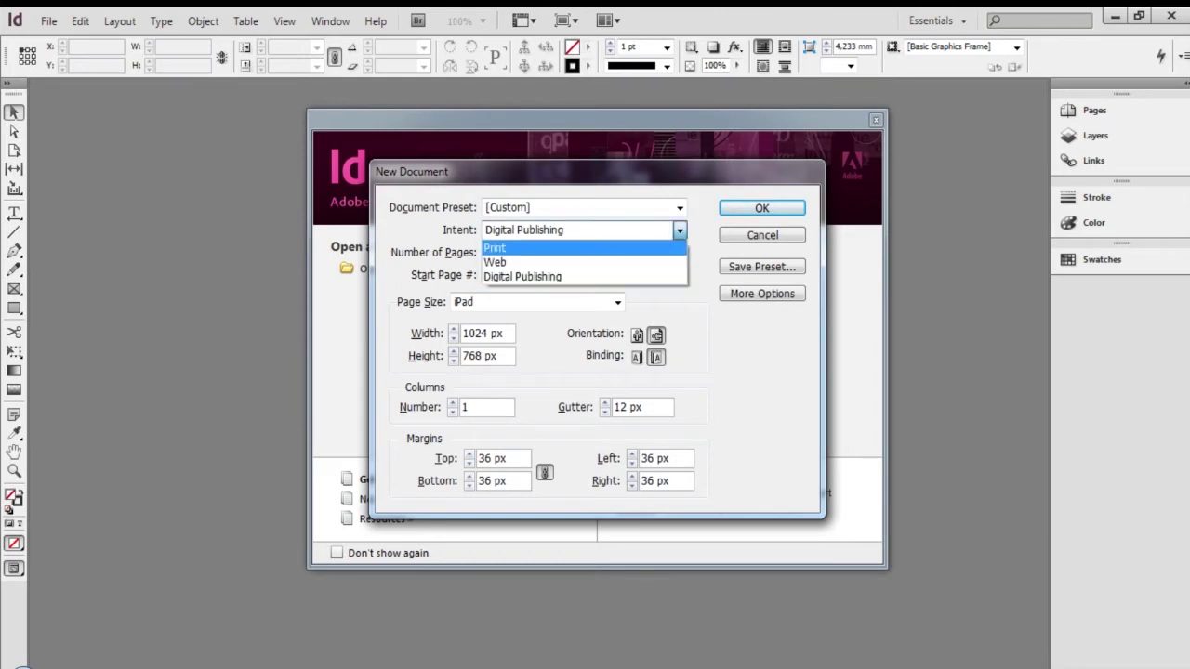
left_click(495, 249)
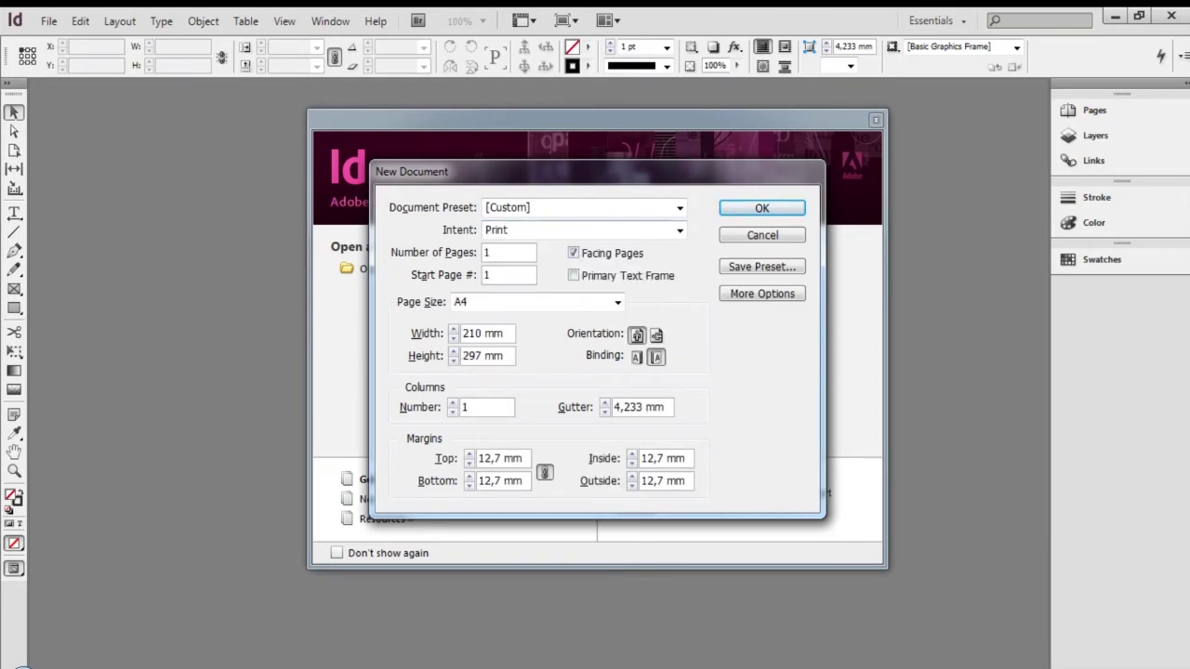
left_click(680, 231)
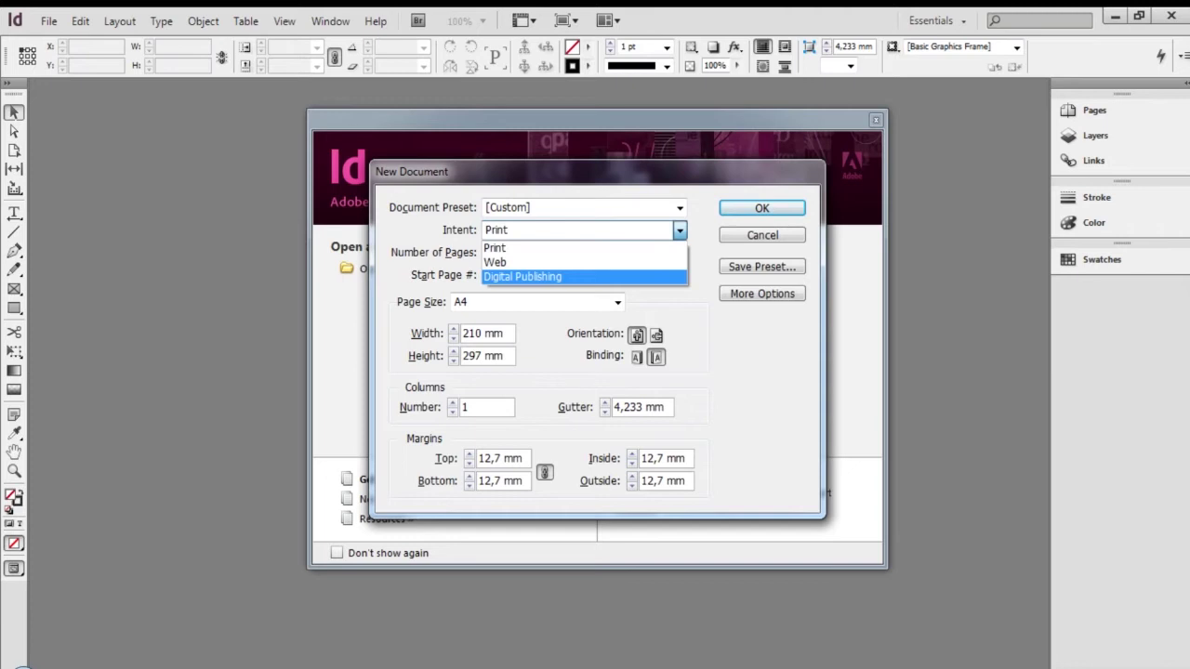
left_click(495, 249)
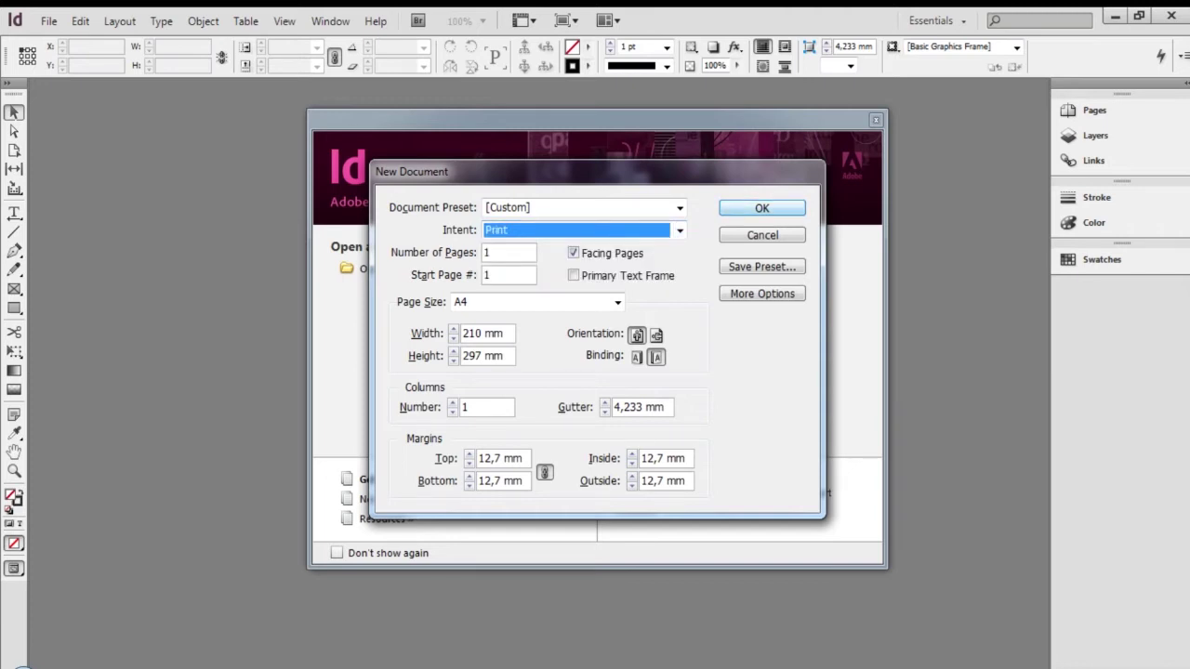
key("Return")
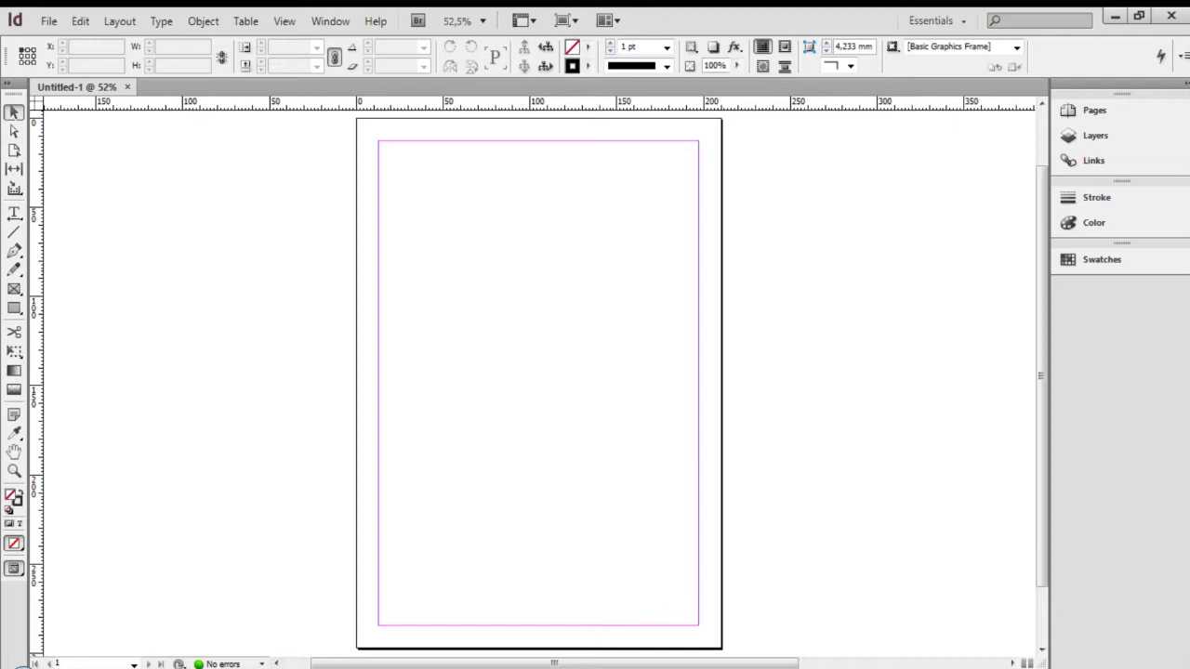
Draw a test rectangle frame on the page and delete it
key("m")
left_click_drag(413, 227, 613, 322)
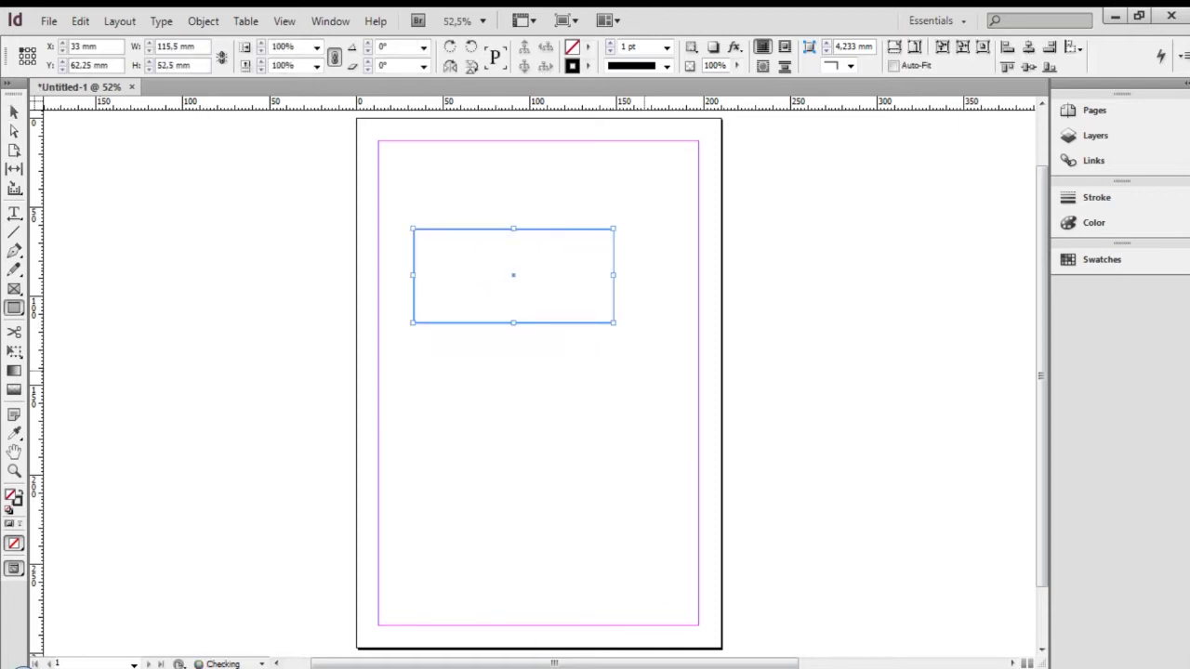
key("Delete")
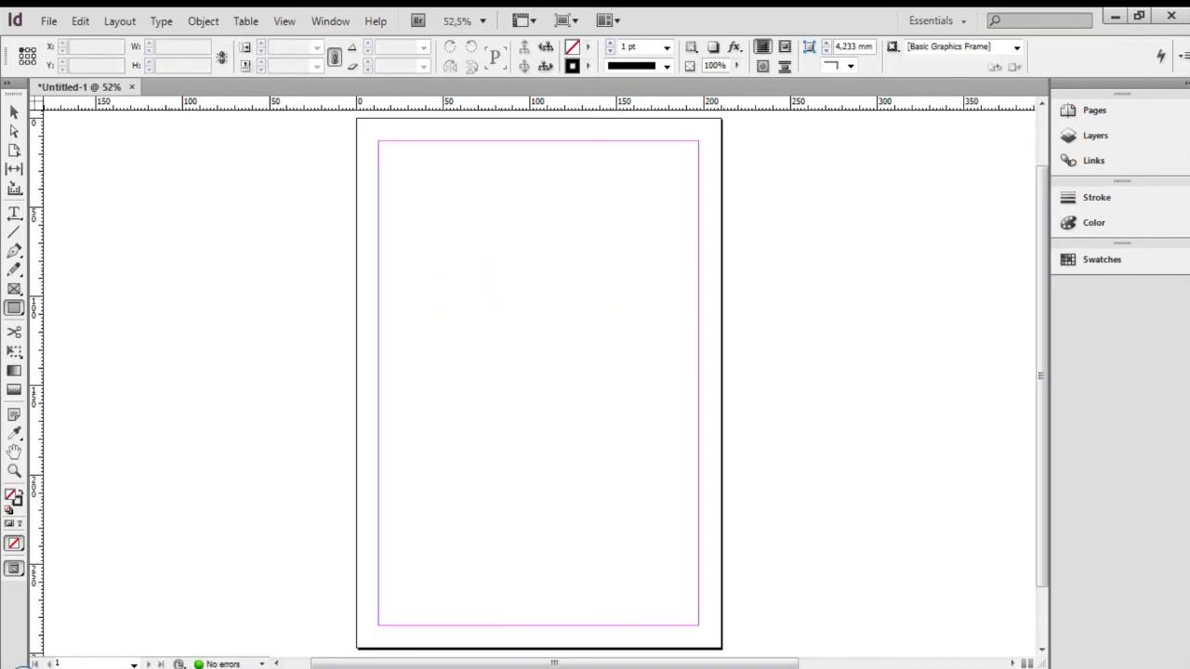
Look through the toolbox's tool variants, then start a rectangle frame at the page's top-left corner
key("v")
right_click(14, 269)
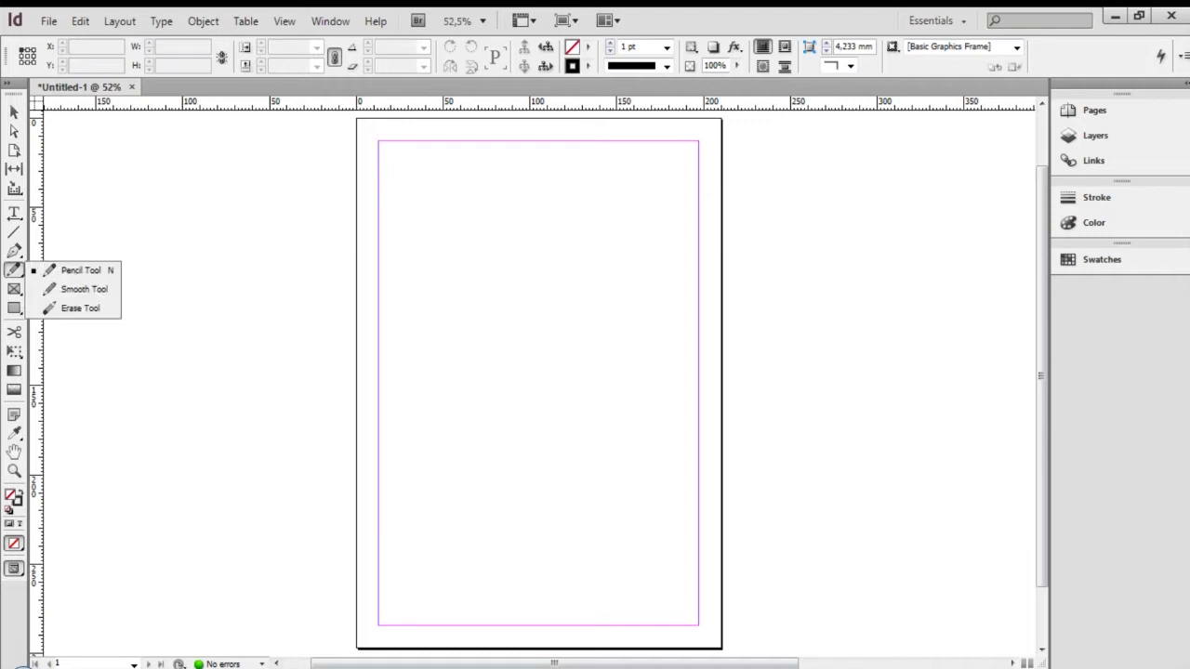
right_click(14, 251)
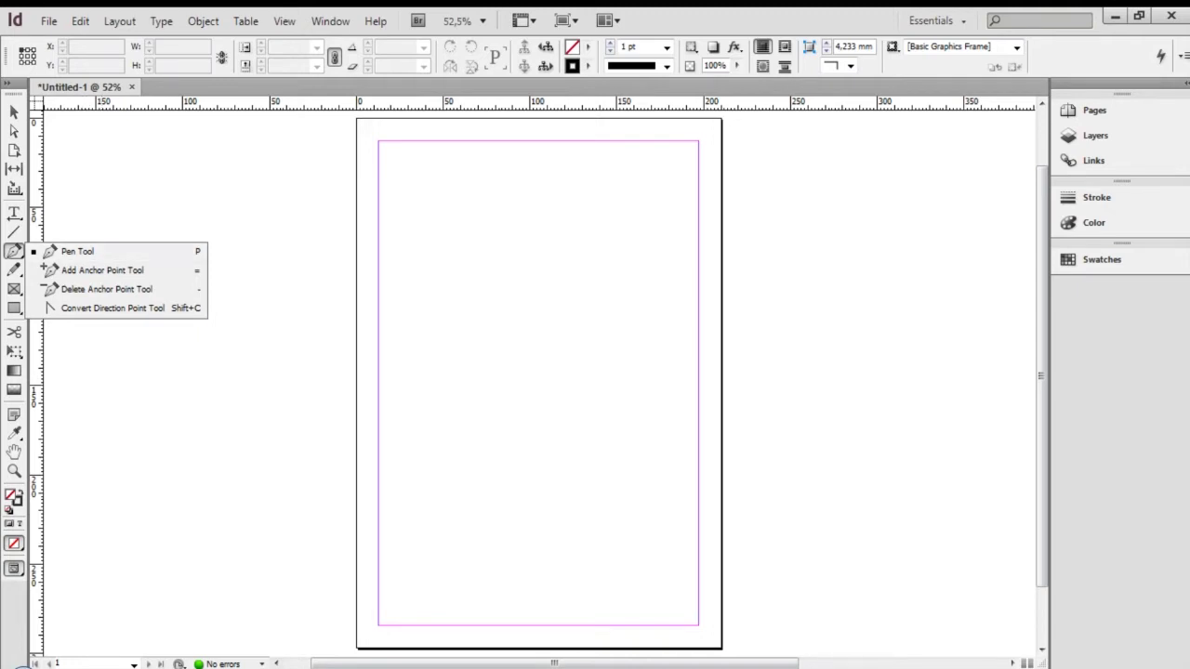
right_click(14, 434)
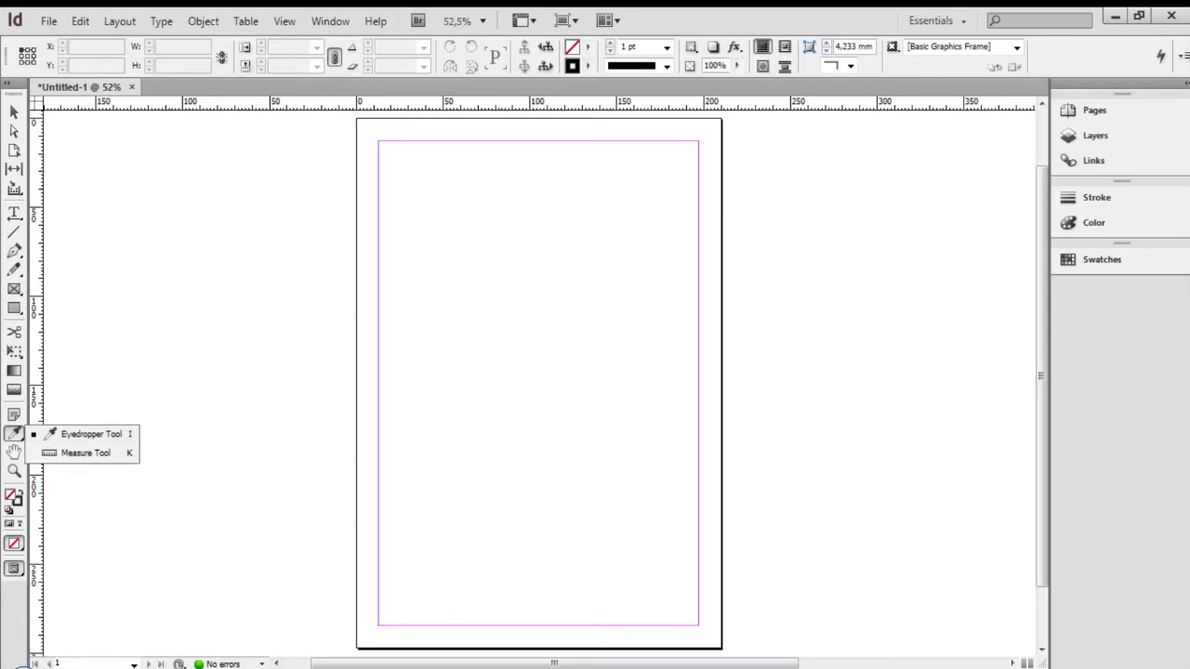
left_click(14, 453)
key("v")
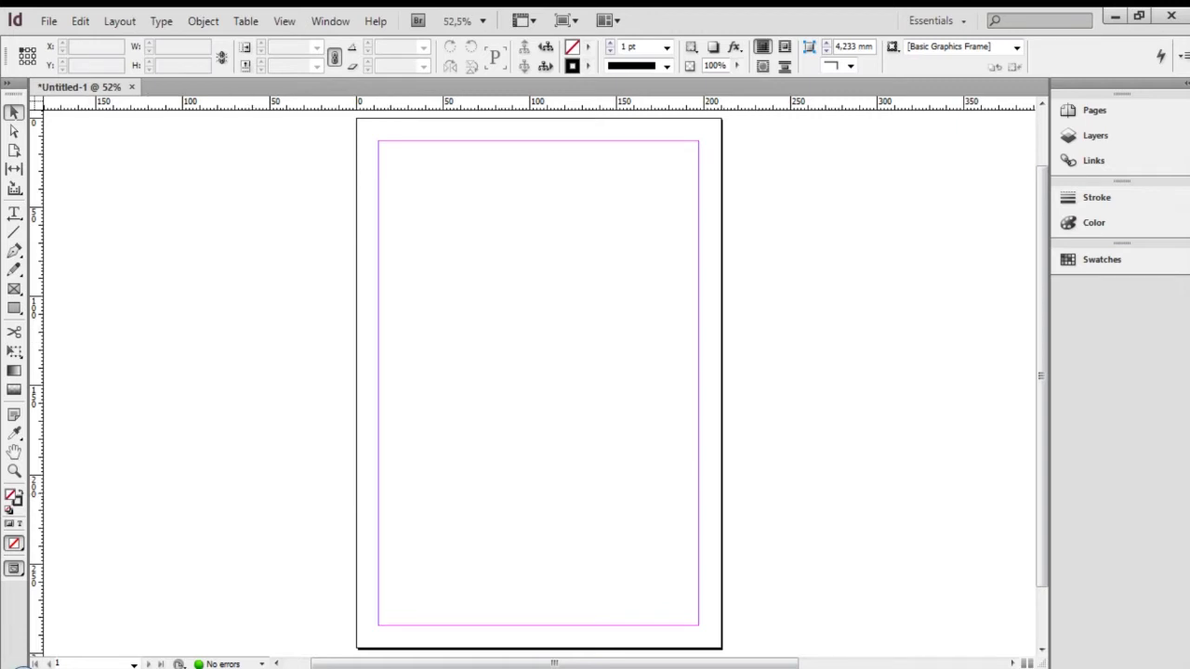
key("m")
left_click_drag(357, 118, 722, 648)
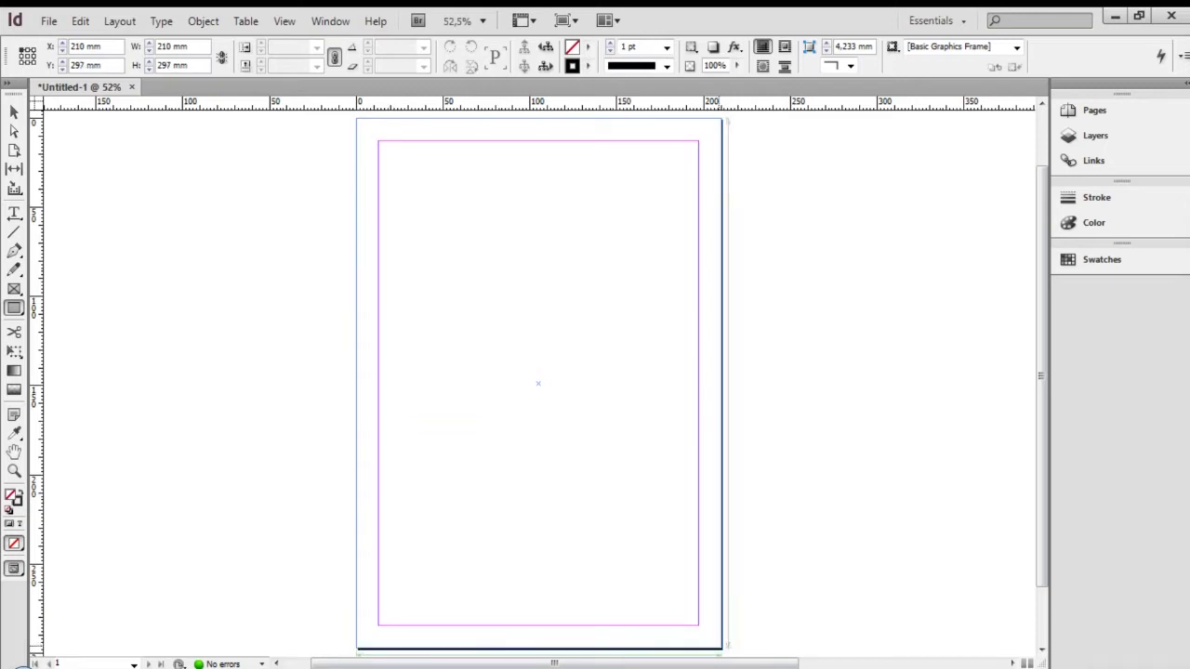
Finish the frame covering the page at 210 × 297 mm from 0,0, undoing a stray rectangle
left_click_drag(722, 648, 722, 648)
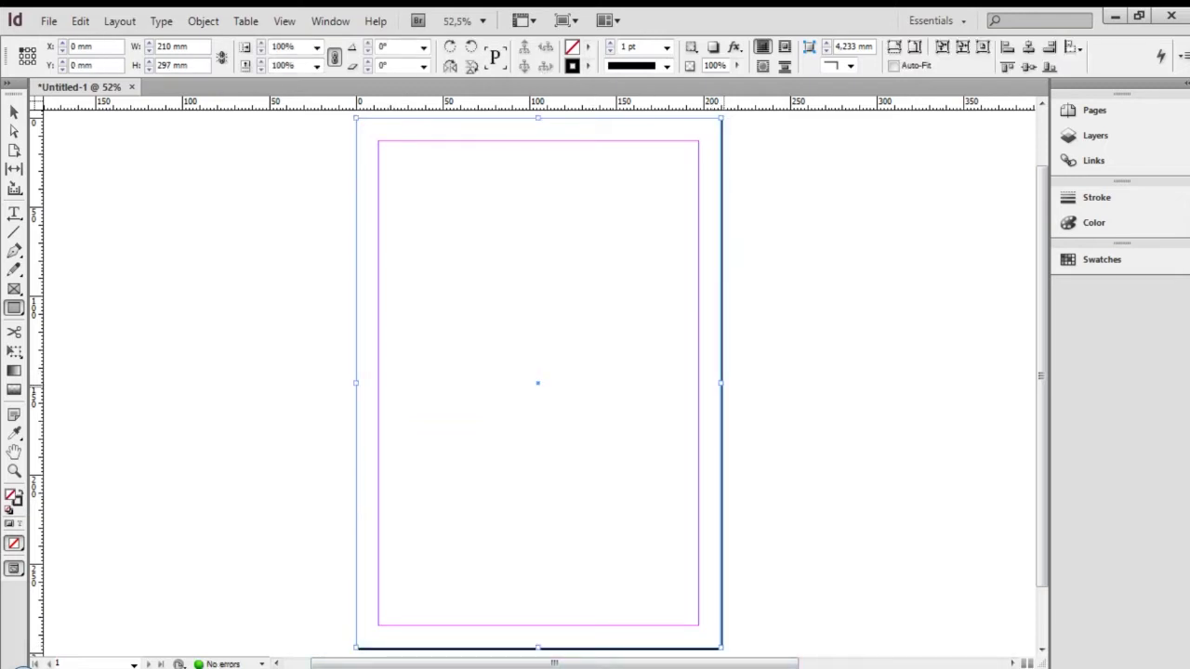
left_click_drag(721, 383, 835, 425)
key("ctrl+z")
key("v")
left_click_drag(721, 383, 721, 383)
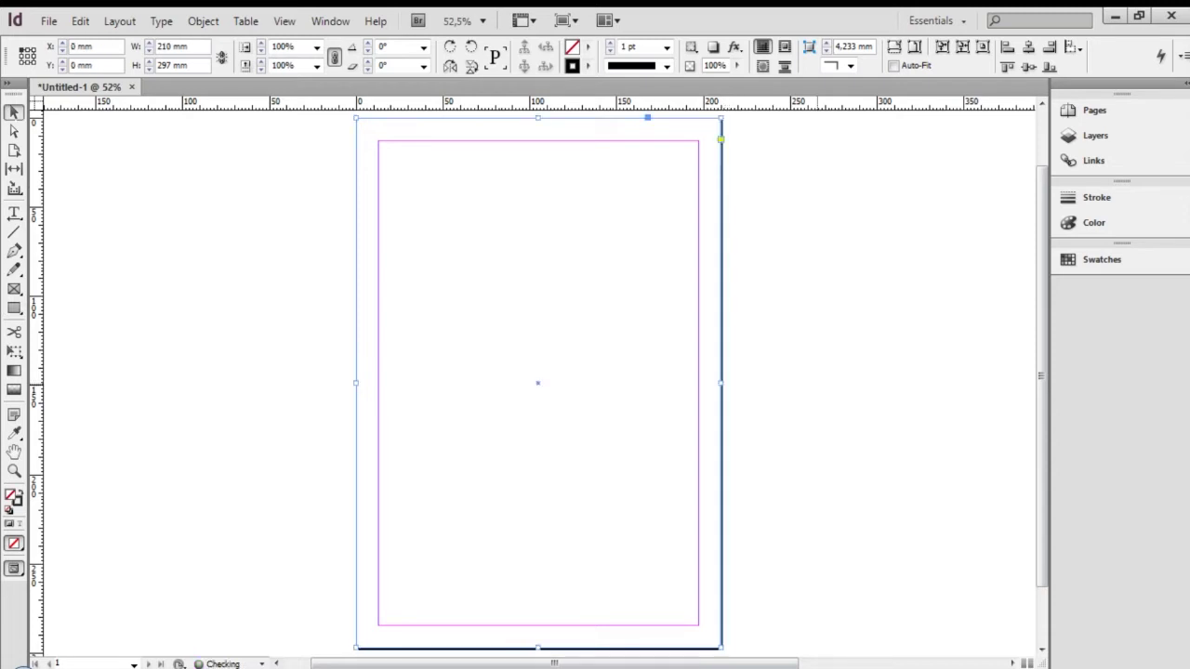
left_click(564, 454)
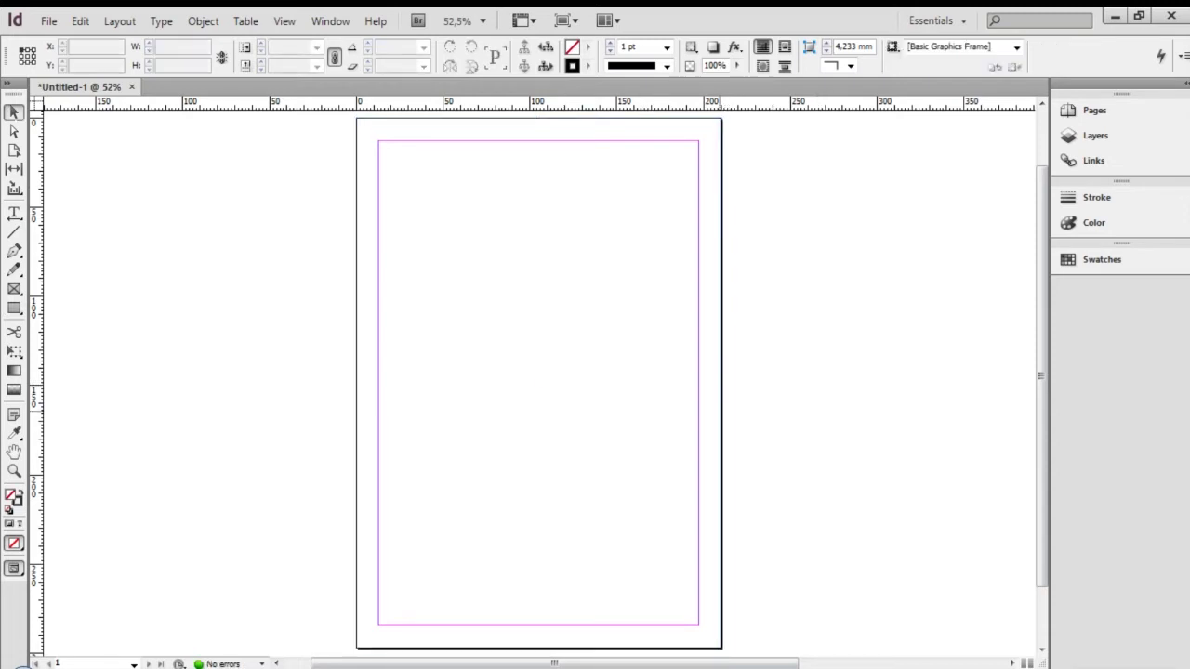
left_click(721, 409)
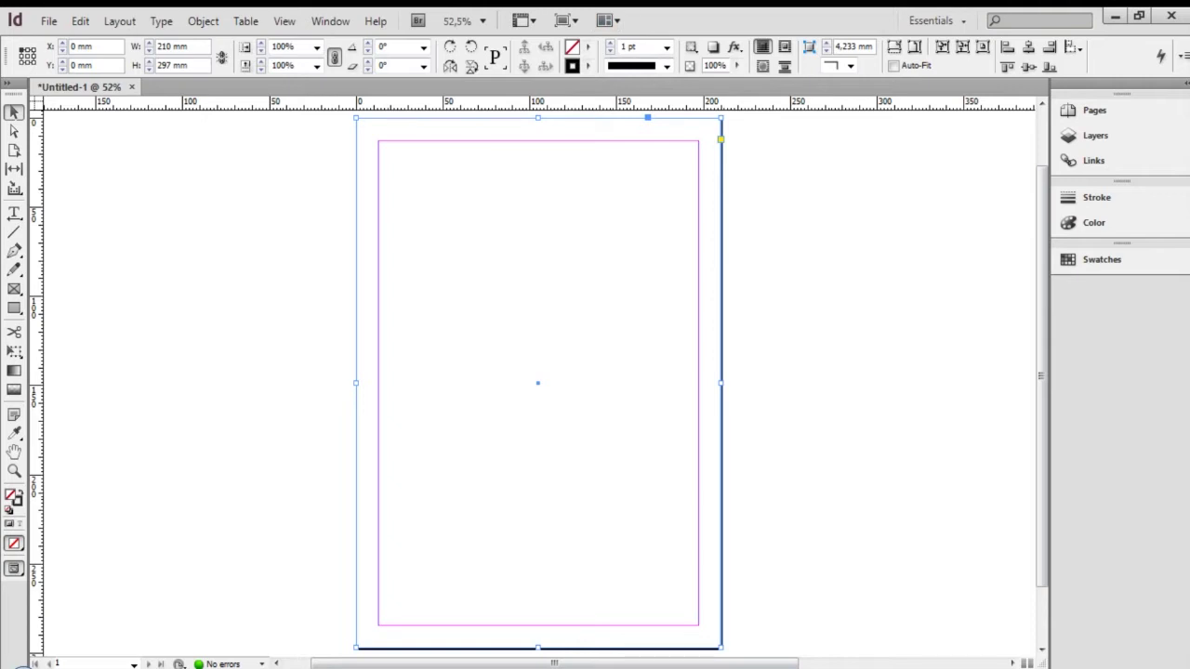
Review the frame's fill swatches, leaving no fill and a 1 pt black stroke, then deselect
left_click(589, 47)
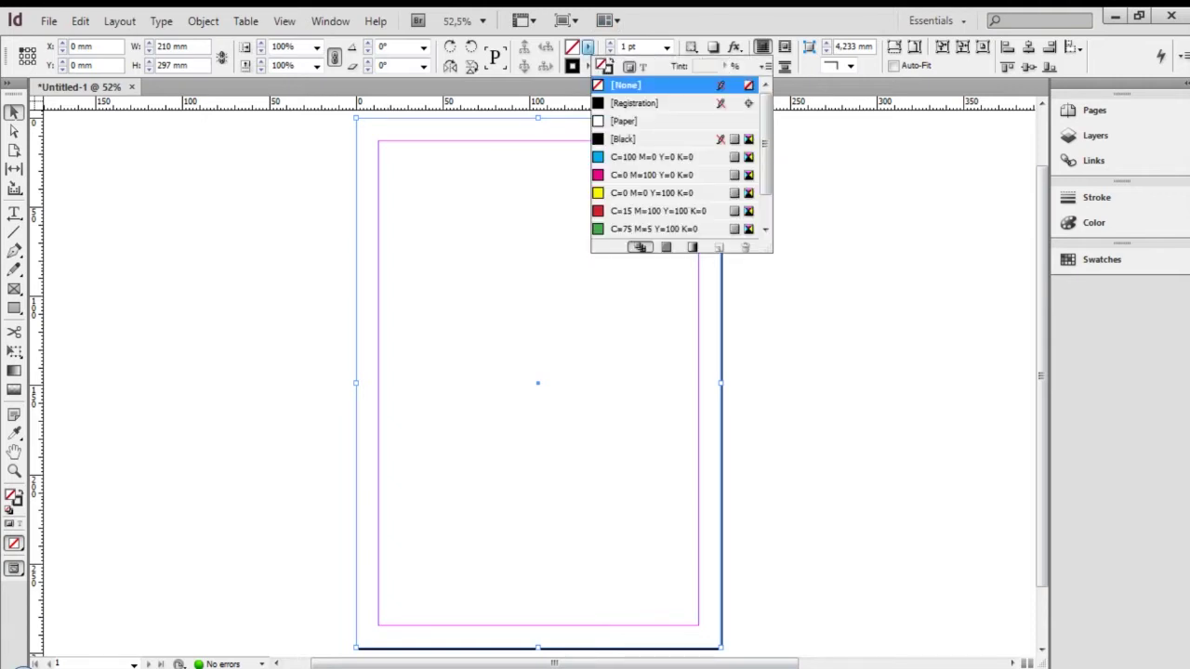
scroll(679, 162, "down", 1)
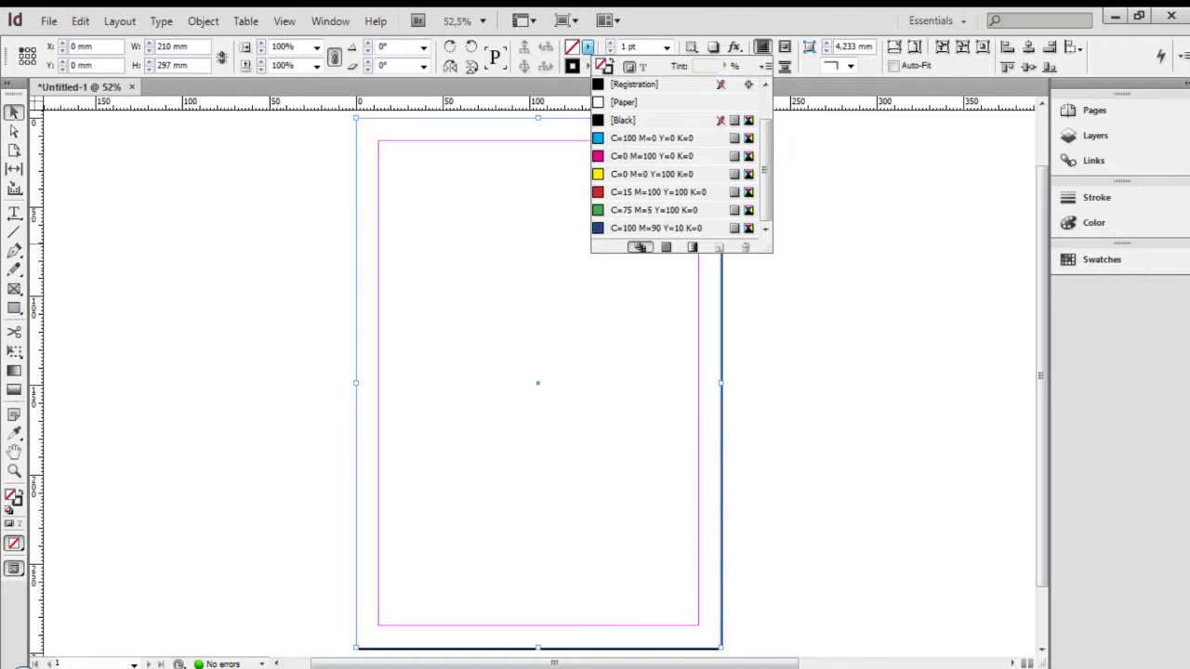
scroll(679, 163, "up", 1)
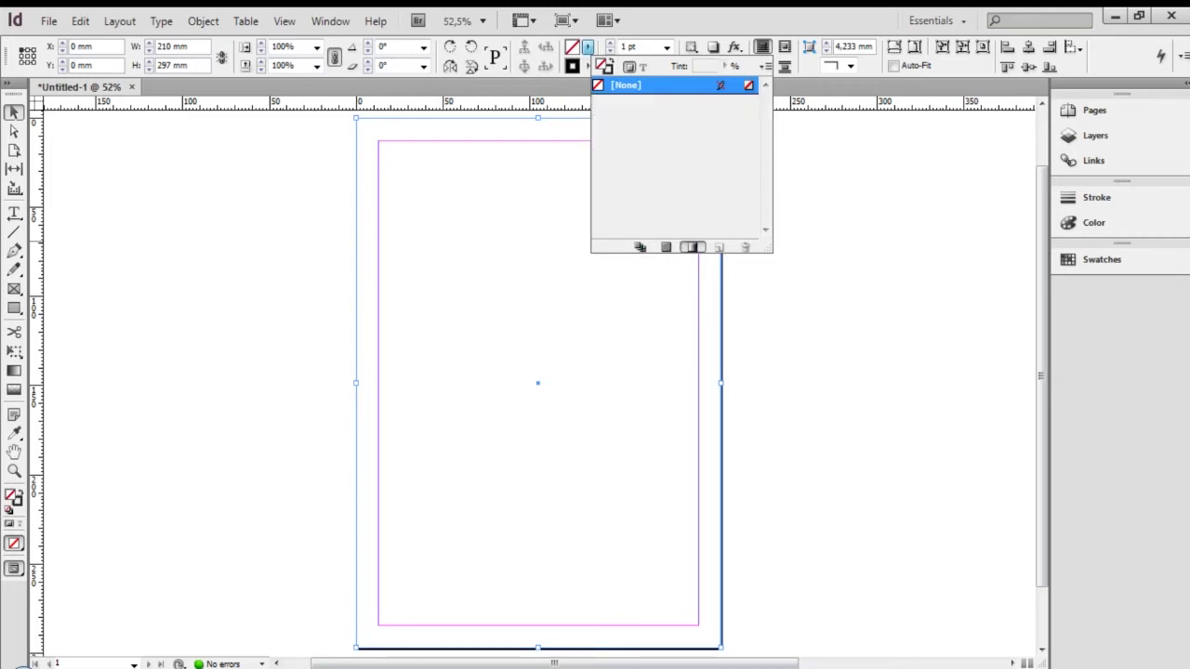
left_click(640, 247)
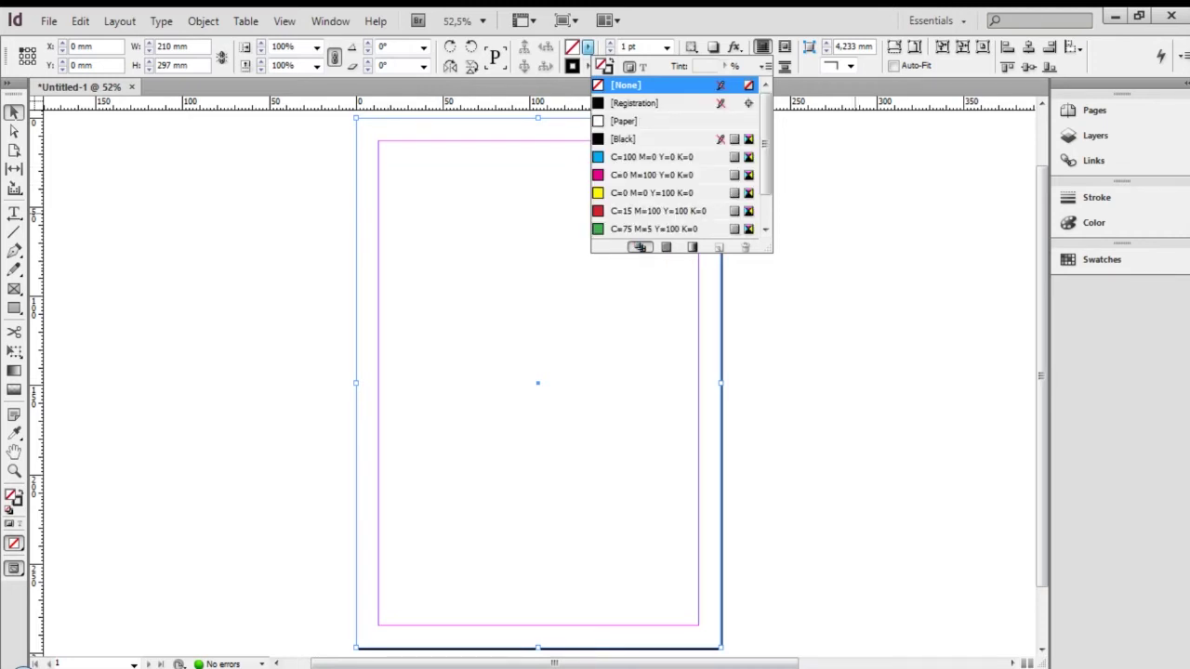
left_click(898, 214)
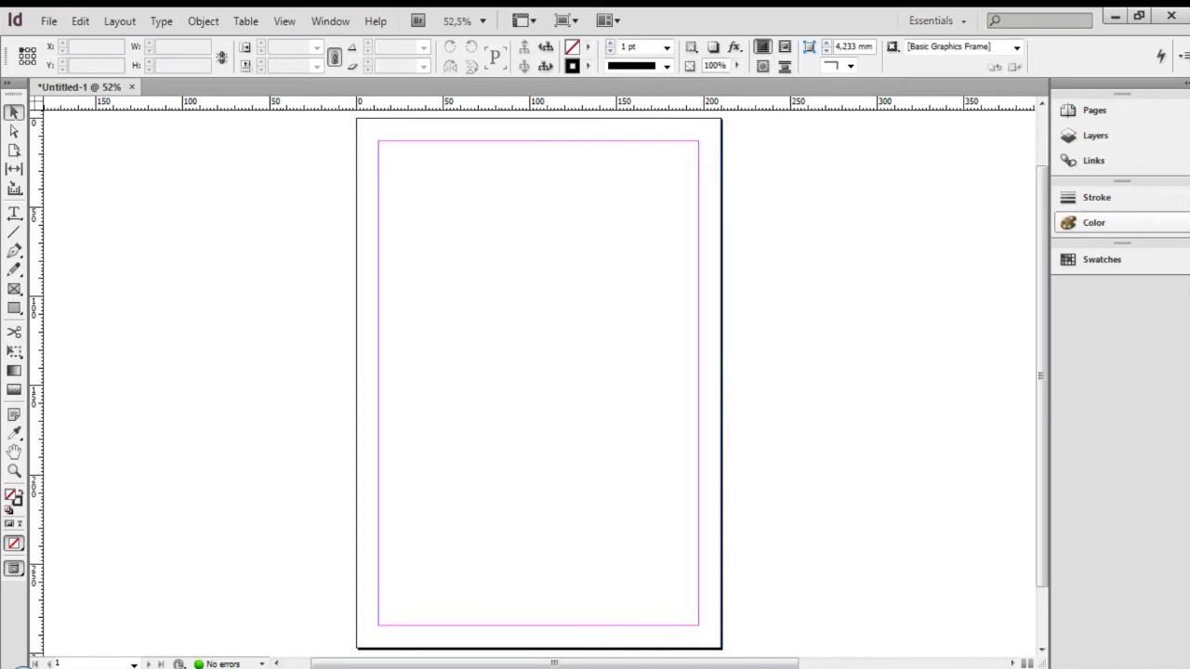
Try out page fill colours in the Color panel, including teal, black and blue
left_click(1093, 223)
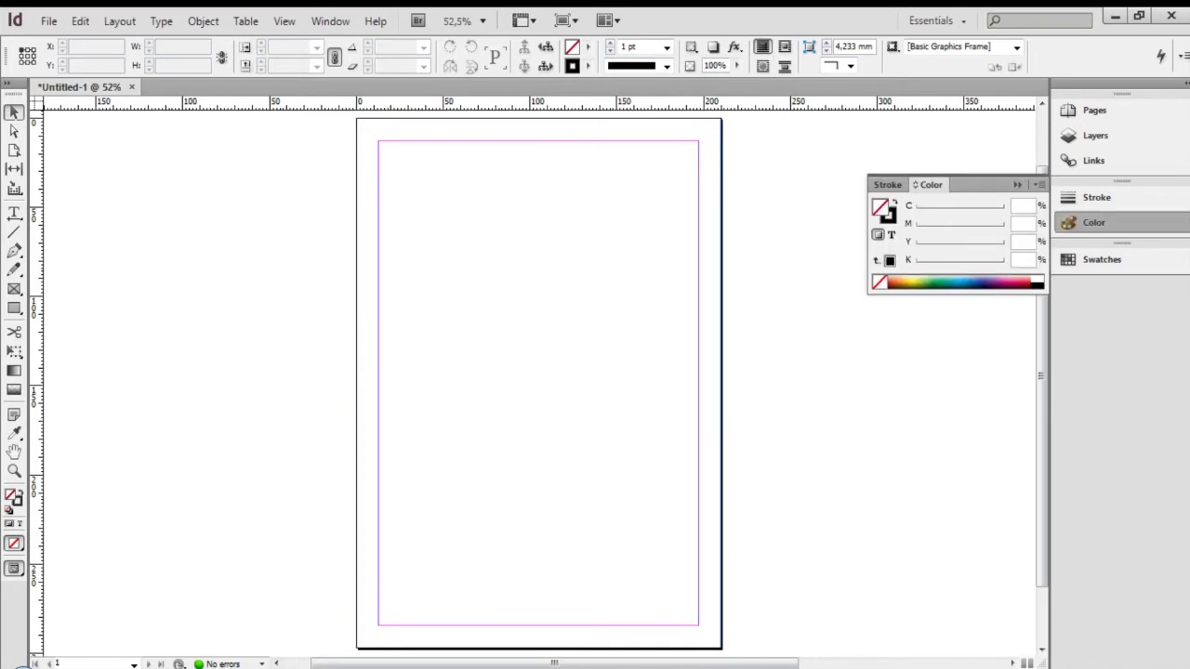
left_click(948, 281)
left_click_drag(949, 244, 963, 243)
left_click(926, 283)
left_click(1037, 285)
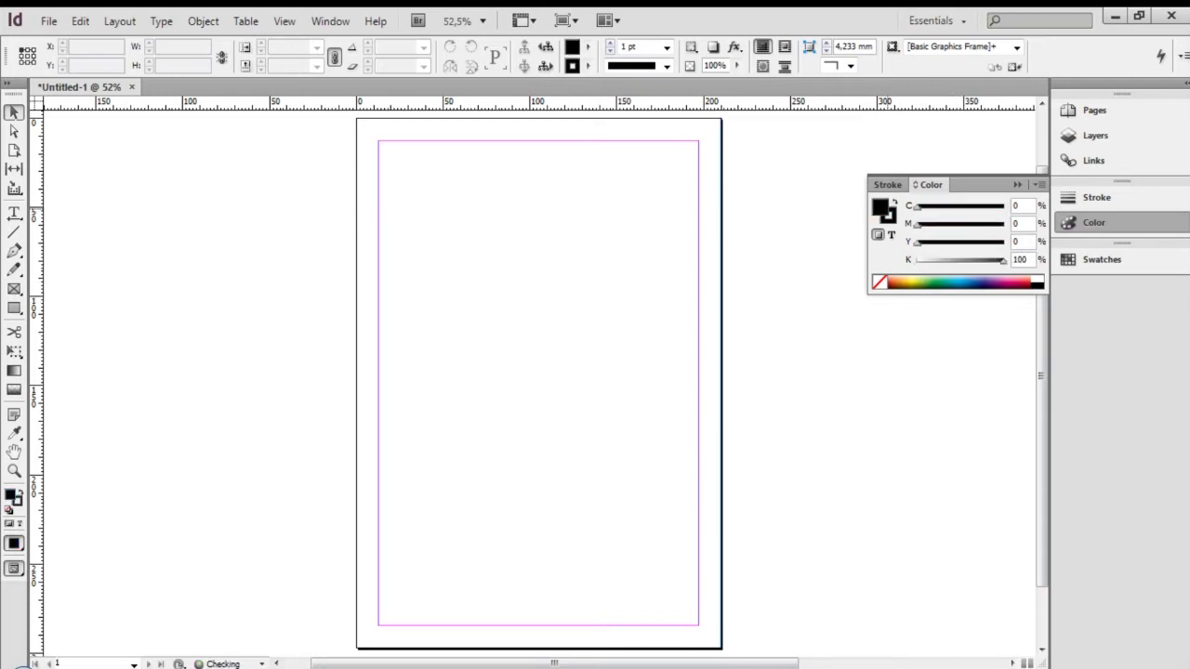
left_click_drag(881, 207, 688, 268)
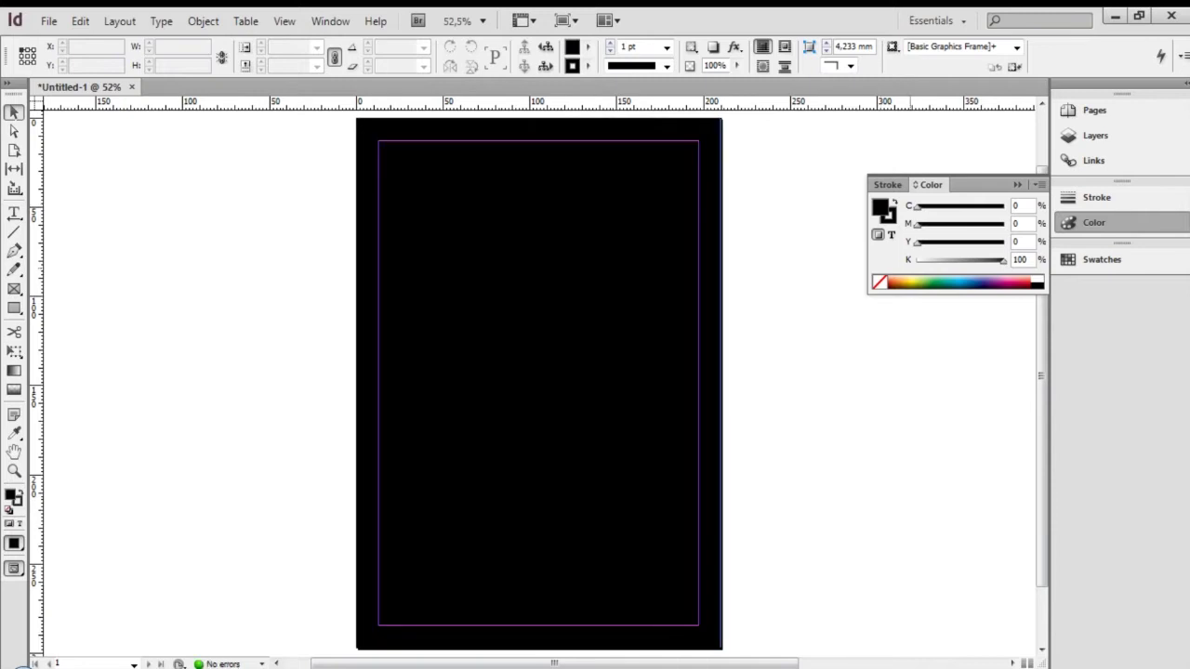
left_click(956, 282)
left_click_drag(956, 283, 971, 282)
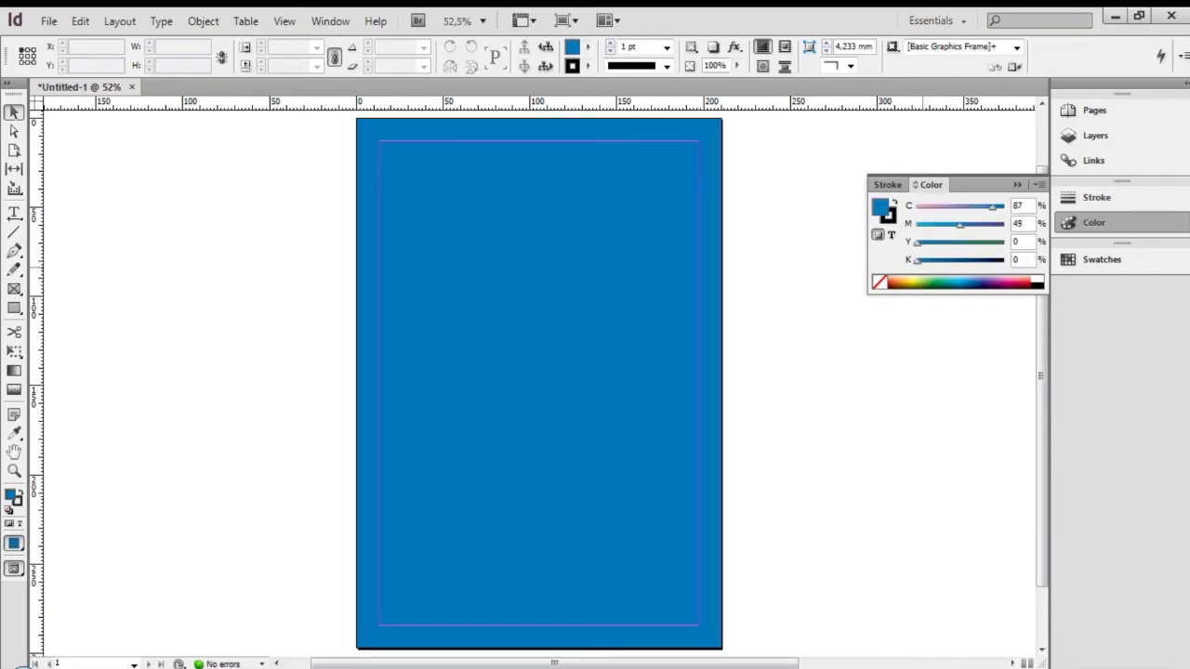
left_click_drag(960, 226, 932, 226)
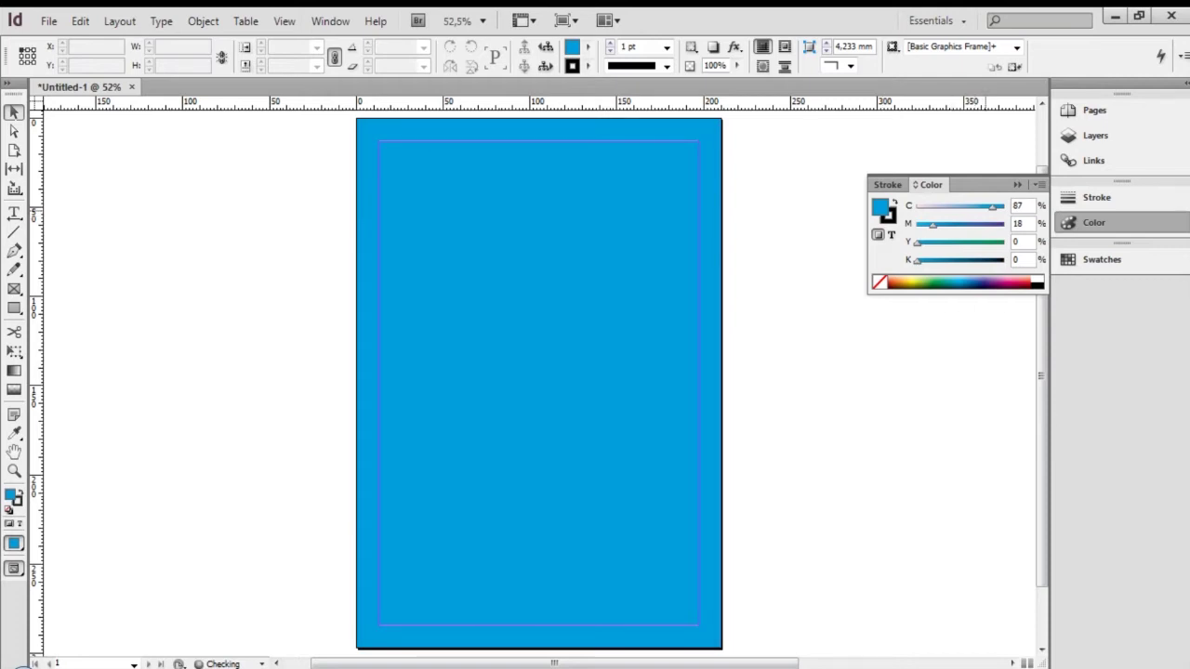
left_click_drag(1005, 208, 955, 208)
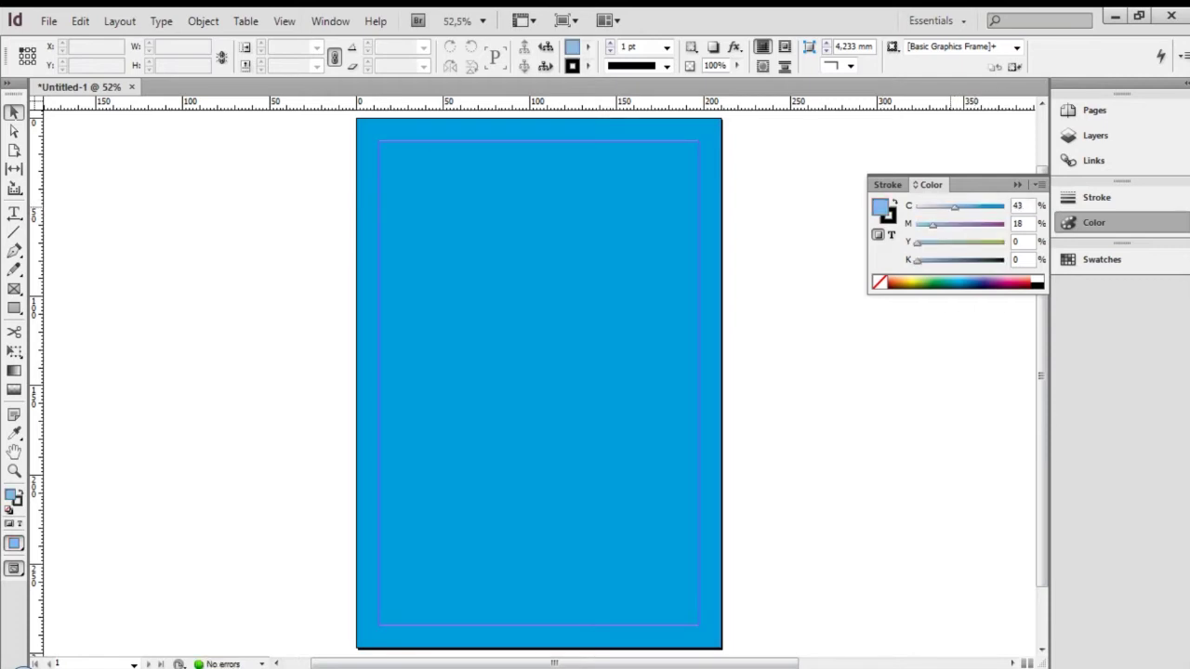
left_click_drag(955, 209, 978, 209)
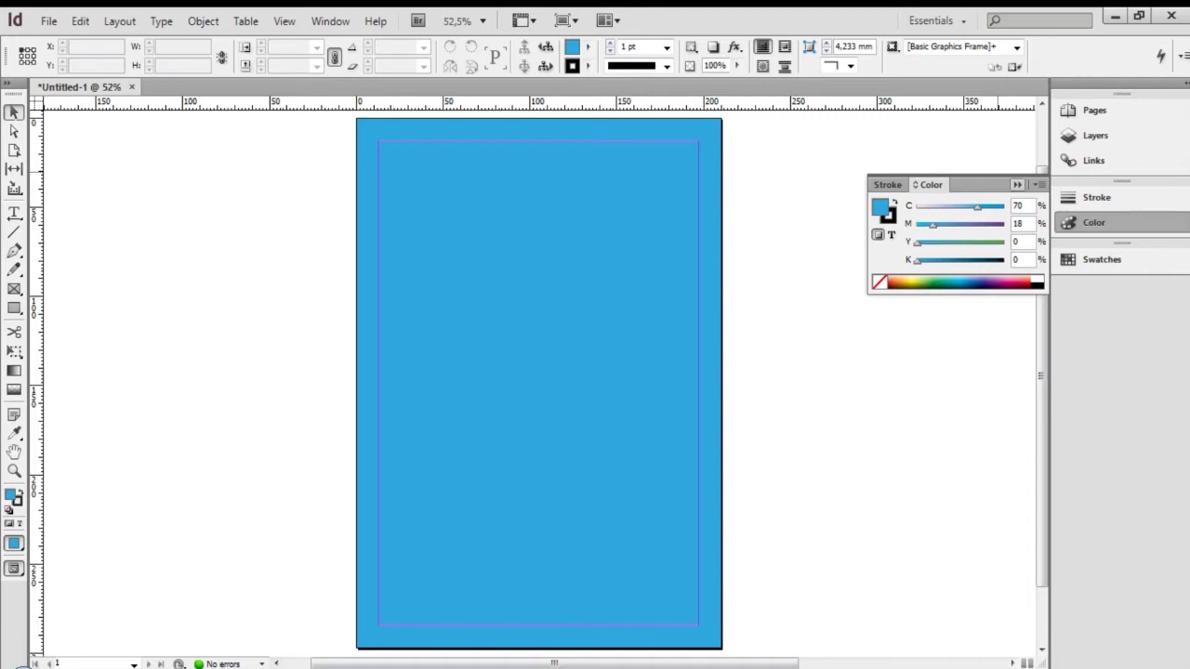
left_click(968, 262)
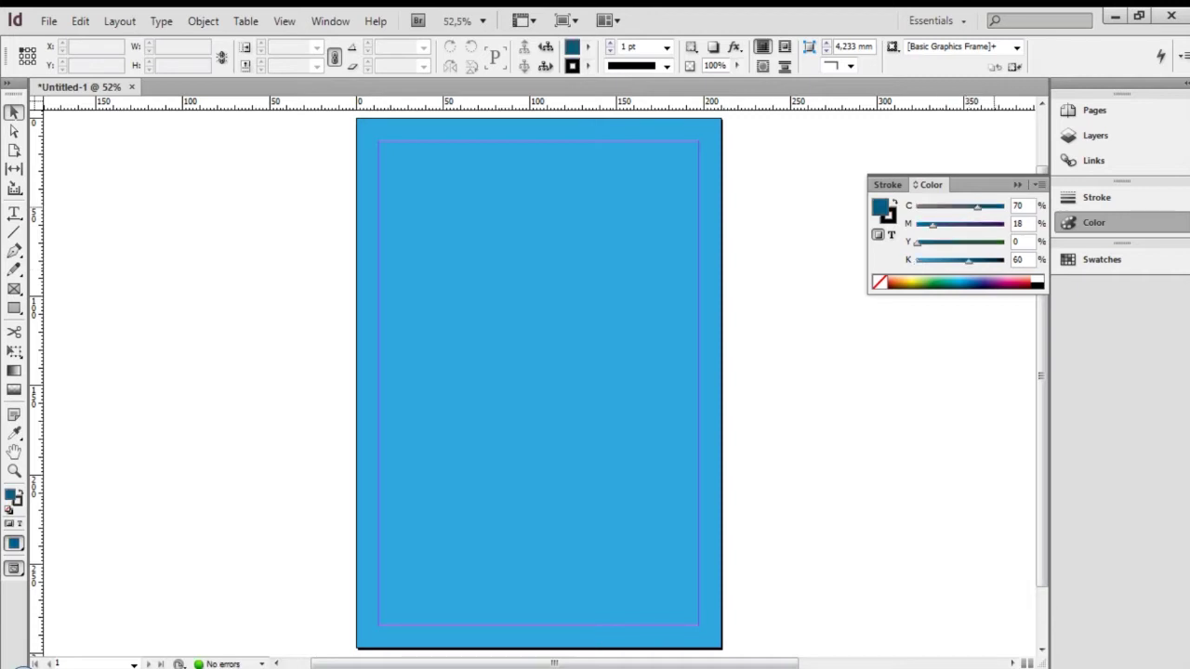
Mix the page fill to vivid purple, C70 M100 Y0 K0, and collapse the Color panel
left_click(995, 227)
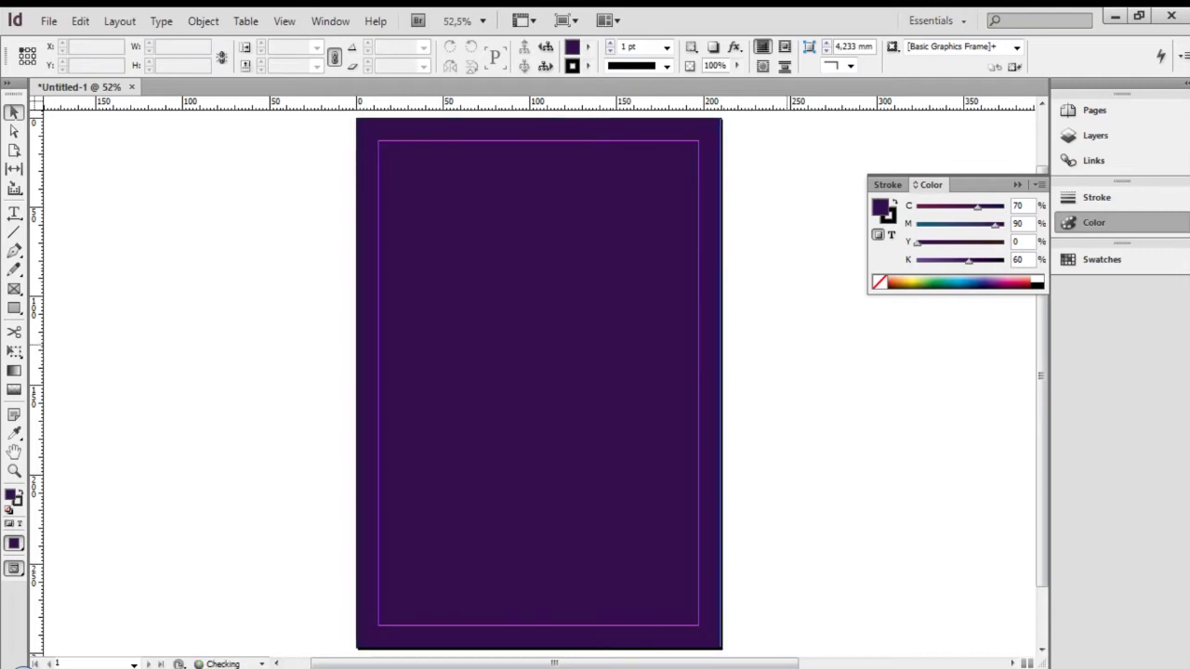
left_click(587, 47)
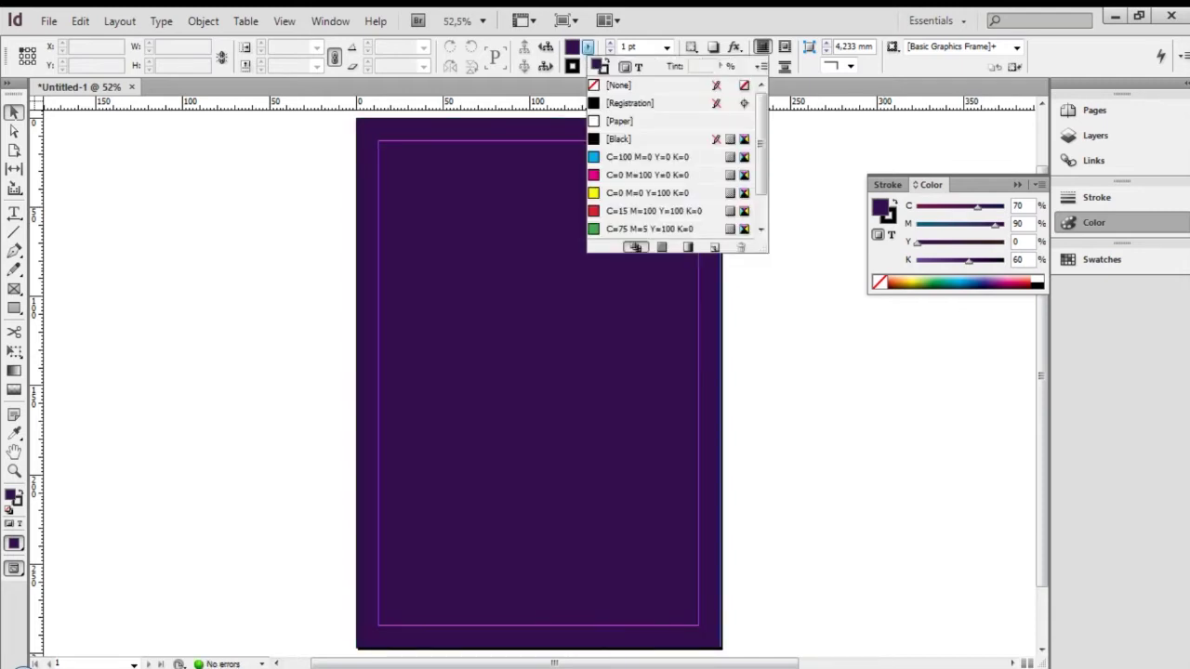
left_click(636, 247)
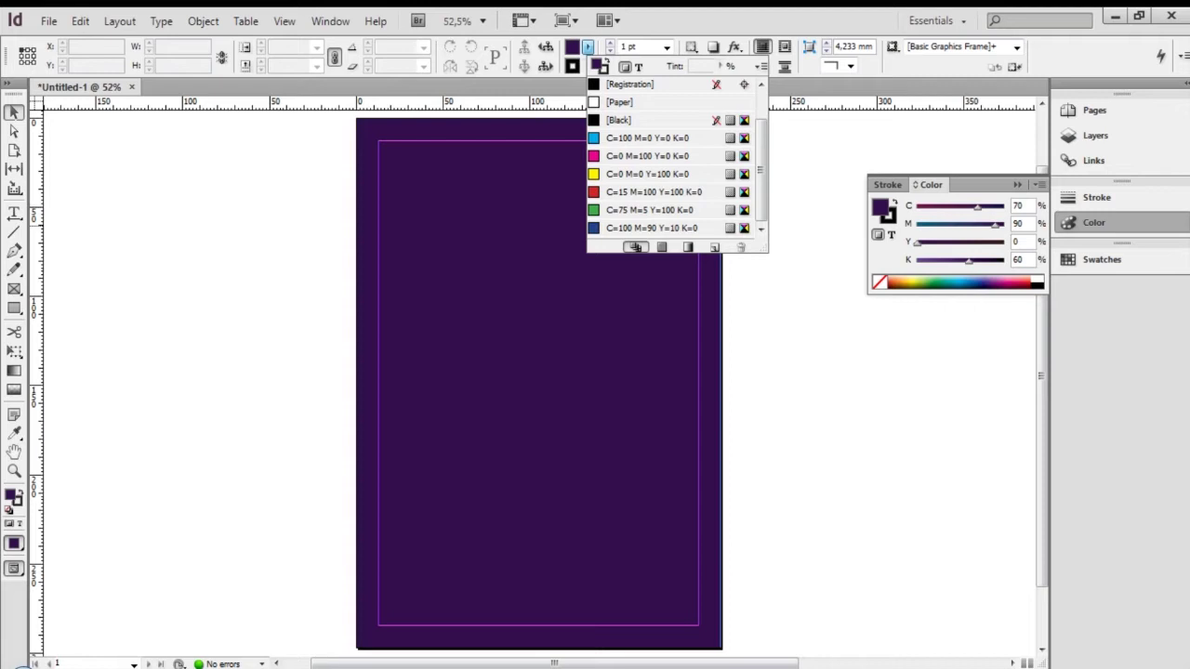
left_click(983, 283)
left_click_drag(985, 283, 990, 283)
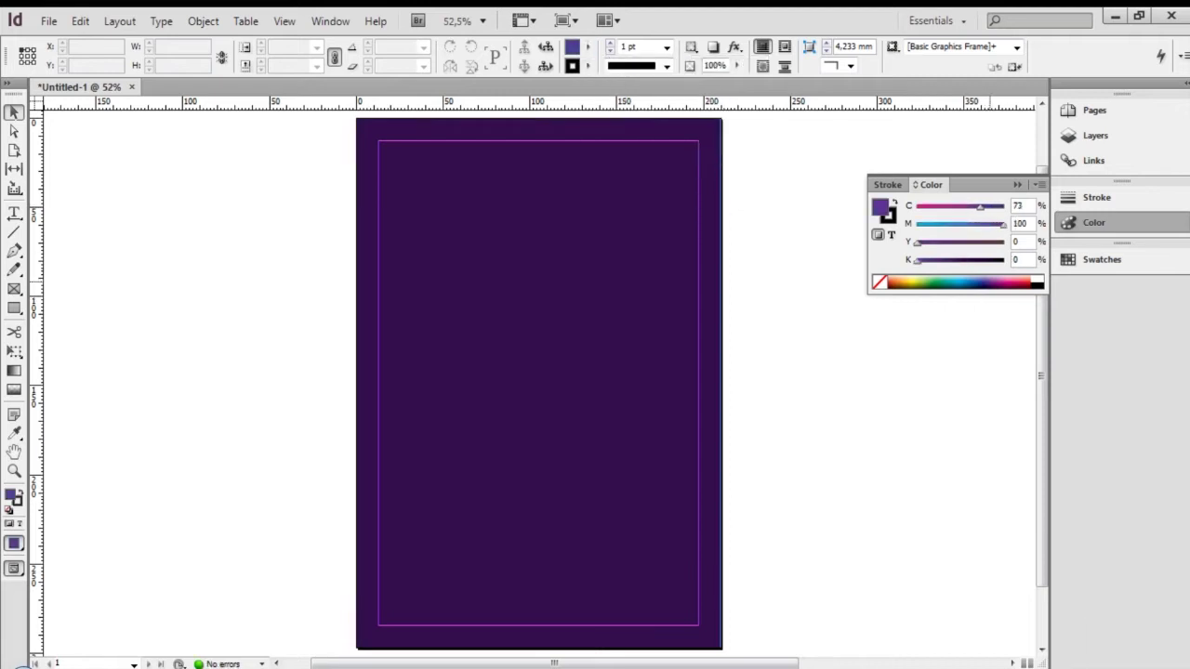
left_click_drag(980, 206, 983, 206)
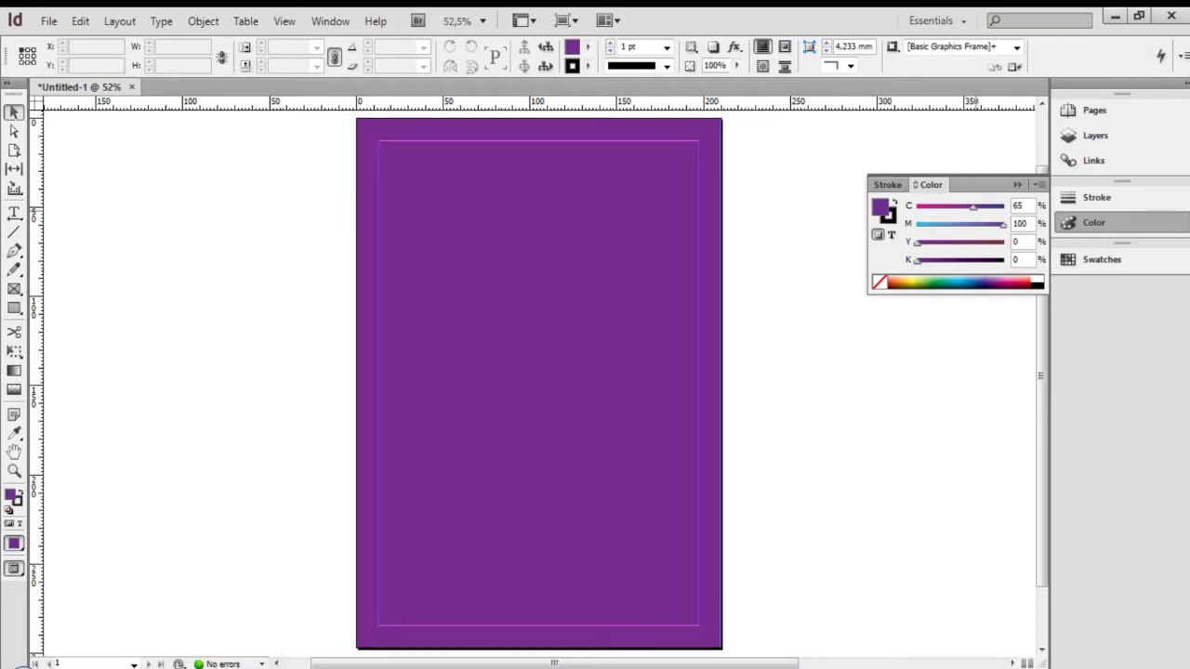
left_click_drag(974, 208, 978, 209)
left_click(1017, 184)
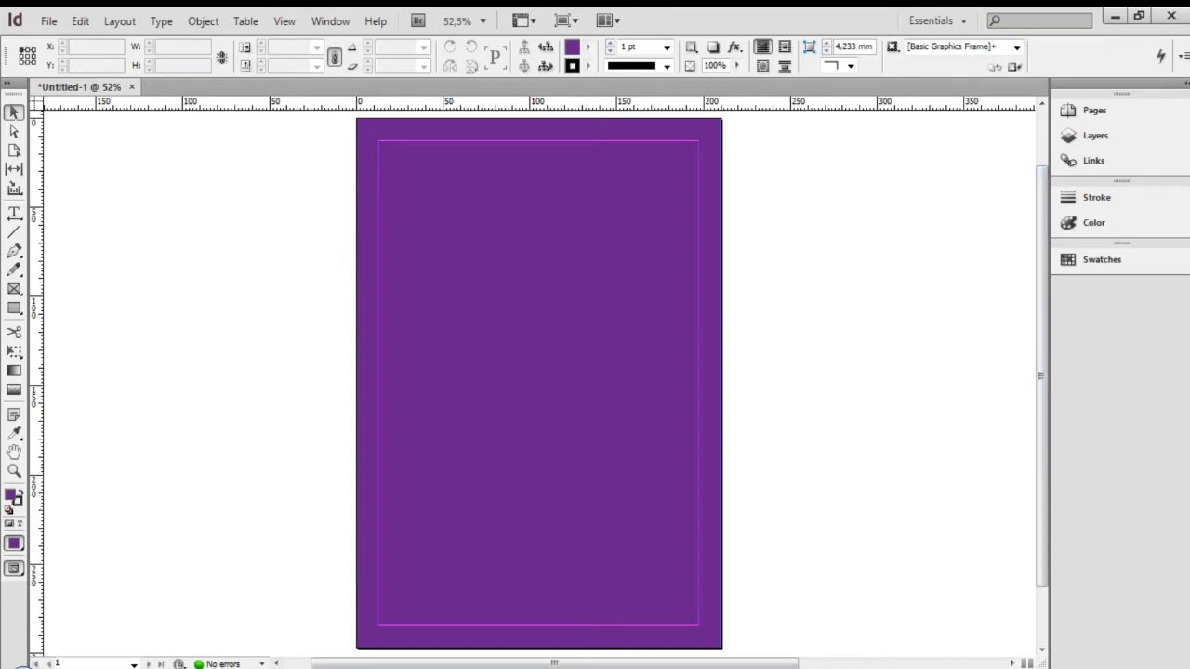
Draw a rectangle frame matching the page margin box
key("m")
left_click_drag(379, 141, 698, 624)
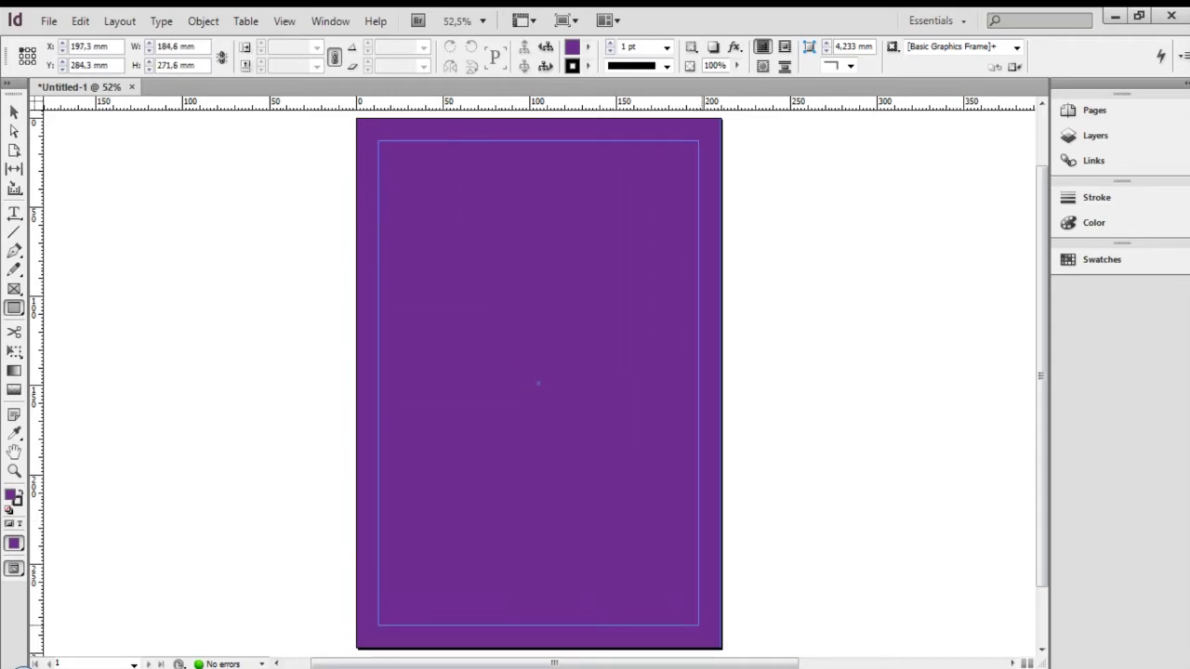
left_click_drag(699, 625, 698, 625)
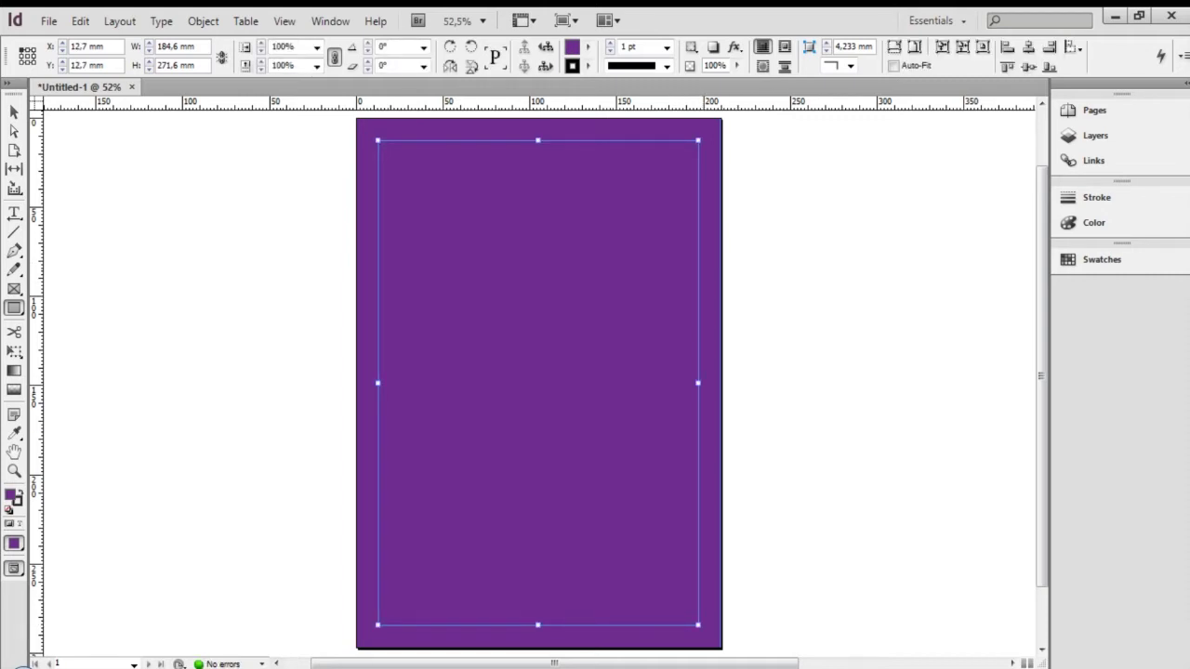
Give the margin frame a dashed 5 pt stroke in [Paper] white, then deselect it
left_click(666, 66)
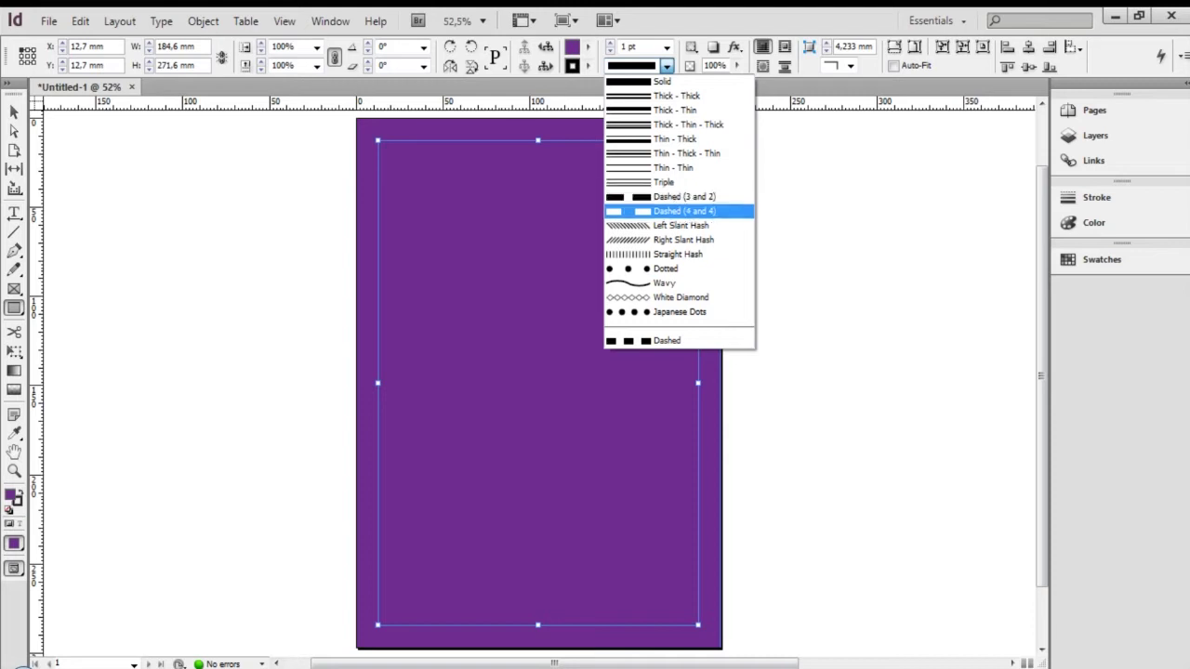
left_click(684, 197)
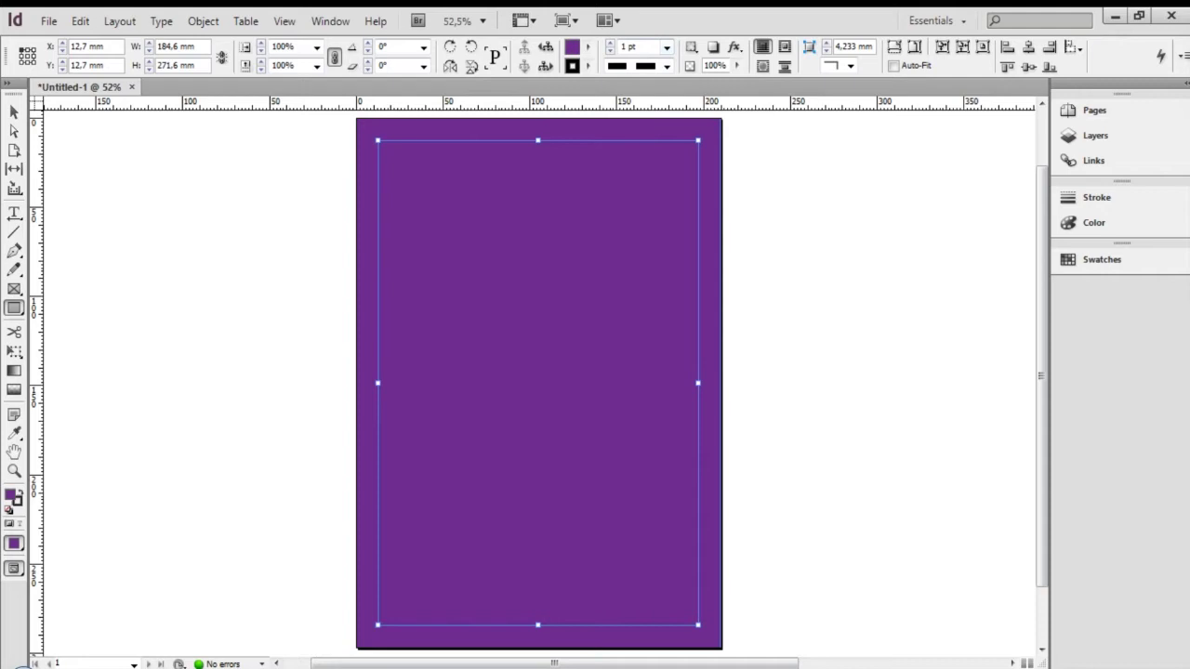
left_click(666, 46)
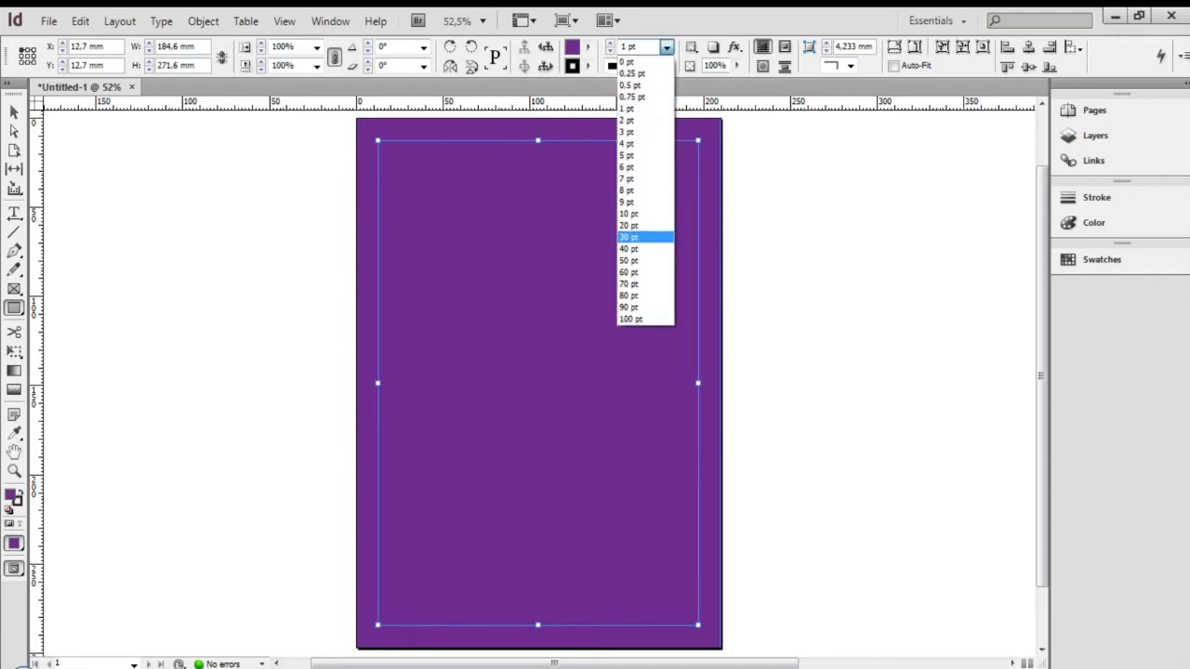
left_click(646, 201)
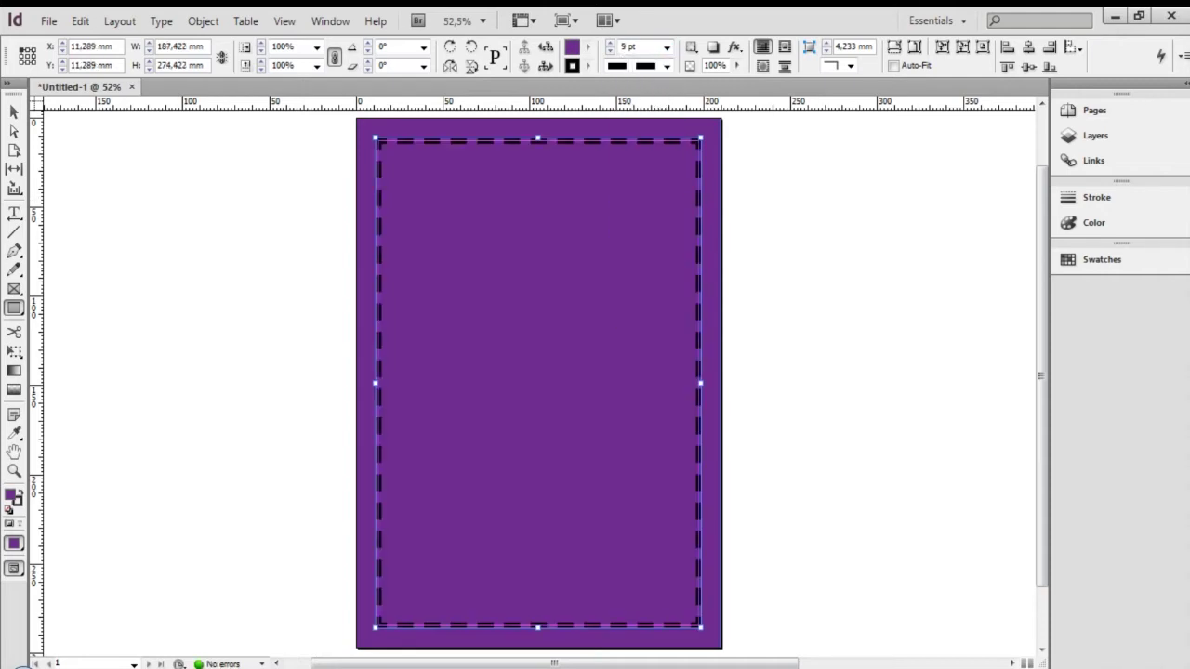
left_click(665, 46)
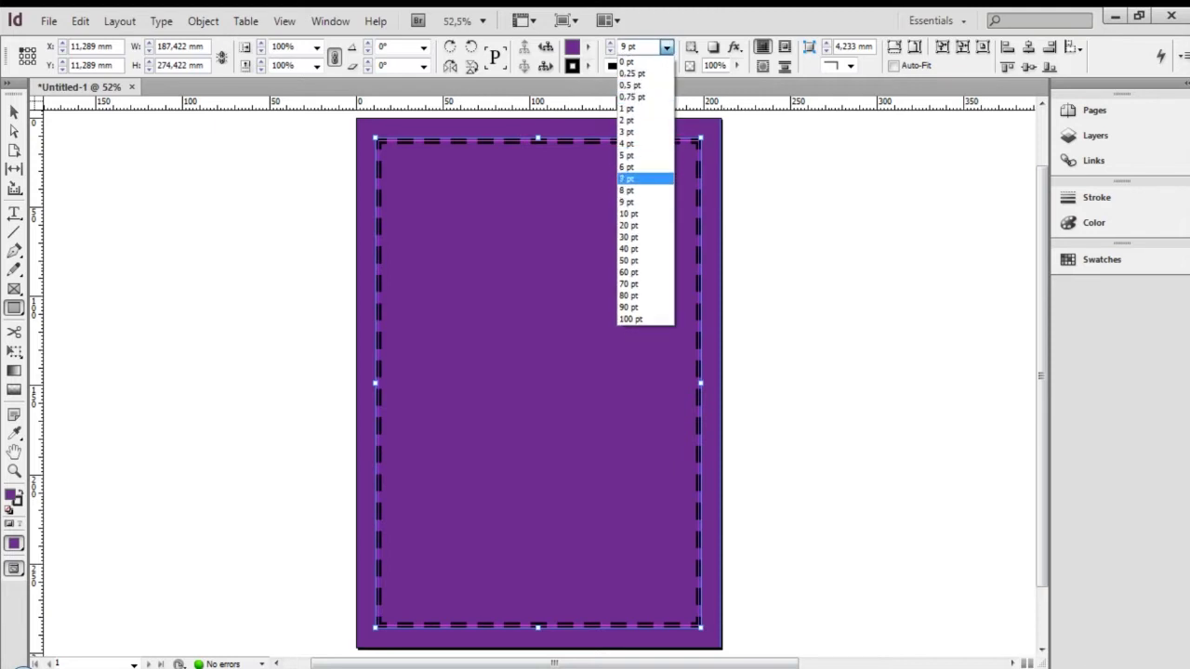
left_click(644, 177)
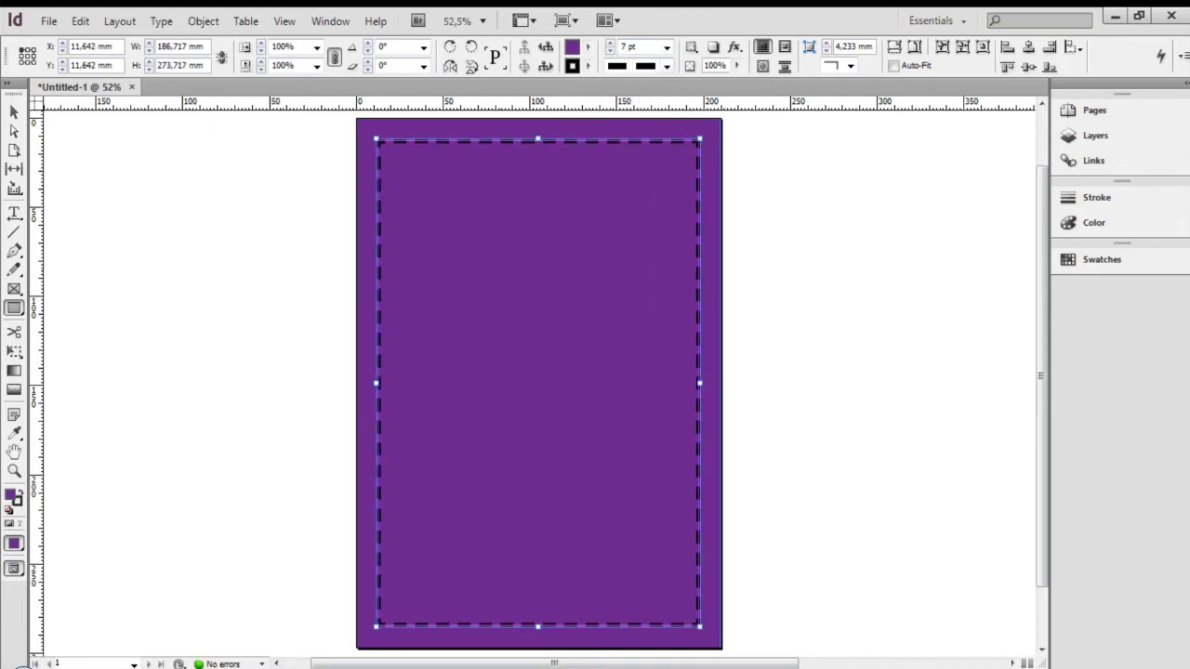
left_click(666, 47)
left_click(628, 154)
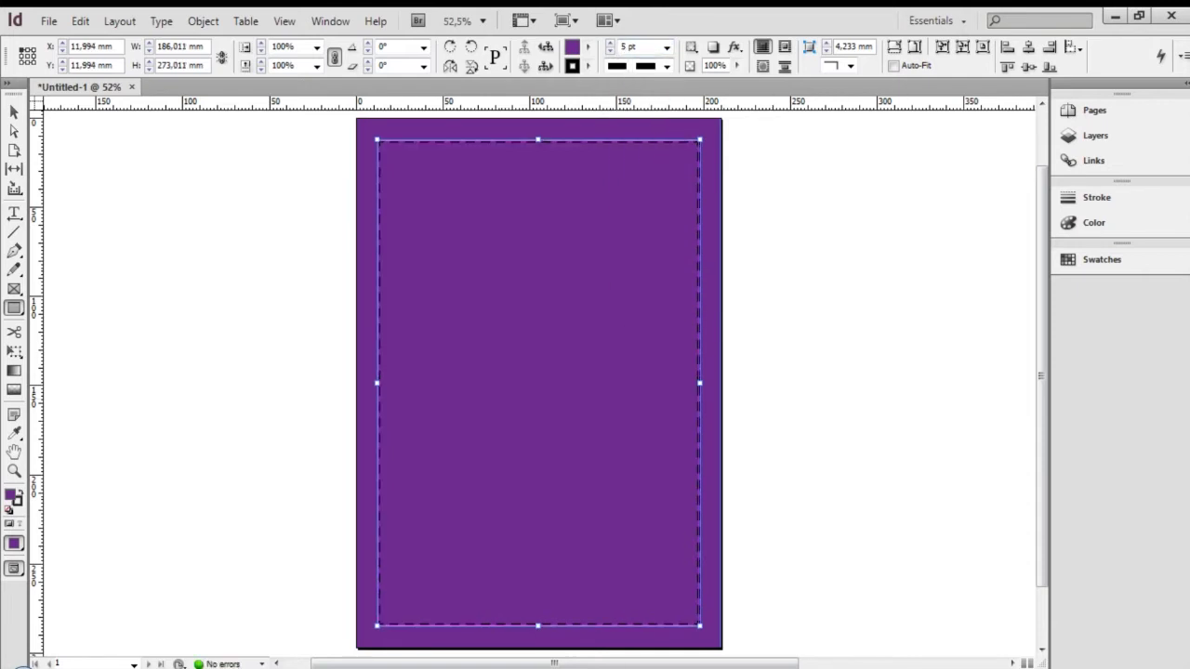
left_click(588, 66)
left_click(626, 121)
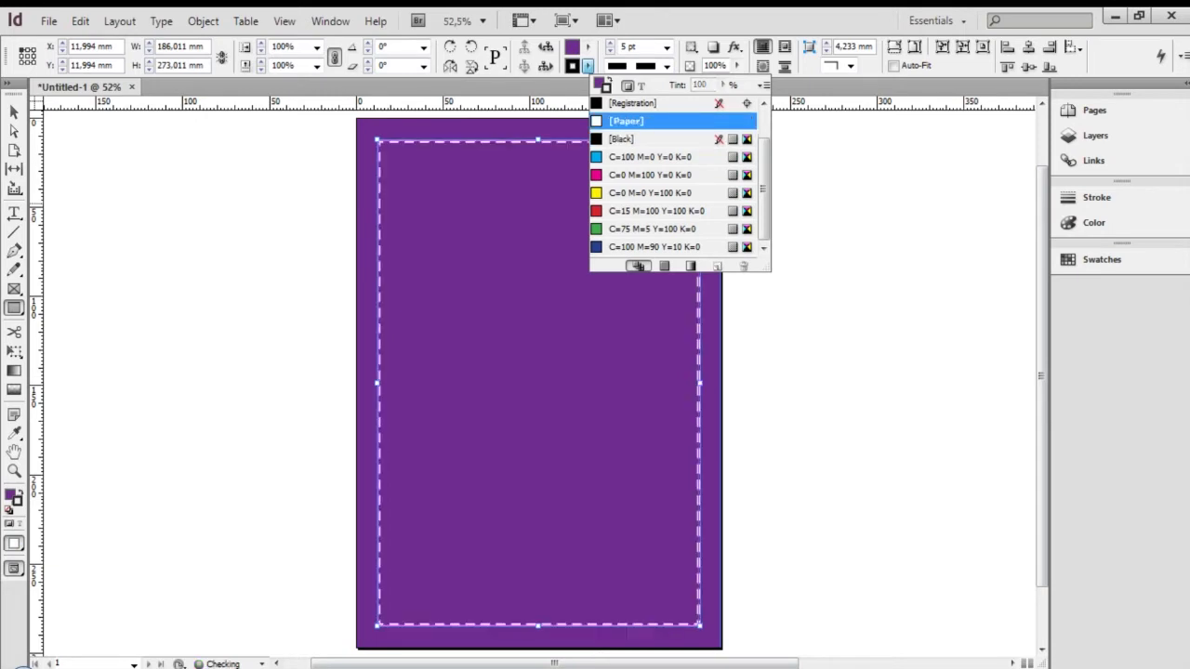
left_click(13, 112)
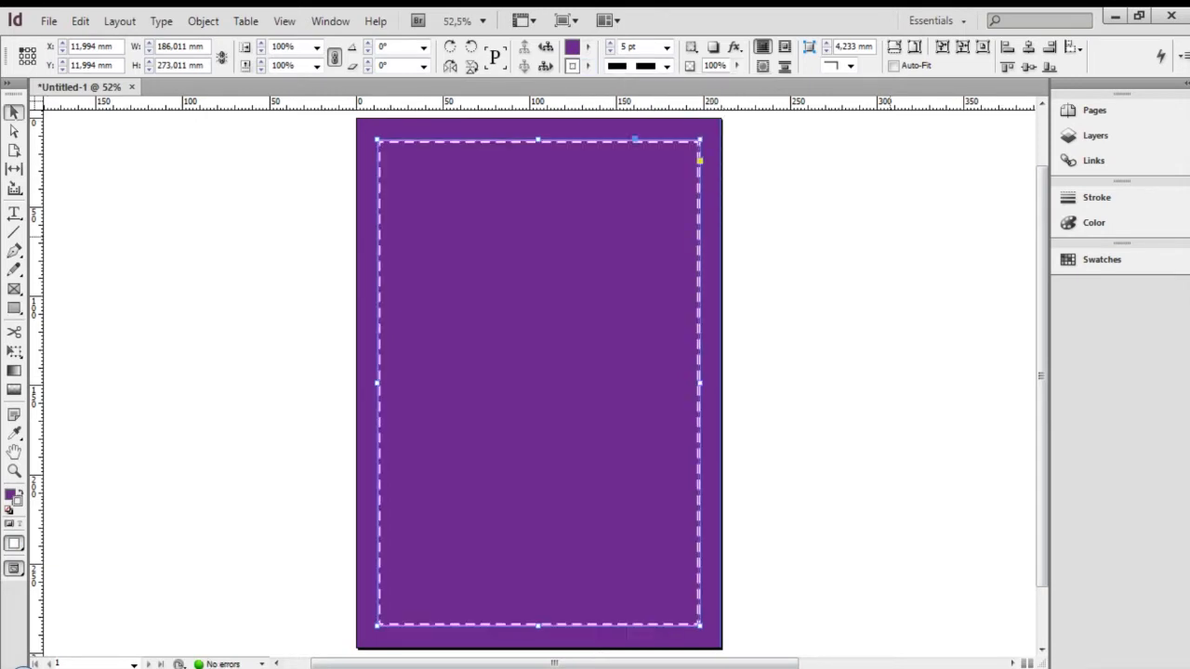
left_click(930, 236)
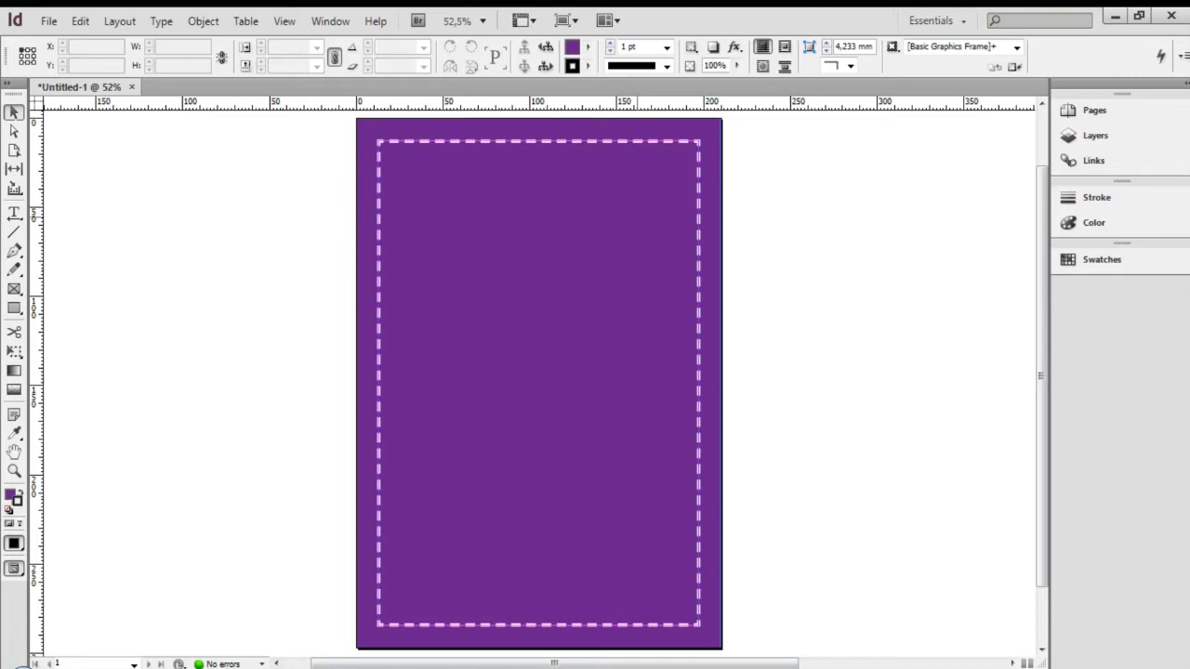
Switch to View > Screen Mode > Presentation, after removing an accidental guide
left_click_drag(530, 104, 530, 218)
key("ctrl+z")
left_click(284, 20)
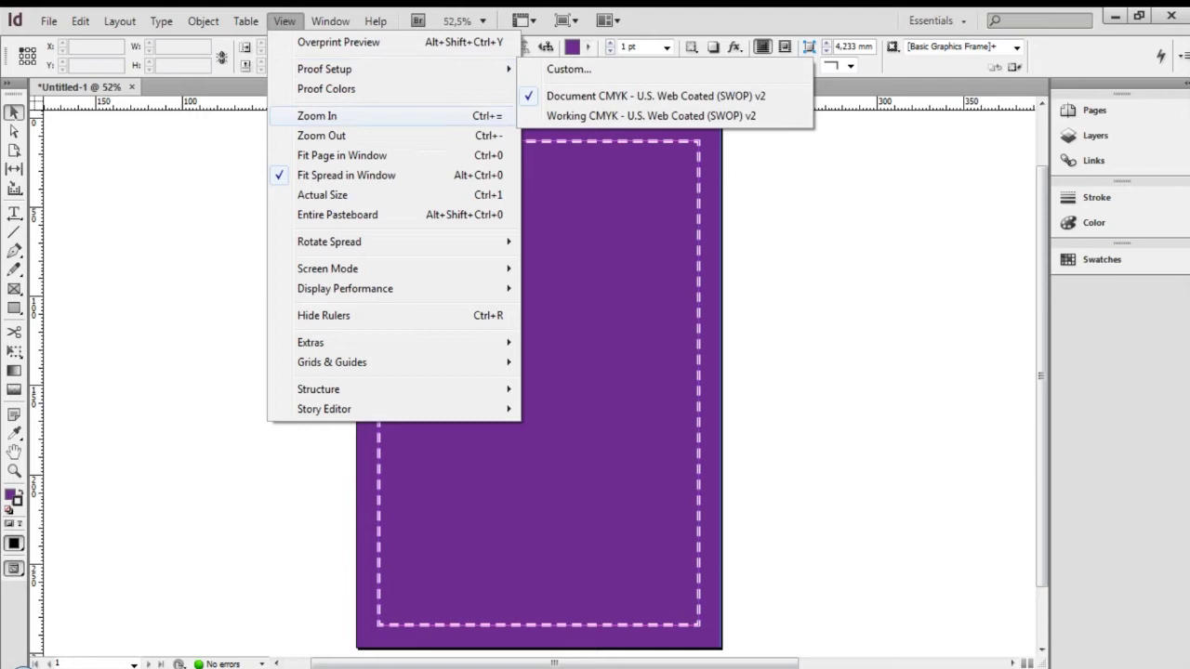
mouse_move(372, 389)
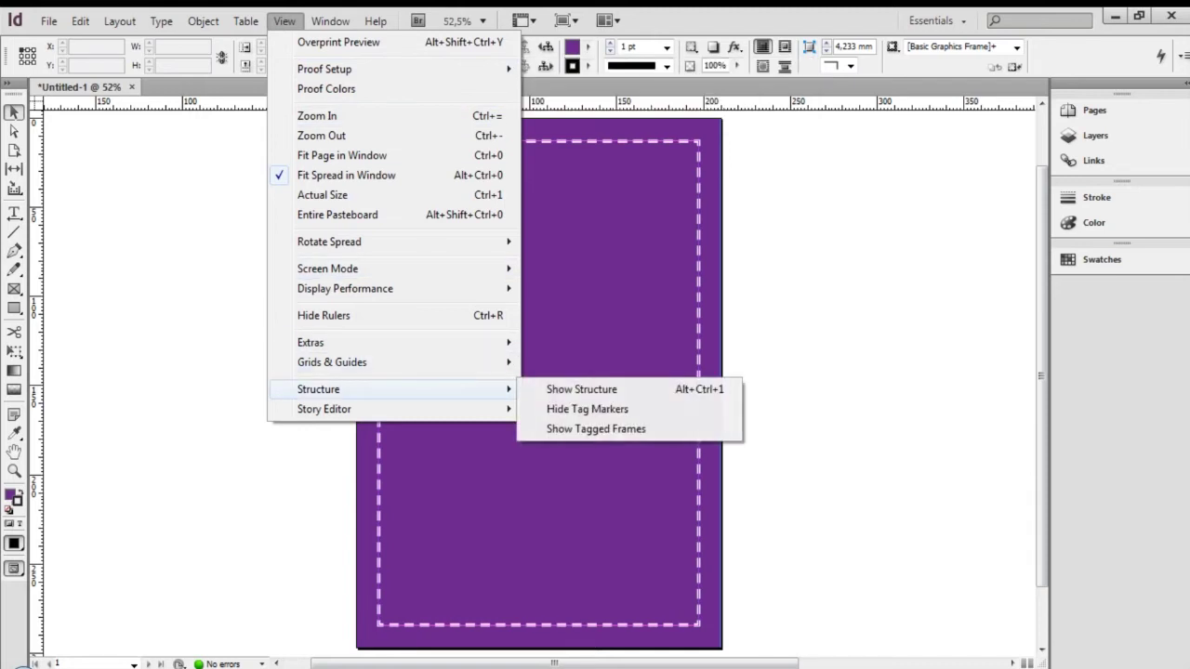
mouse_move(327, 269)
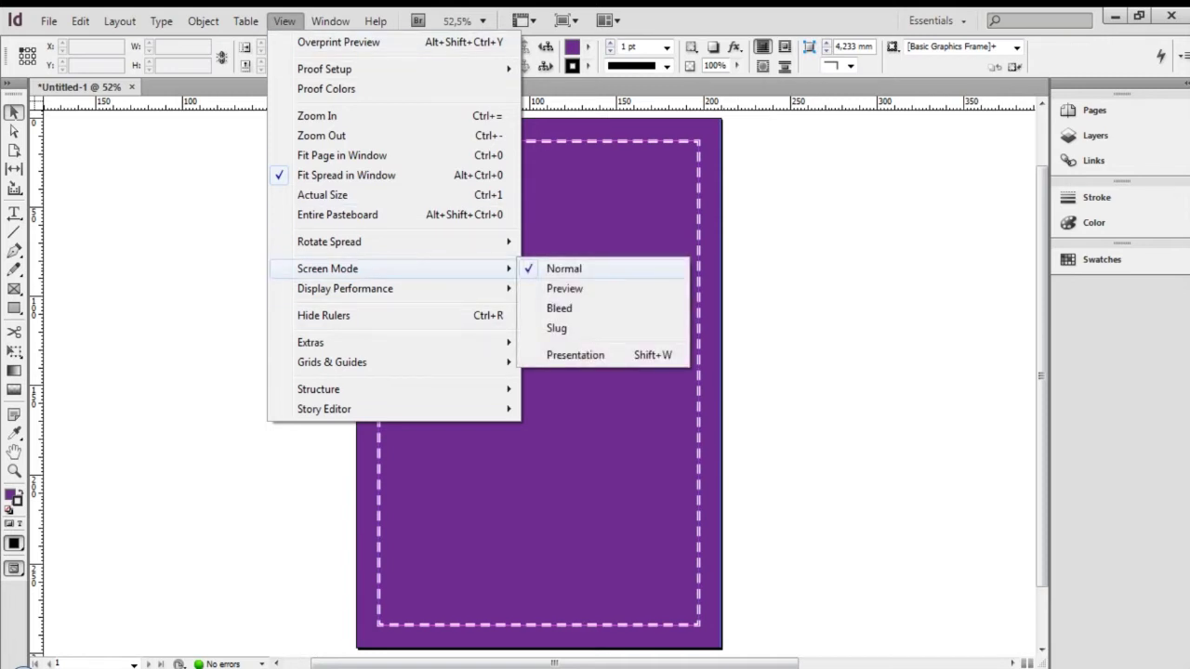
left_click(576, 355)
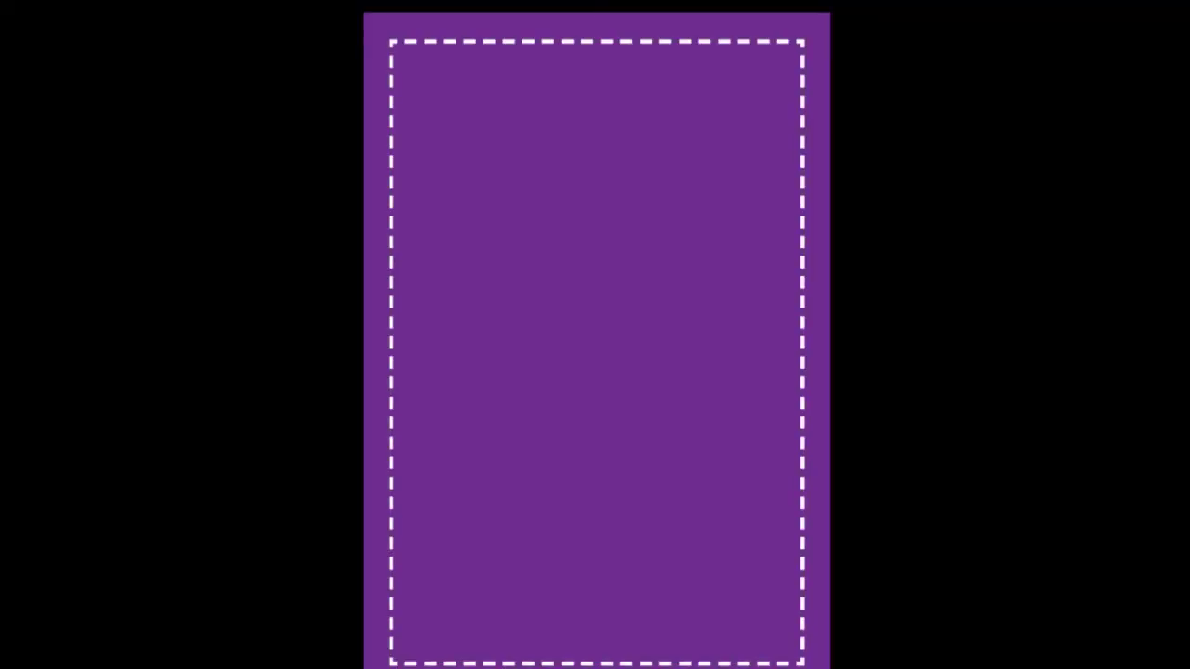
Exit Presentation mode, try moving the dashed border and undo it, then reselect it
key("Escape")
scroll(539, 372, "down", 2)
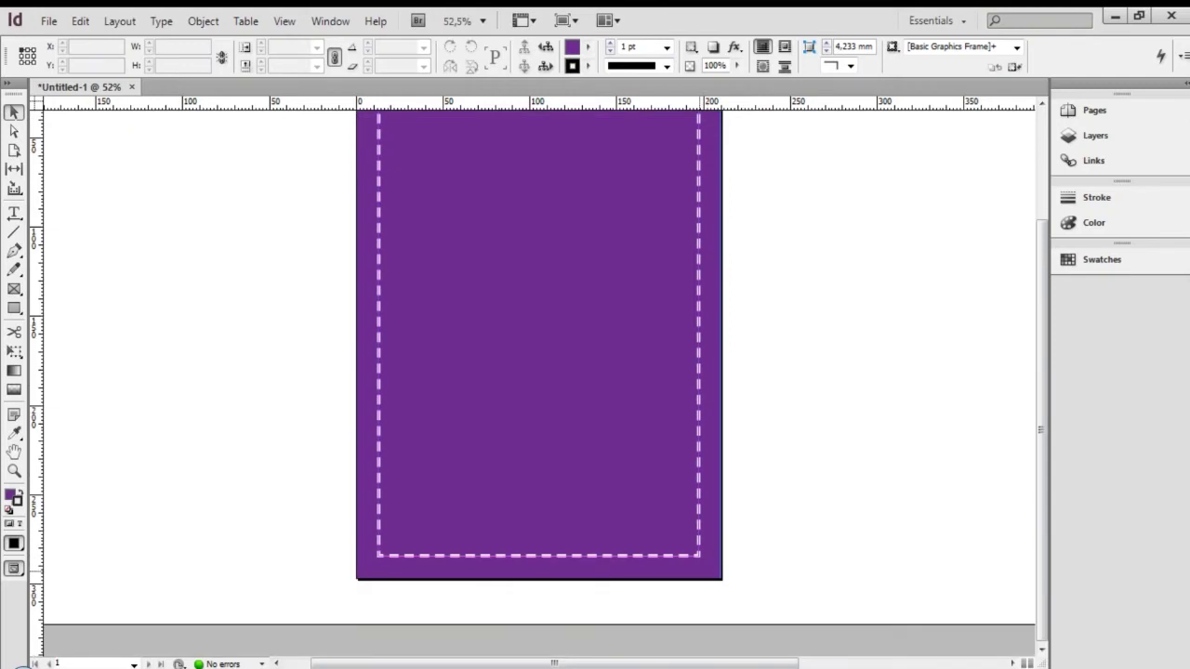
left_click_drag(652, 556, 656, 575)
key("ctrl+z")
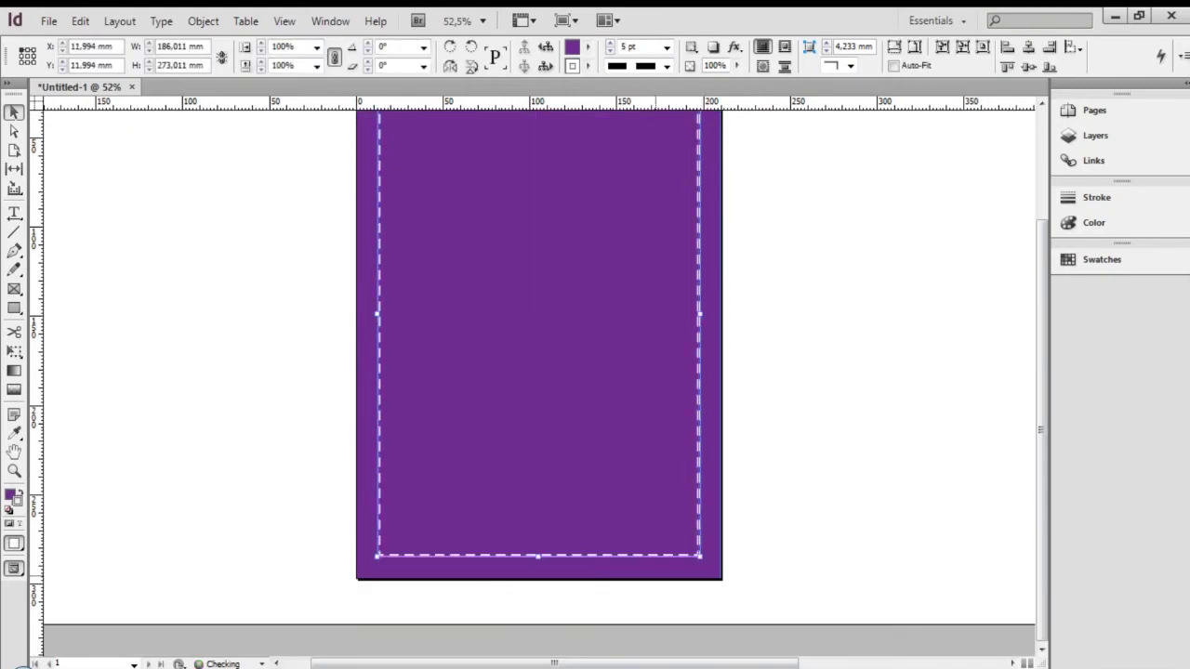
key("ctrl+shift+a")
scroll(539, 372, "up", 2)
scroll(539, 372, "down", 1)
key("ctrl+a")
Try repositioning the dashed border frame, then undo the move
left_click_drag(539, 360, 540, 382)
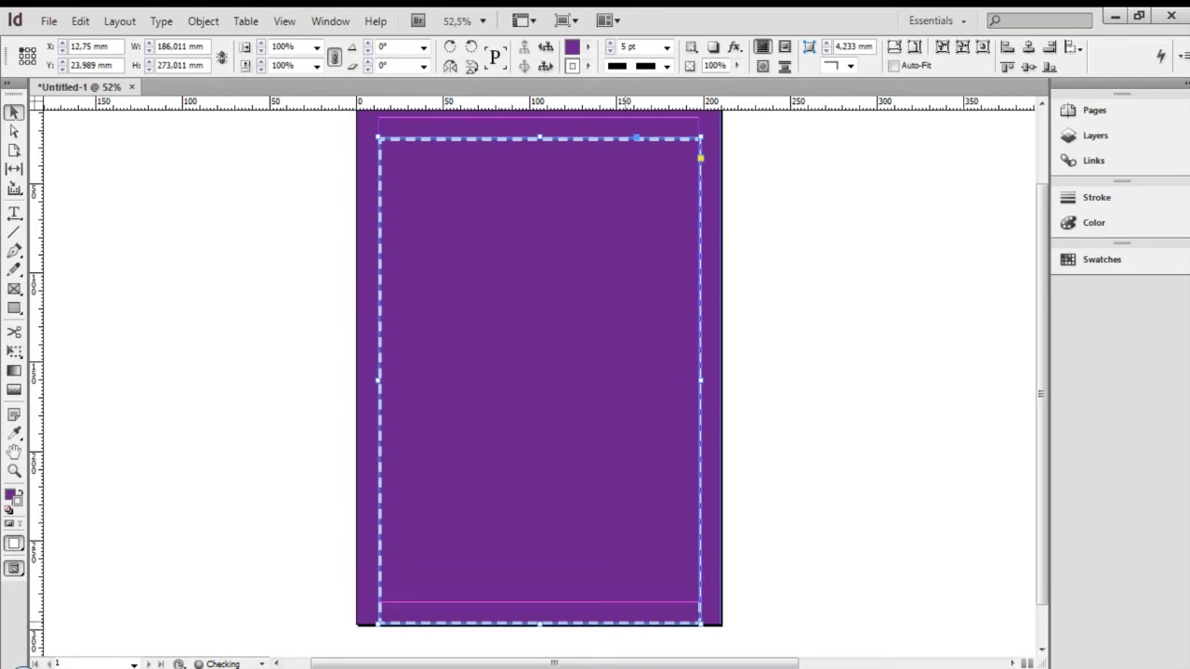
left_click_drag(623, 603, 645, 578)
key("ctrl+z")
key("ctrl+z")
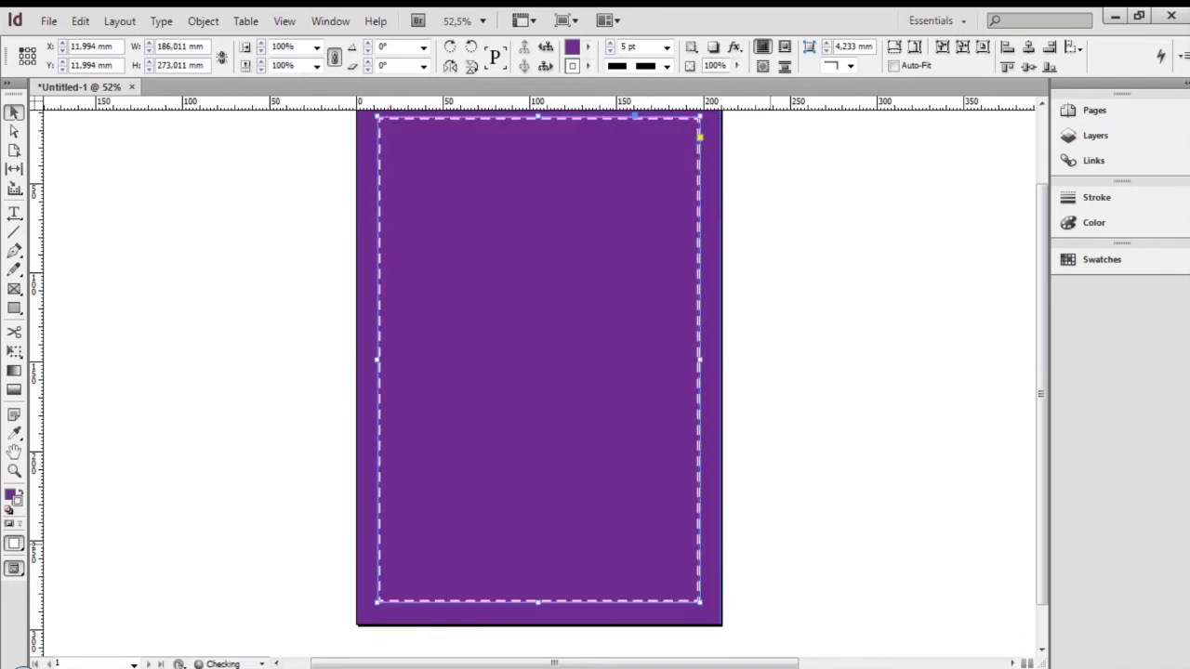
Preview the poster full-screen twice, then return to normal editing
key("shift+w")
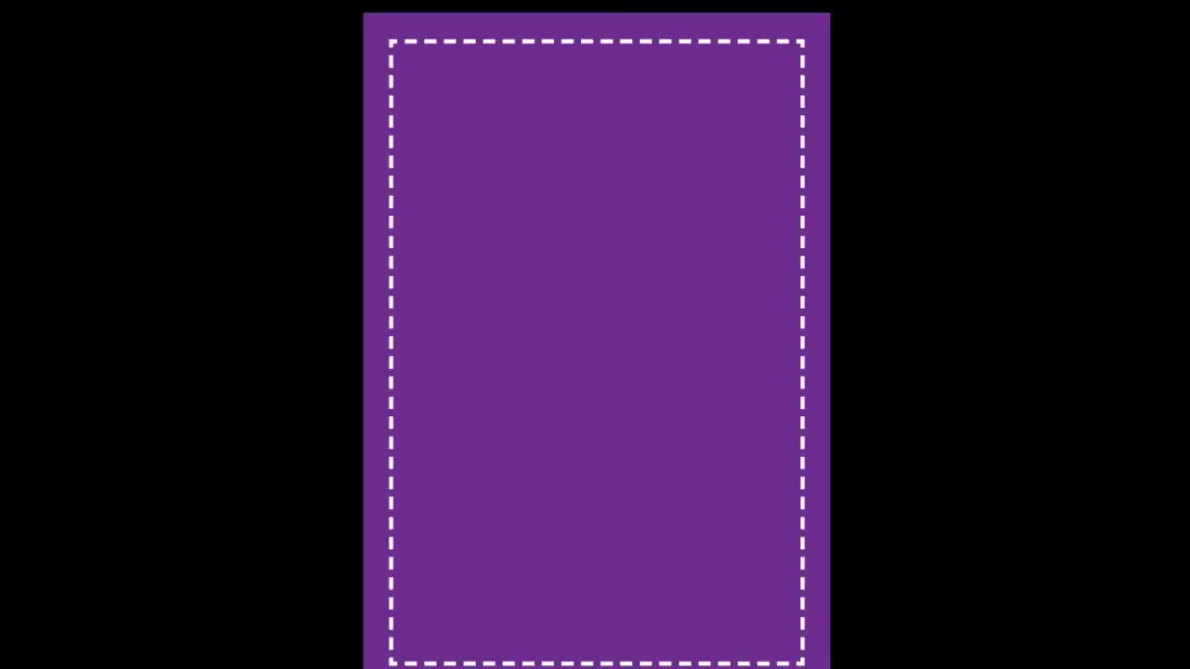
key("shift+w")
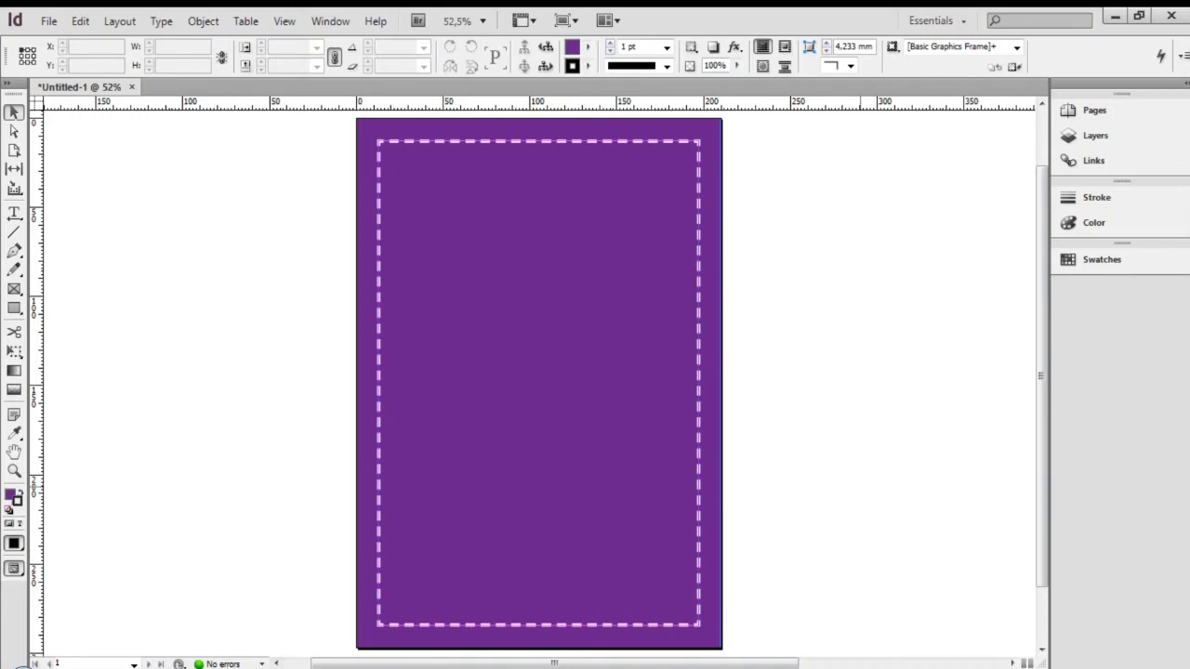
scroll(539, 344, "down", 1)
scroll(540, 372, "up", 1)
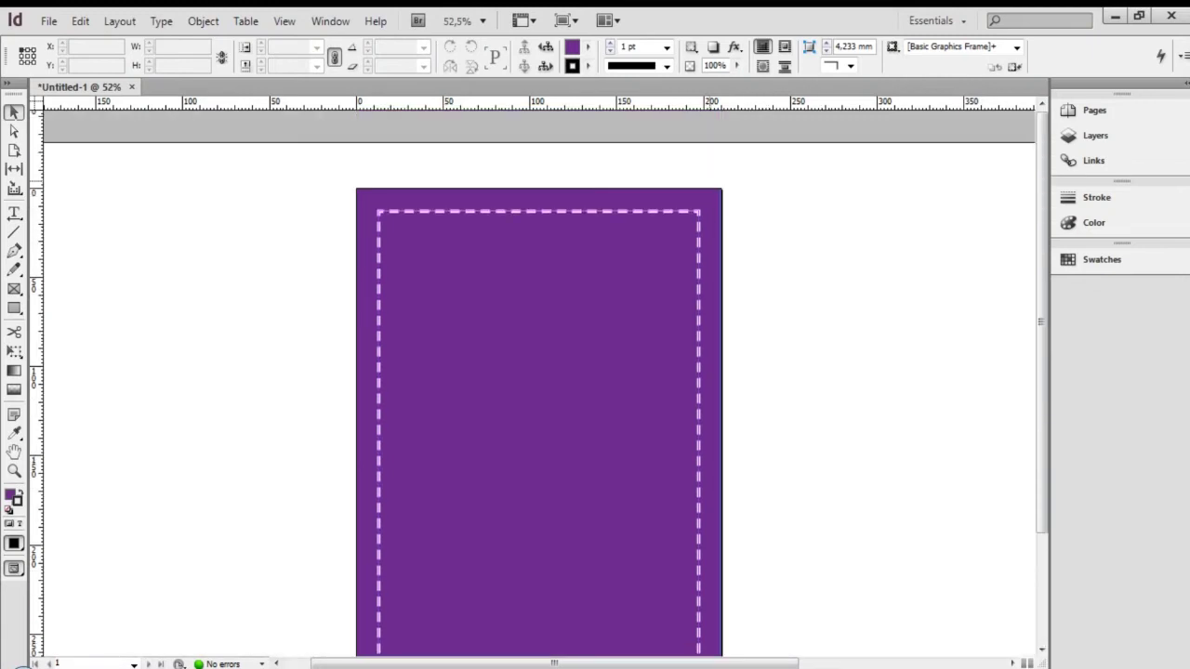
key("shift+w")
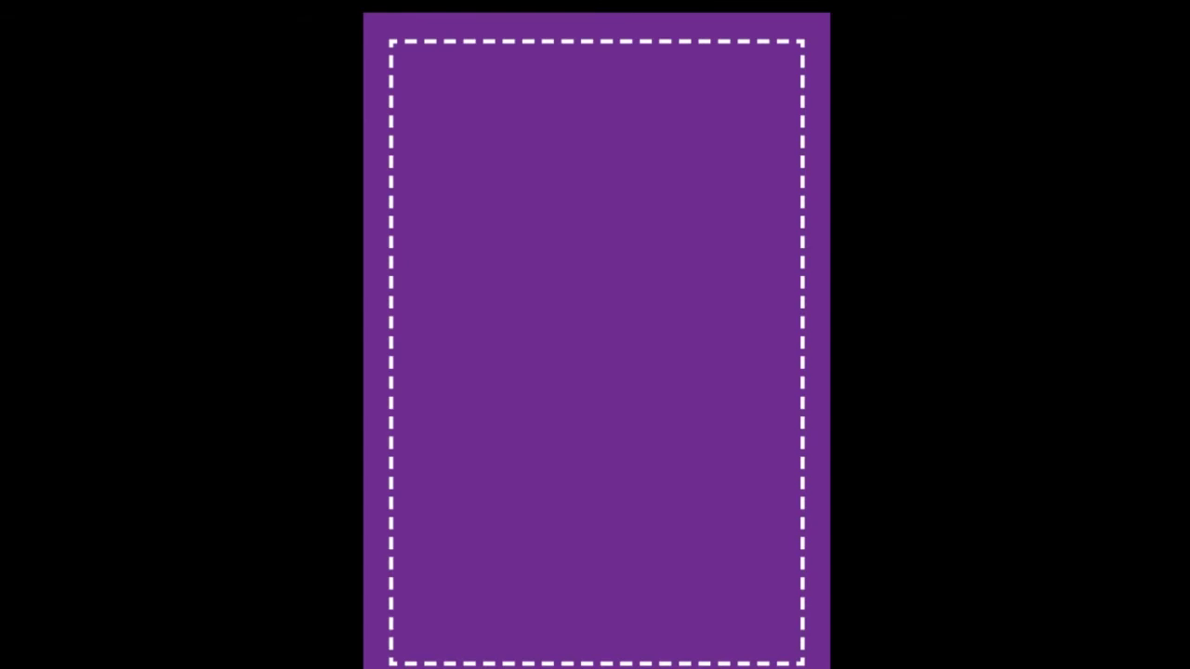
key("Escape")
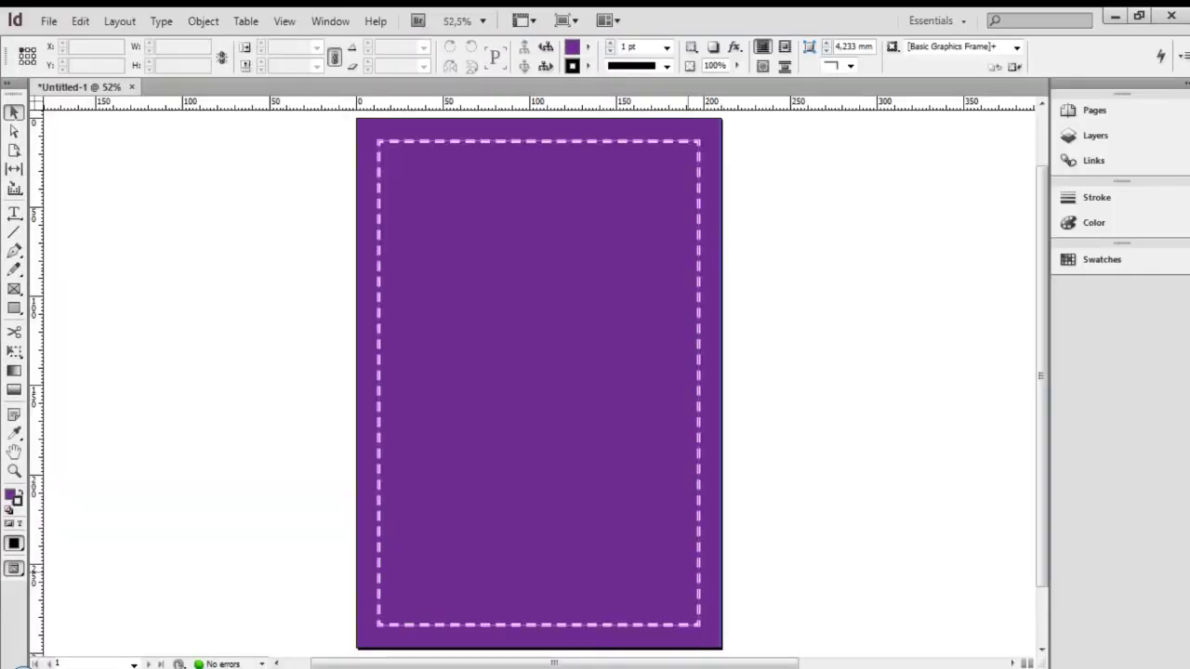
Draw a rectangle frame across the page top, then drop in and undo the web development illustration
key("m")
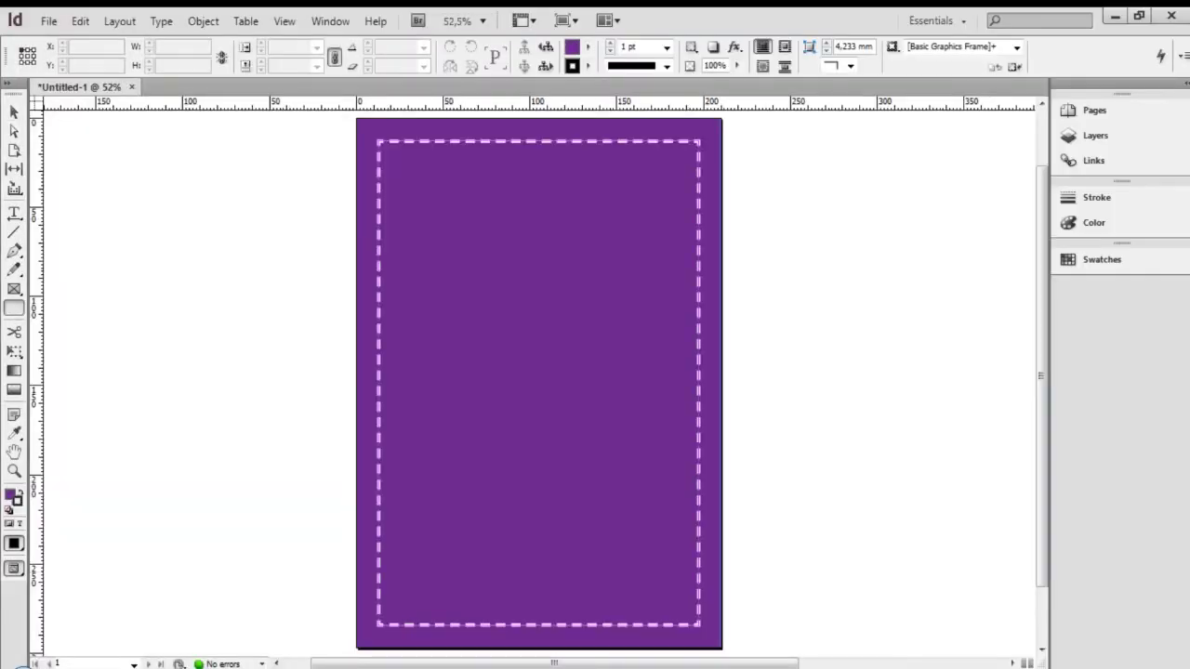
left_click_drag(377, 141, 699, 322)
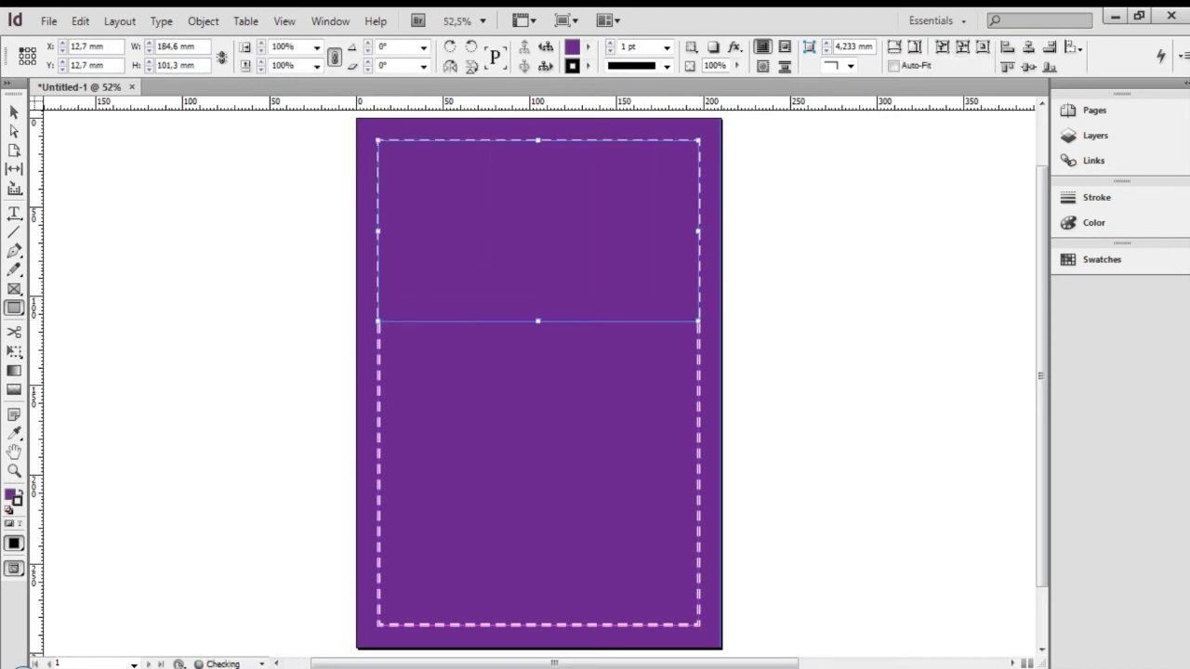
mouse_move(130, 668)
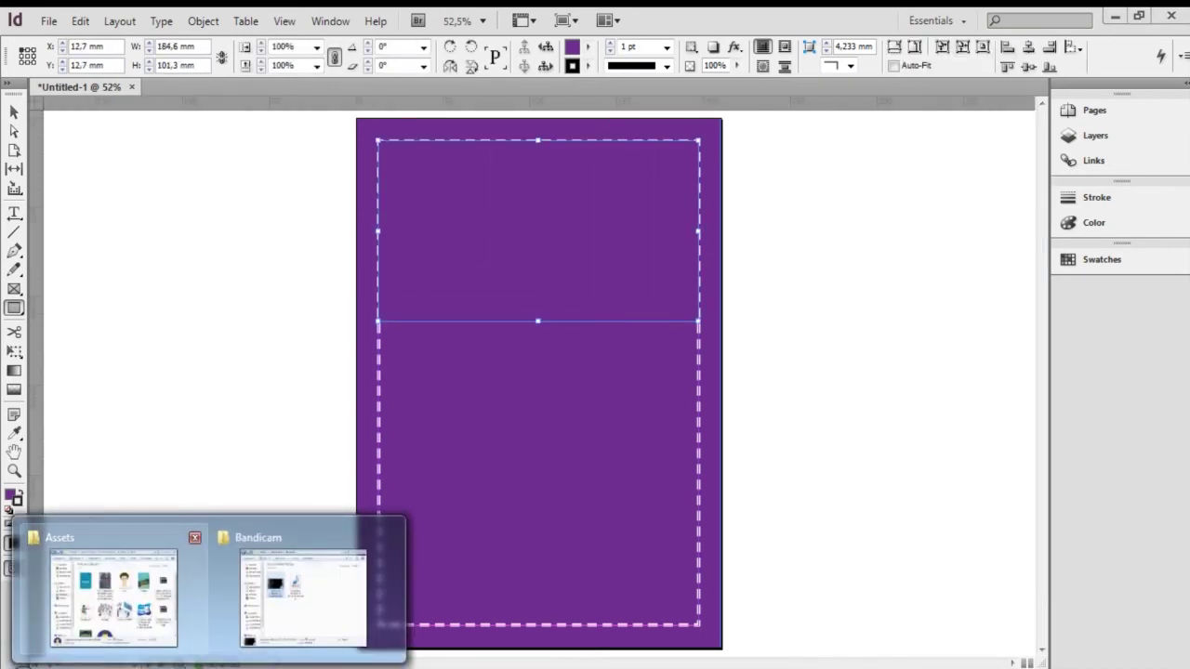
left_click(114, 595)
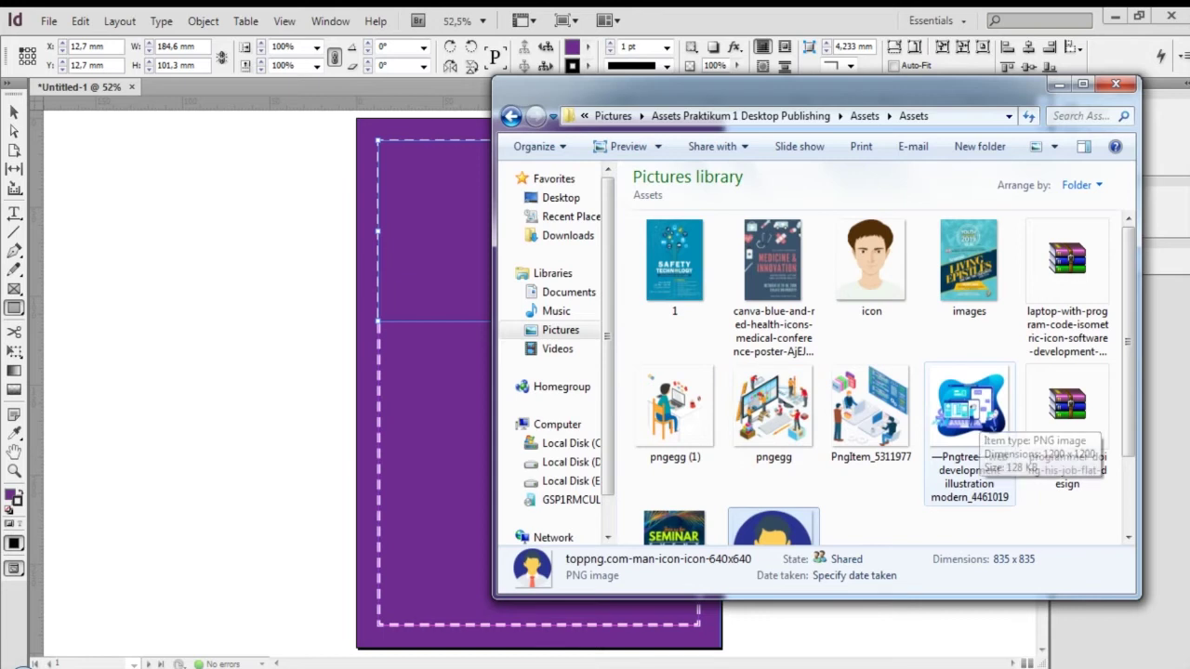
left_click(979, 415)
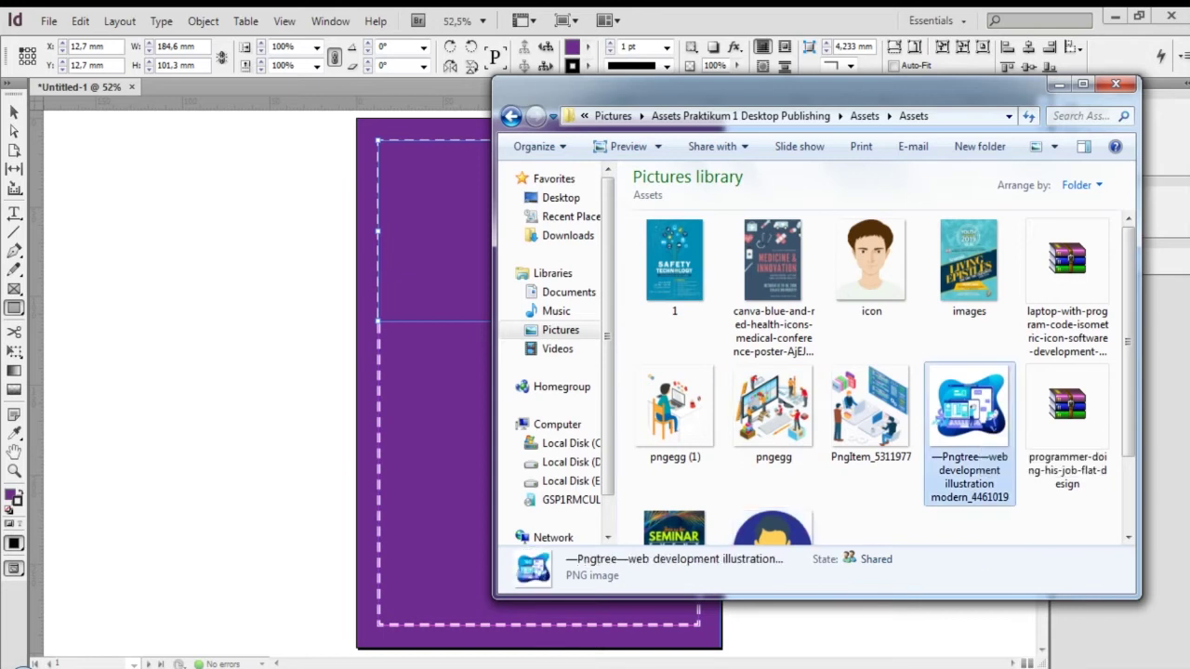
left_click_drag(970, 409, 433, 233)
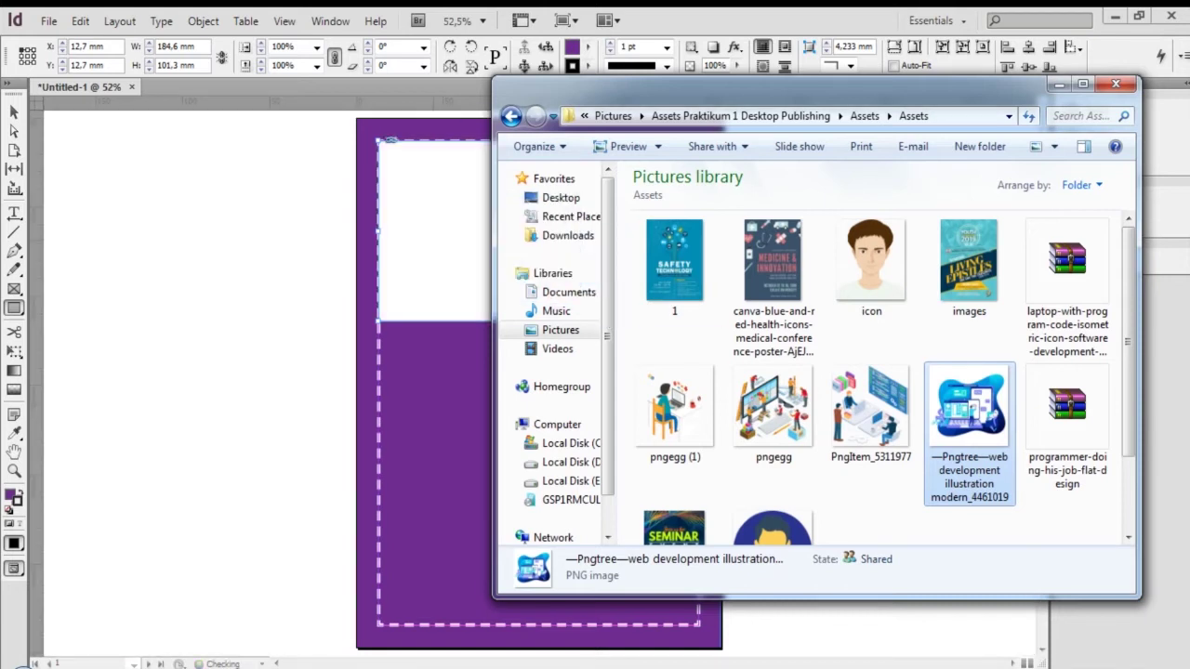
key("alt+Tab")
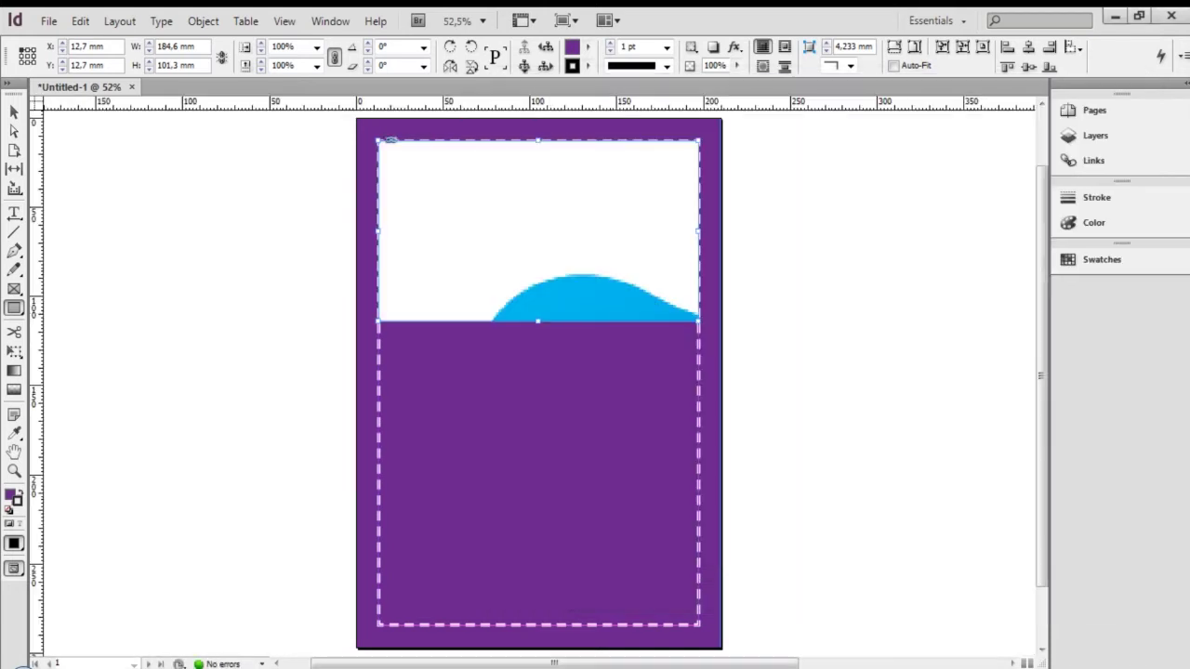
key("ctrl+z")
Drop PngItem_5311977 into the top frame and delete the selected image content
left_click(148, 667)
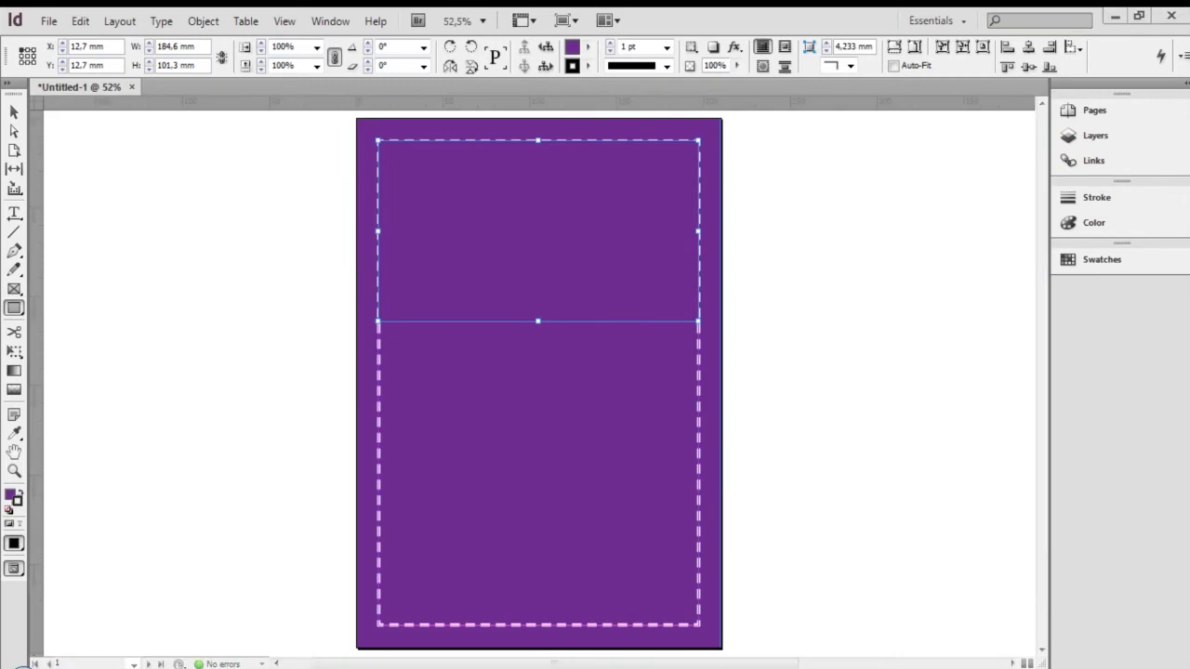
left_click(114, 595)
left_click_drag(871, 410, 437, 223)
double_click(587, 254)
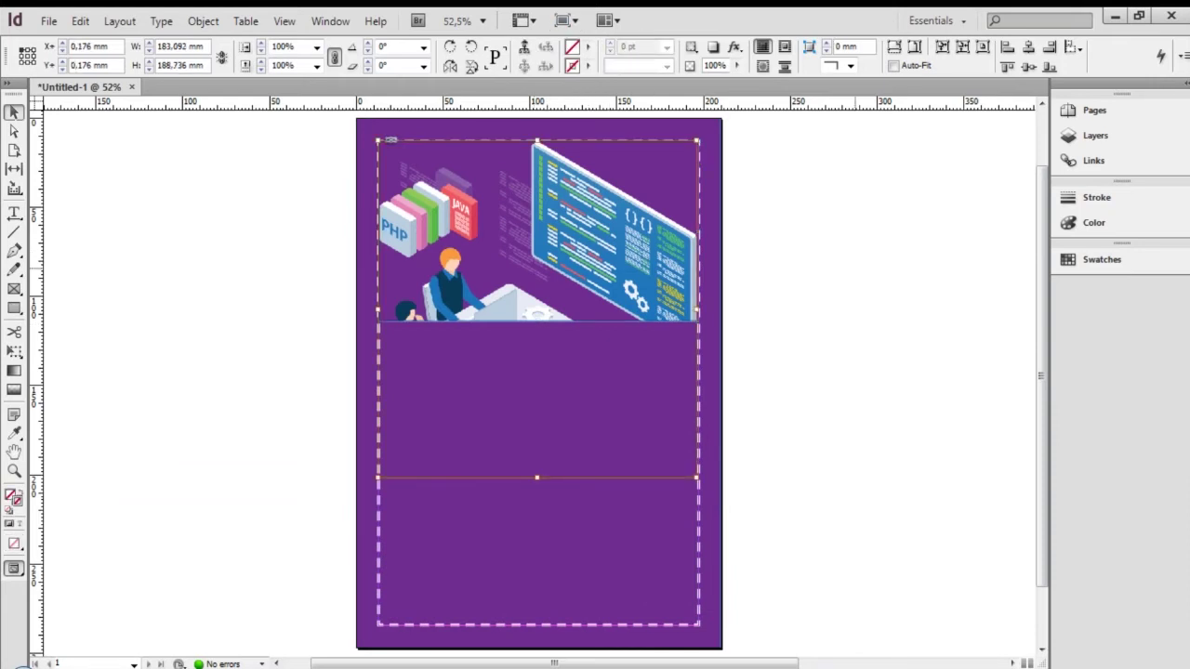
key("Delete")
key("ctrl+shift+a")
Set the top frame's stroke to None
left_click(681, 290)
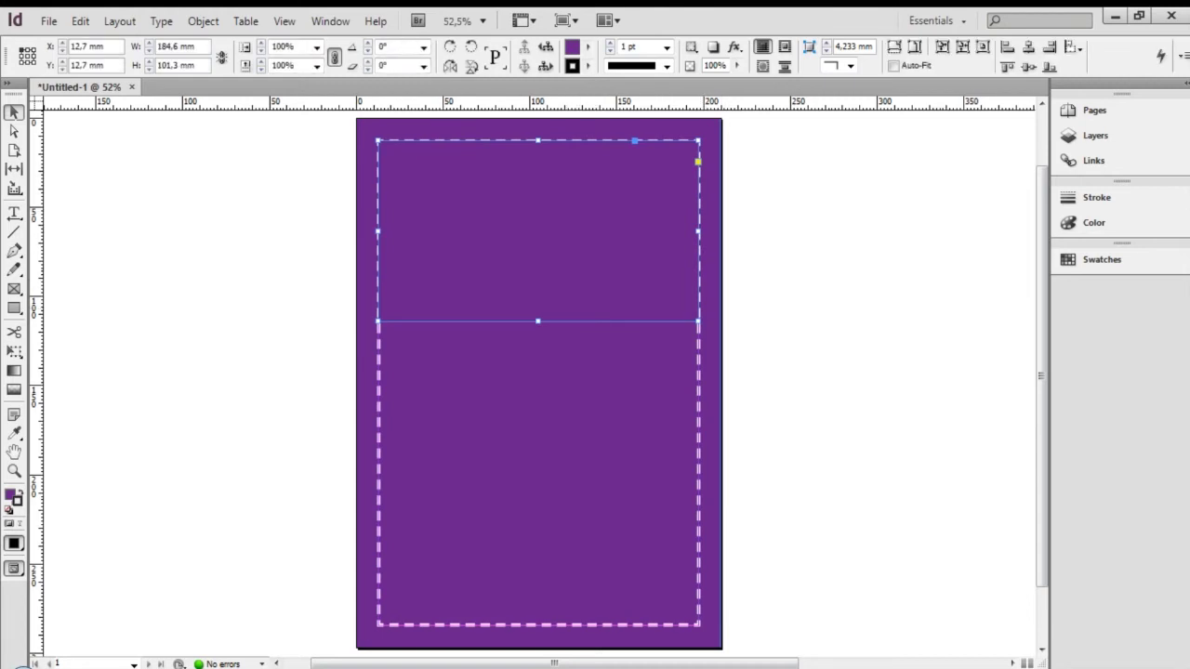
left_click(611, 43)
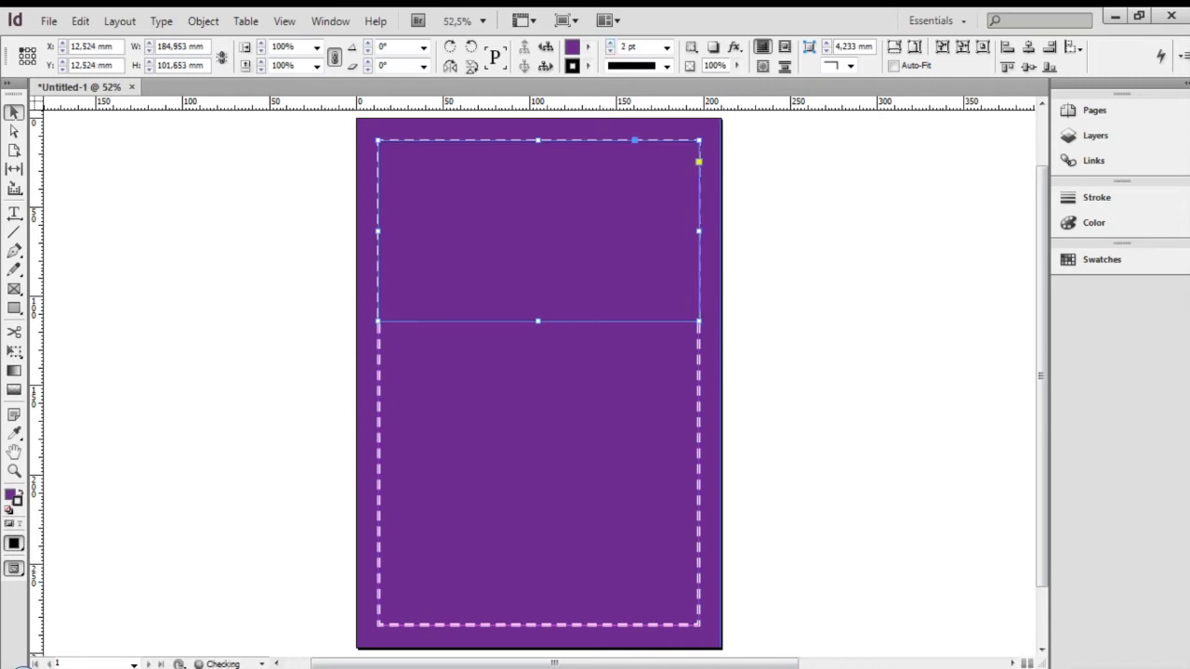
left_click(611, 52)
left_click(611, 52)
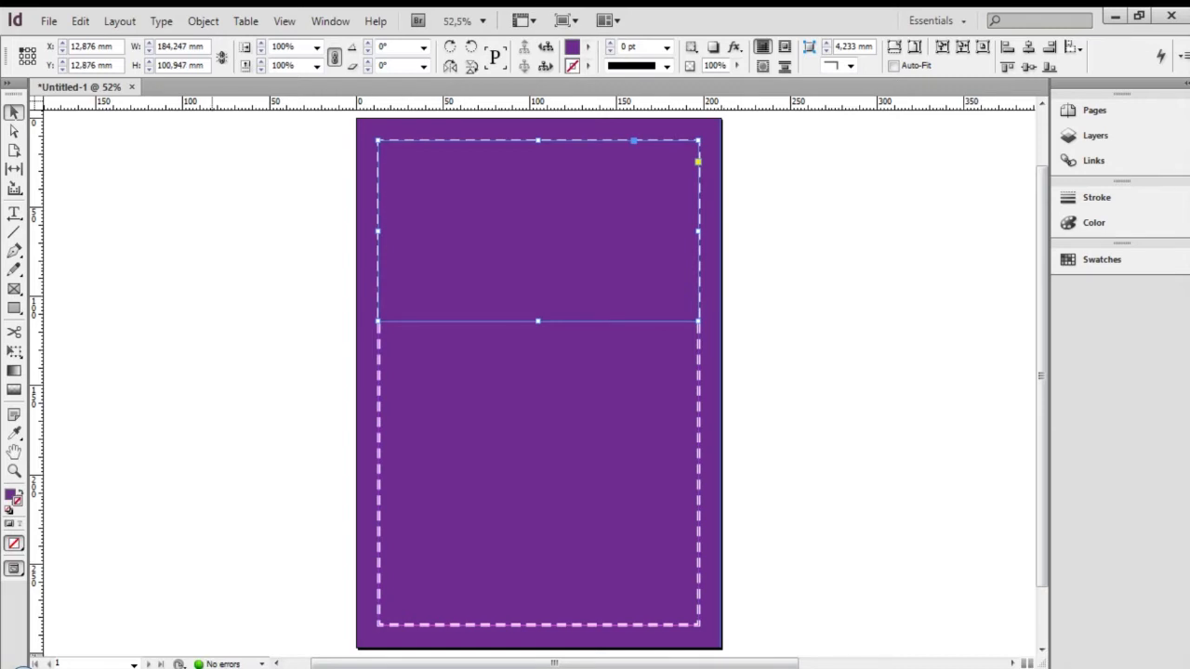
Move the Explorer window aside and extend the image frame downward to show more artwork
left_click(106, 595)
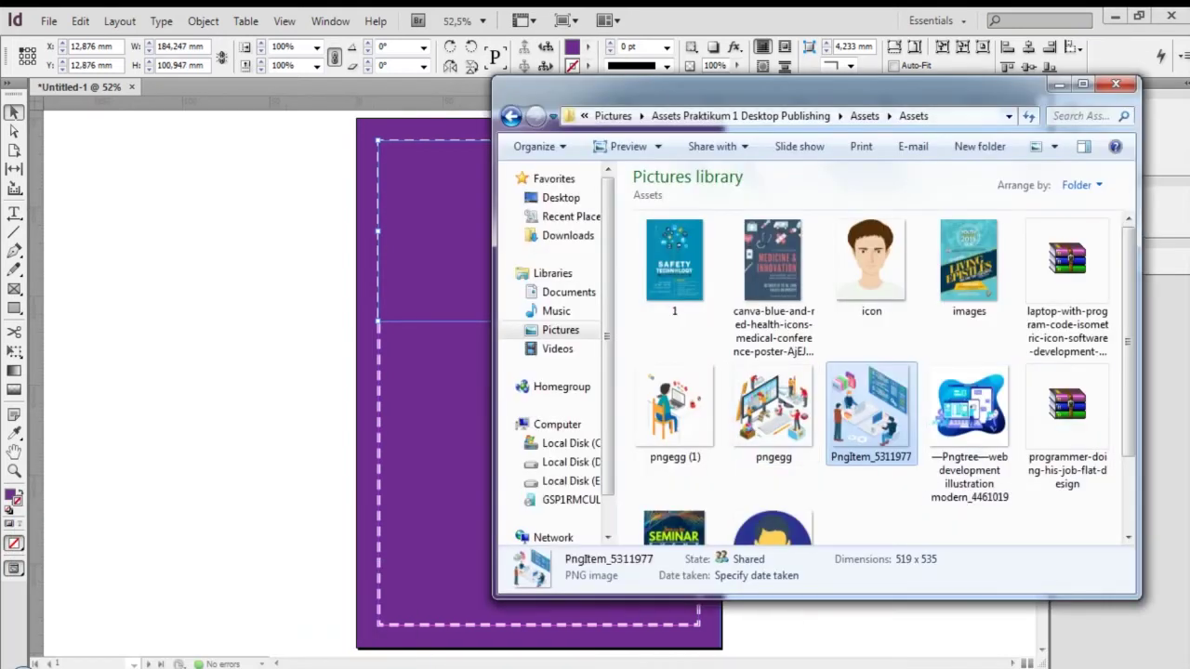
left_click_drag(790, 84, 943, 62)
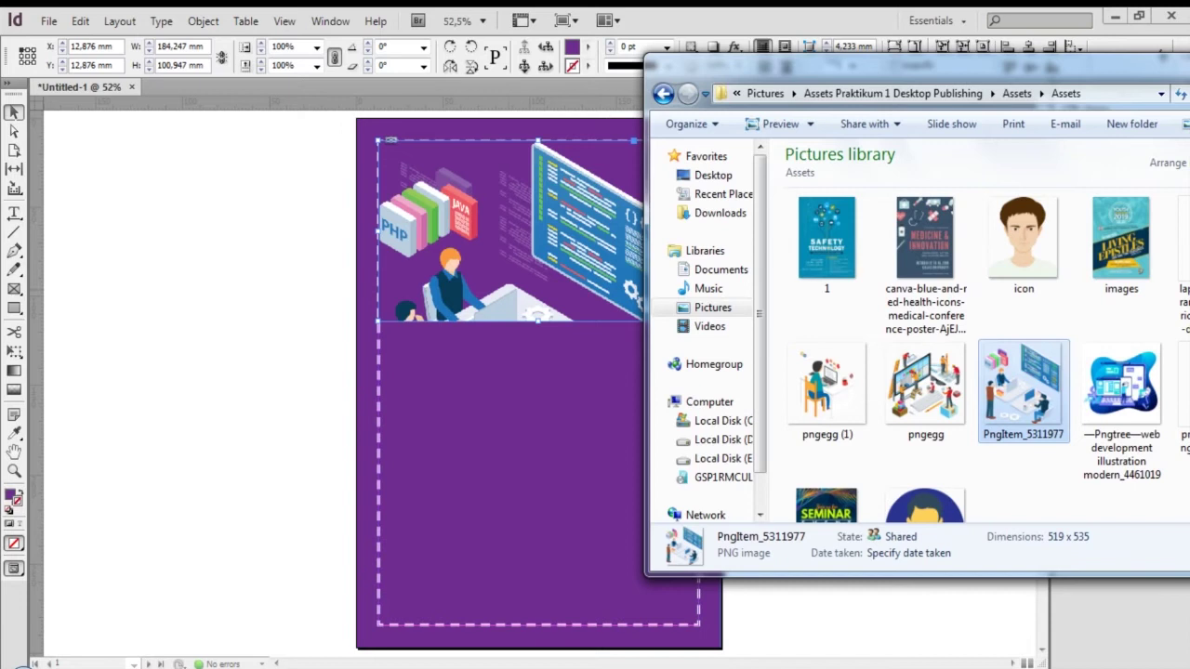
left_click(524, 259)
left_click_drag(612, 261, 635, 241)
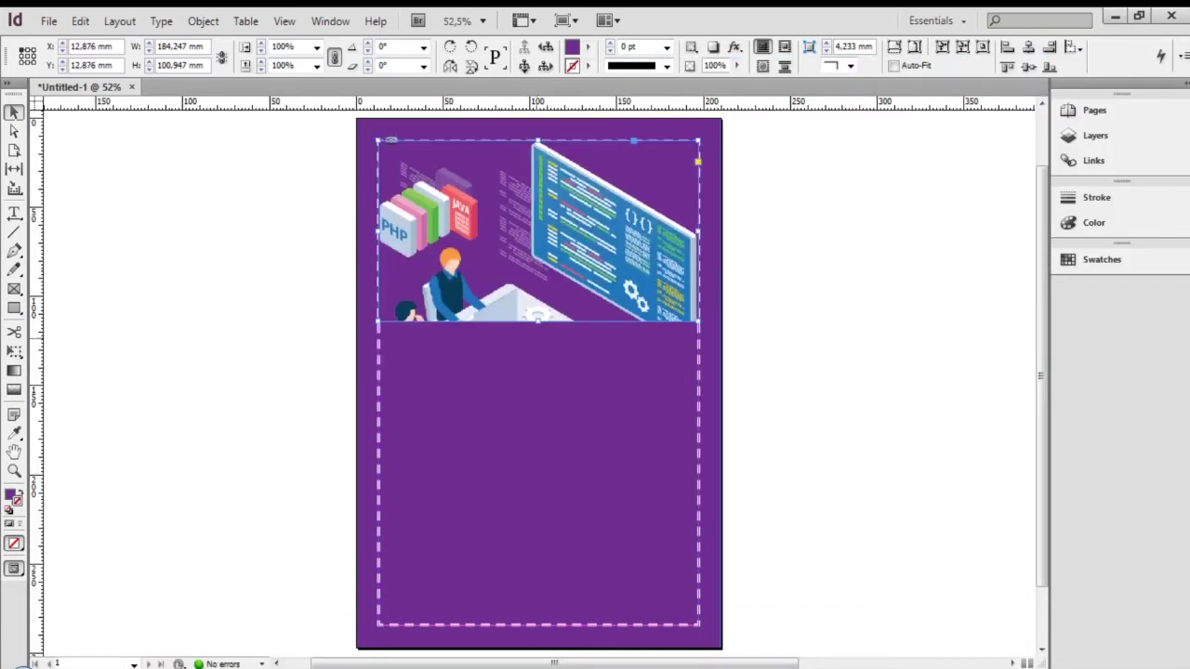
left_click_drag(537, 320, 537, 344)
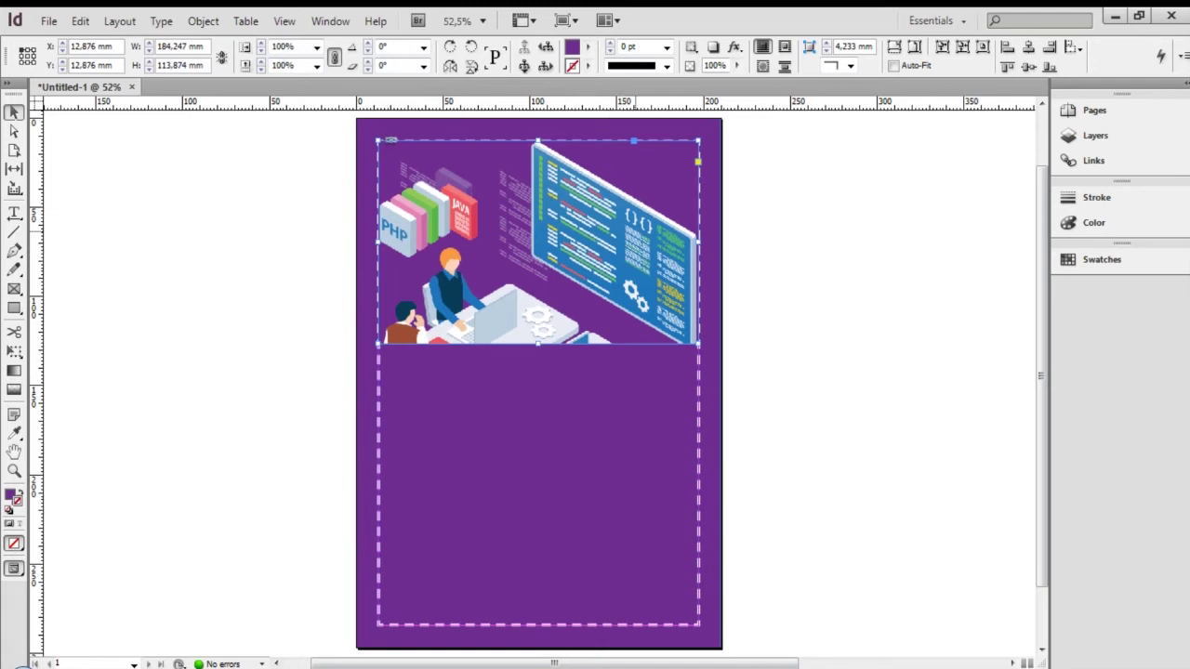
Scale the illustration down to about 71% and shift it right inside the frame
double_click(635, 232)
left_click_drag(542, 472, 545, 309)
key("ctrl+z")
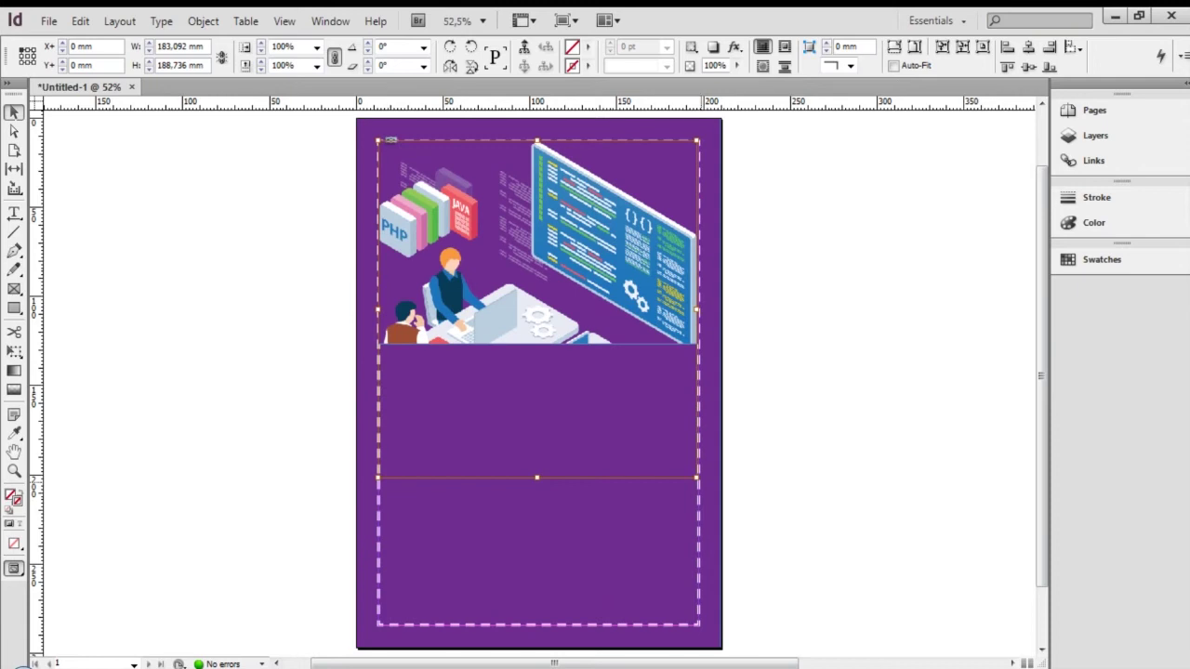
left_click_drag(697, 478, 617, 375)
left_click_drag(543, 269, 584, 268)
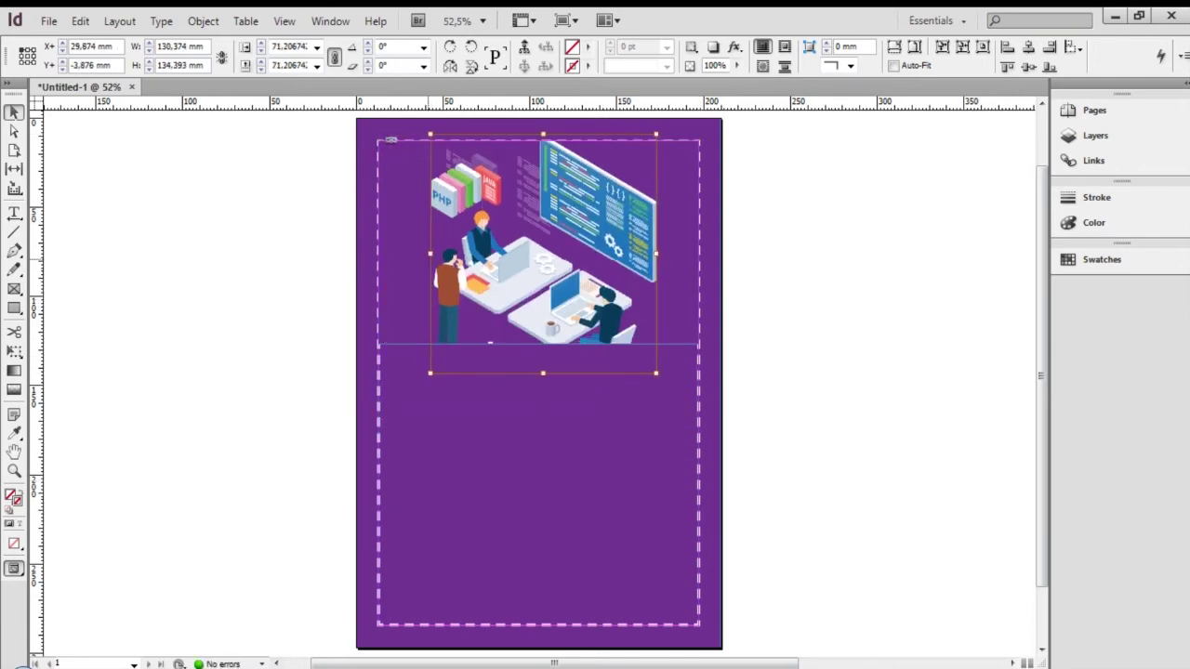
left_click_drag(431, 257, 409, 257)
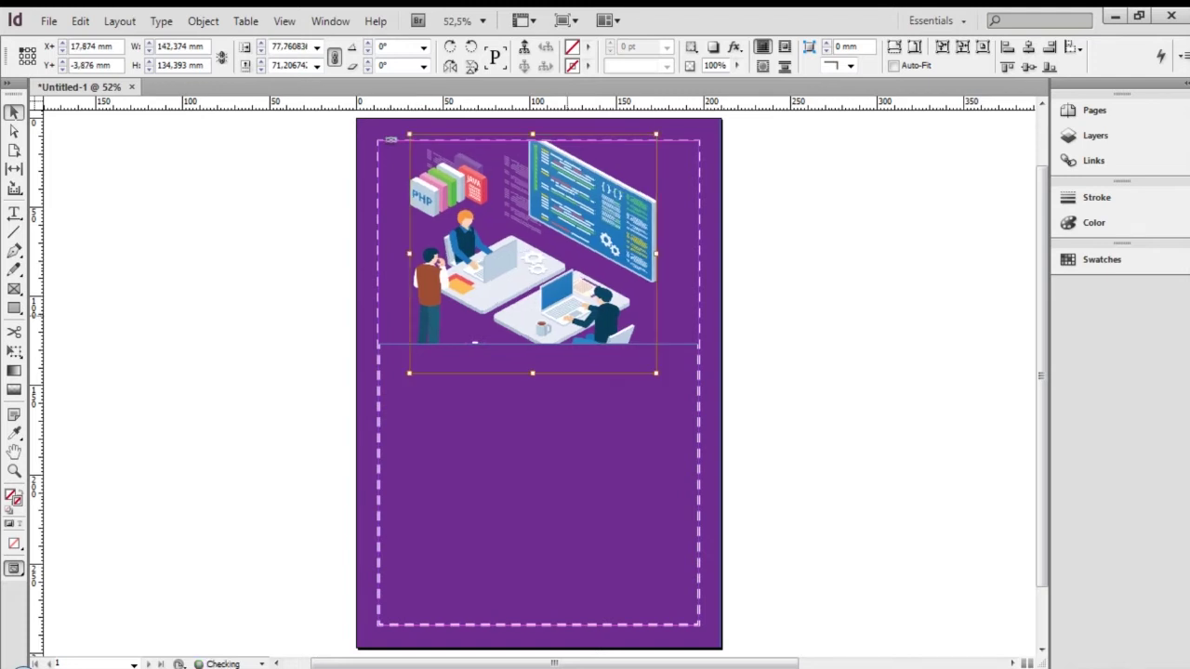
Extend the frame downward to show the whole scene, nudge the illustration lower, and preview full-screen
key("Escape")
left_click_drag(538, 345, 545, 377)
double_click(608, 285)
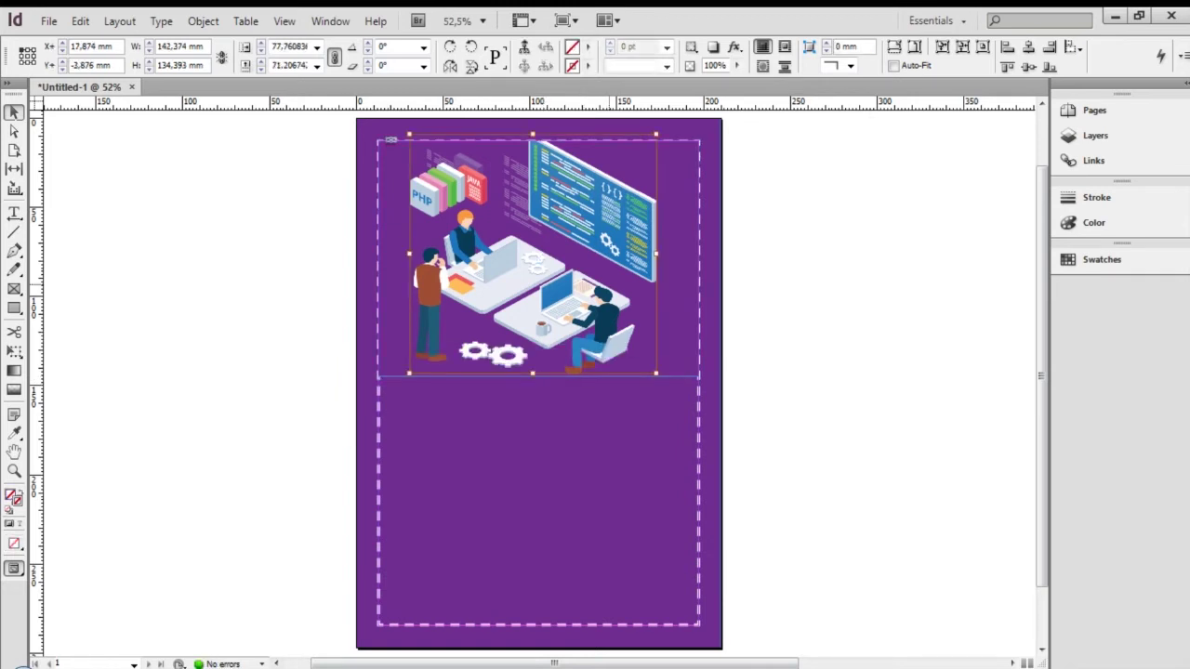
left_click_drag(569, 201, 567, 211)
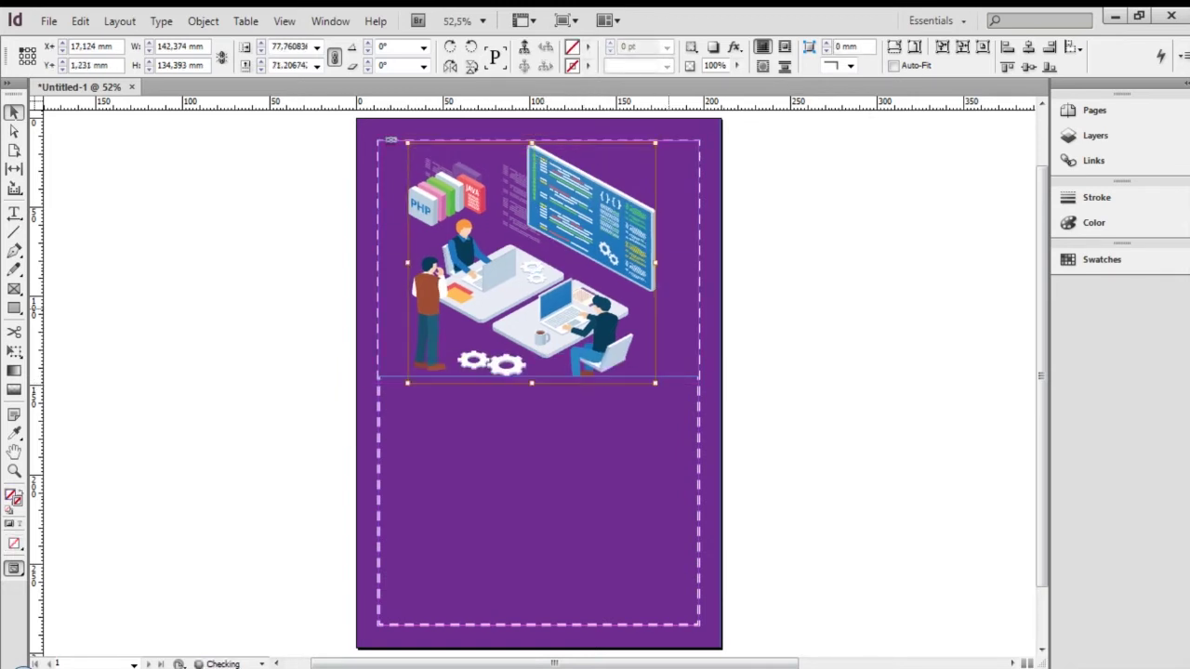
key("Escape")
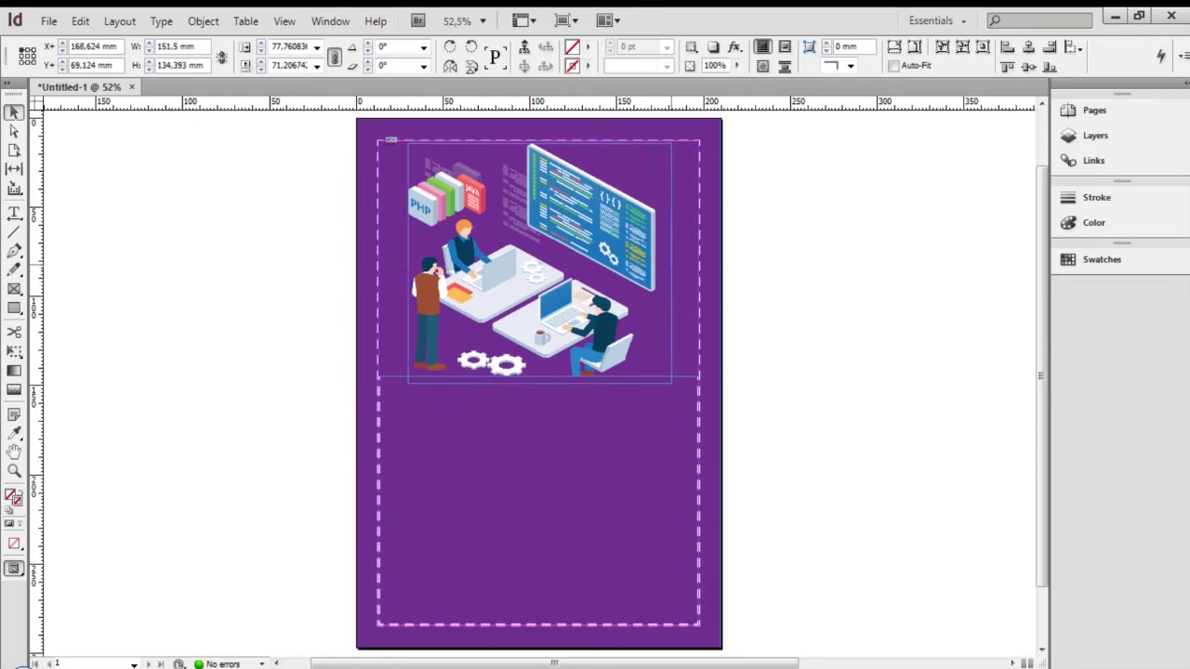
left_click_drag(672, 264, 671, 264)
left_click(828, 302)
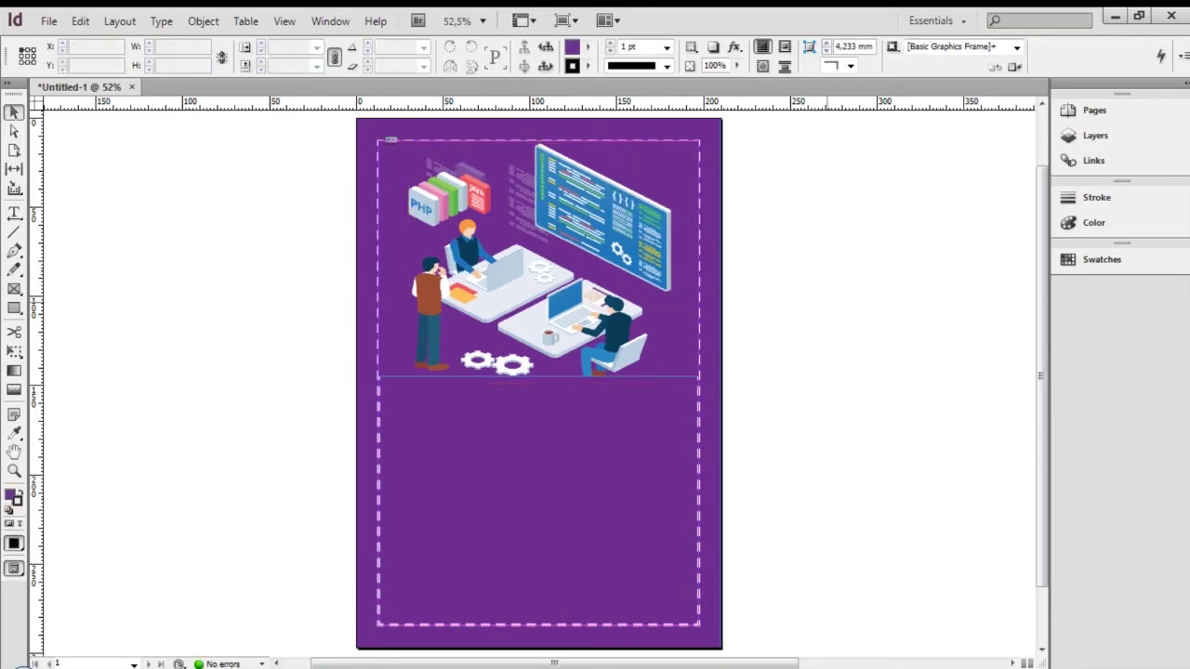
key("shift+w")
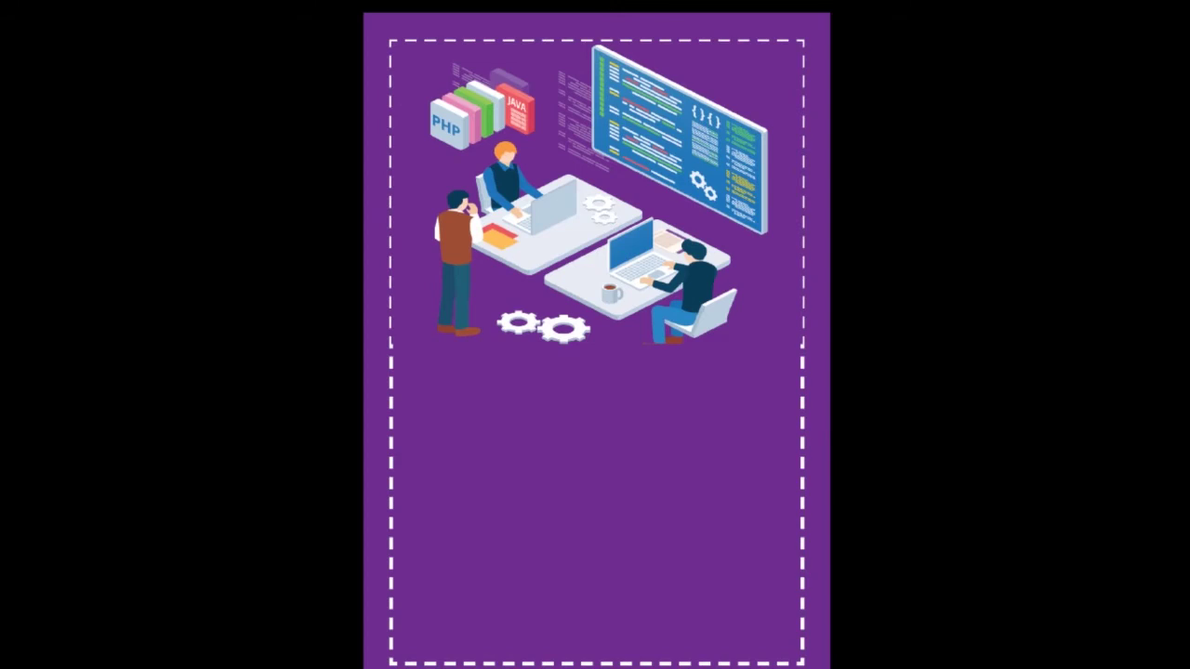
Trim the illustration's bottom to the frame edge and preview the poster again
key("Escape")
double_click(545, 290)
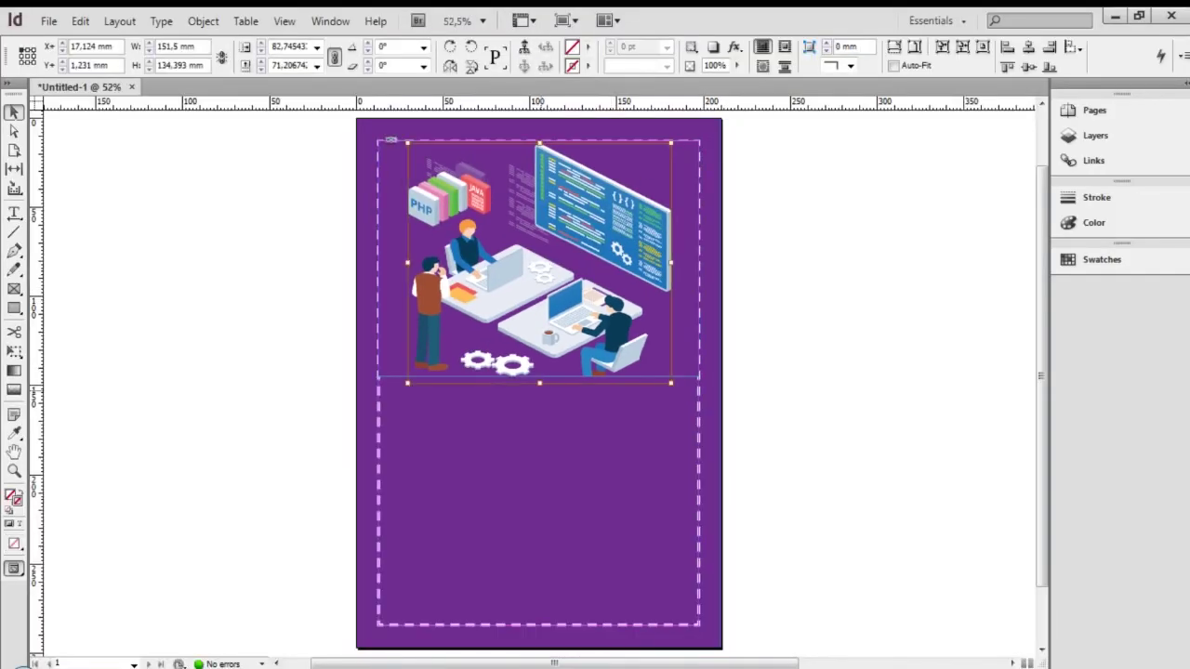
left_click_drag(540, 383, 540, 377)
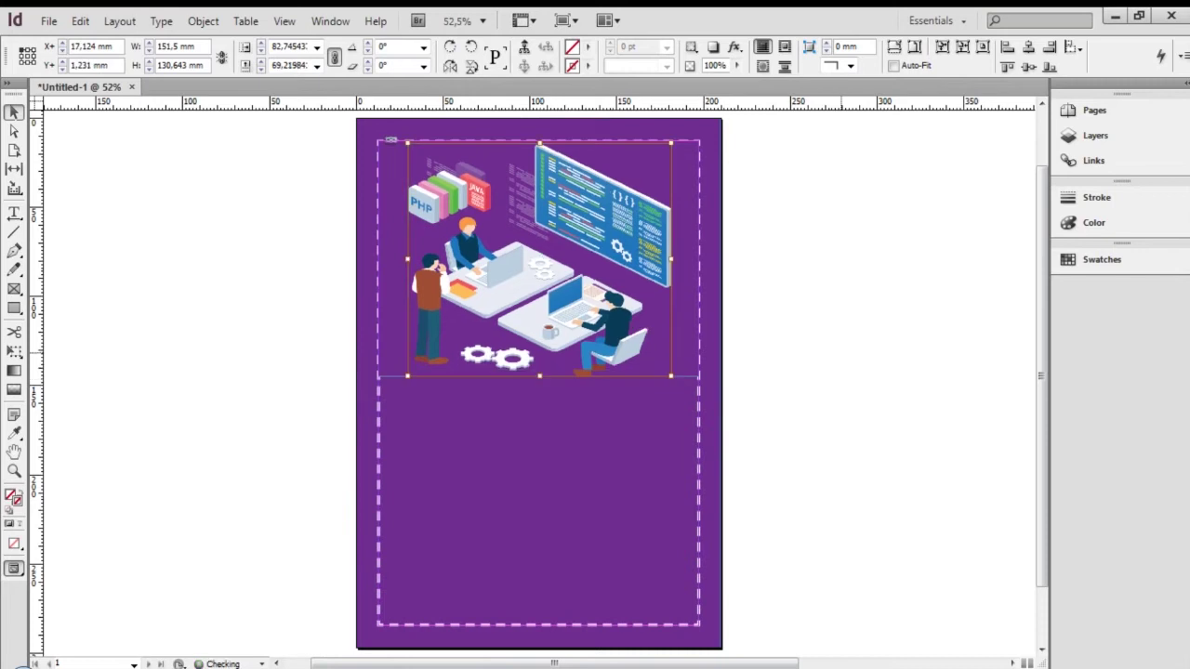
left_click(842, 353)
left_click(390, 139)
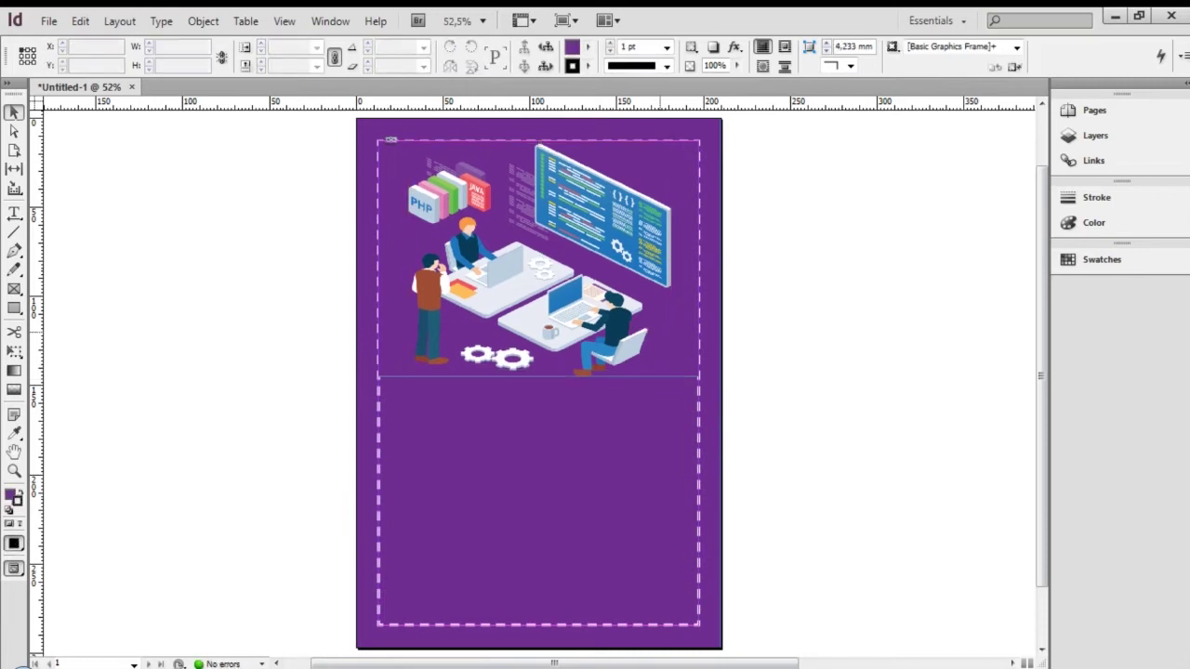
key("shift+w")
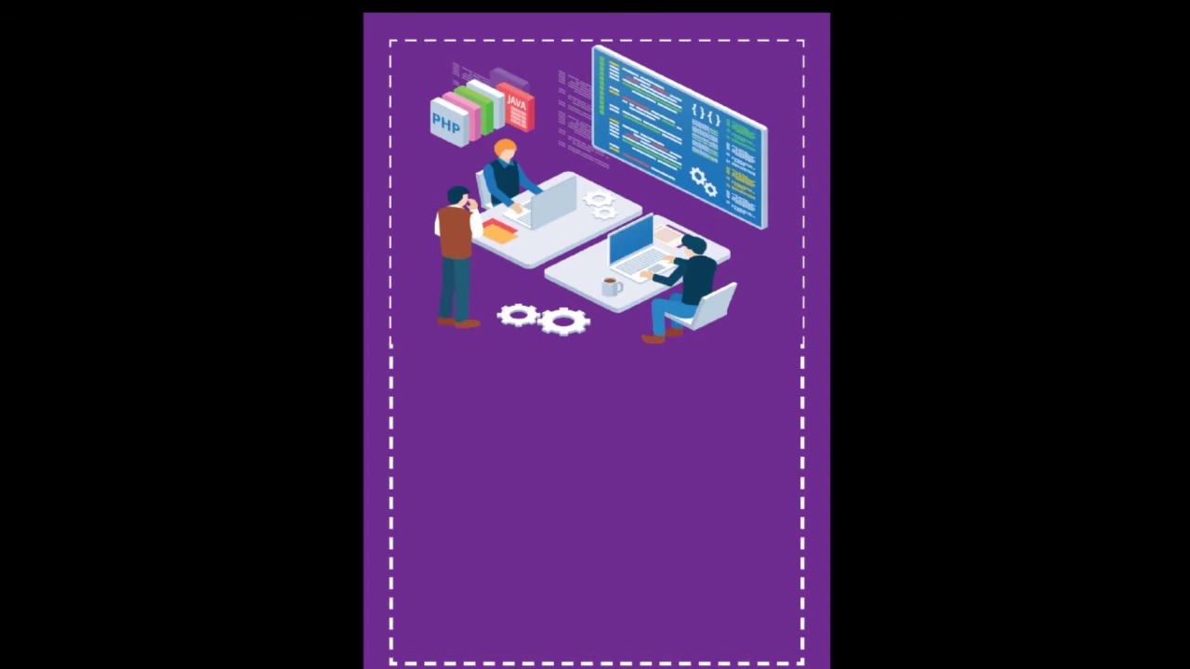
Pull the frame's left and right sides inside the dashed border, making it 178.5 mm wide
key("Escape")
left_click(696, 258)
left_click_drag(699, 258, 693, 258)
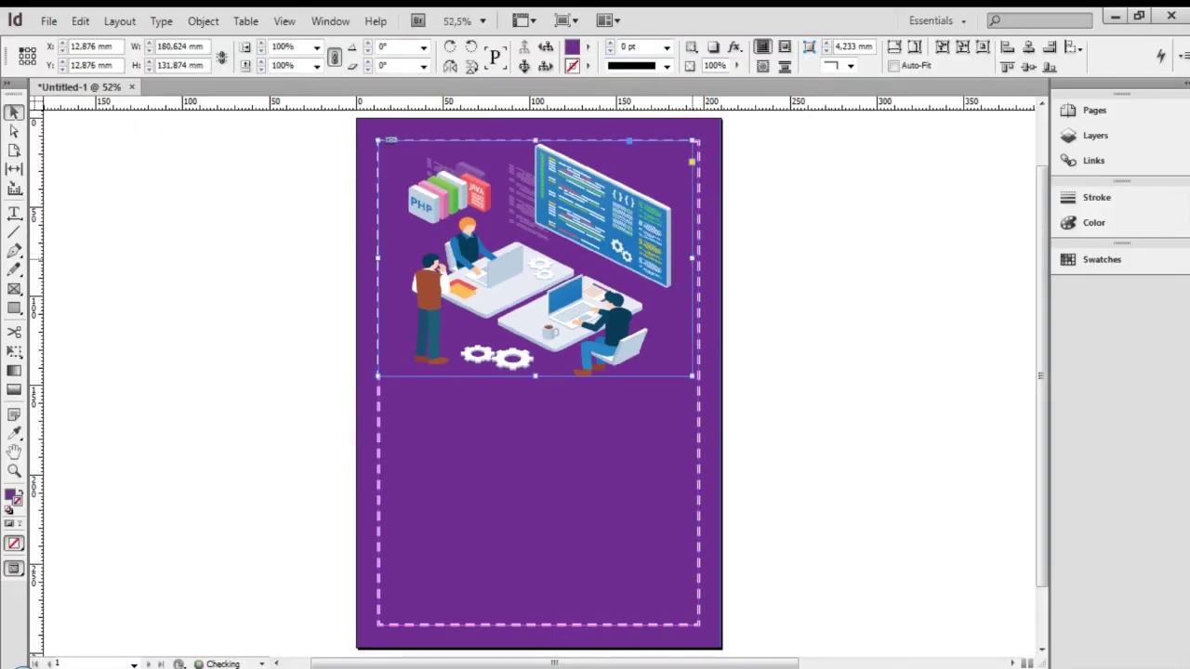
left_click_drag(379, 258, 383, 259)
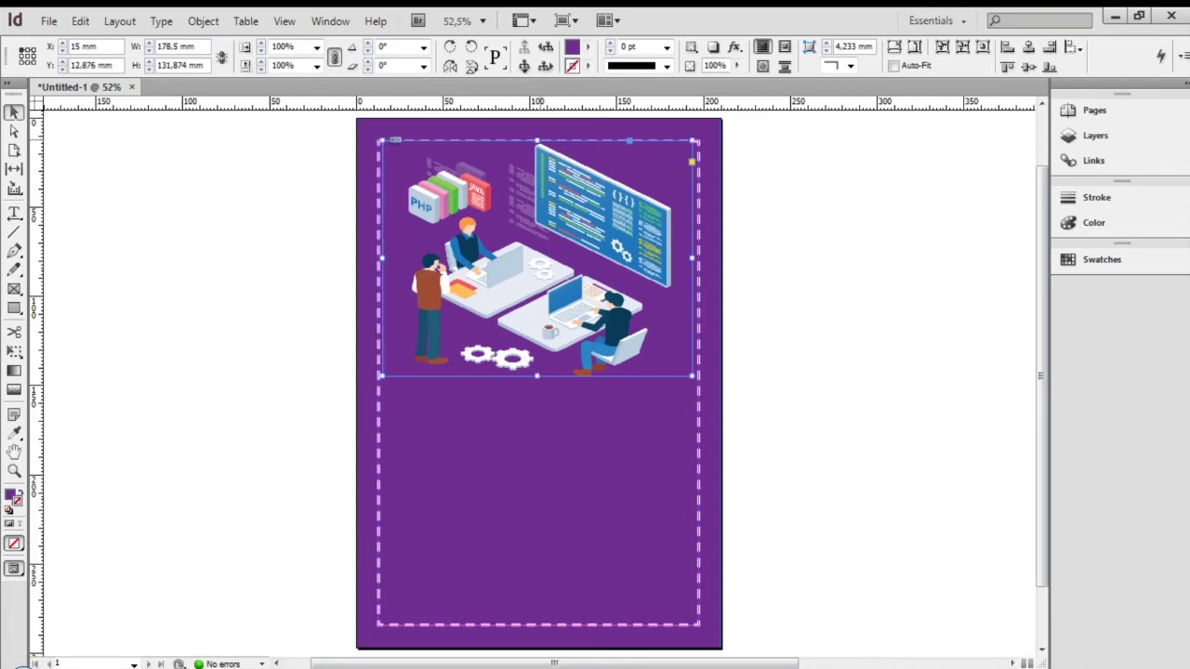
Inspect the illustration frame, dashed border and purple background by selecting each, then preview full-screen
right_click(615, 193)
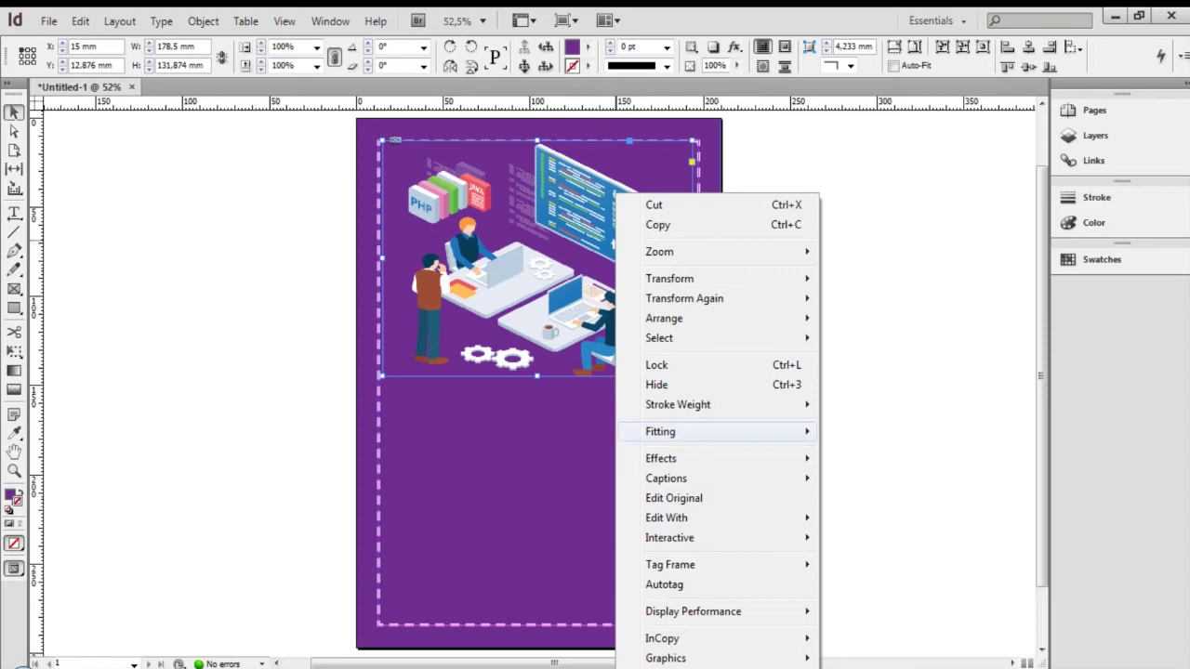
left_click(558, 437)
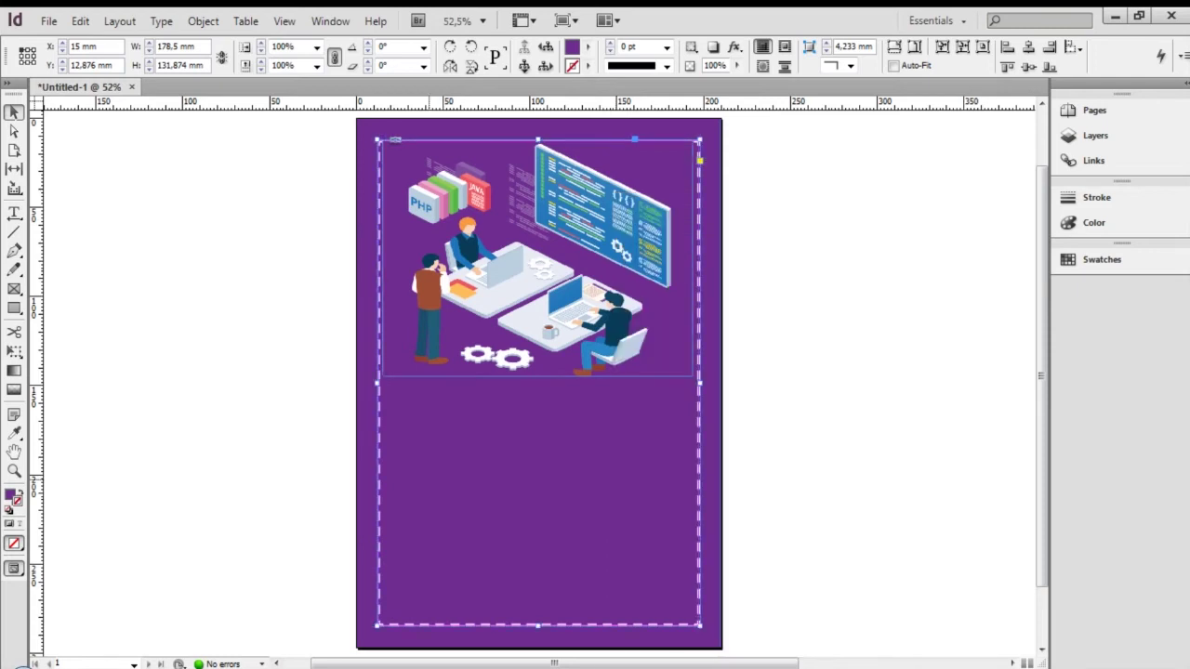
left_click(712, 428)
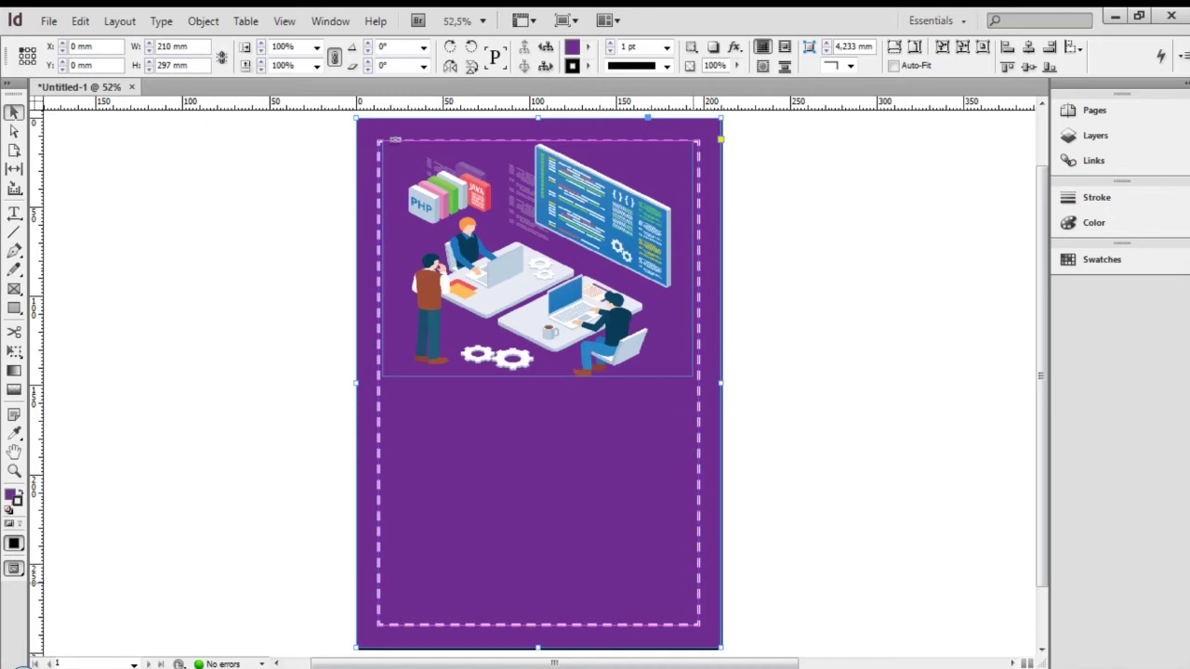
left_click(698, 409)
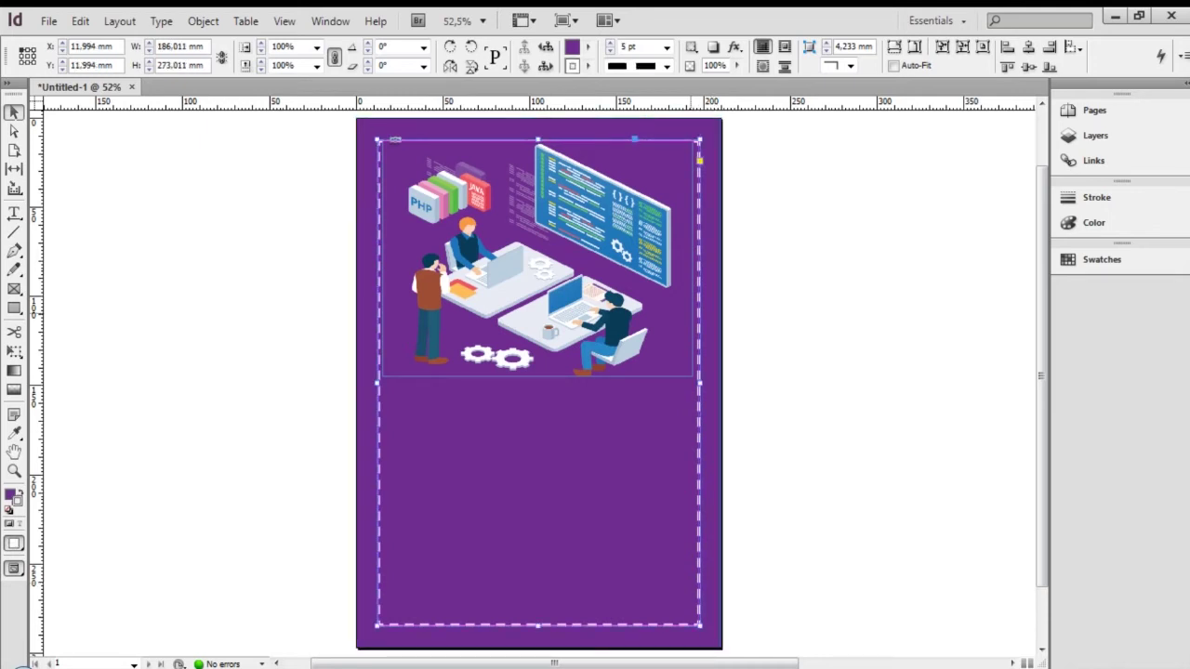
left_click(690, 256)
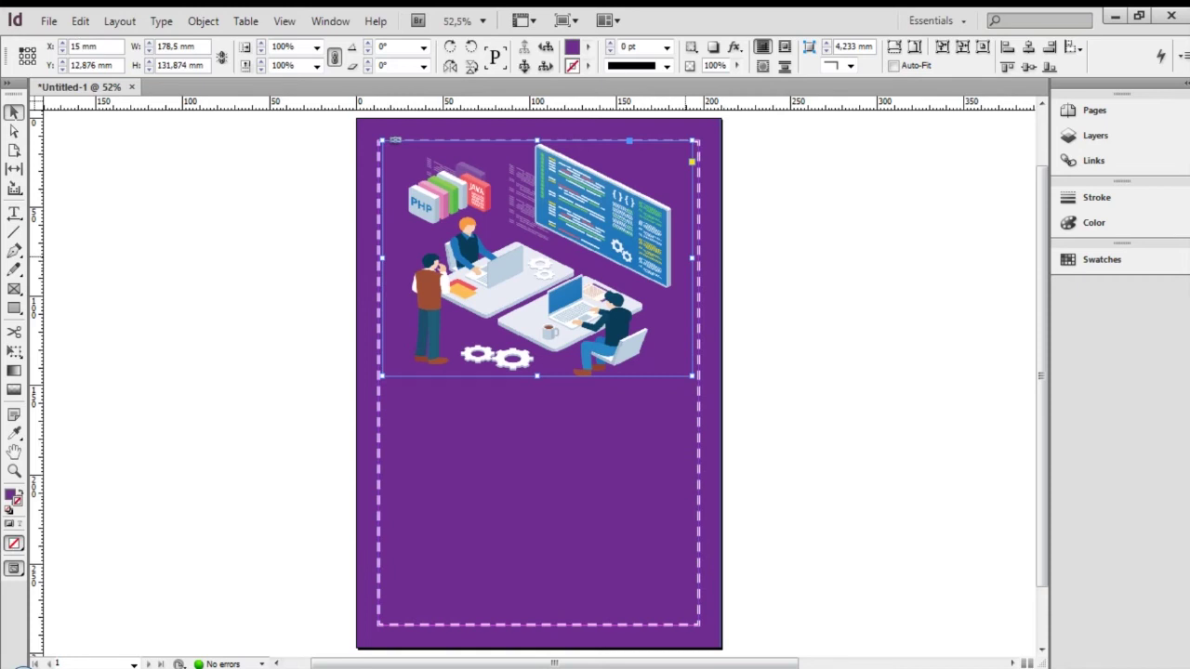
left_click(724, 330)
left_click(717, 331)
left_click(699, 415)
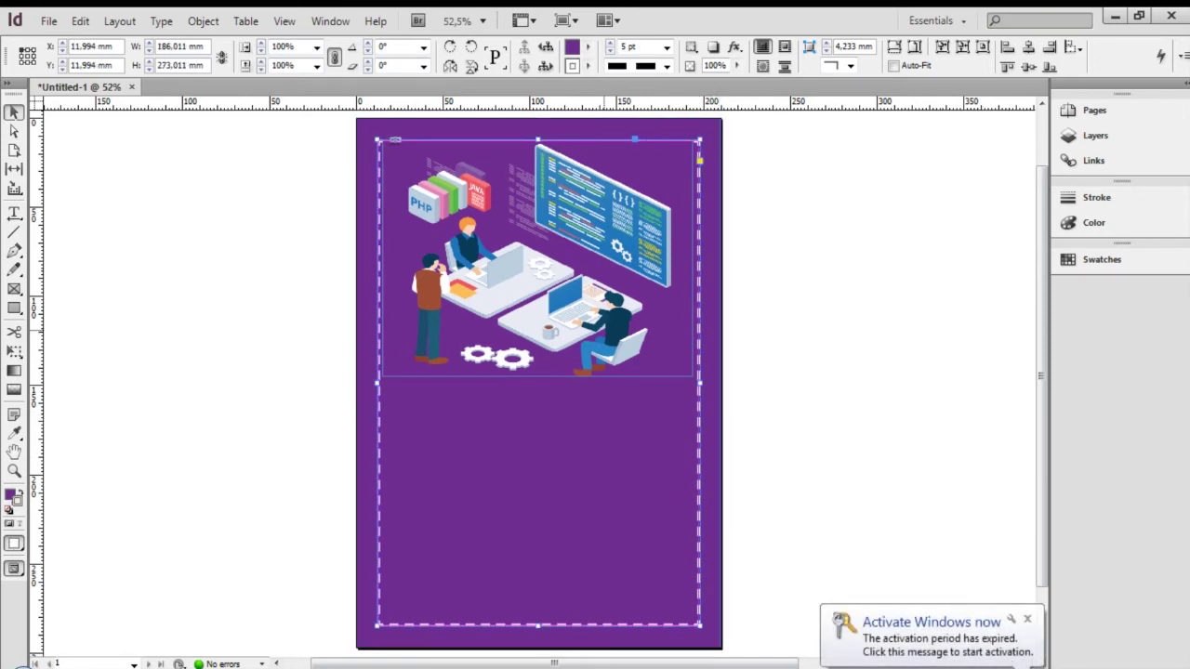
left_click(619, 363)
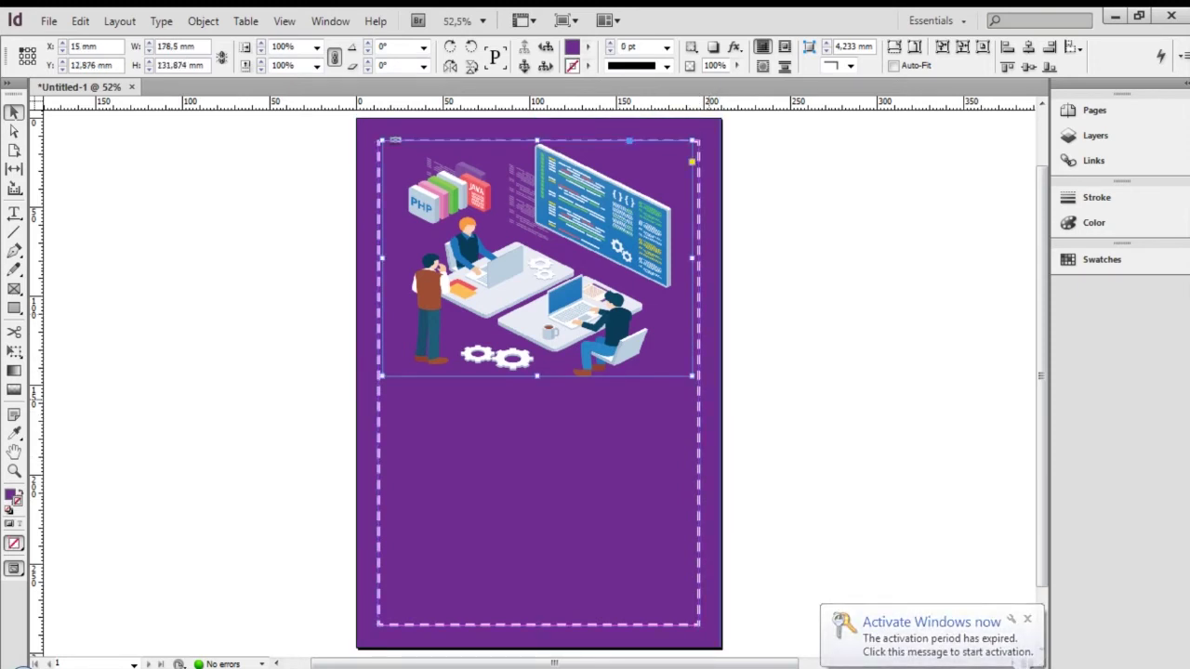
left_click(699, 406)
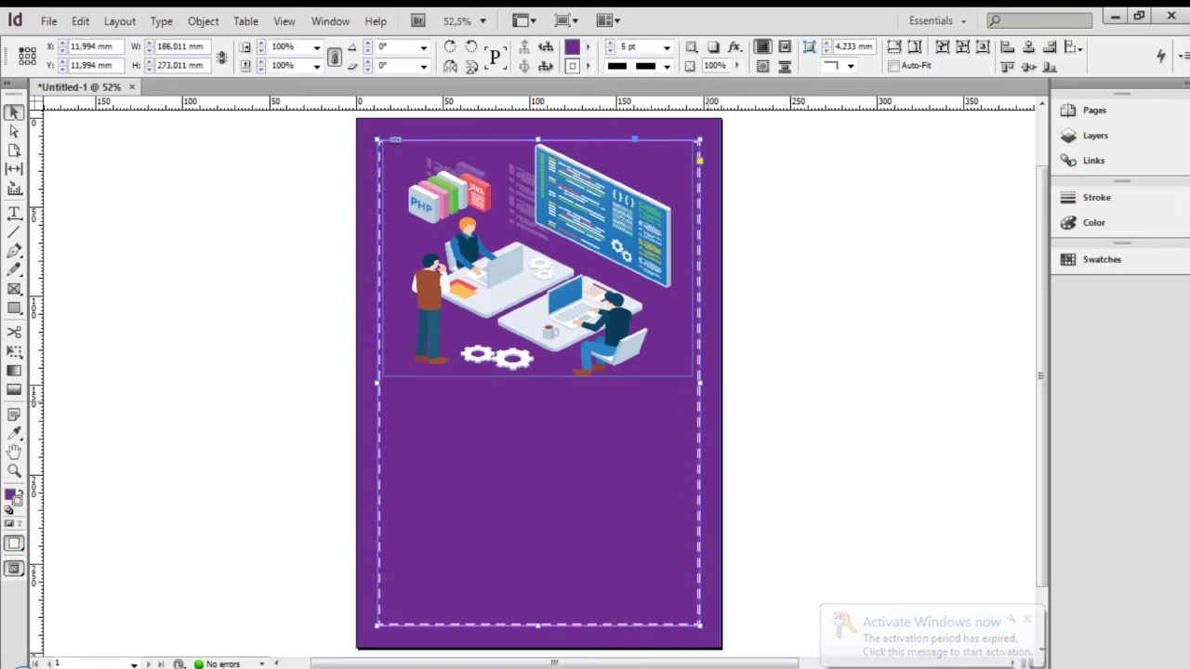
key("shift+w")
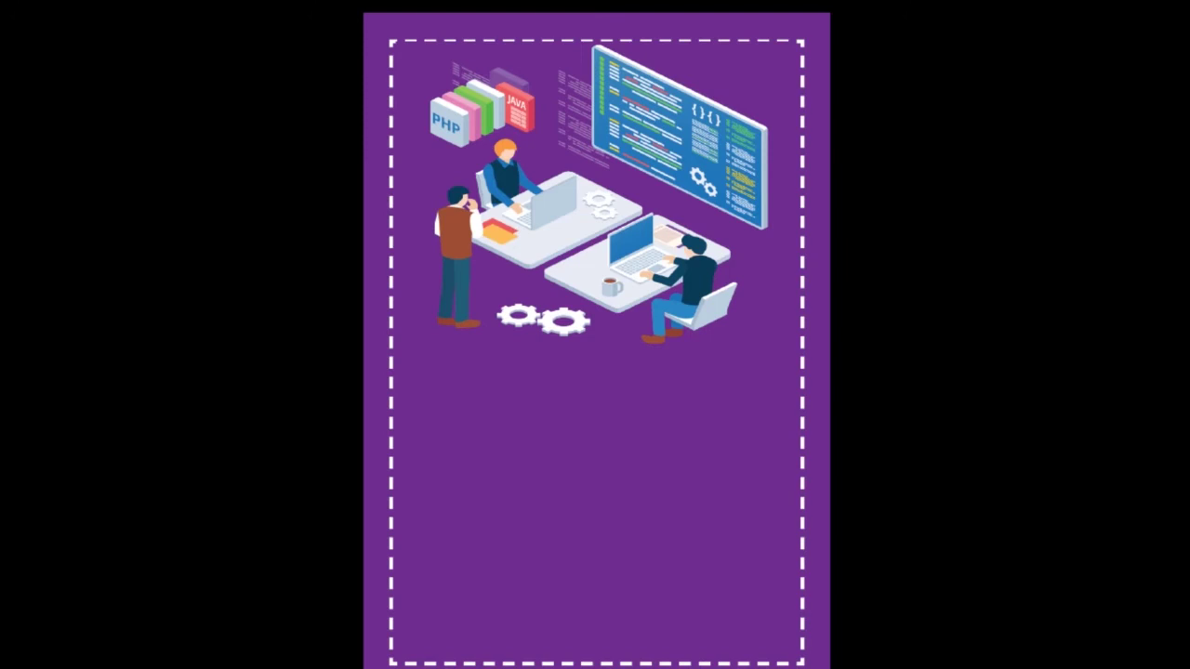
Send the illustration backward (undone), then send it to the back
key("Escape")
right_click(645, 193)
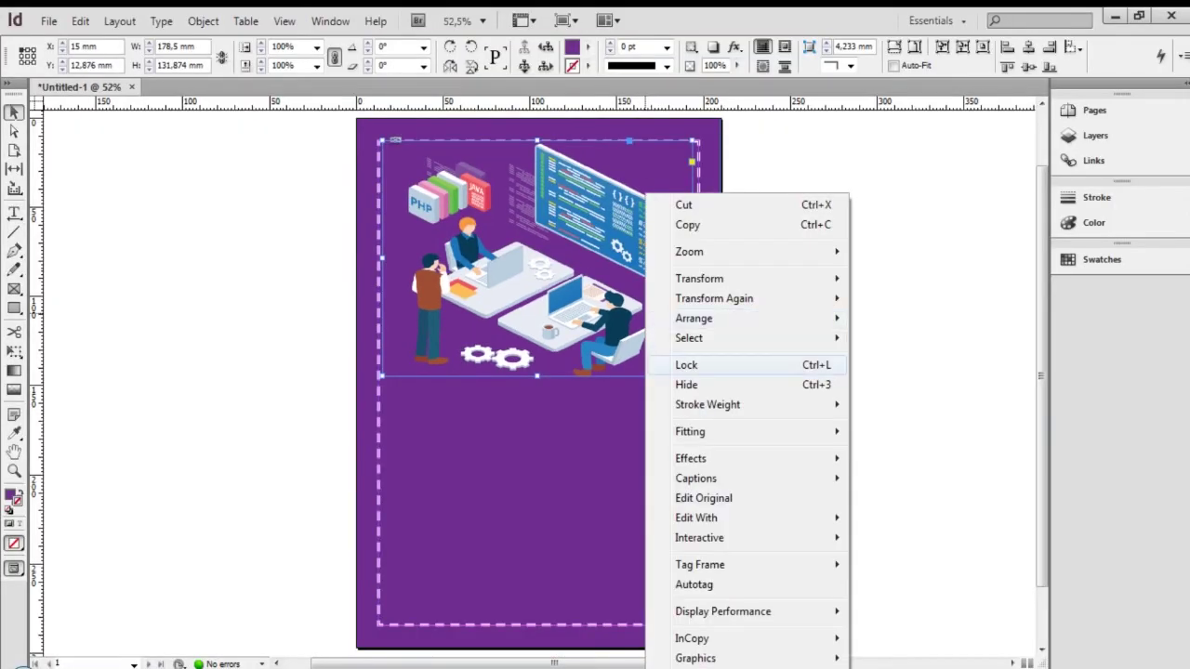
mouse_move(706, 317)
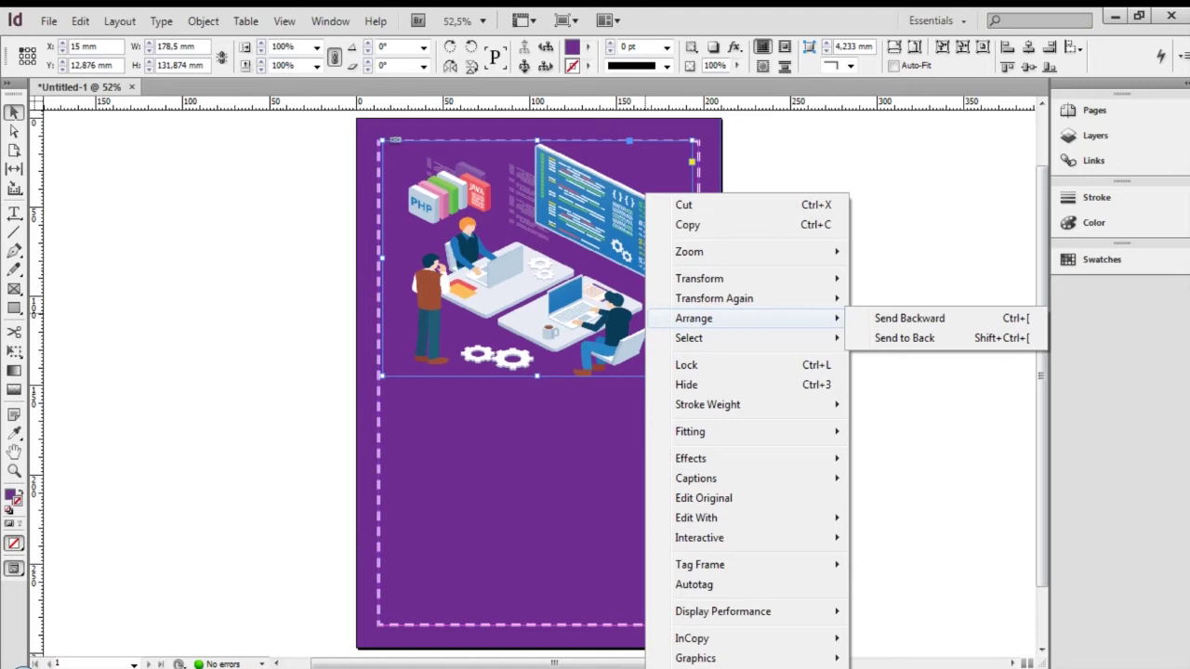
right_click(460, 194)
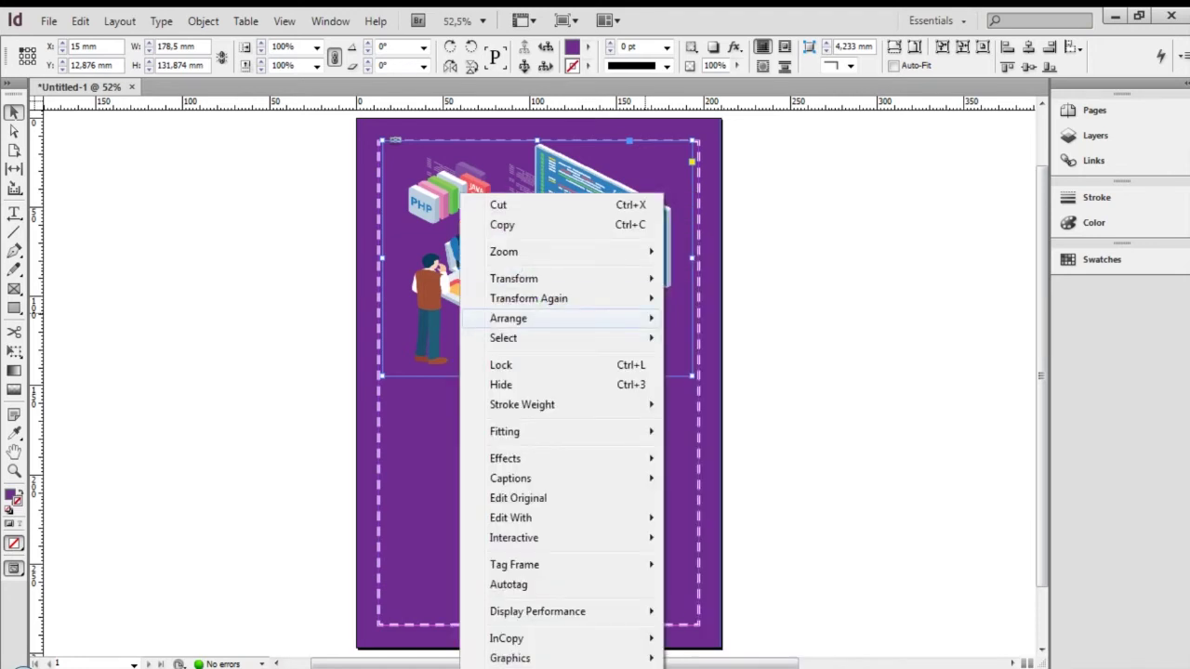
mouse_move(520, 318)
left_click(724, 319)
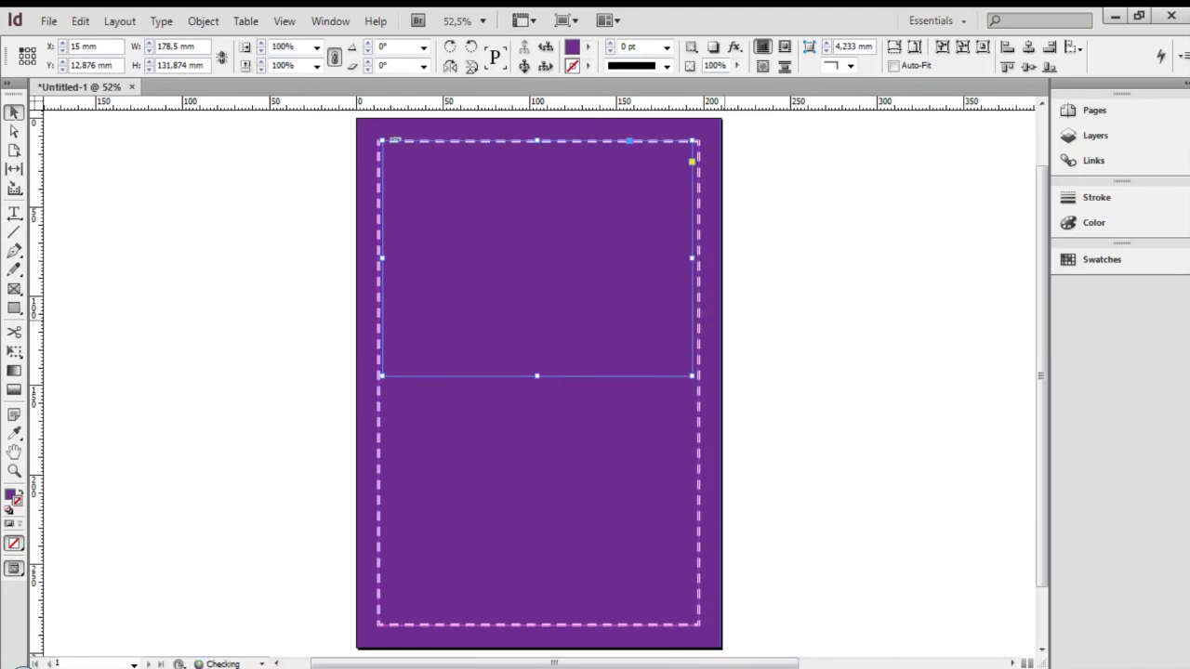
key("ctrl+z")
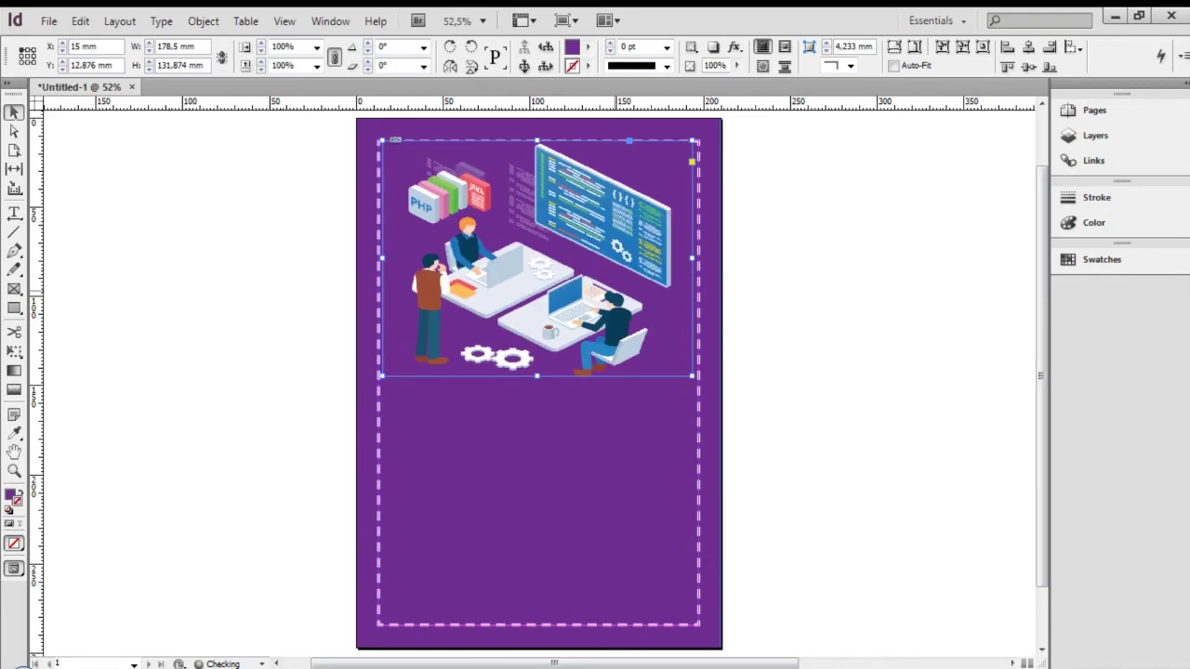
right_click(578, 305)
mouse_move(651, 317)
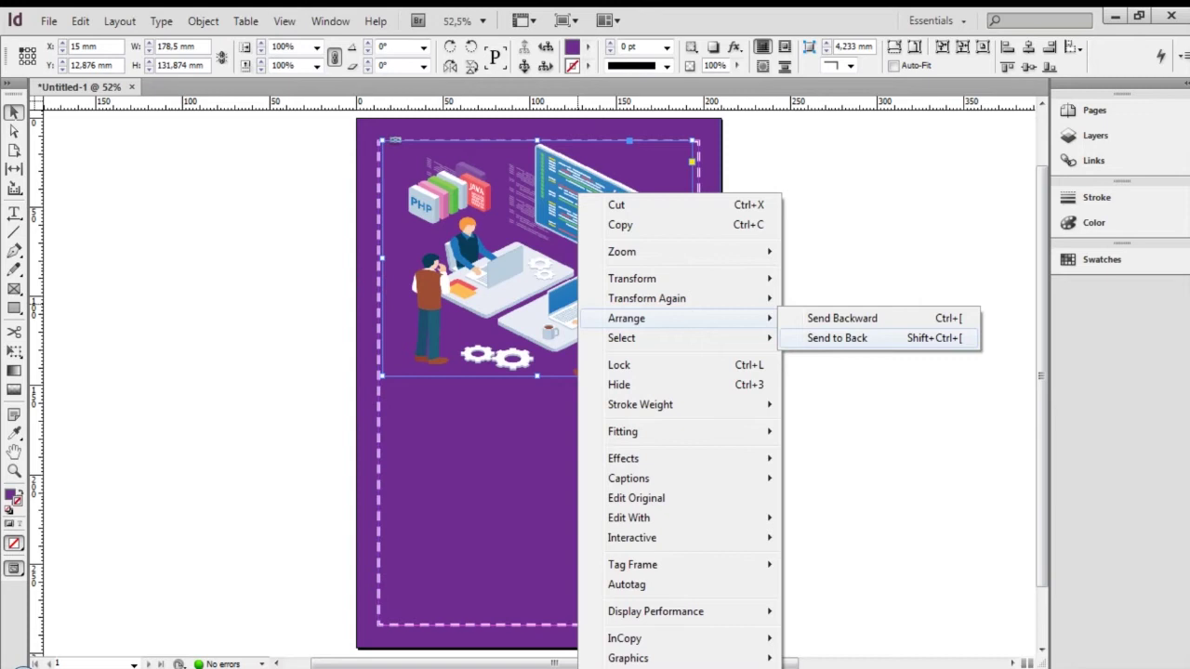
left_click(837, 338)
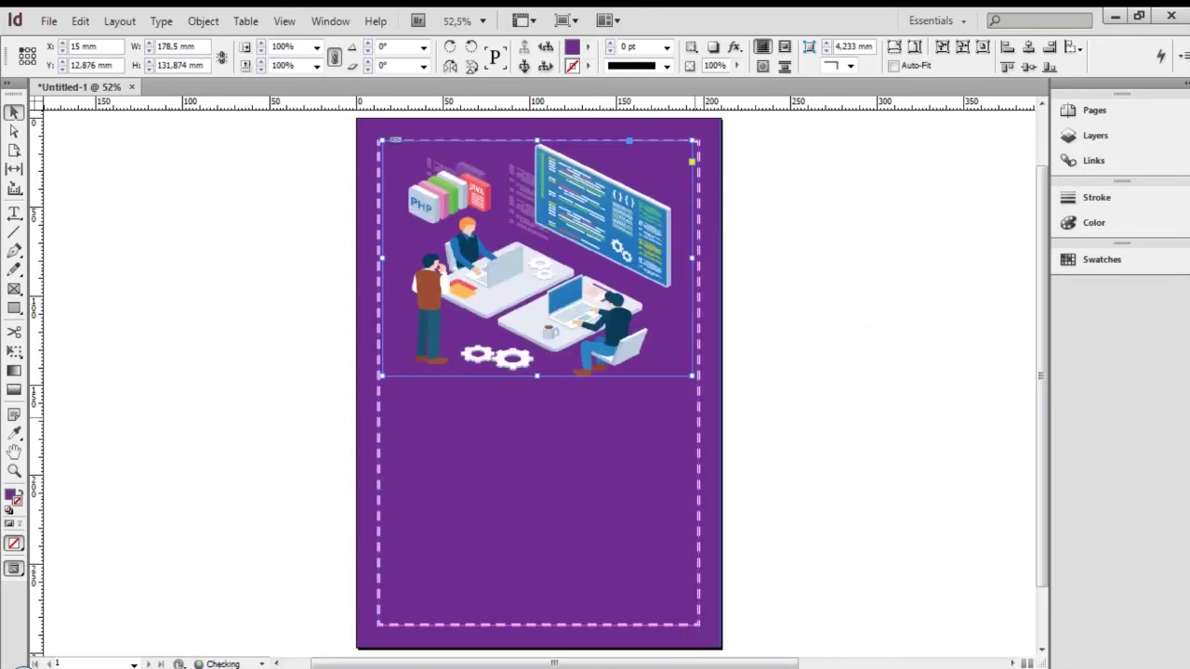
Set the fill of the dashed border frame and the illustration frame to None
left_click(609, 467)
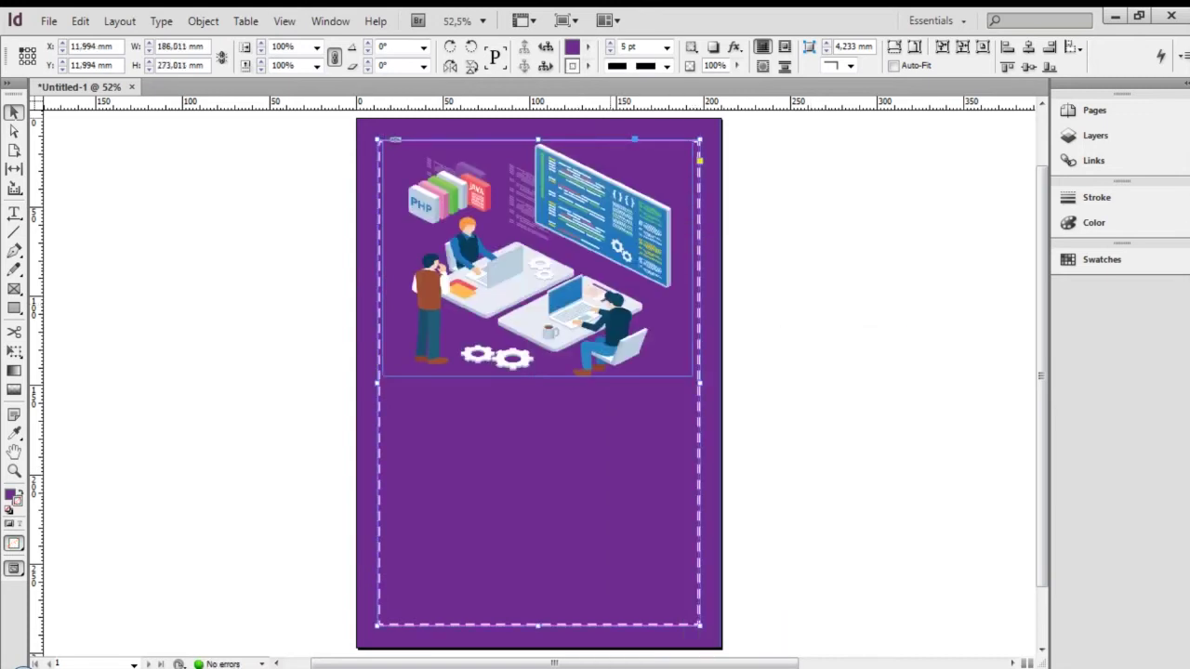
left_click(588, 46)
left_click(621, 85)
left_click(558, 307)
left_click(587, 46)
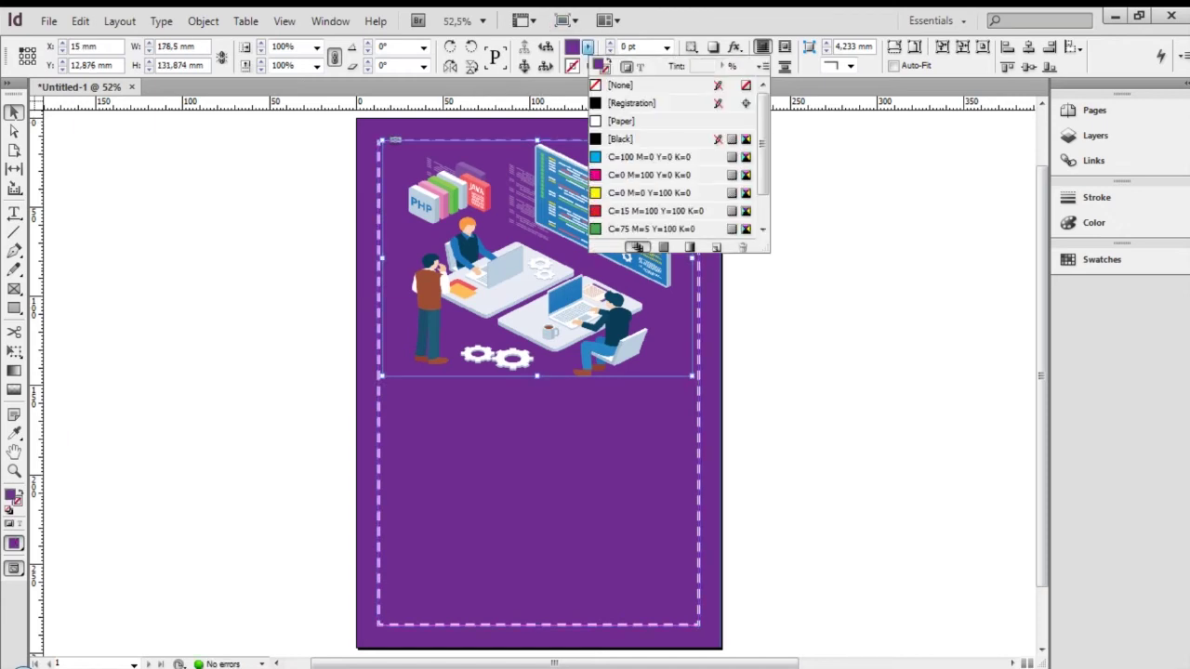
left_click(621, 85)
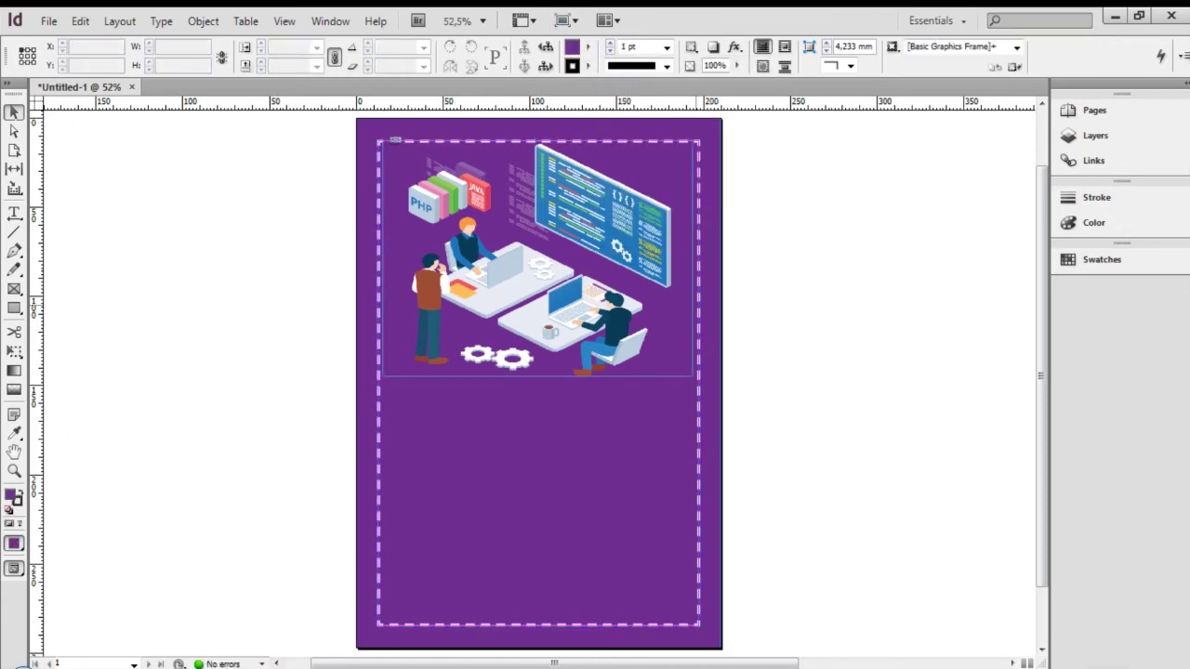
Nudge the illustration frame to X 15 mm and stretch it to 135.756 mm tall
mouse_move(641, 292)
left_mouse_down()
mouse_move(638, 304)
mouse_move(643, 293)
left_mouse_up()
key("Up")
key("Up")
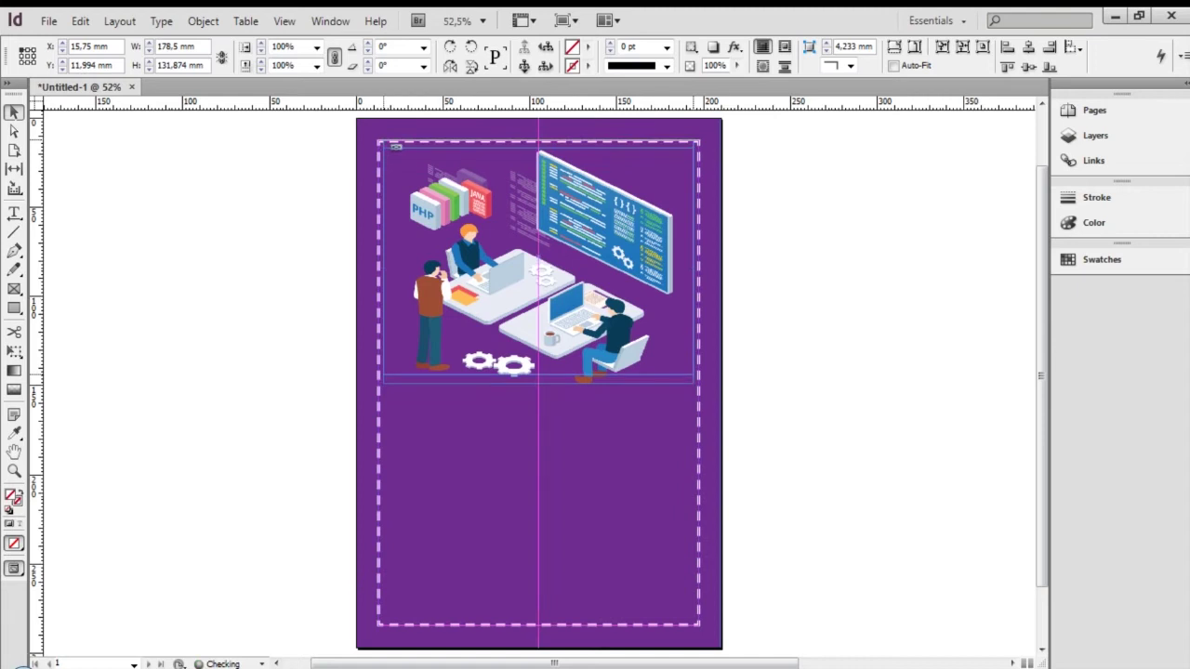
key("Down")
key("Down")
key("Left")
key("Left")
key("Left")
key("Down")
left_click_drag(538, 375, 539, 384)
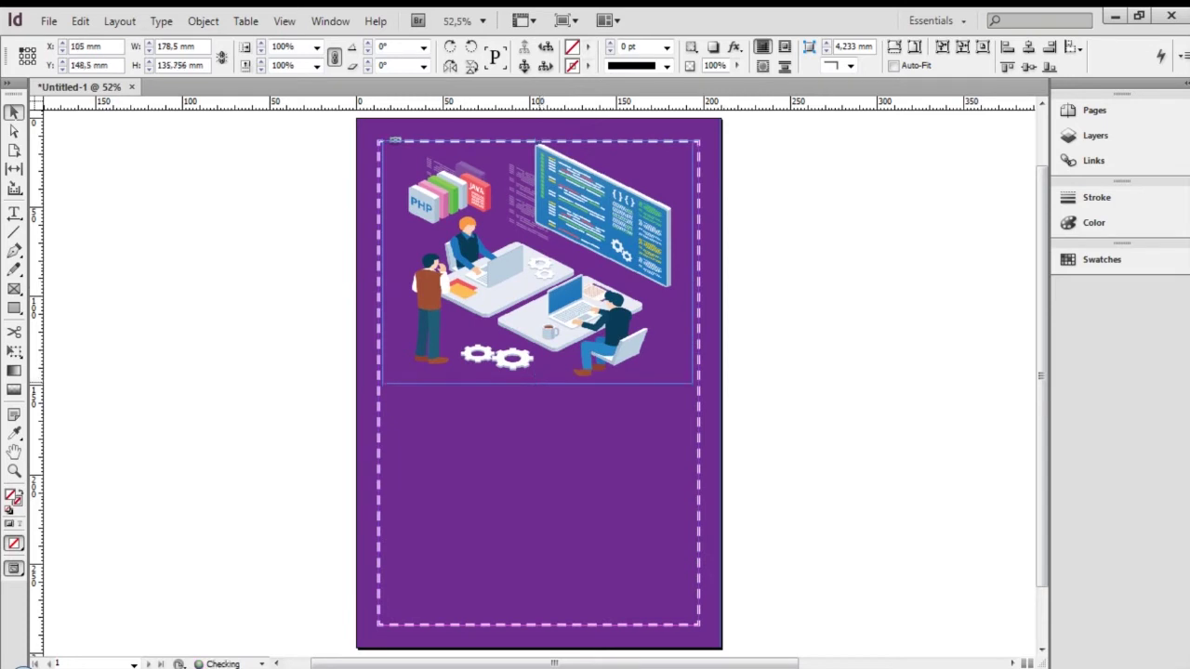
left_click(755, 357)
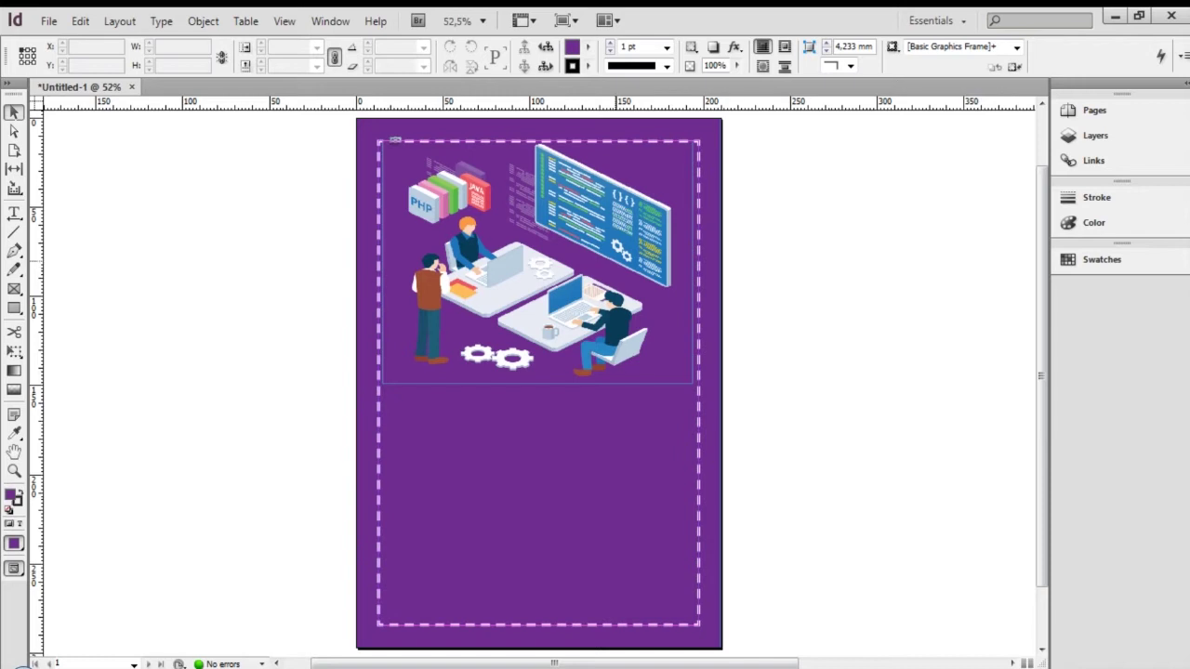
left_click(615, 267)
left_click(847, 391)
key("shift+w")
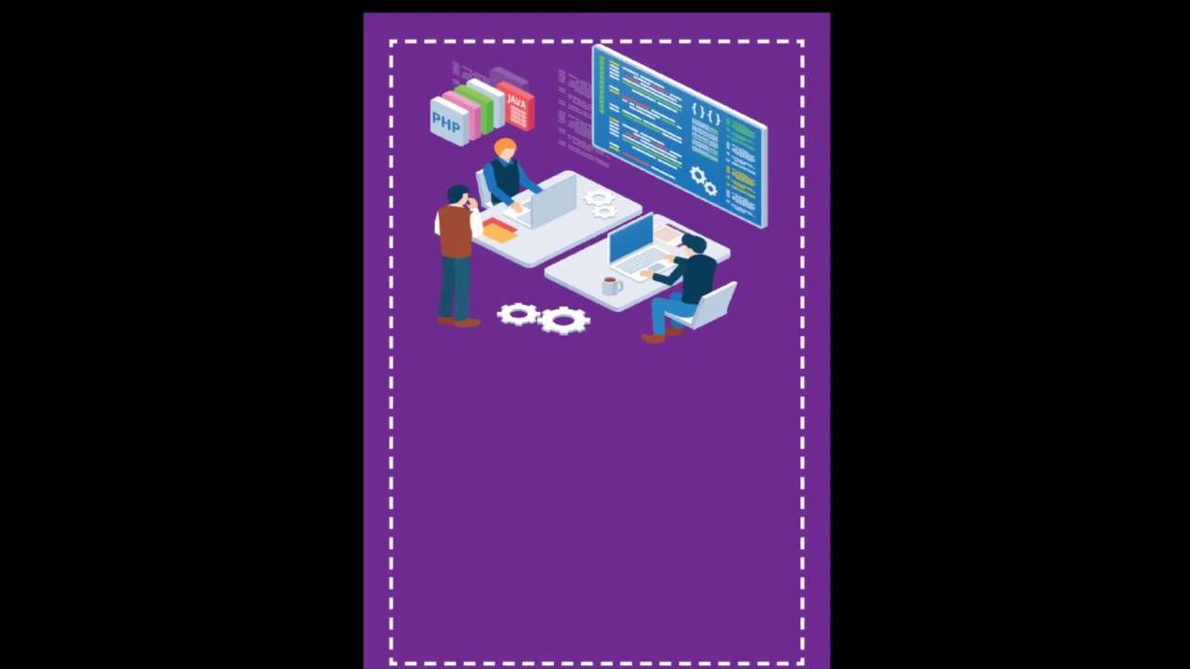
key("Escape")
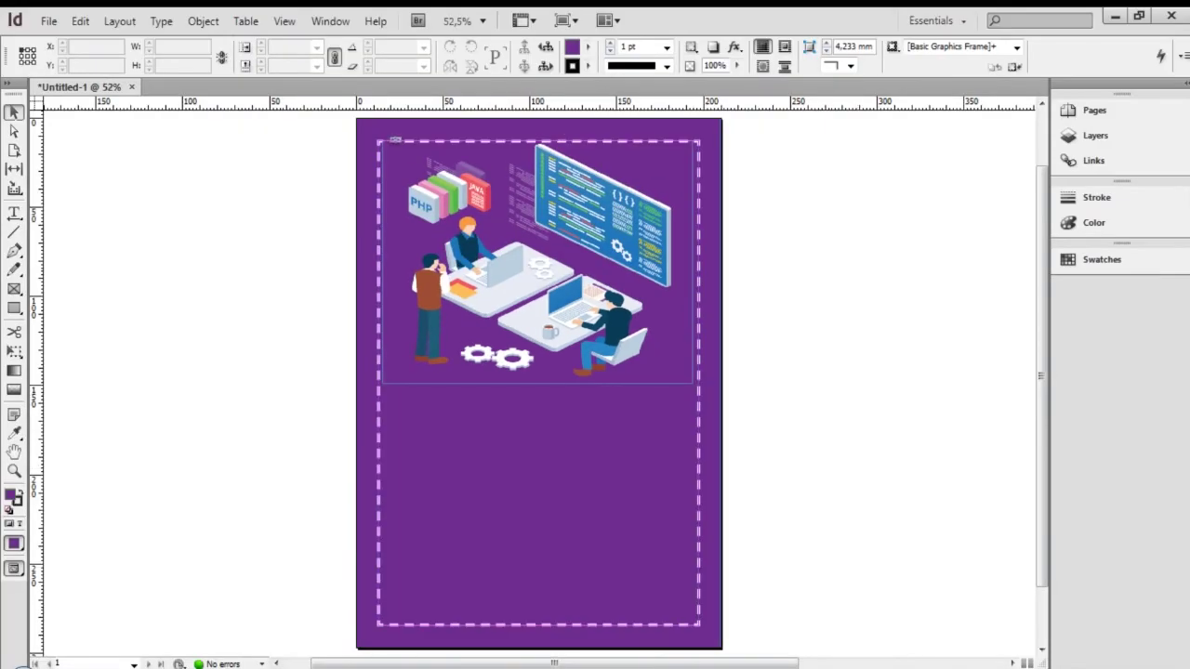
key("m")
key("v")
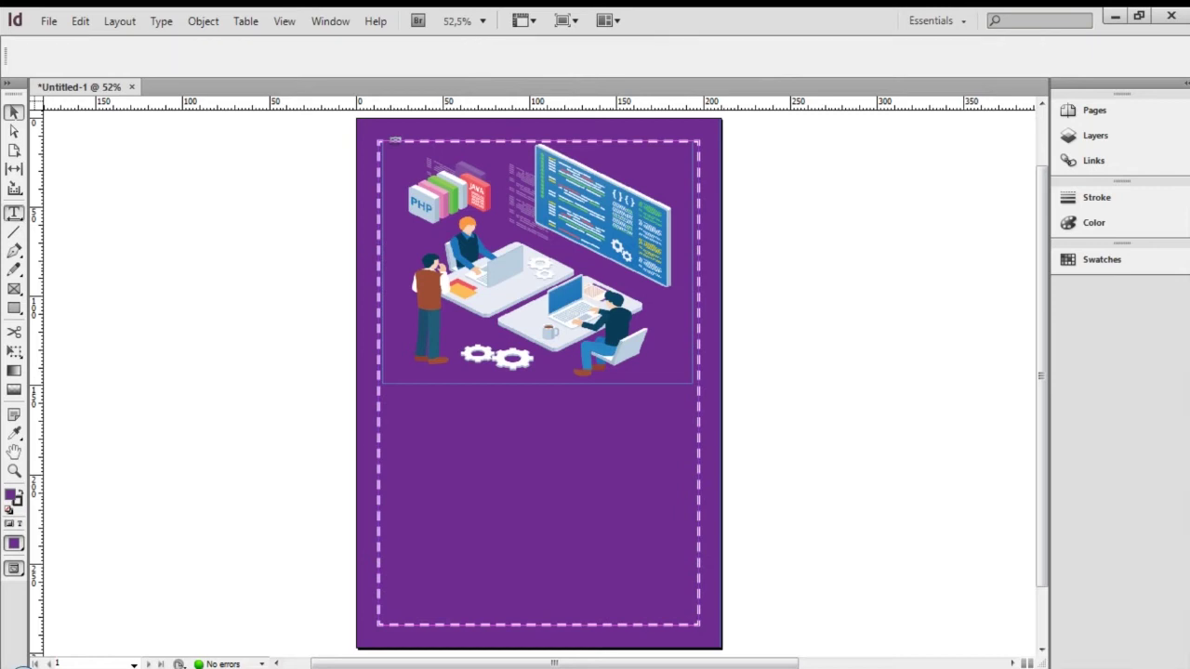
key("t")
Draw a text frame on the pasteboard right of the page, set to Align Left
left_click_drag(774, 313, 1016, 378)
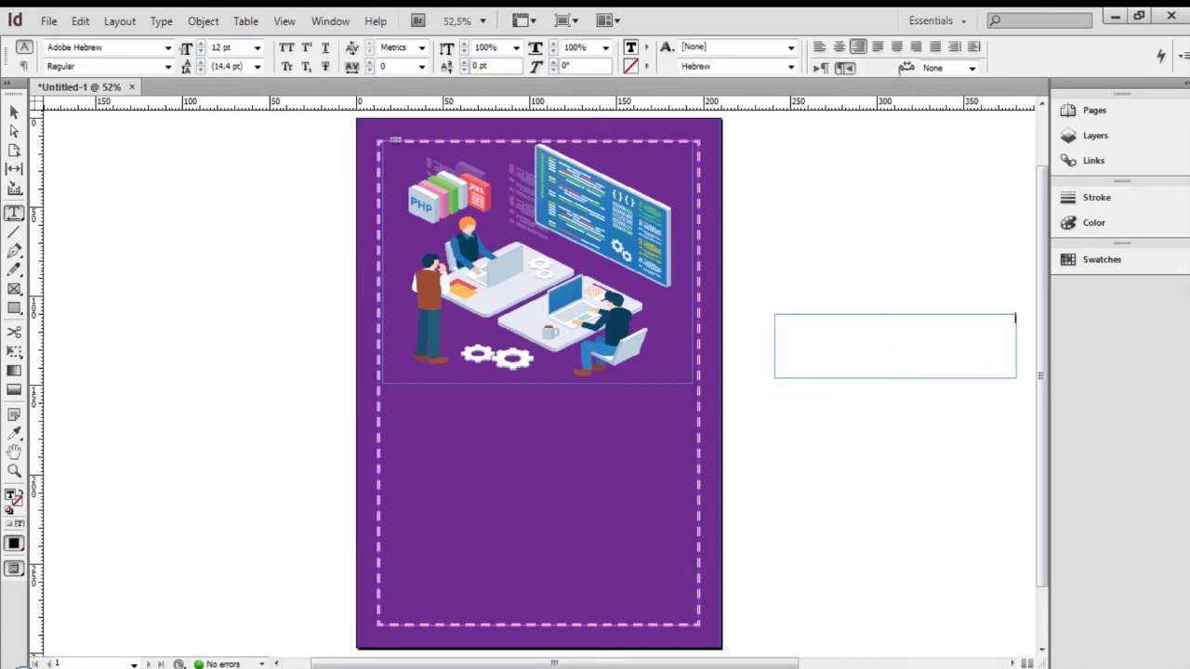
left_click(819, 46)
left_click(877, 47)
left_click(839, 46)
left_click(858, 46)
left_click(819, 46)
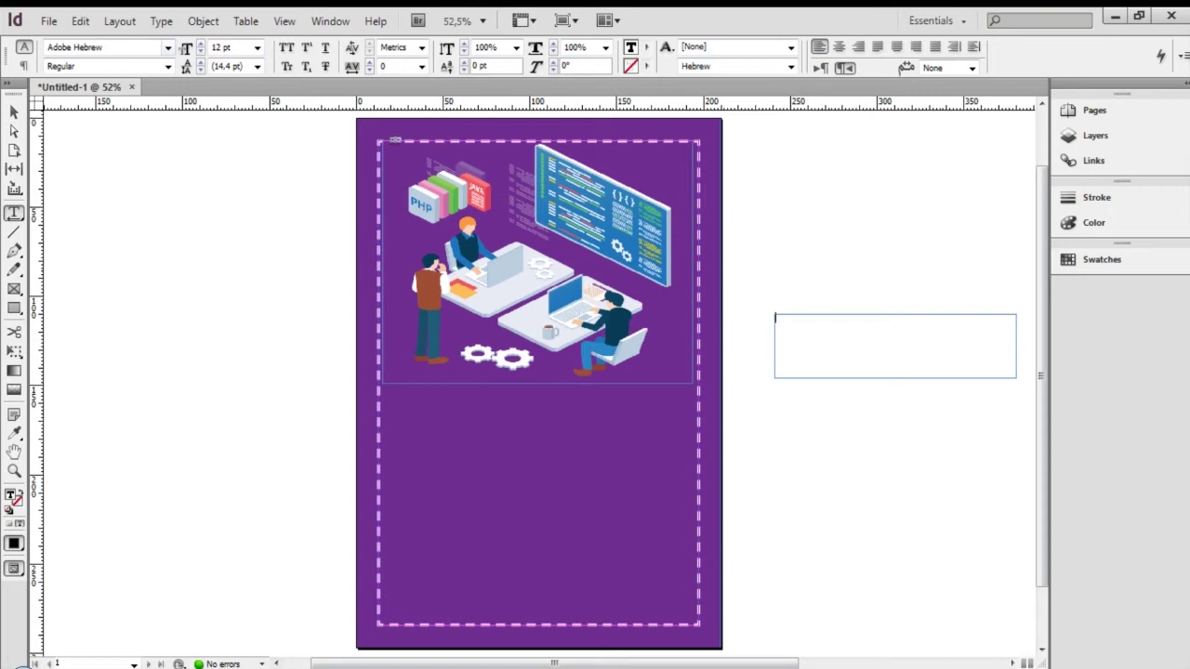
Choose Action Man Bold as the frame's font
left_click(168, 47)
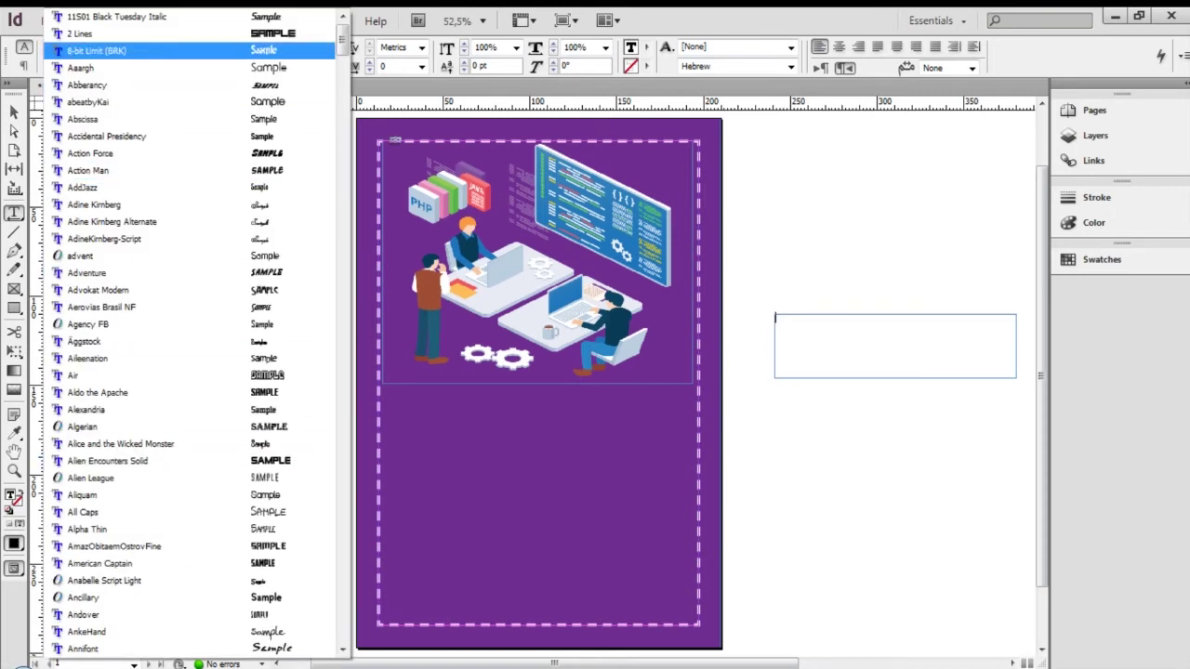
key("Escape")
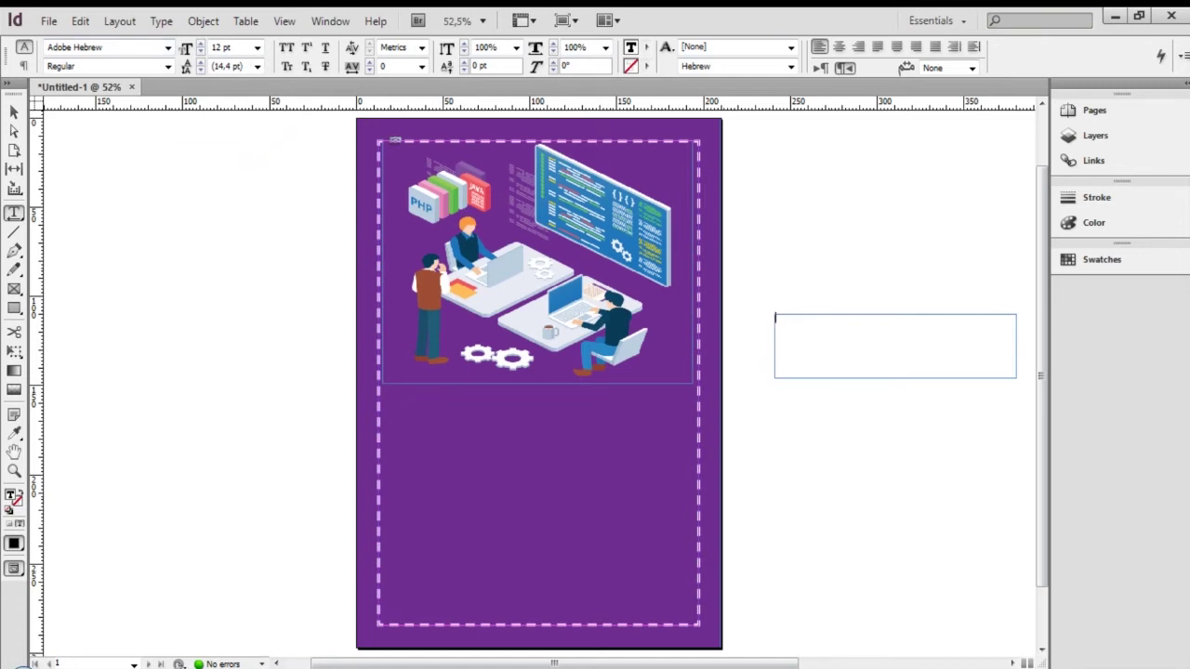
left_click(168, 47)
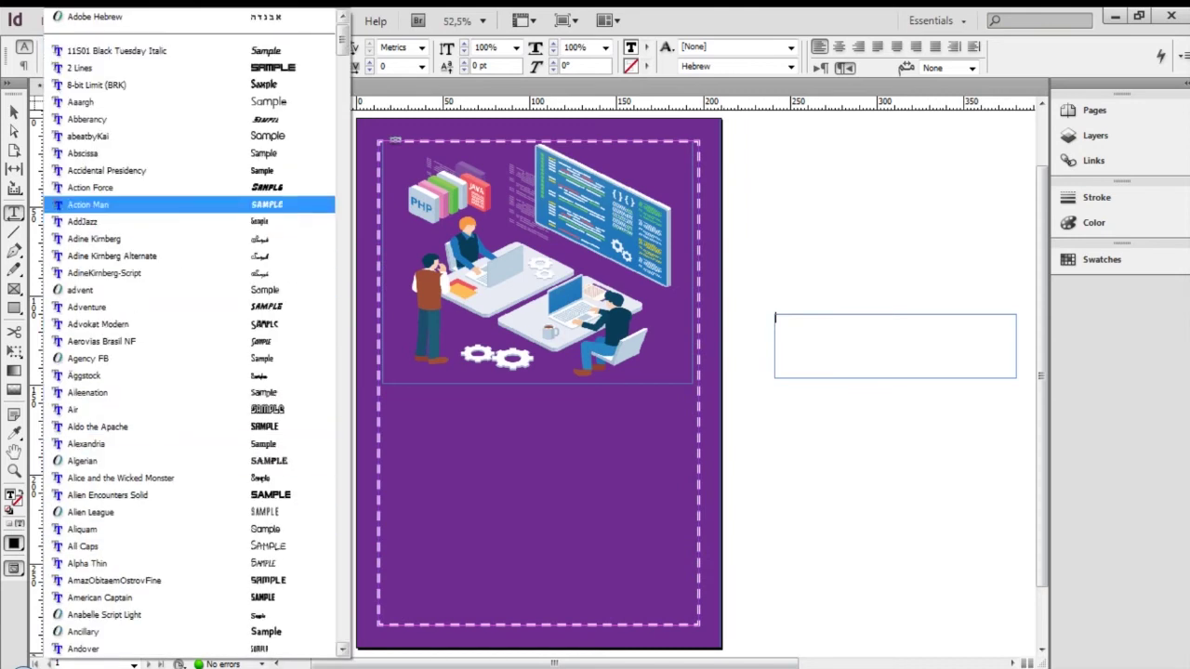
left_click(89, 205)
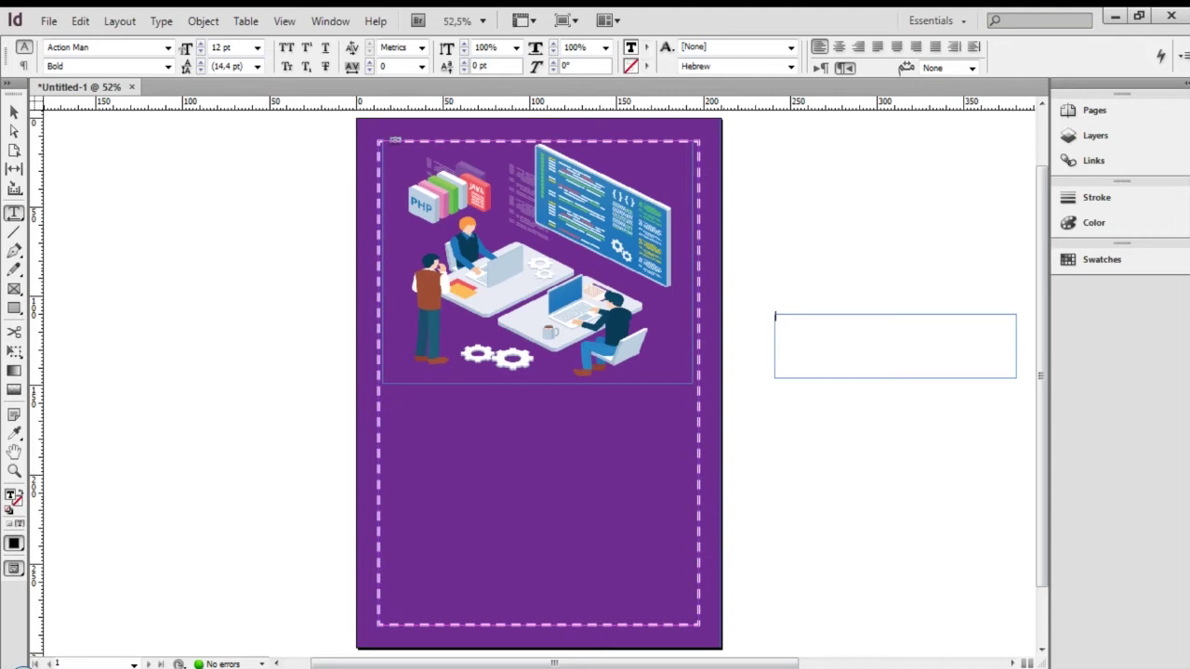
Type 'workshop' and set it in Bebas Regular
type("workshop")
key("ctrl+a")
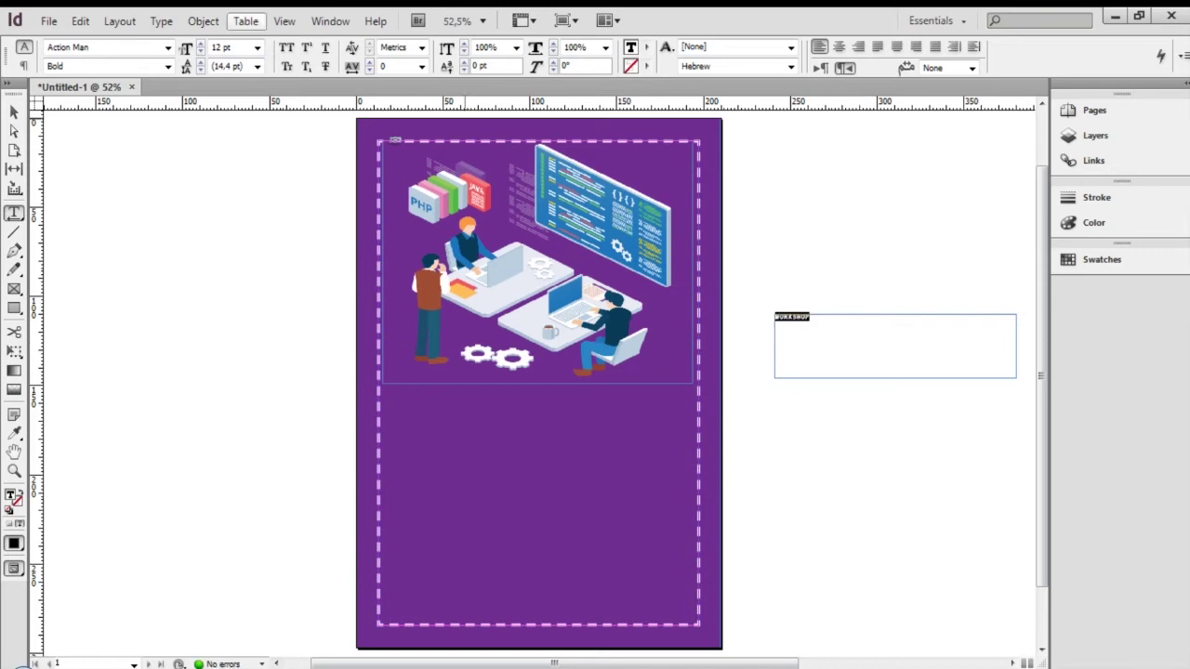
left_click(168, 47)
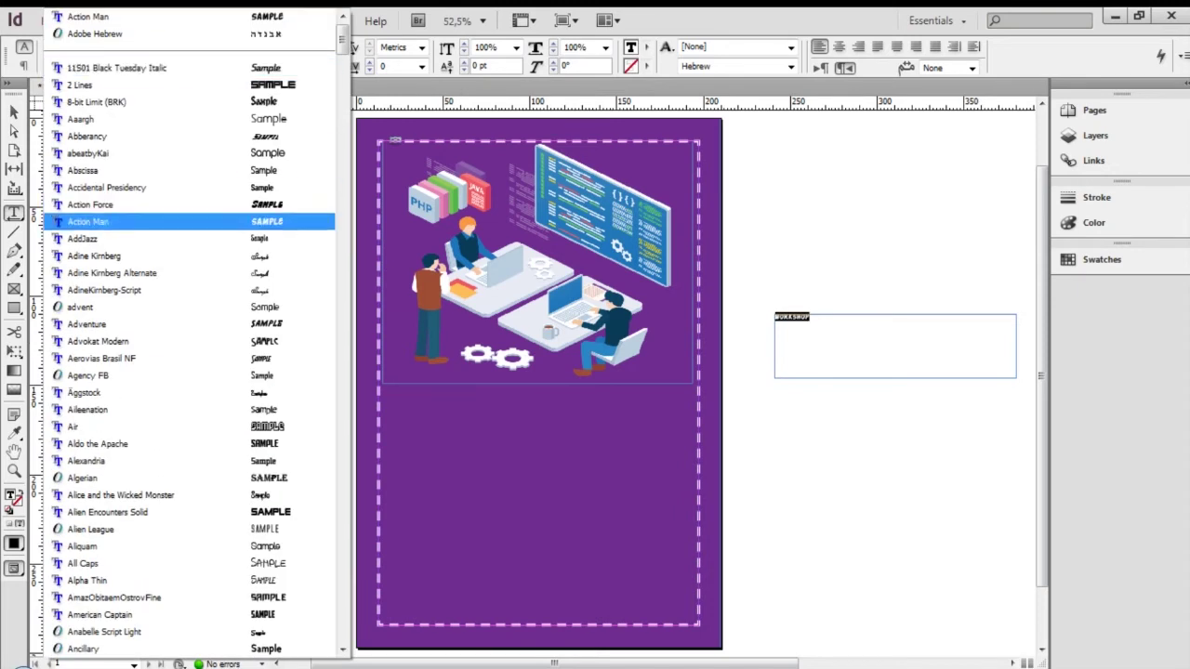
scroll(190, 256, "down", 7)
scroll(190, 426, "down", 1)
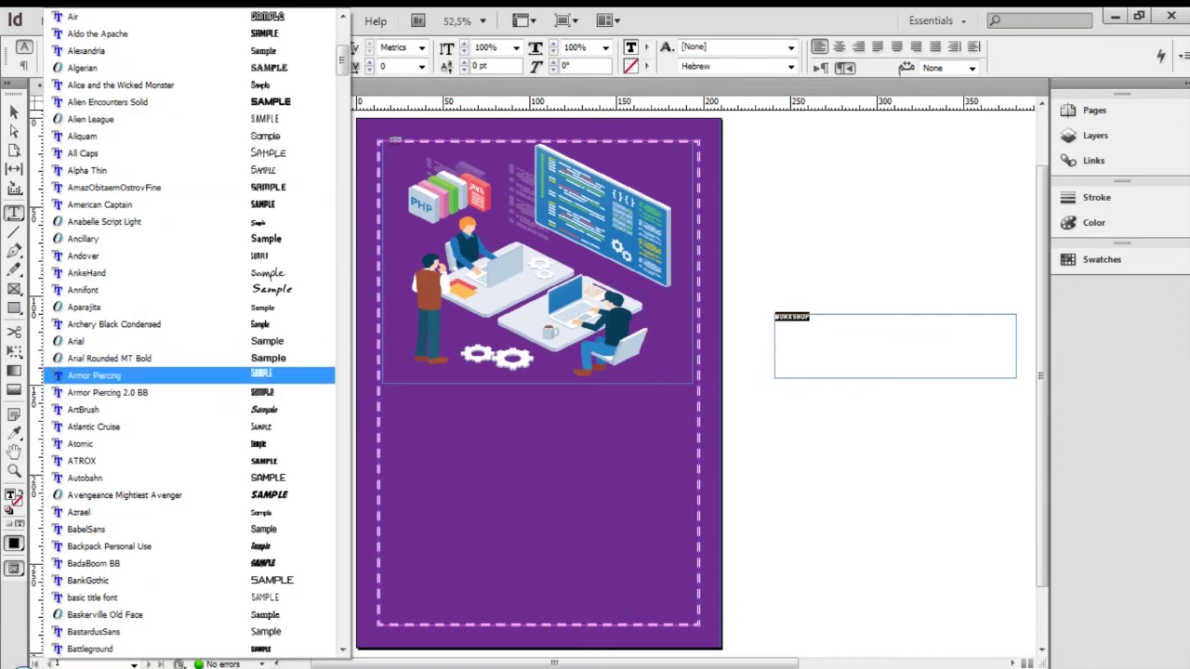
scroll(186, 547, "down", 2)
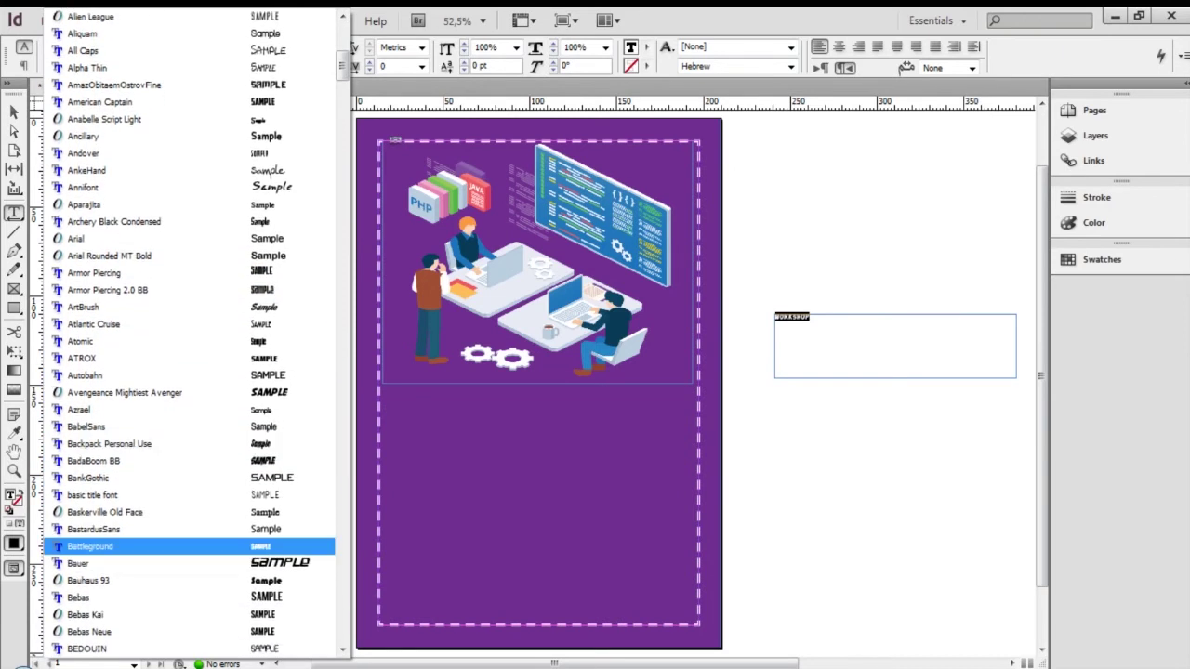
key("Escape")
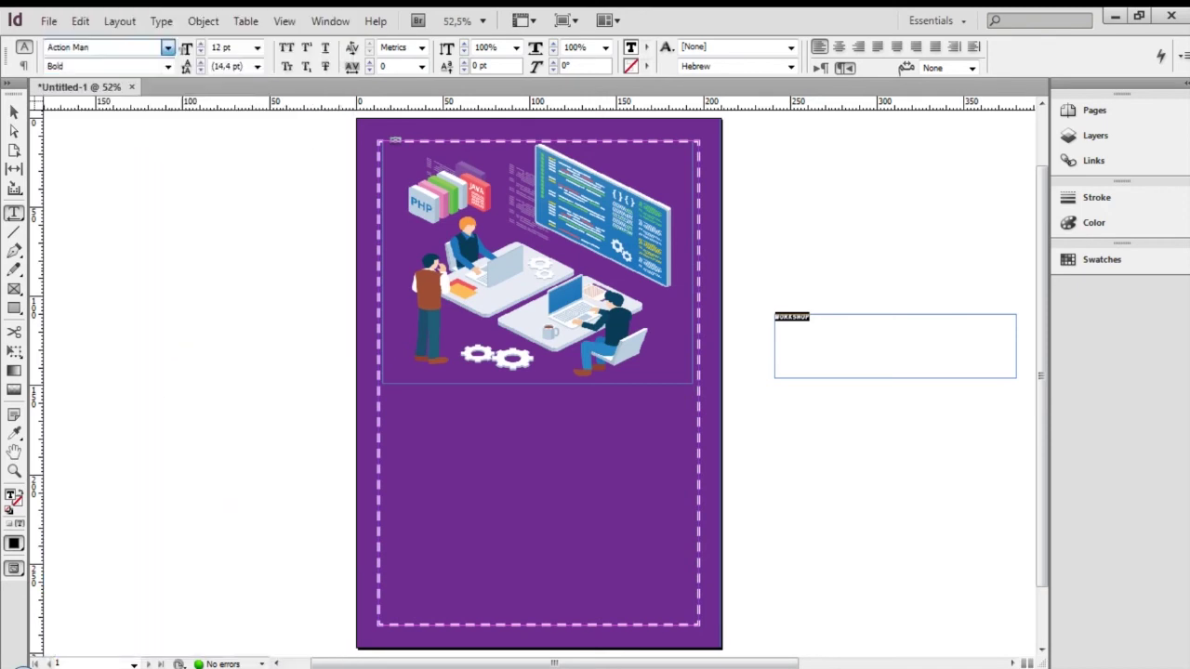
Set the WORKSHOP text size to 48 pt and select its frame
left_click(849, 357)
key("ctrl+a")
left_click(257, 48)
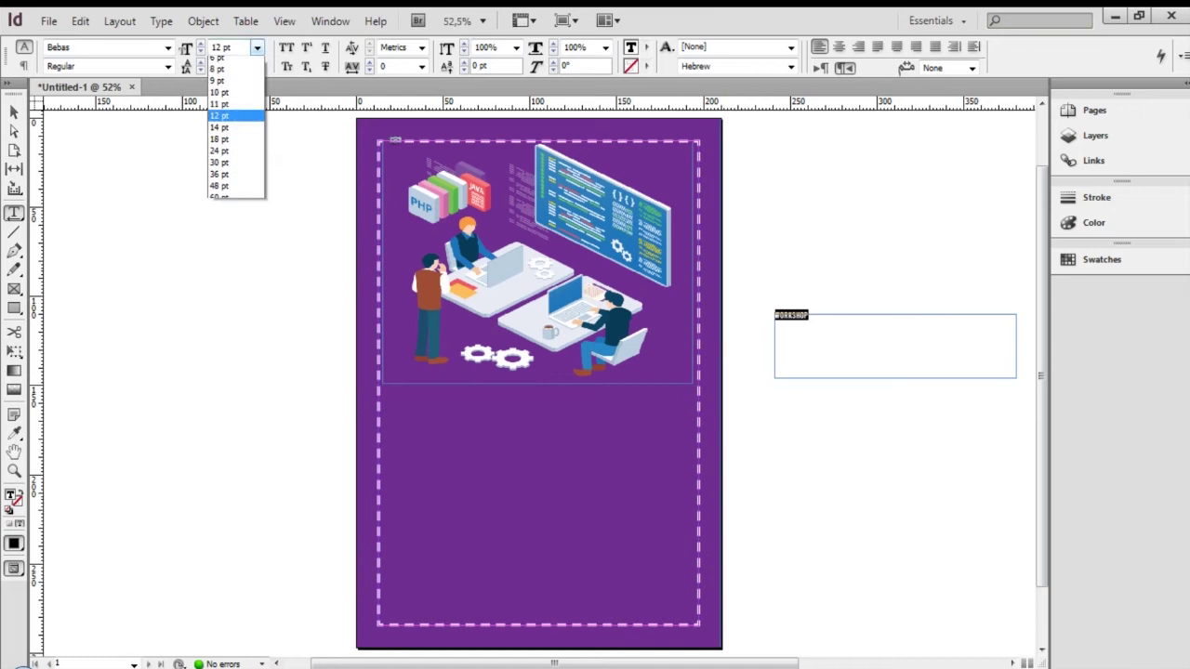
left_click(223, 215)
left_click(850, 353)
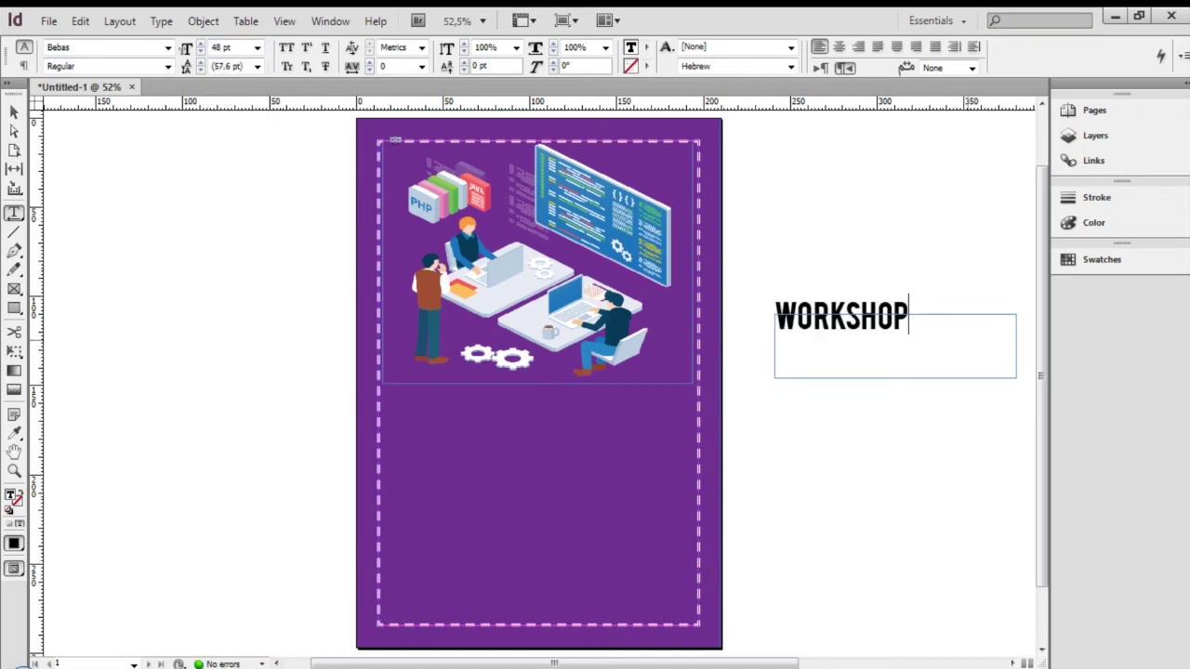
key("ctrl+a")
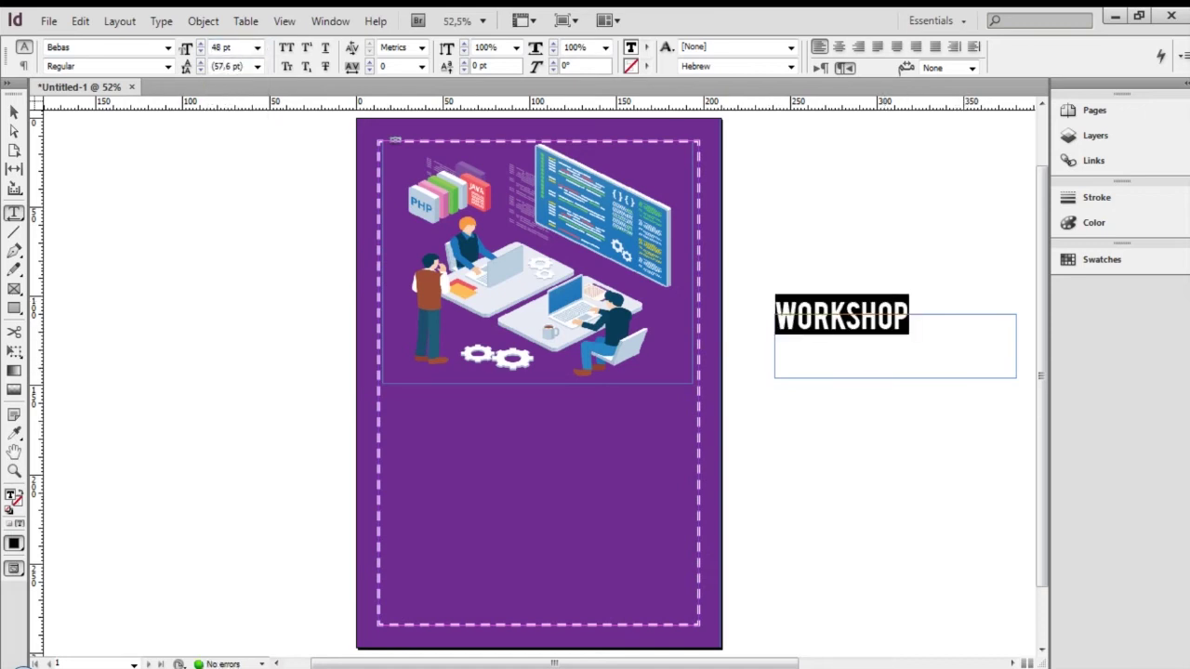
key("Escape")
Move the WORKSHOP frame onto the page and enlarge the heading to 60 pt
left_click_drag(1016, 346, 467, 413)
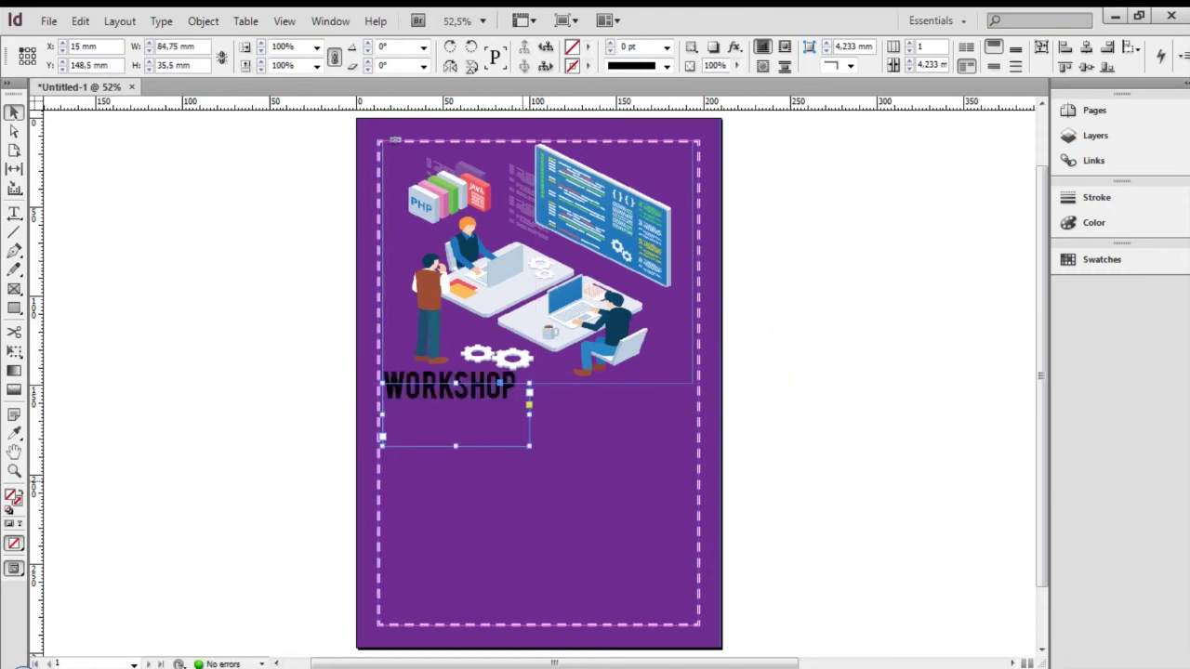
left_click_drag(455, 403, 455, 400)
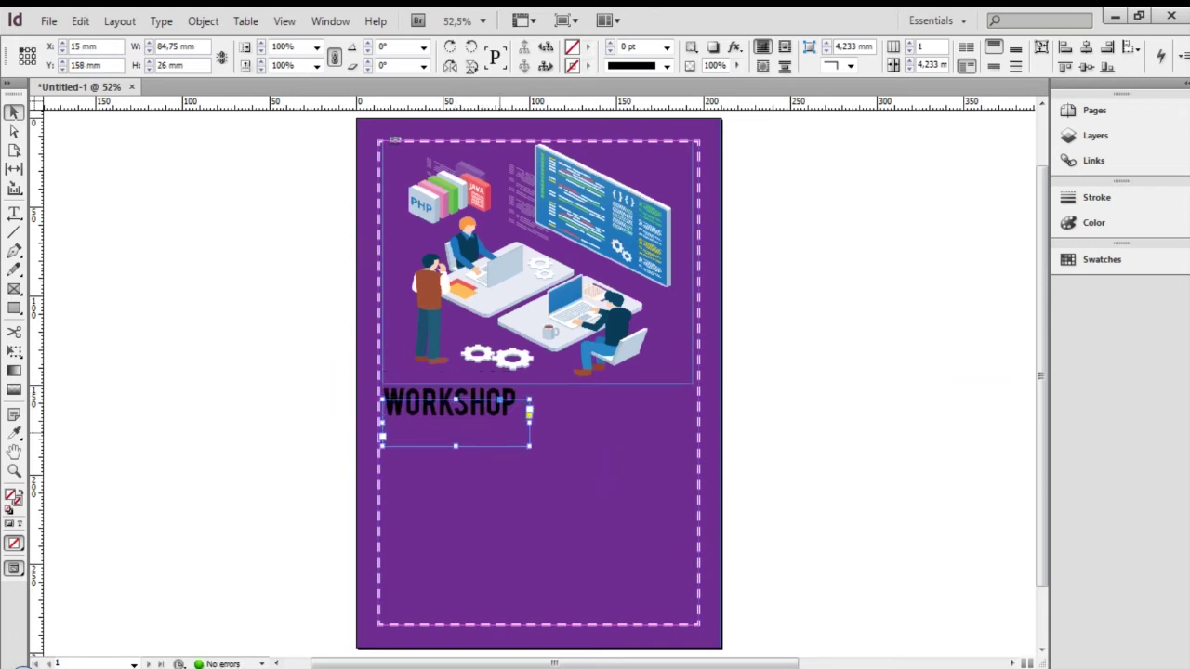
double_click(474, 407)
key("ctrl+a")
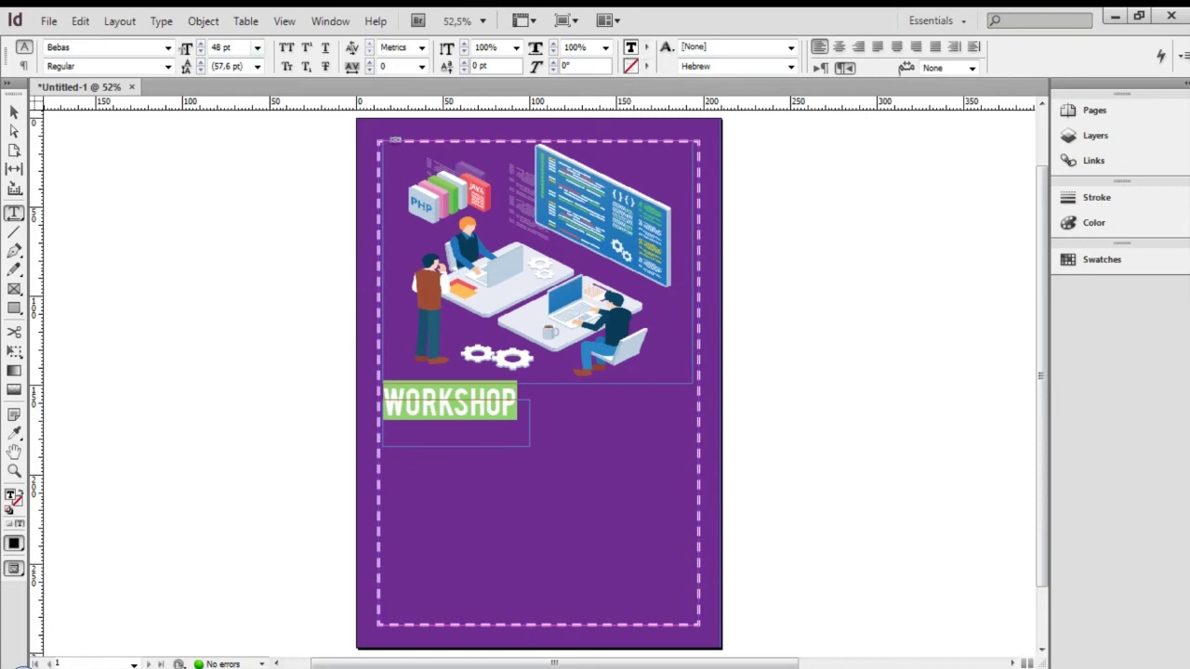
left_click(258, 47)
left_click(233, 227)
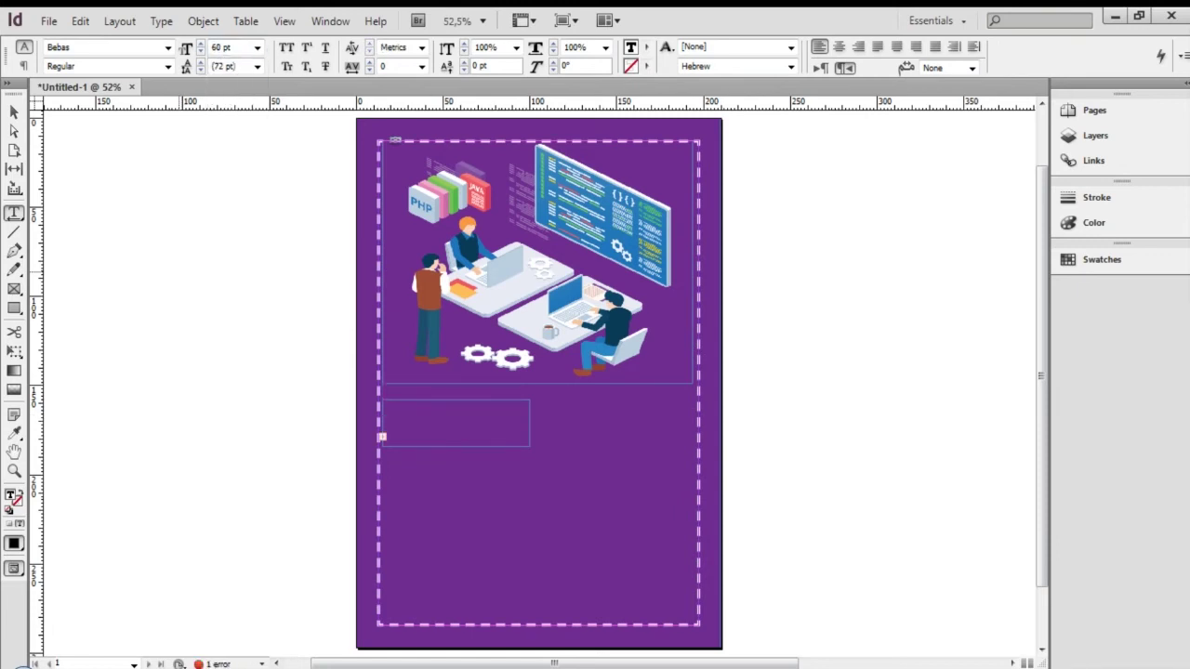
key("Escape")
Fit the frame to the heading, centre it vertically, and place it just under the illustration
left_click_drag(529, 446, 610, 474)
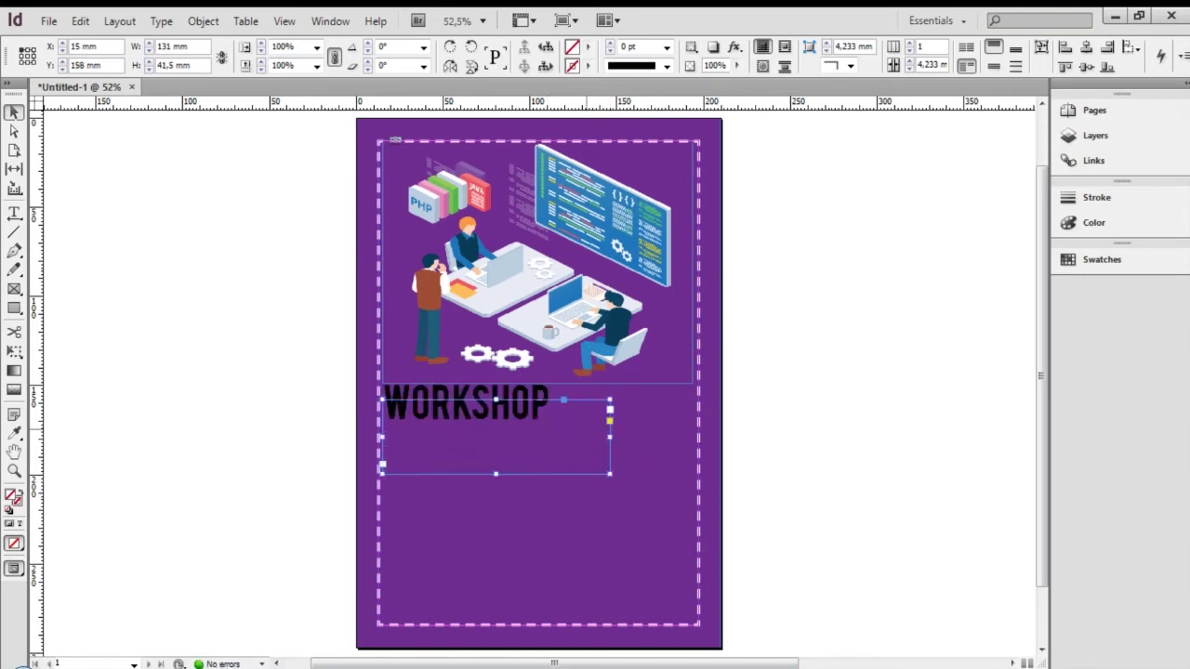
key("ctrl+alt+c")
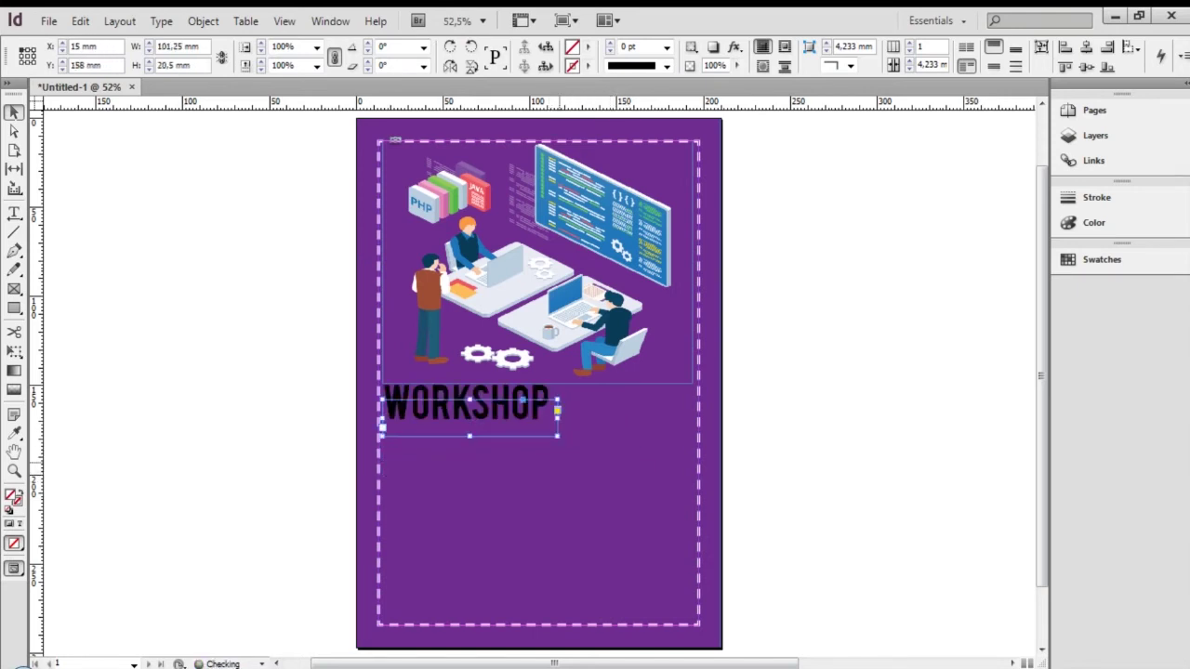
left_click(1015, 46)
left_click_drag(471, 412, 470, 403)
key("ctrl+shift+a")
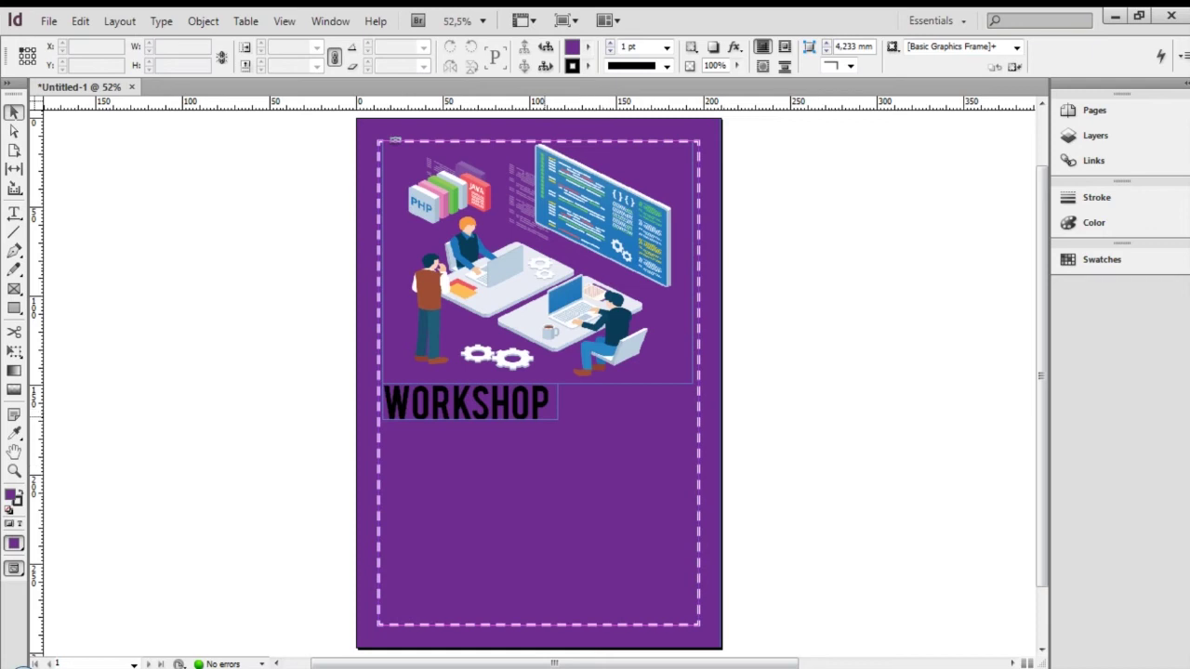
Colour the WORKSHOP heading yellow with the C=0 M=0 Y=100 K=0 swatch
key("t")
double_click(491, 400)
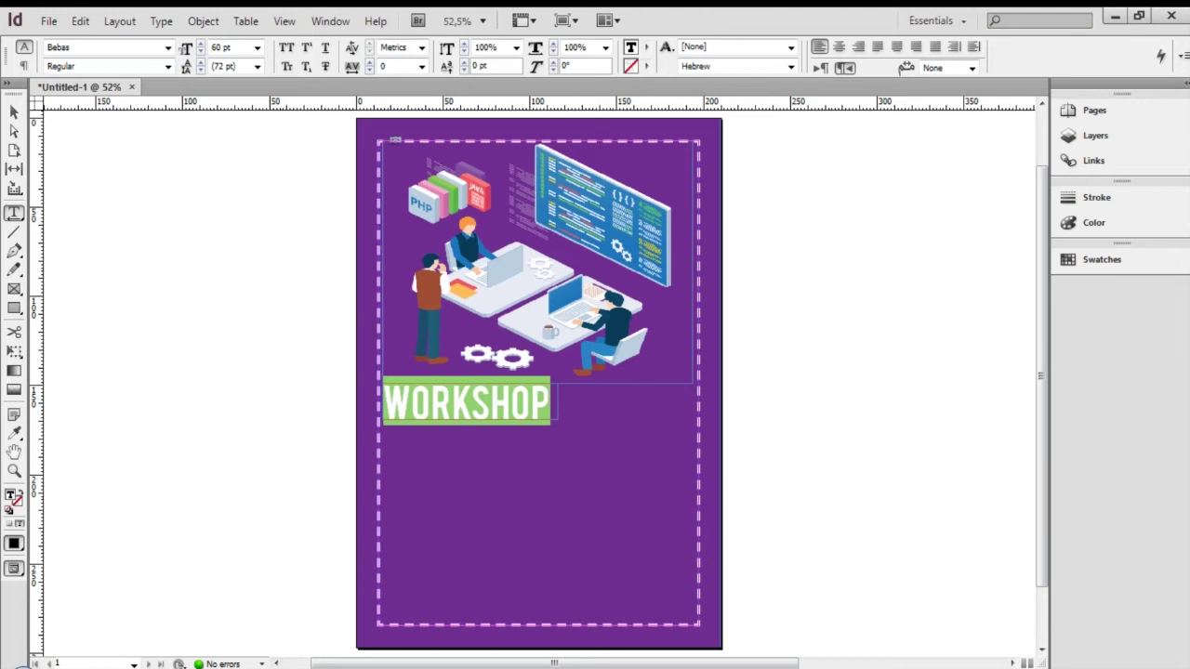
left_click(647, 46)
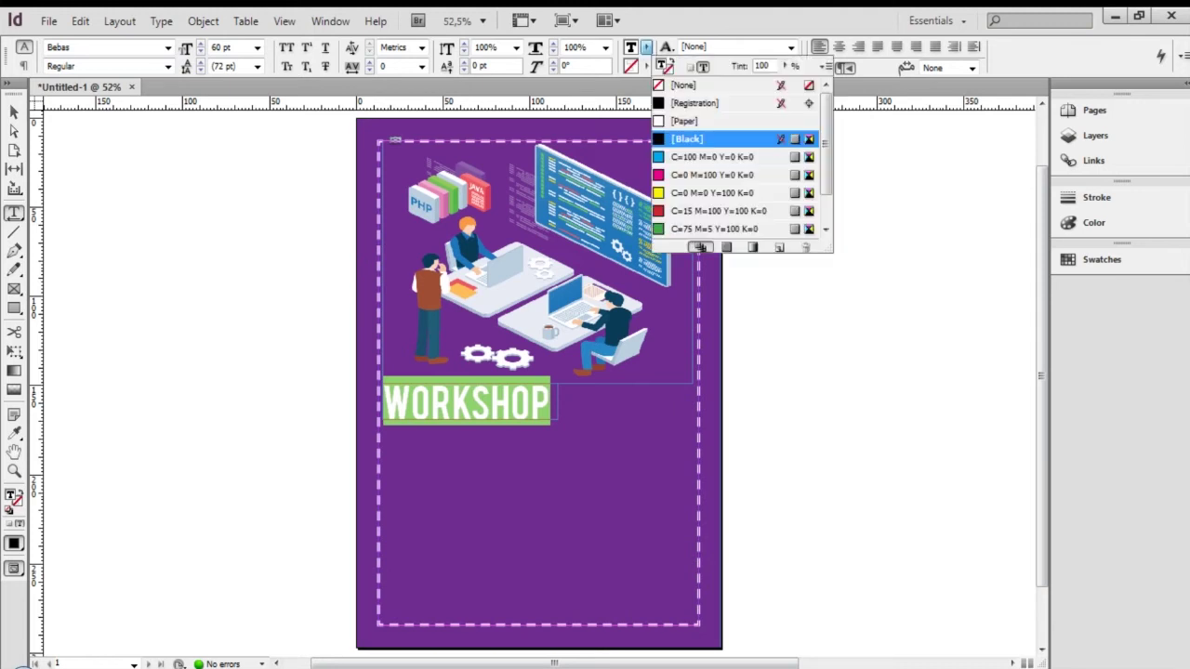
left_click(707, 193)
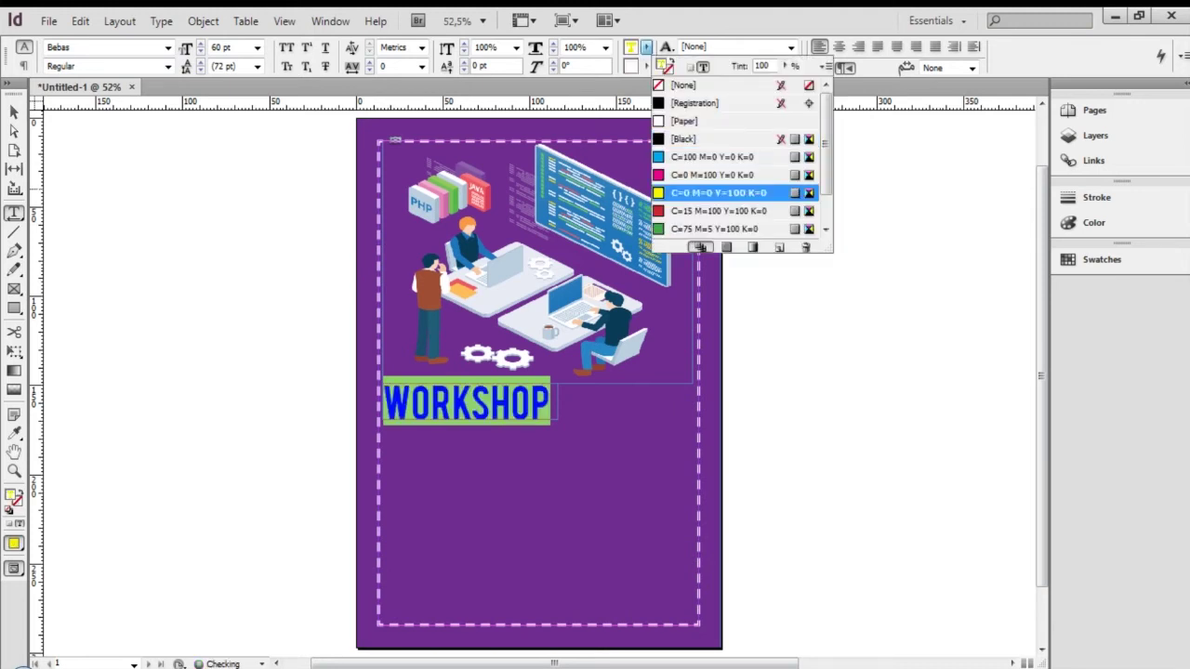
key("Escape")
key("Escape")
Reselect the WORKSHOP text frame and select all of its text
left_click(779, 446)
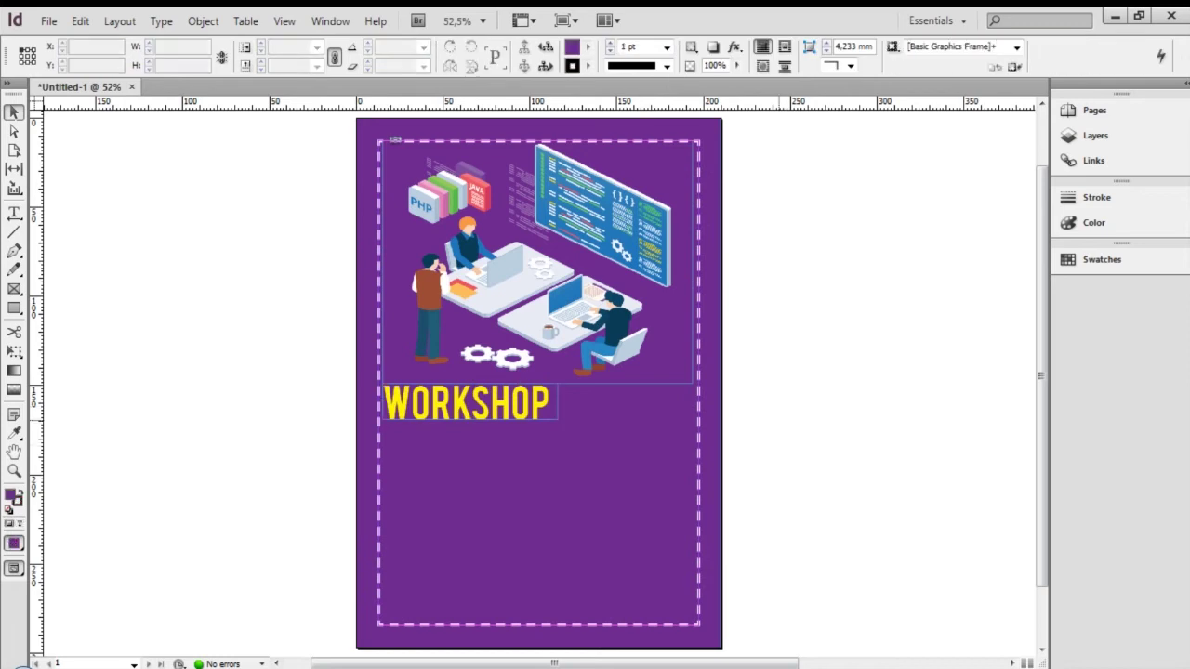
left_click(642, 456)
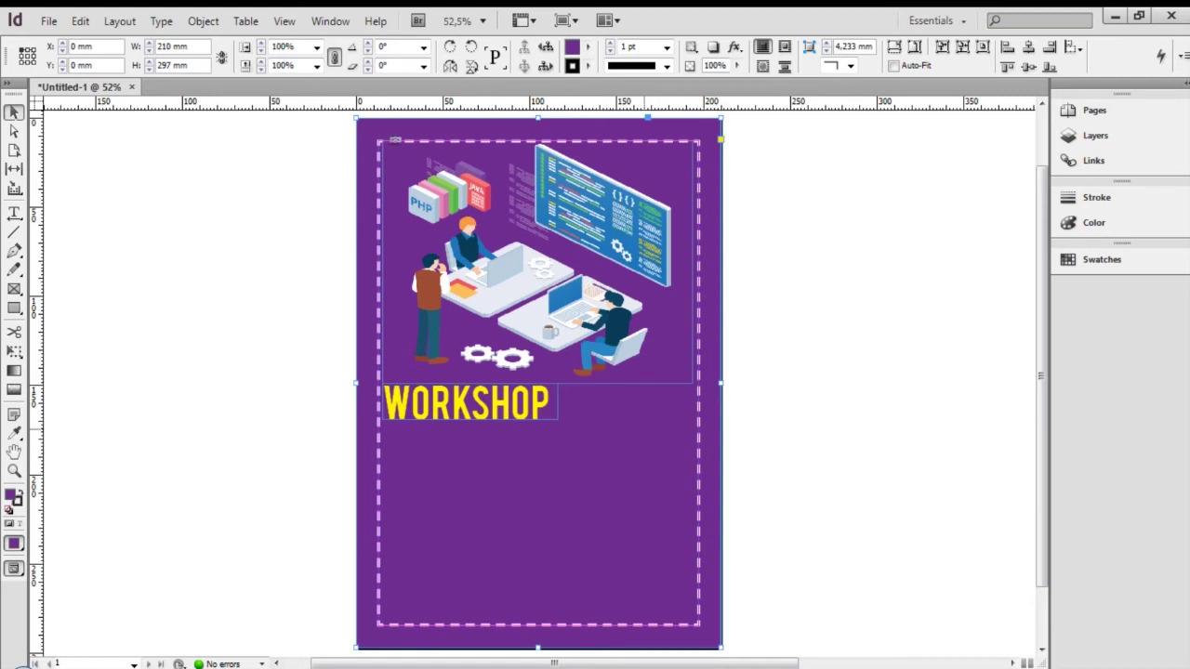
left_click(474, 406)
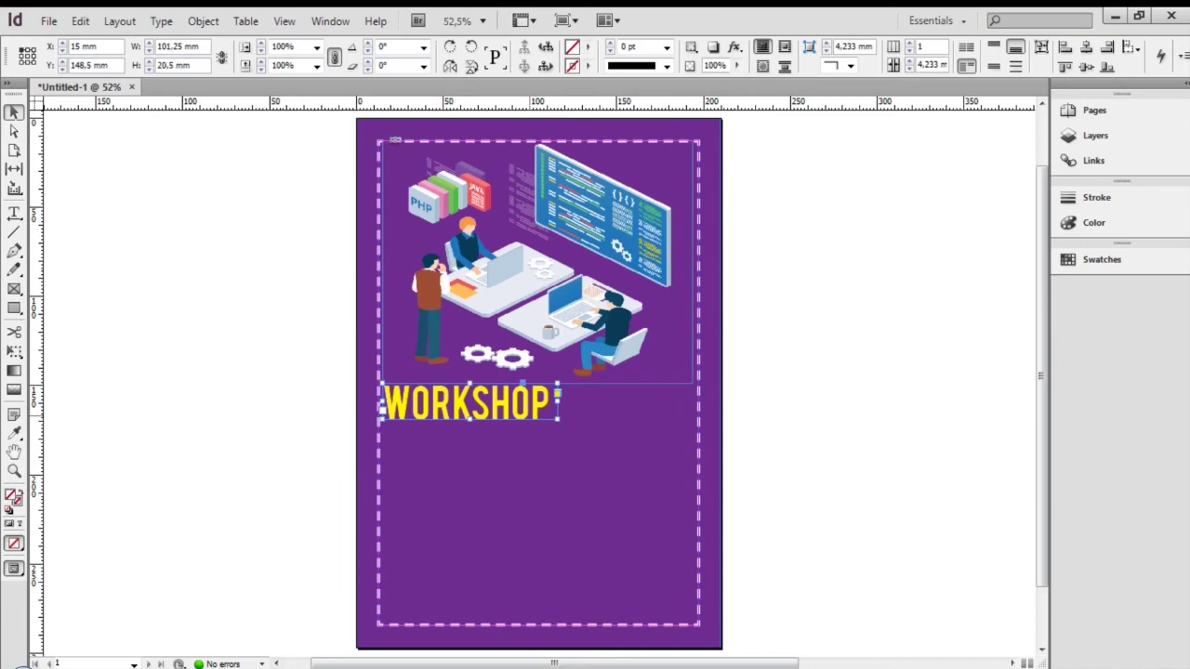
key("t")
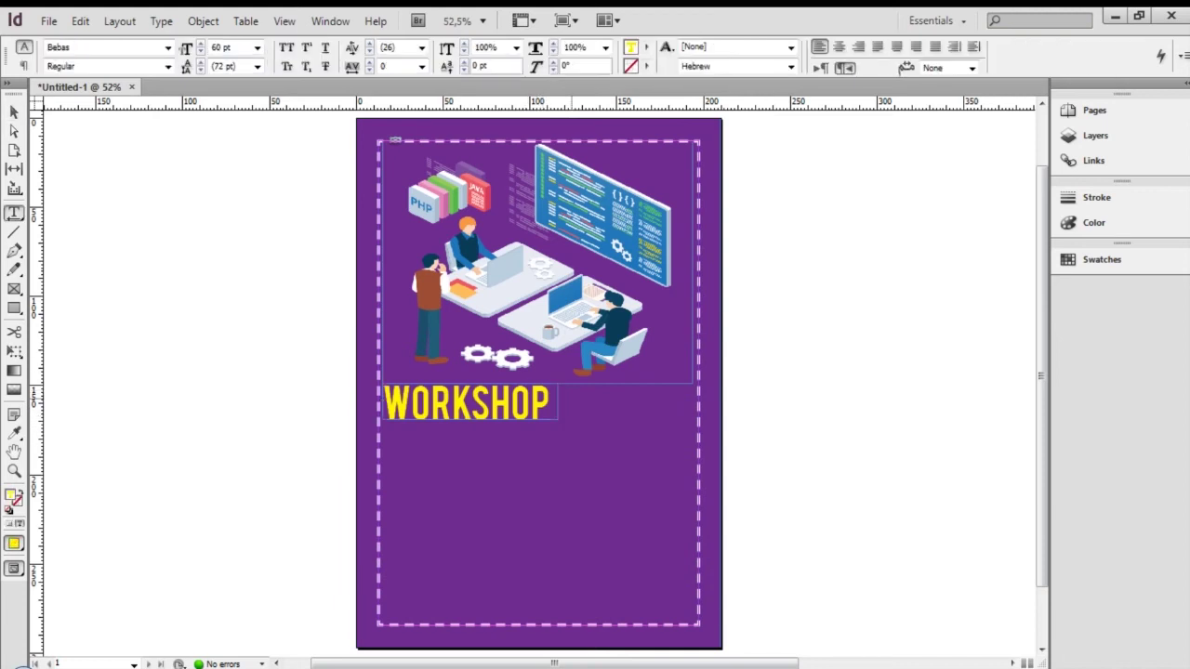
key("ctrl+a")
Give the WORKSHOP letters a Registration-coloured outline
left_click(646, 66)
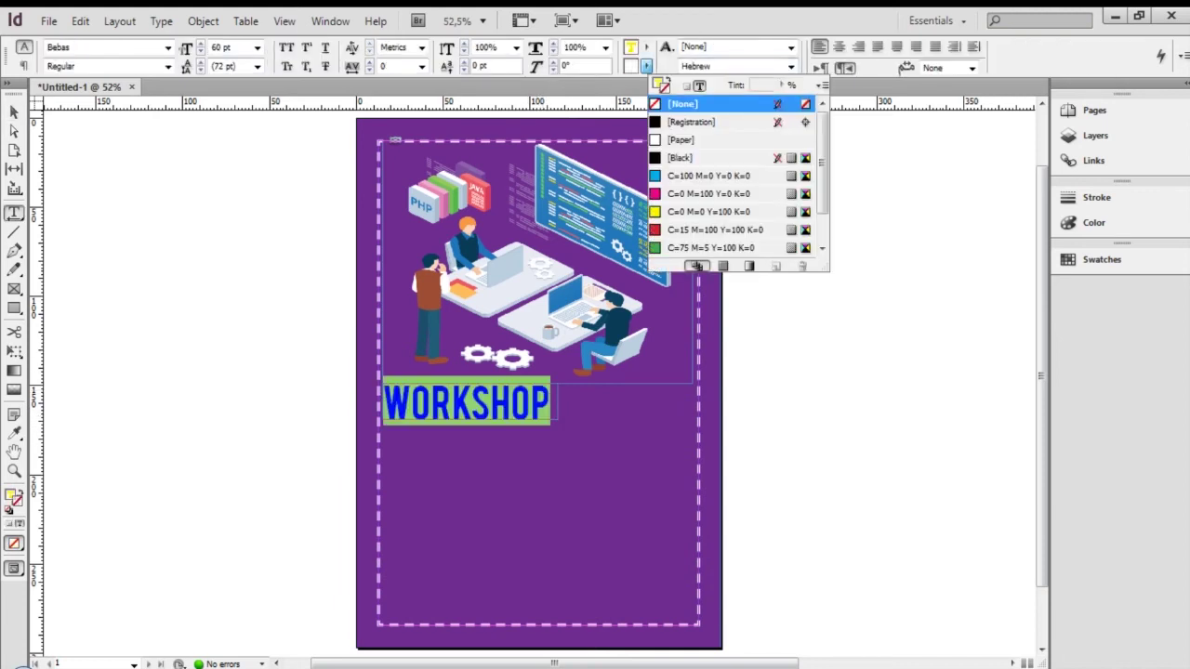
left_click(691, 122)
left_click(511, 405)
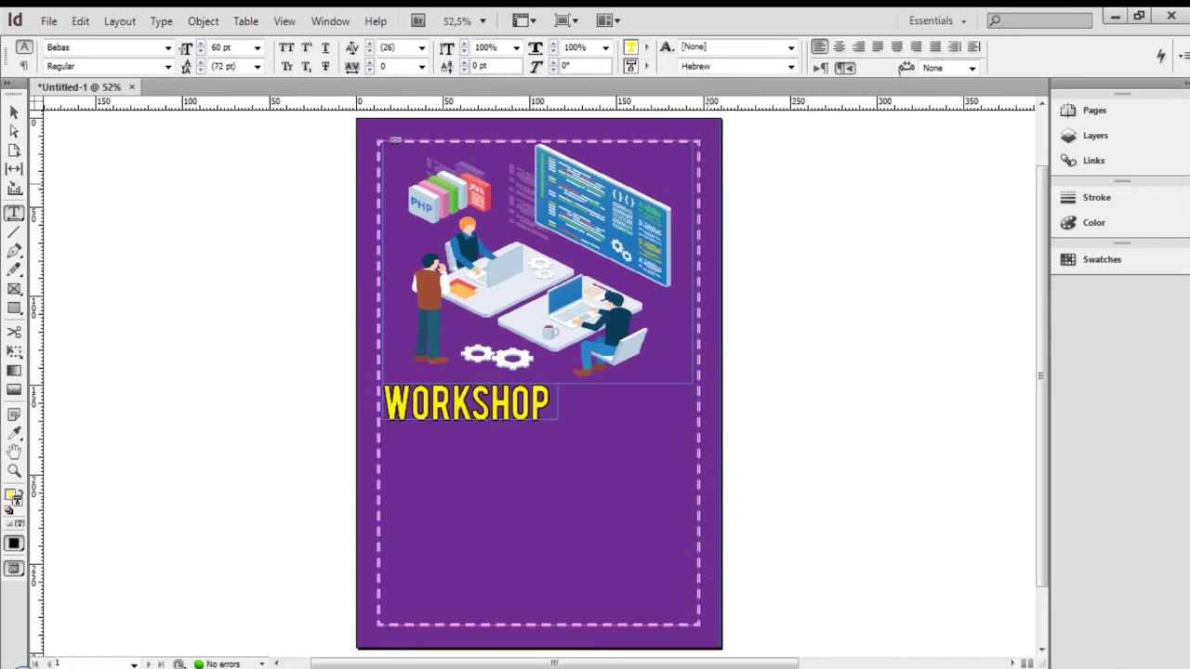
key("ctrl+a")
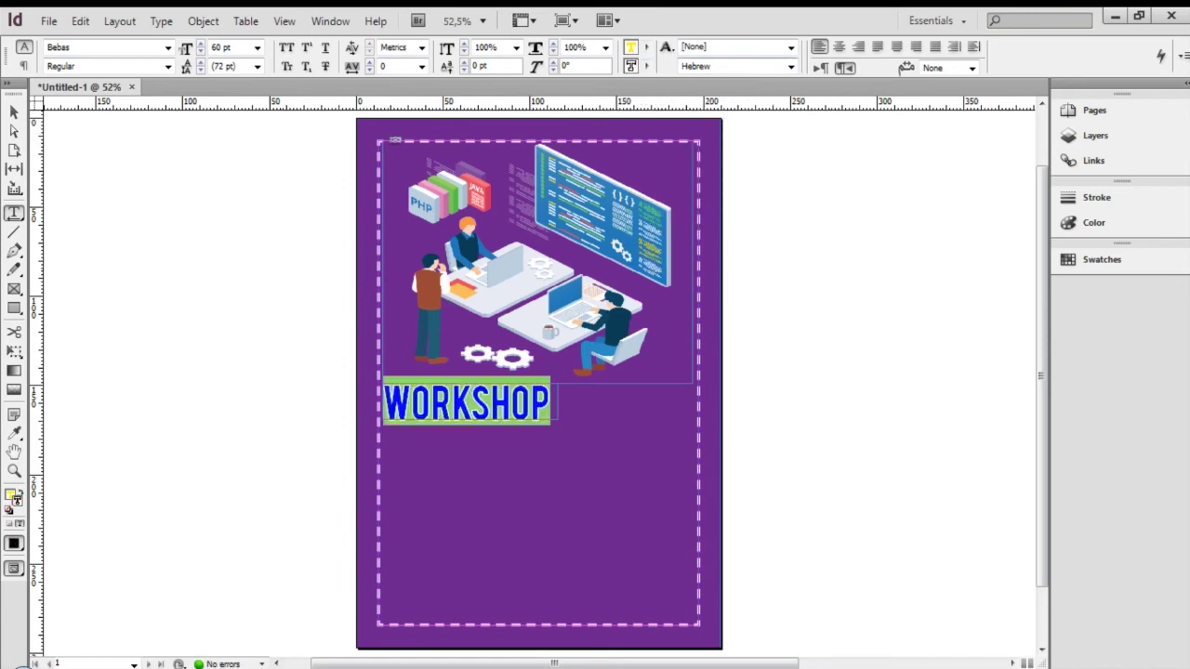
left_click(740, 67)
key("Escape")
Thicken the WORKSHOP outline to 4 pt and preview the poster full-screen
left_click(1095, 197)
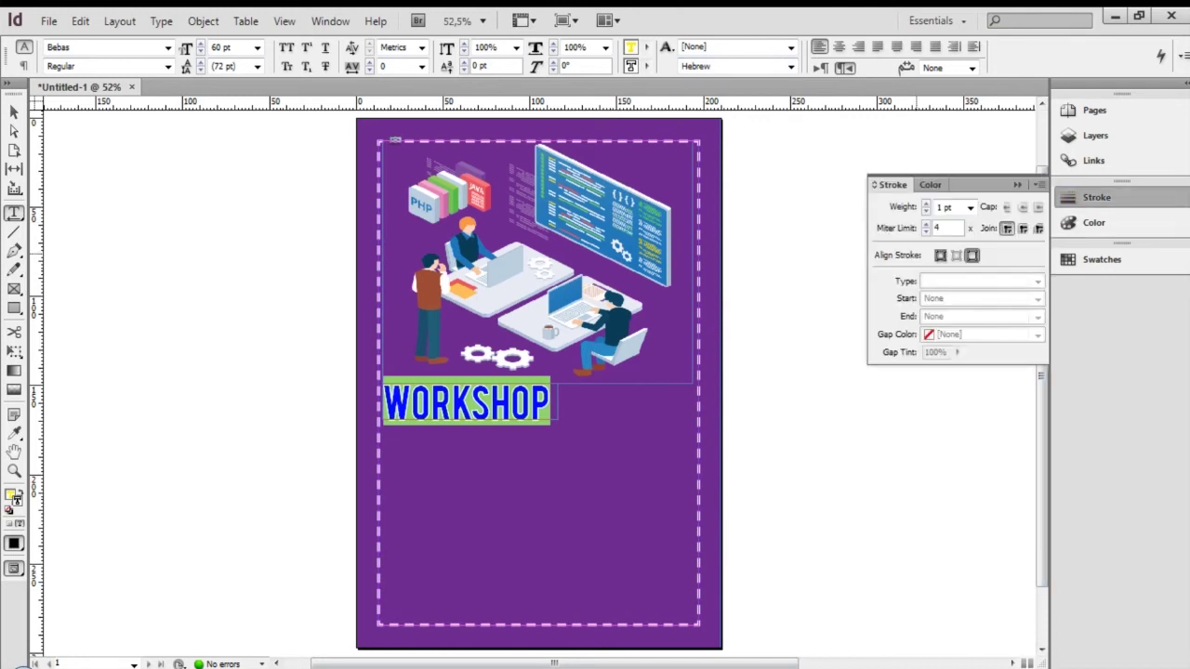
left_click(926, 204)
left_click(926, 204)
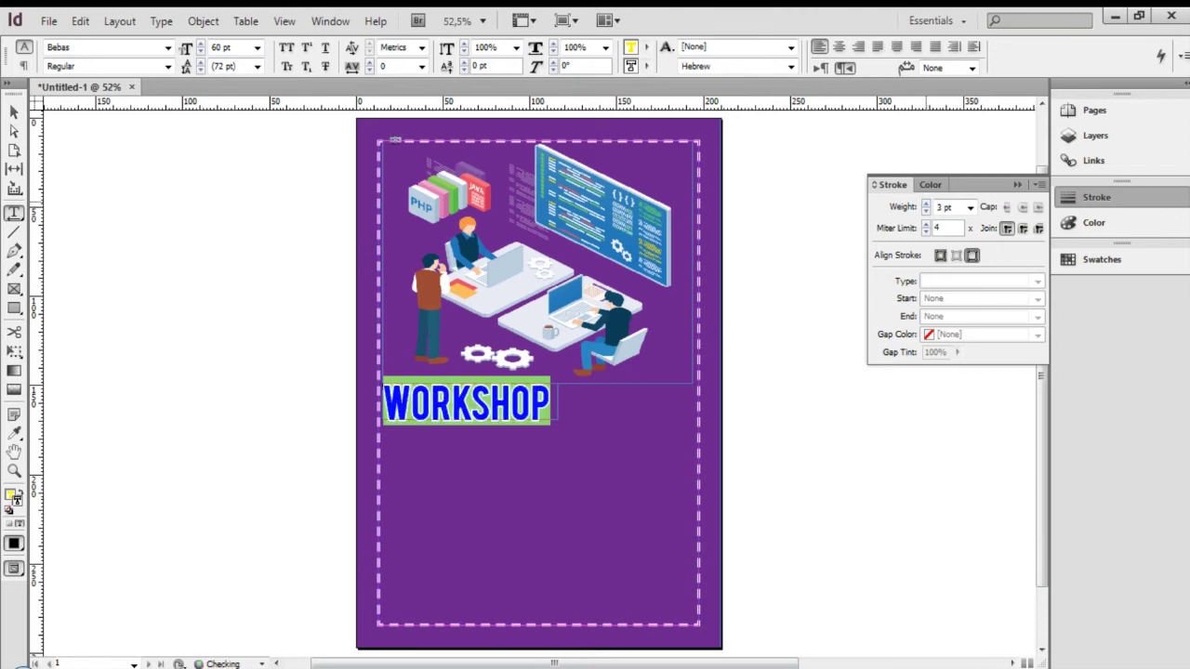
left_click(926, 204)
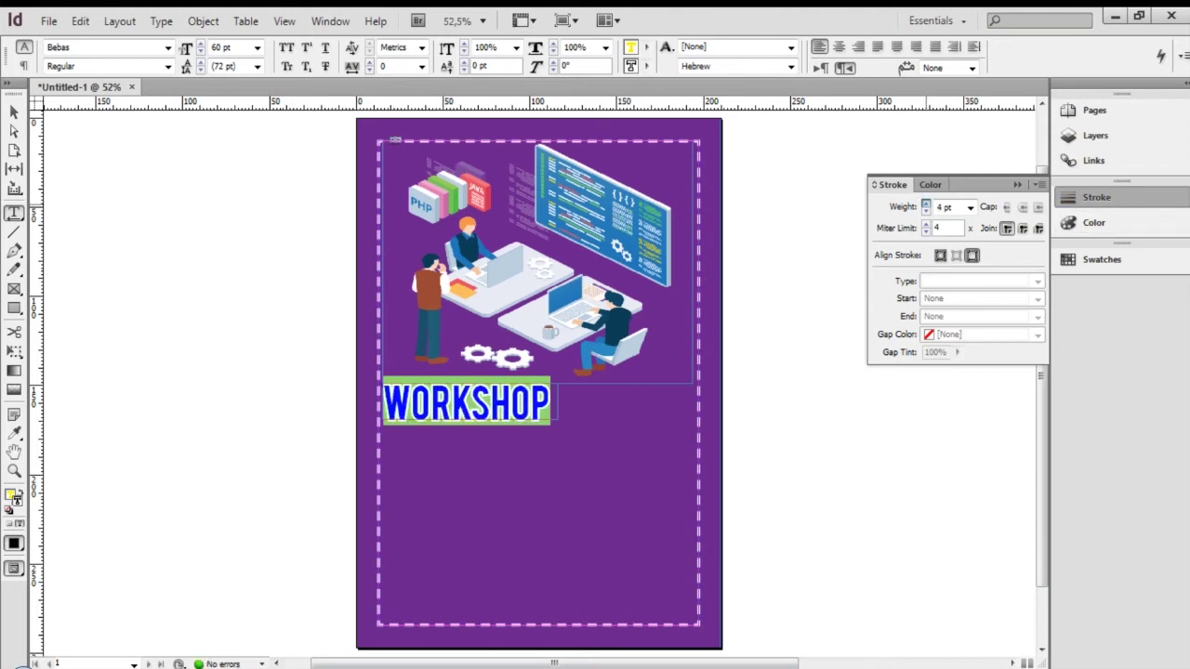
key("Escape")
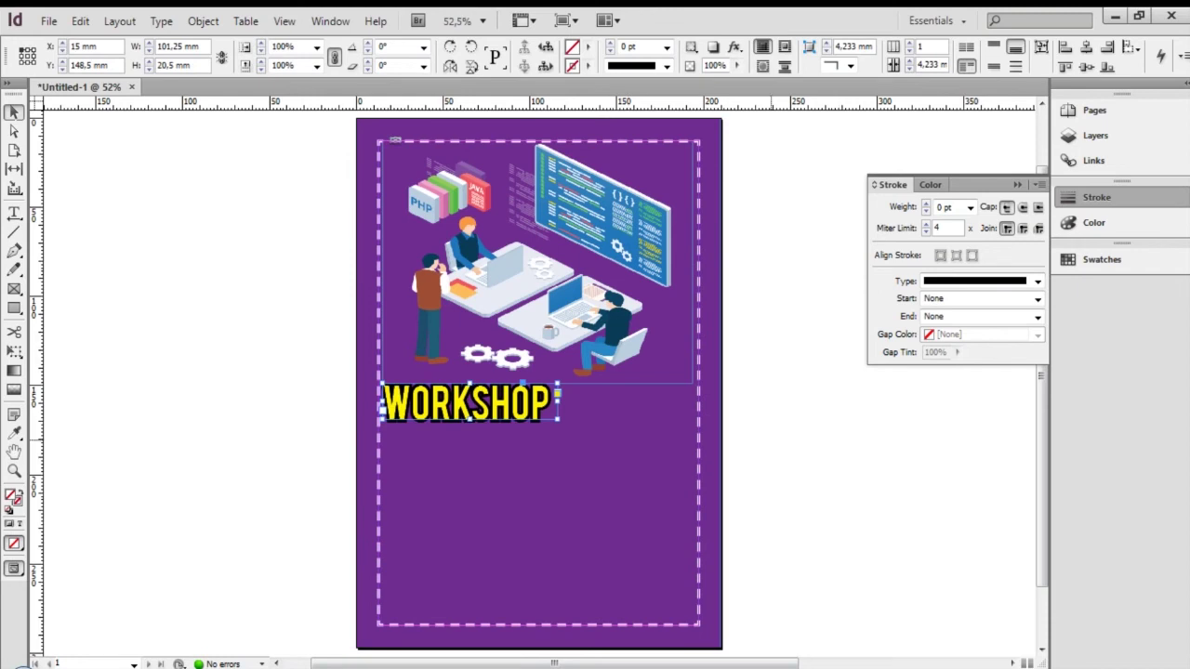
key("shift+w")
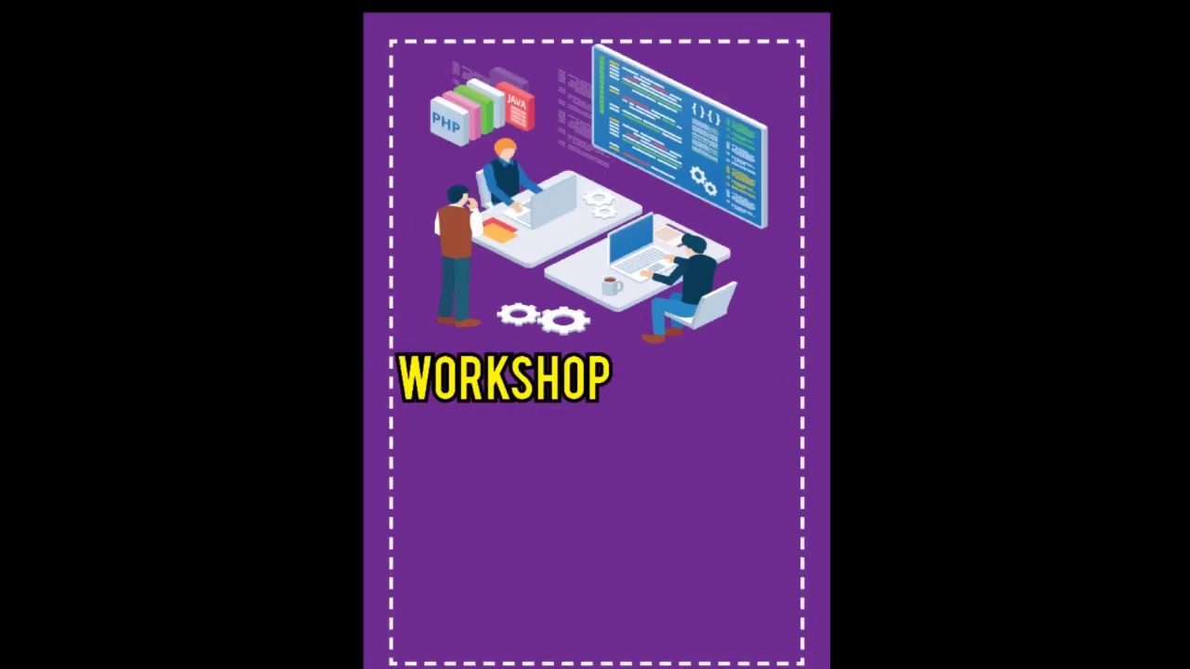
key("Escape")
Thin the WORKSHOP outline below 3 pt and recheck it in full-screen preview
double_click(511, 401)
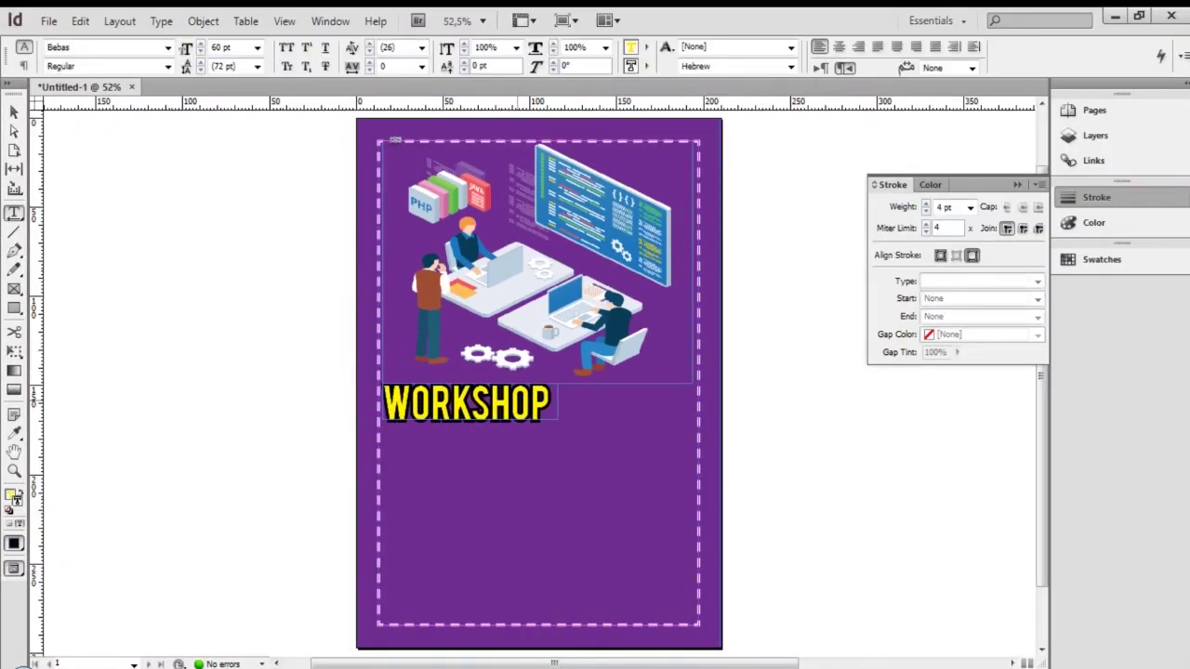
key("ctrl+a")
left_click(926, 211)
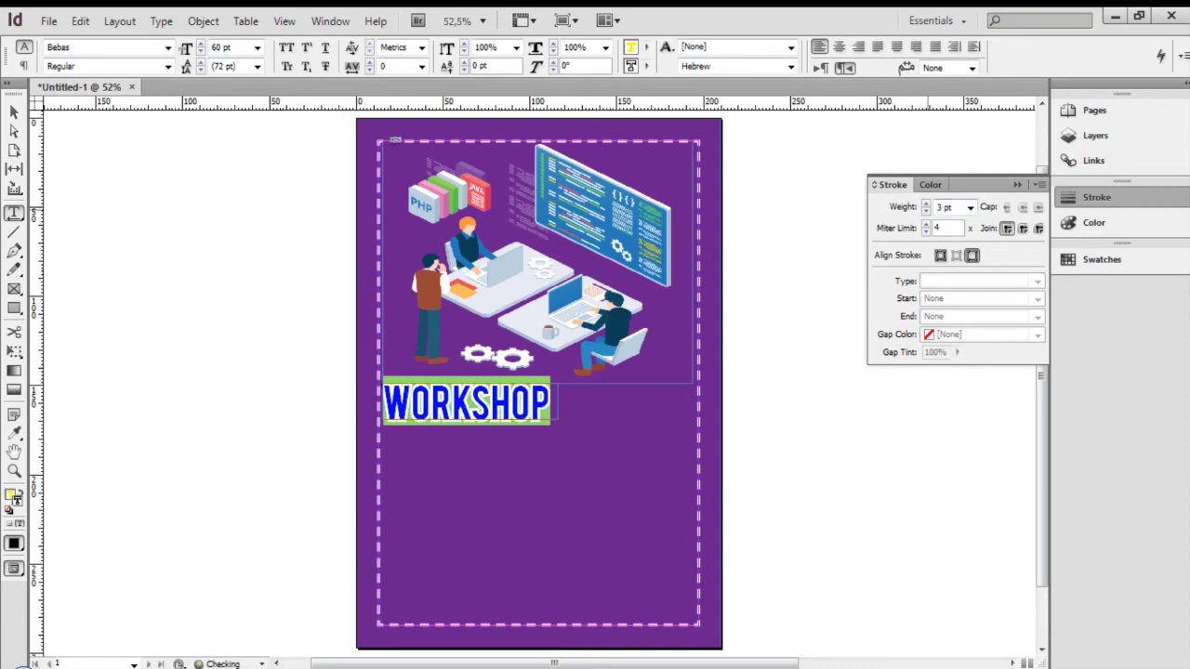
left_click(926, 211)
key("Escape")
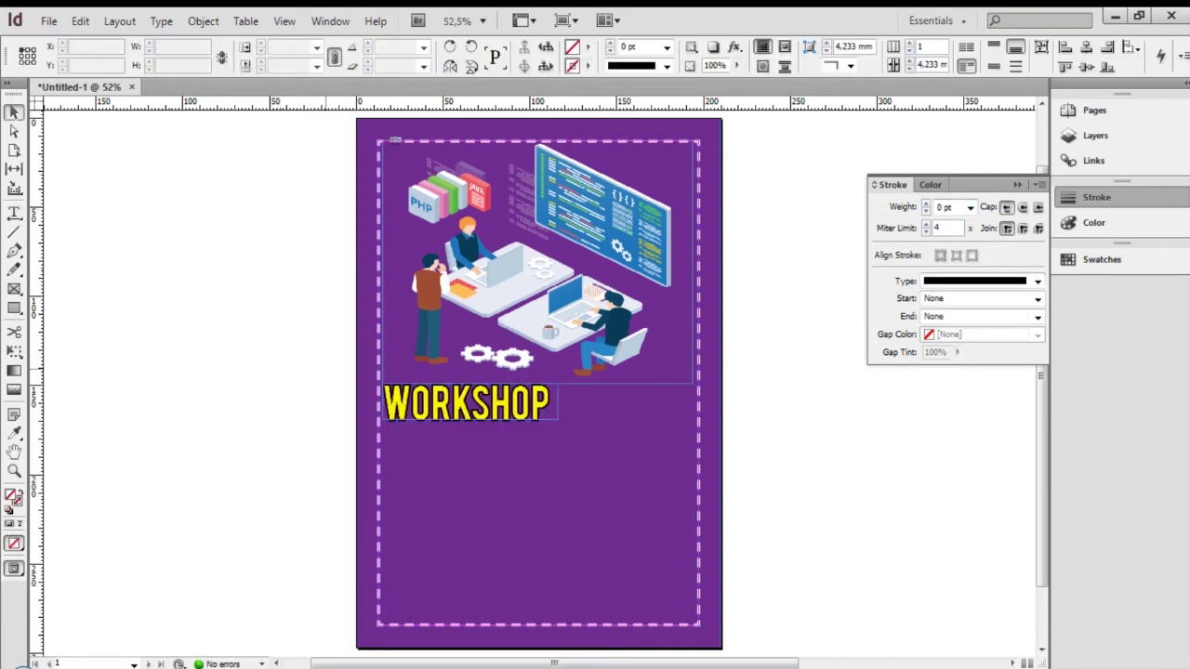
key("shift+w")
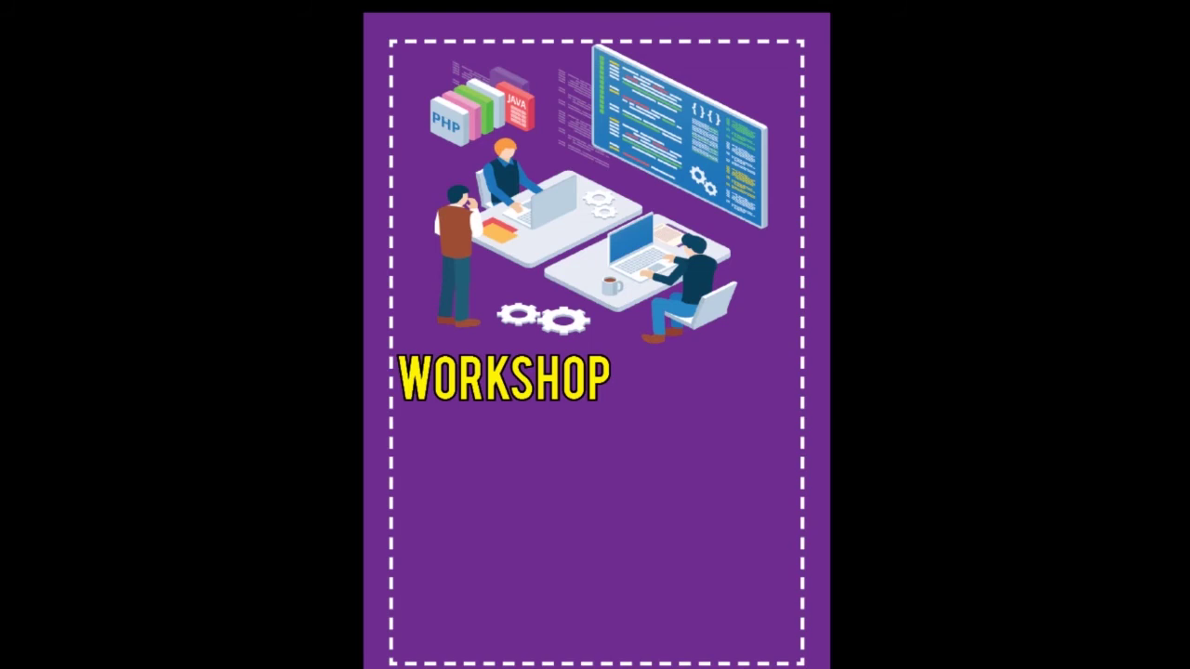
key("shift+w")
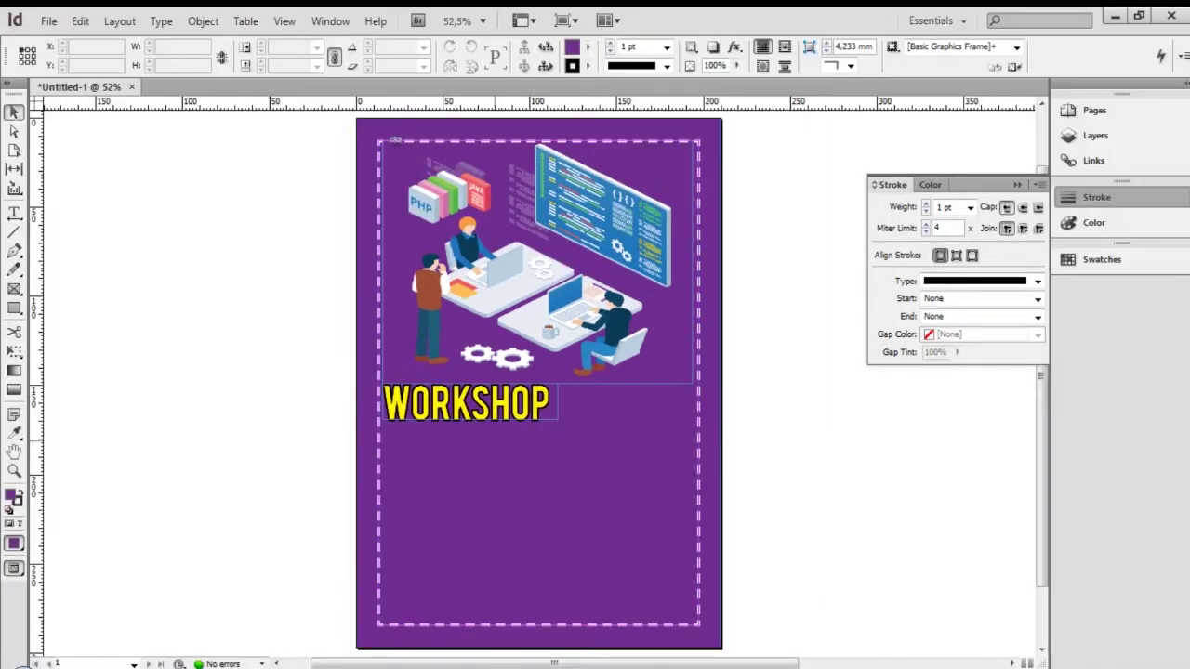
Draw a text frame right of the page with 'Pembuatan Aplikasi Web' / 'Berbasis CODEIGNITER' on two lines
key("t")
left_click_drag(770, 433, 1002, 494)
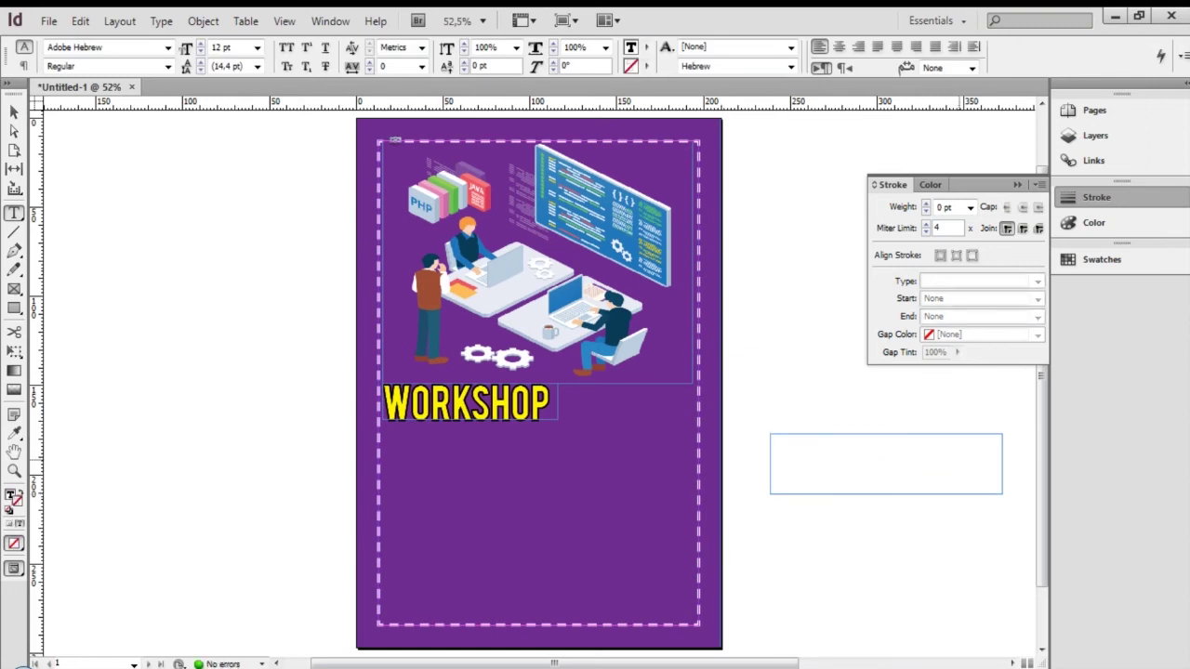
type("Pen")
key("Return")
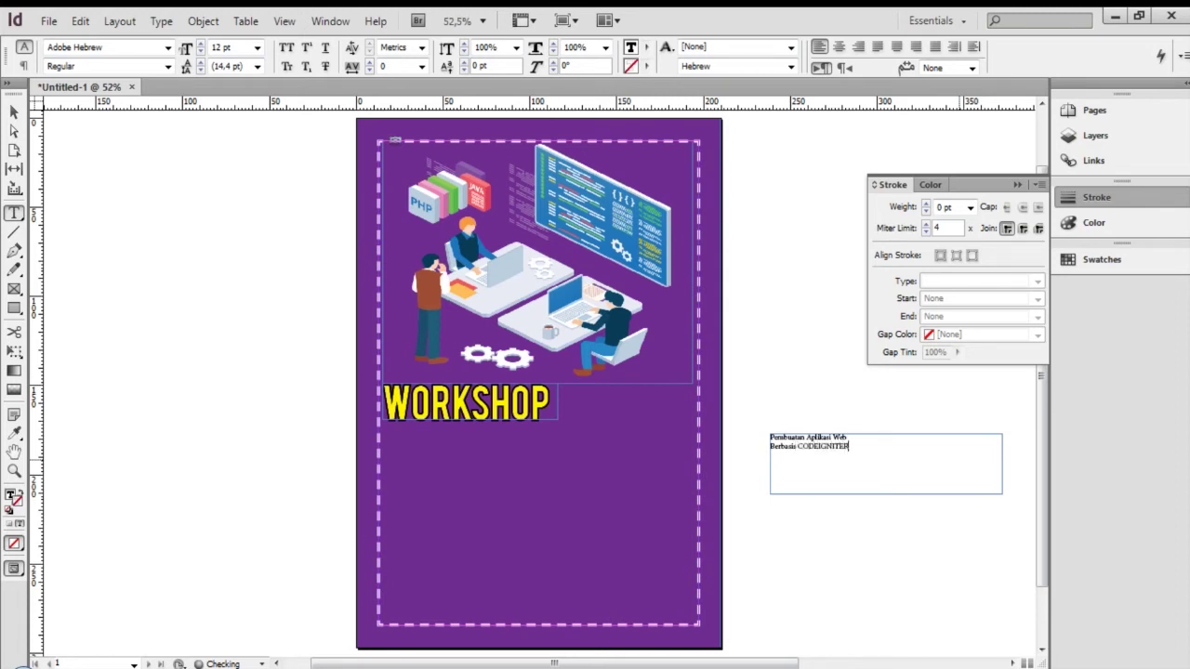
key("ctrl+a")
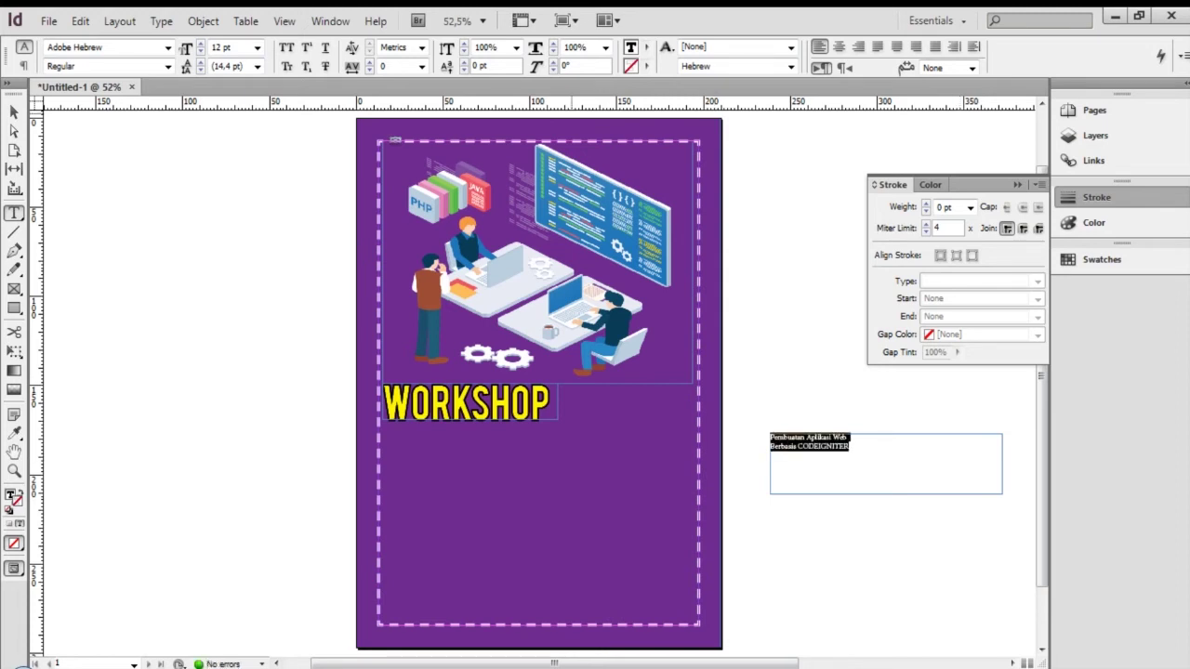
left_click(256, 48)
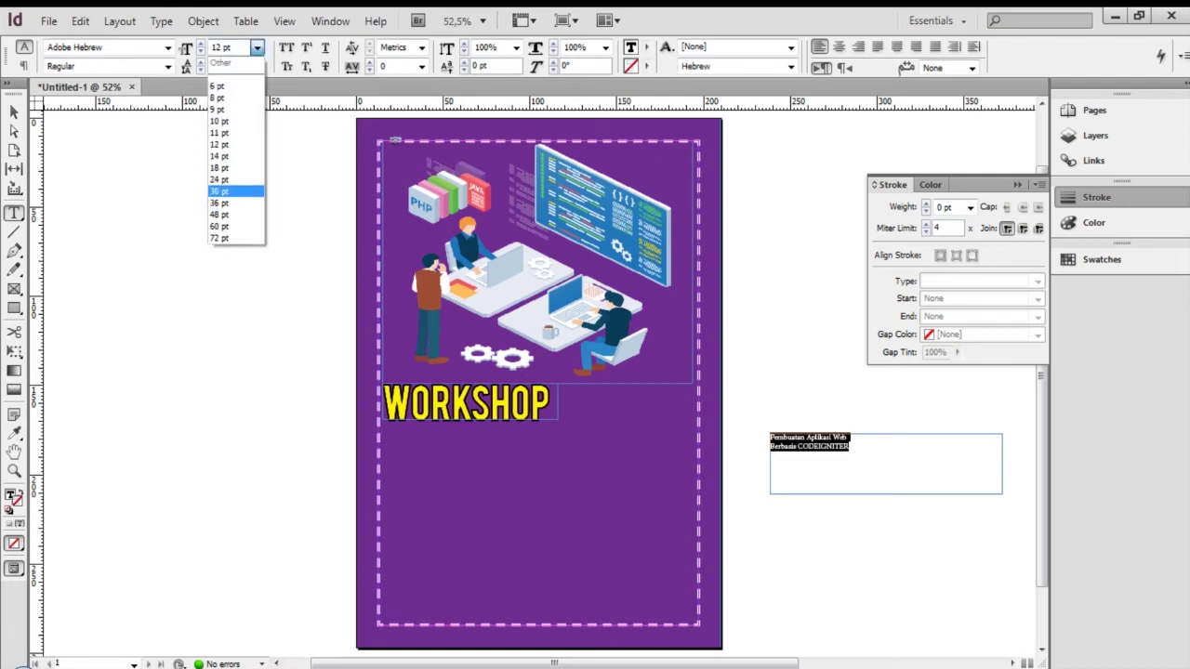
Set the subtitle to 30 pt and try the AmazObitaemOstrovFine and Action Man fonts
key("Return")
left_click(168, 47)
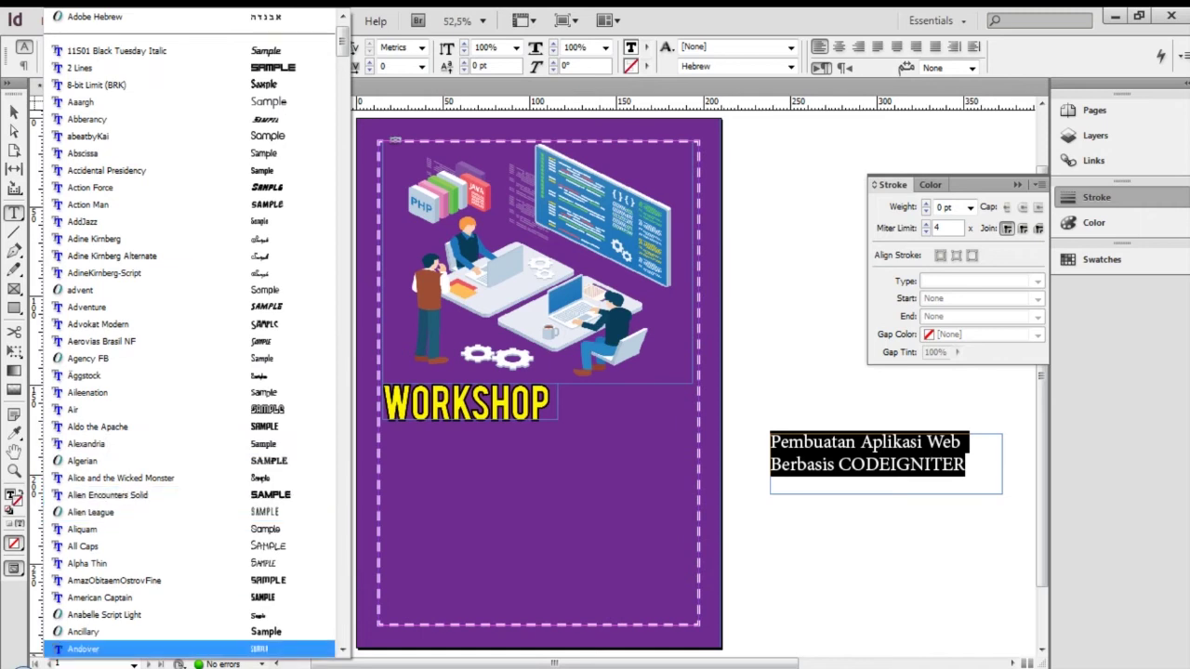
left_click(114, 581)
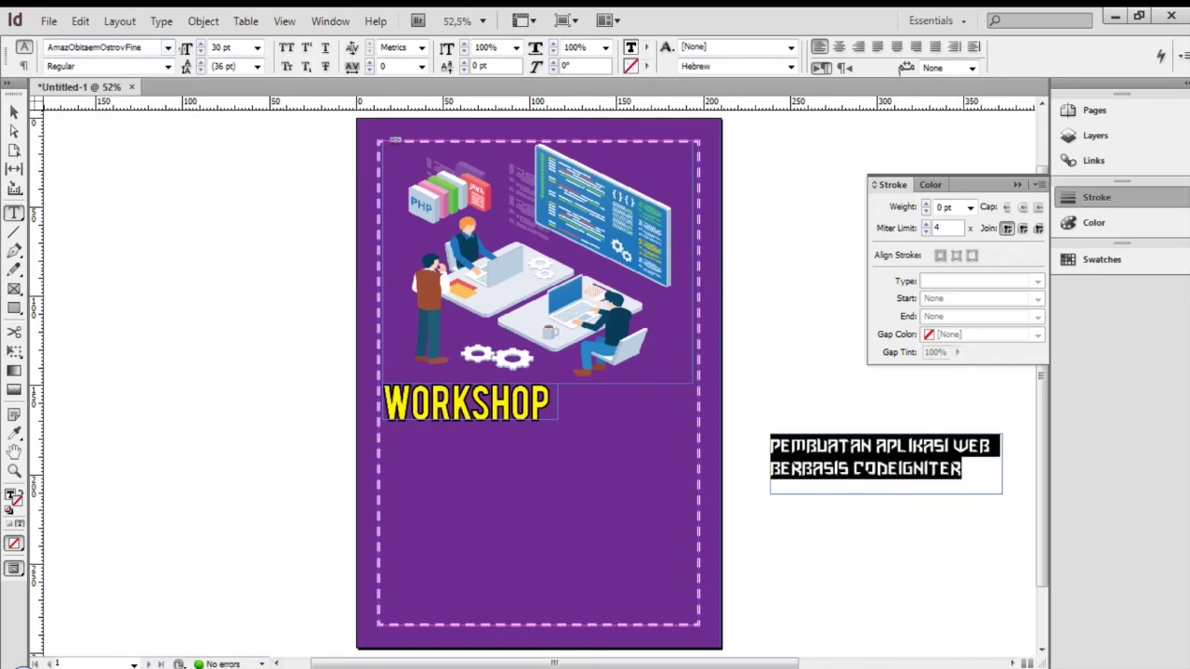
left_click(169, 47)
key("Return")
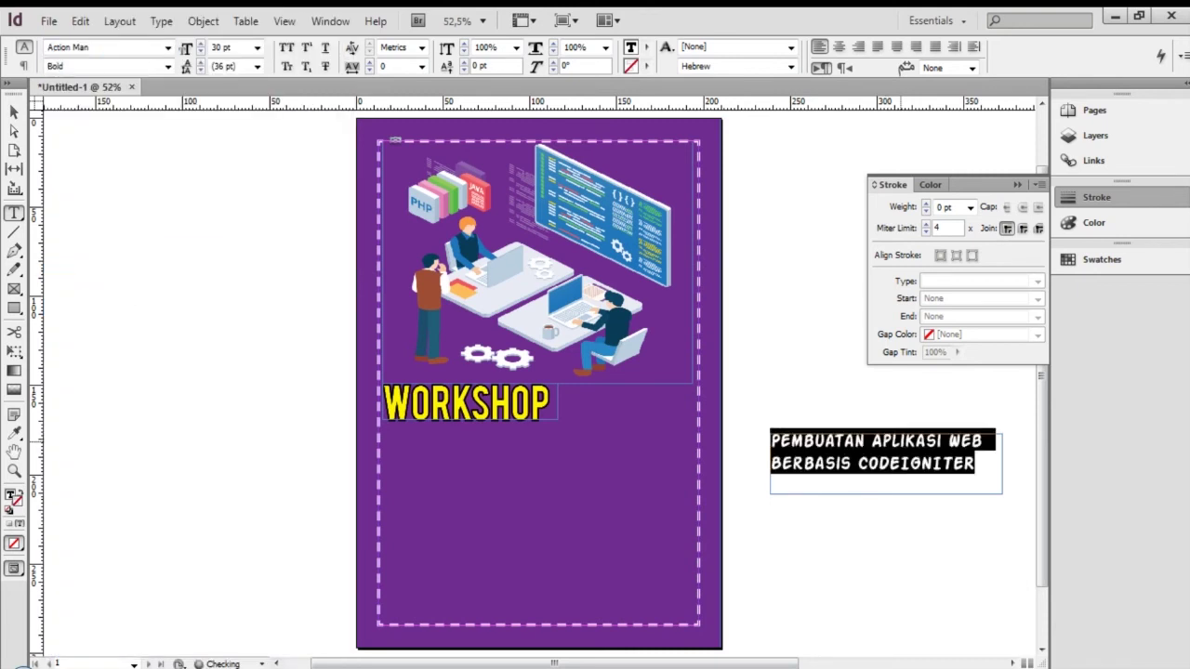
Try Avengeance Mightiest Avenger as the subtitle font
key("ctrl+a")
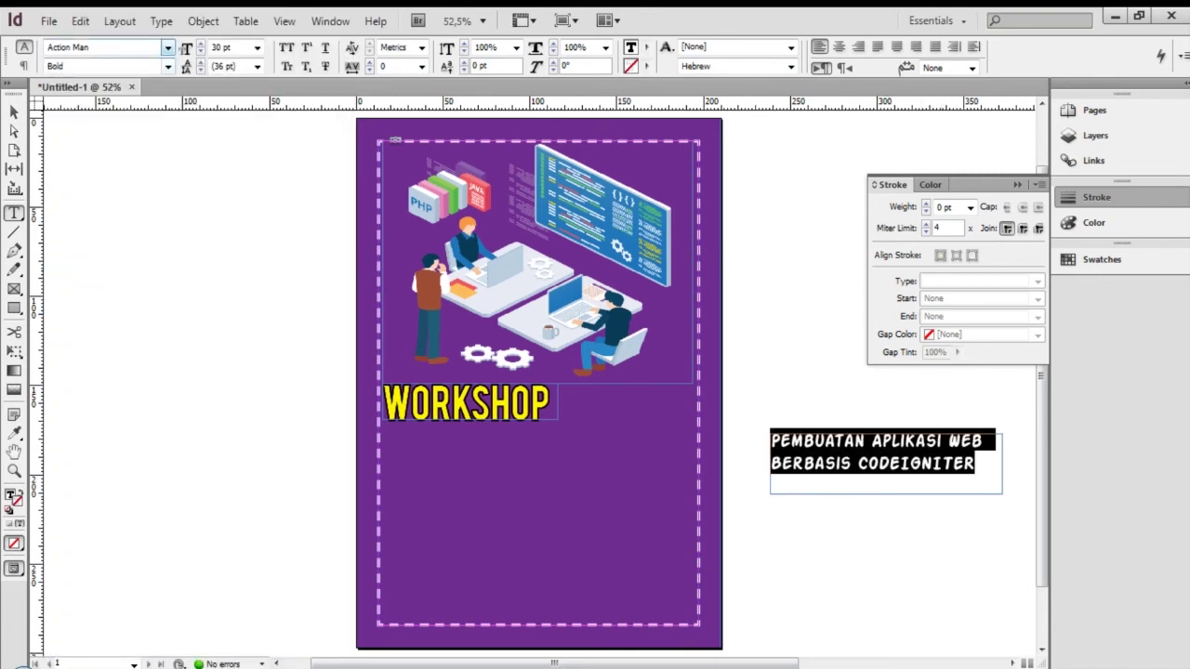
left_click(169, 47)
scroll(169, 546, "down", 1)
scroll(186, 495, "down", 2)
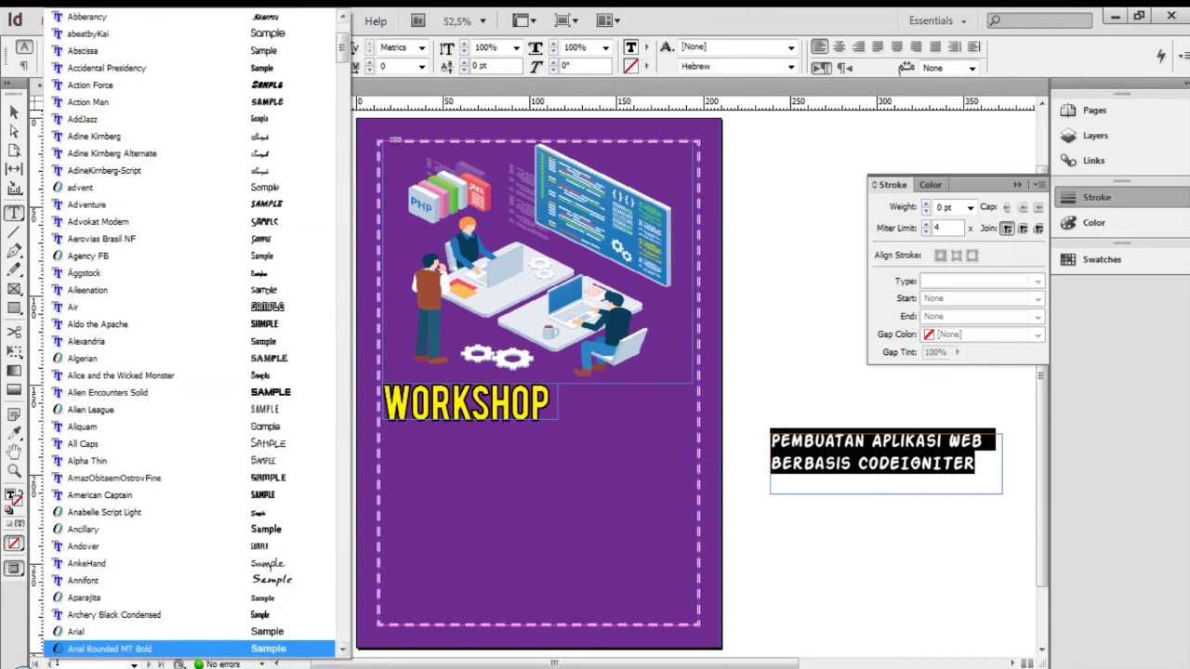
scroll(186, 655, "down", 1)
scroll(186, 598, "down", 4)
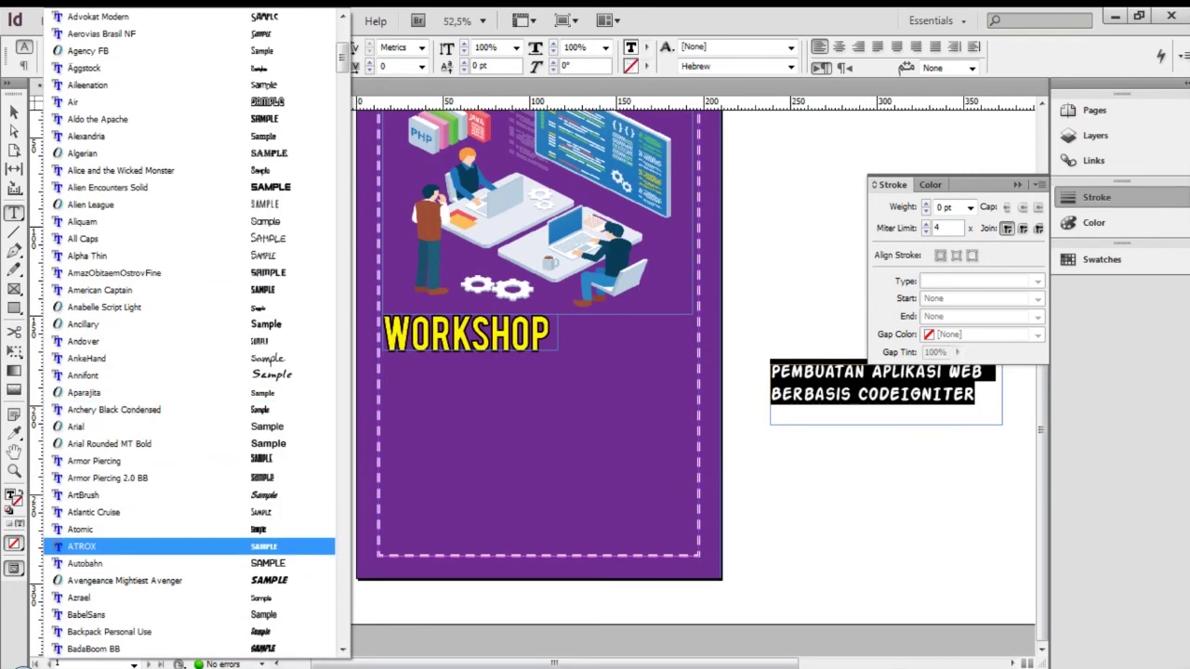
left_click(176, 580)
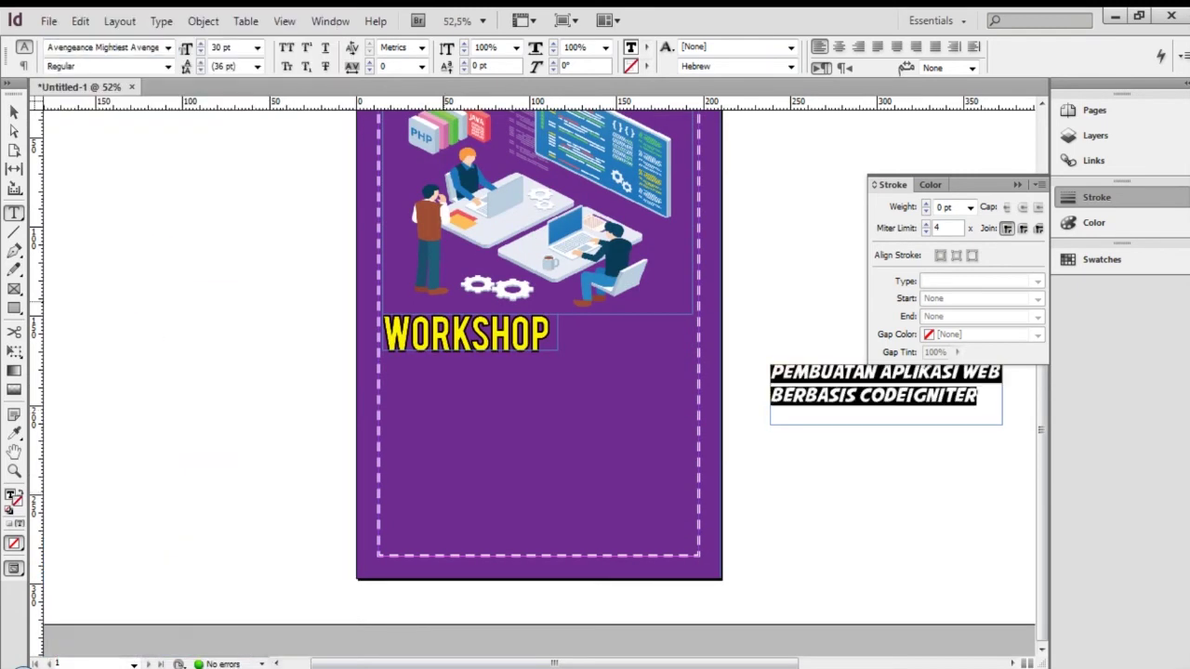
Try Ancillary on the subtitle and reselect all its text
left_click(168, 48)
scroll(186, 632, "down", 2)
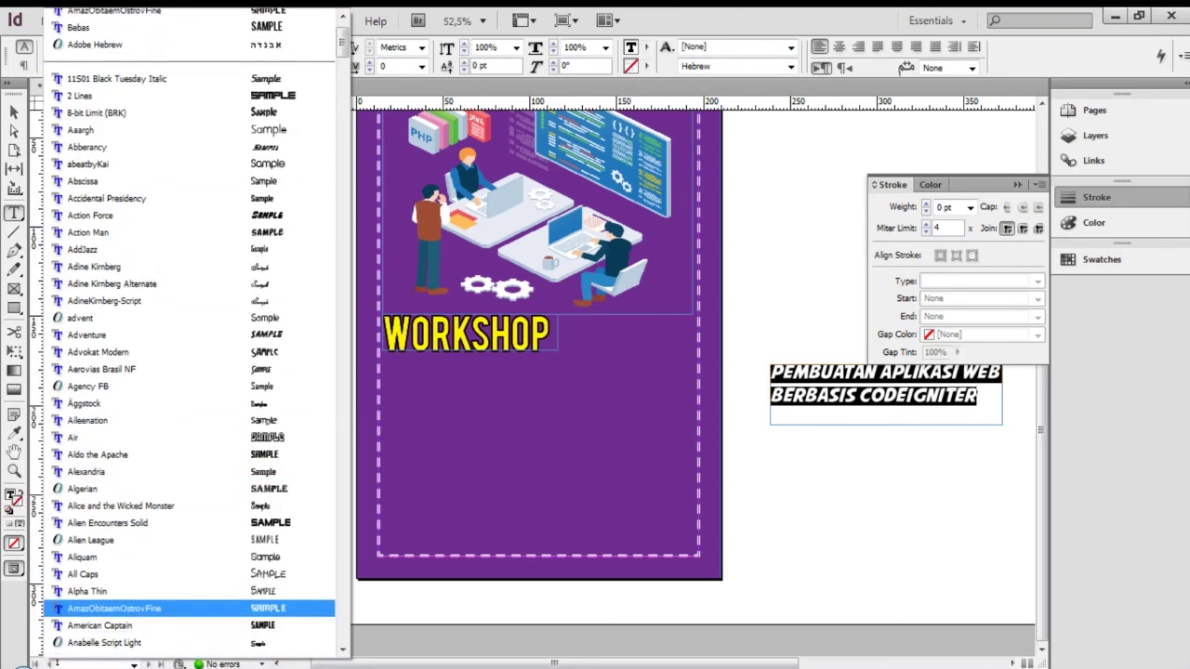
scroll(186, 597, "down", 1)
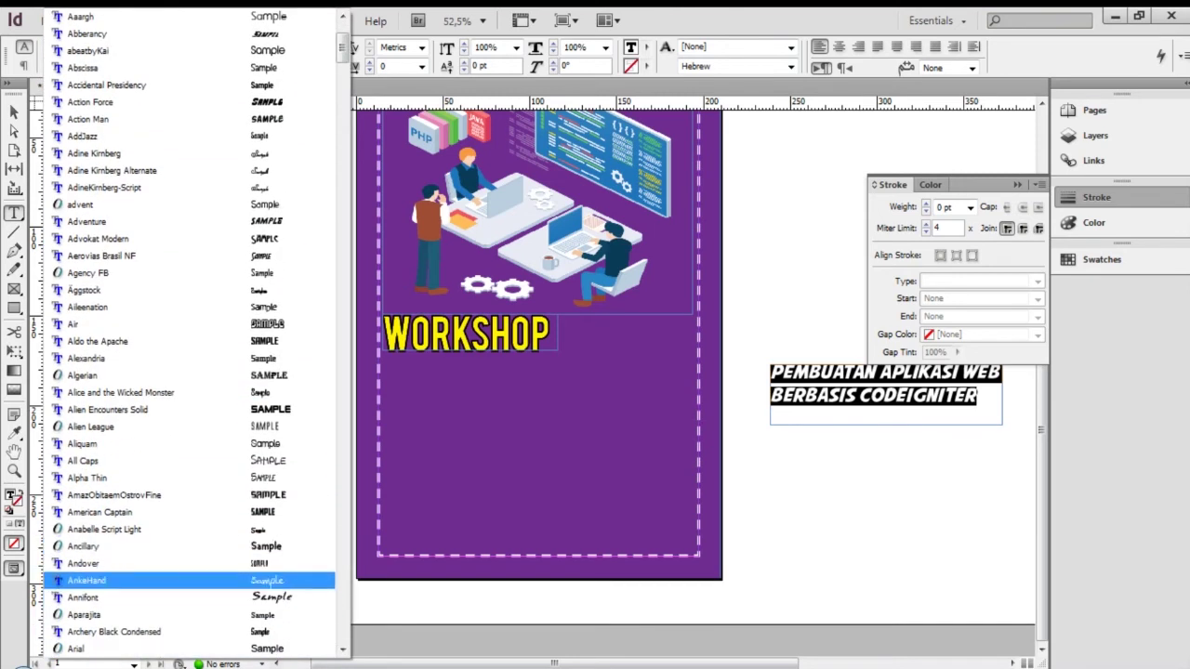
left_click(186, 546)
left_click(956, 400)
key("ctrl+a")
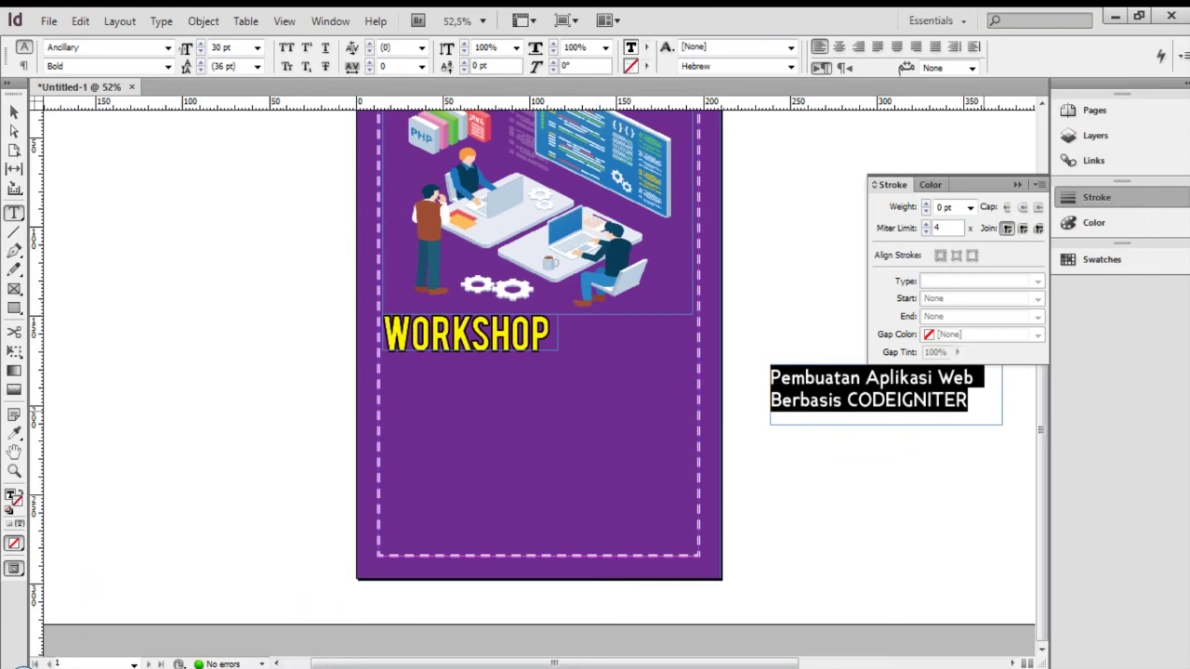
Try the Adventure, Alien Encounters Solid and ArtBrush fonts on the subtitle
left_click(169, 47)
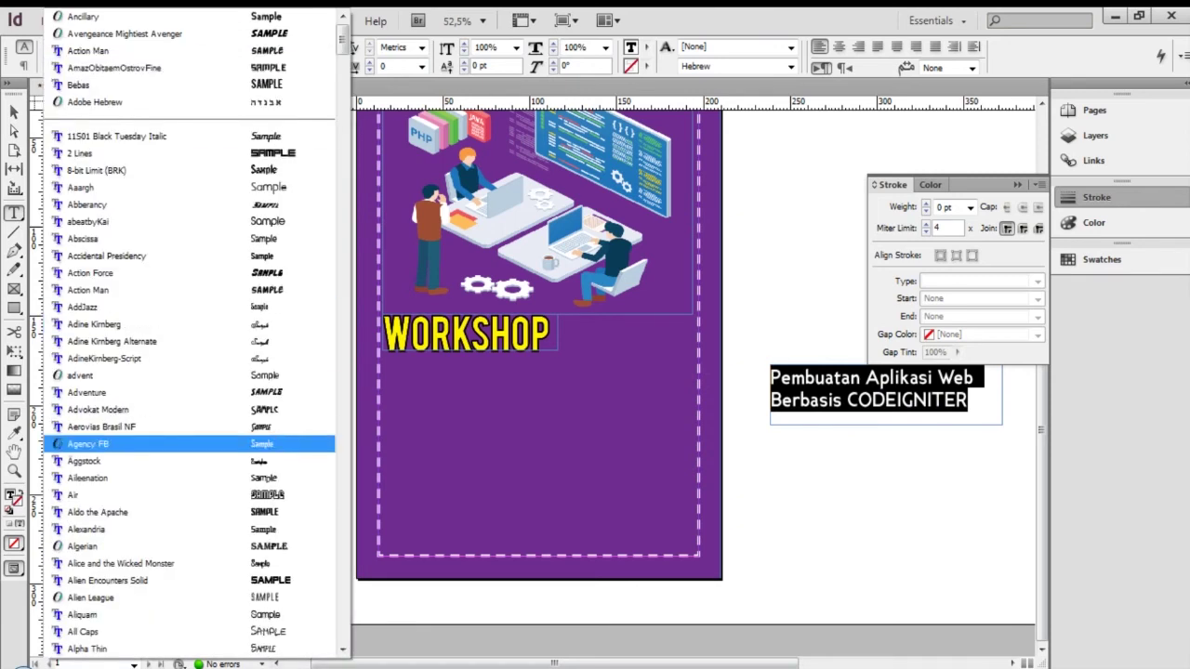
left_click(87, 392)
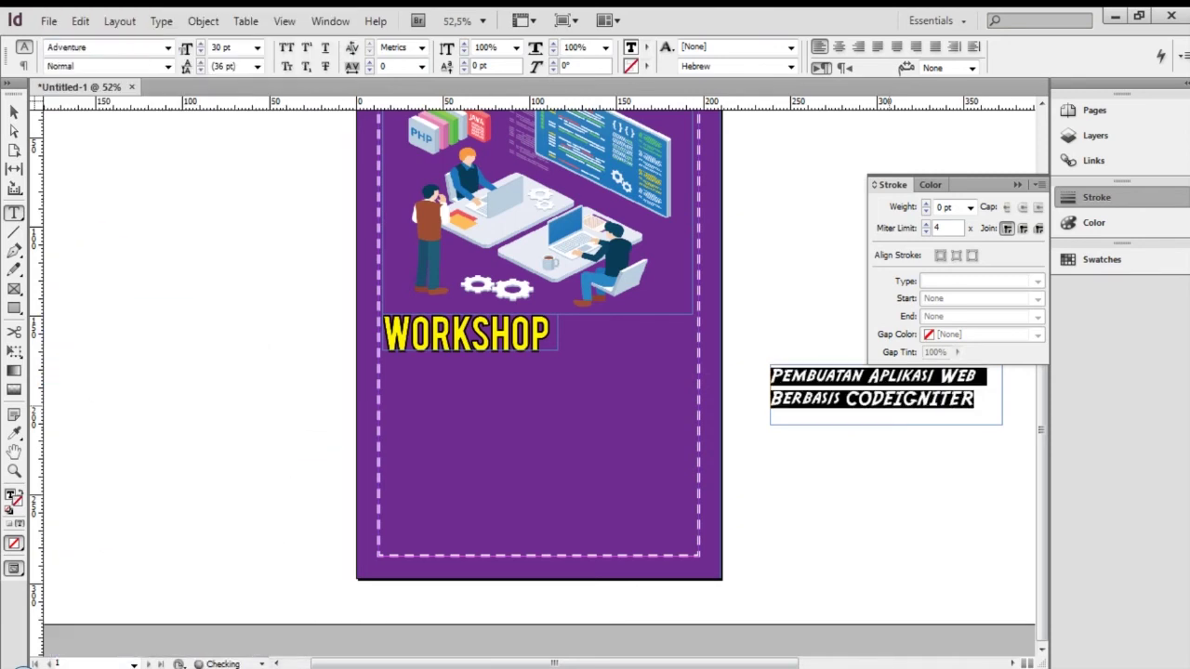
left_click(168, 47)
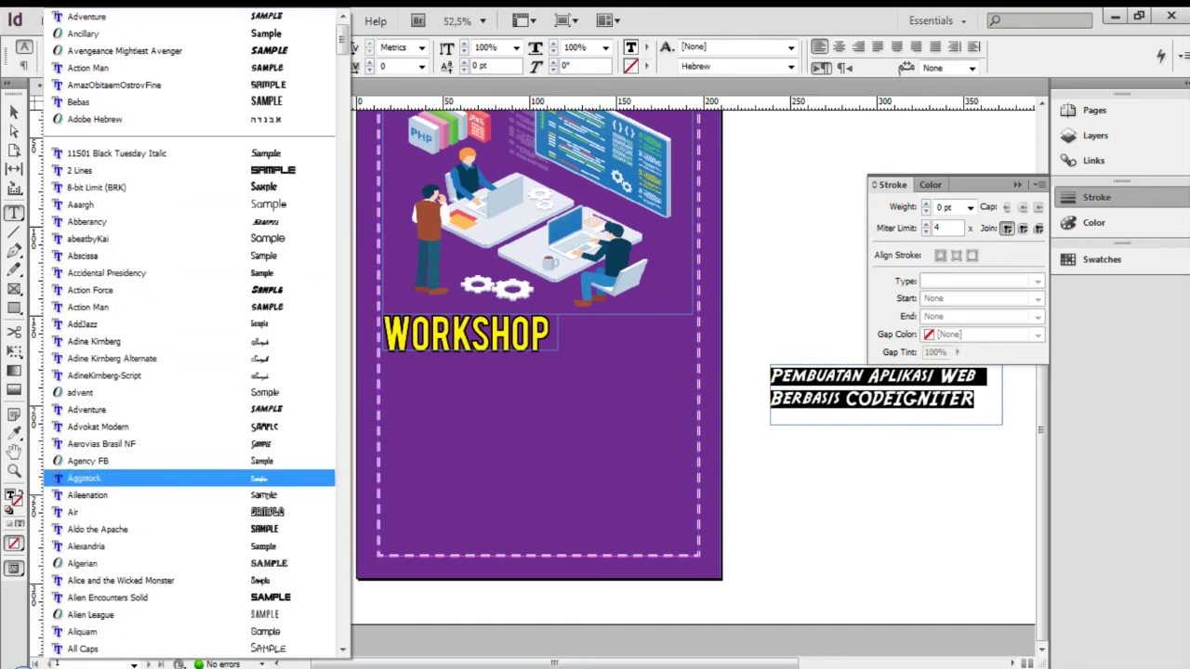
left_click(108, 598)
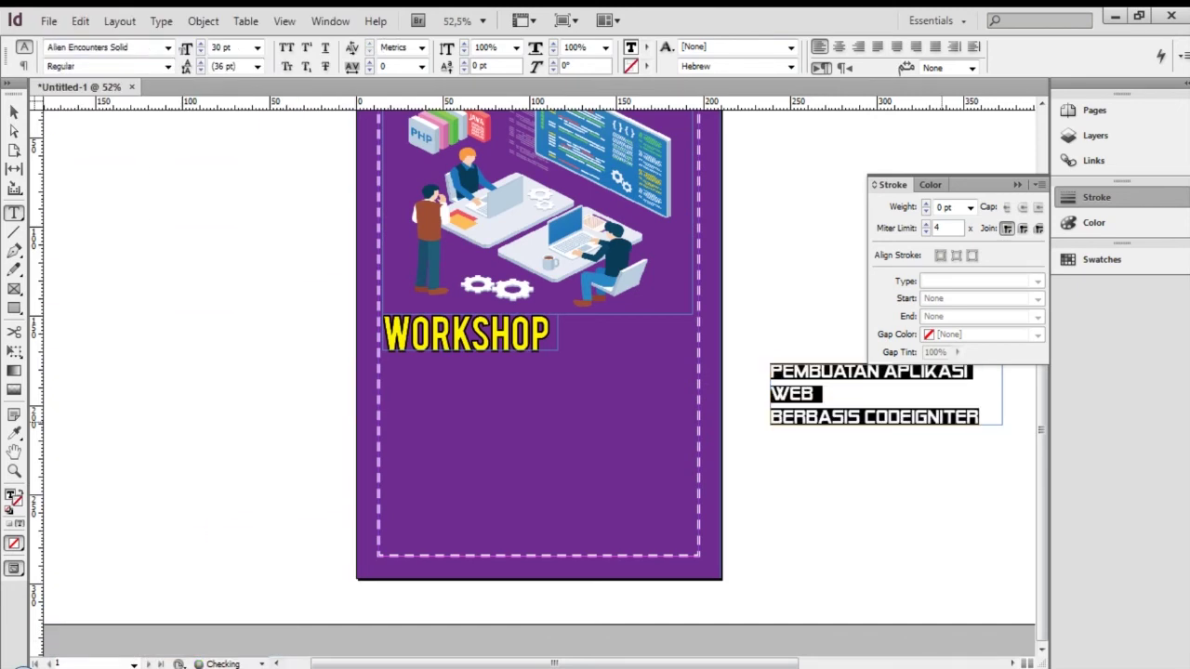
left_click(169, 48)
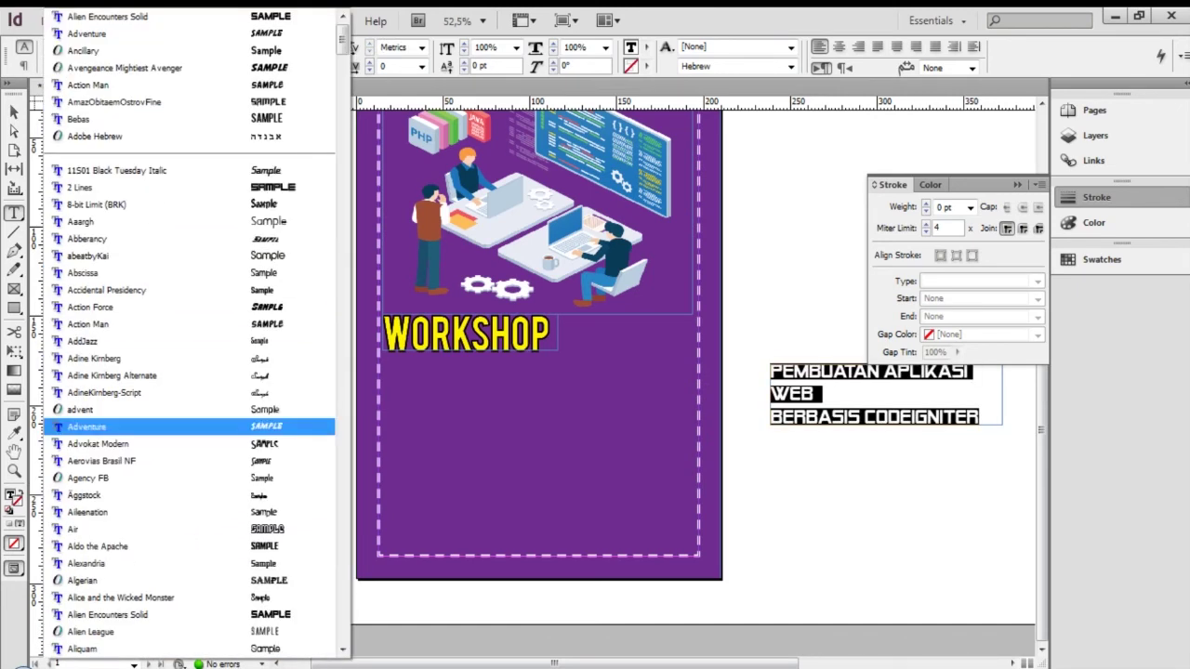
scroll(104, 581, "down", 4)
left_click(104, 564)
Reselect the subtitle text and try the Air font
left_click(922, 401)
key("Escape")
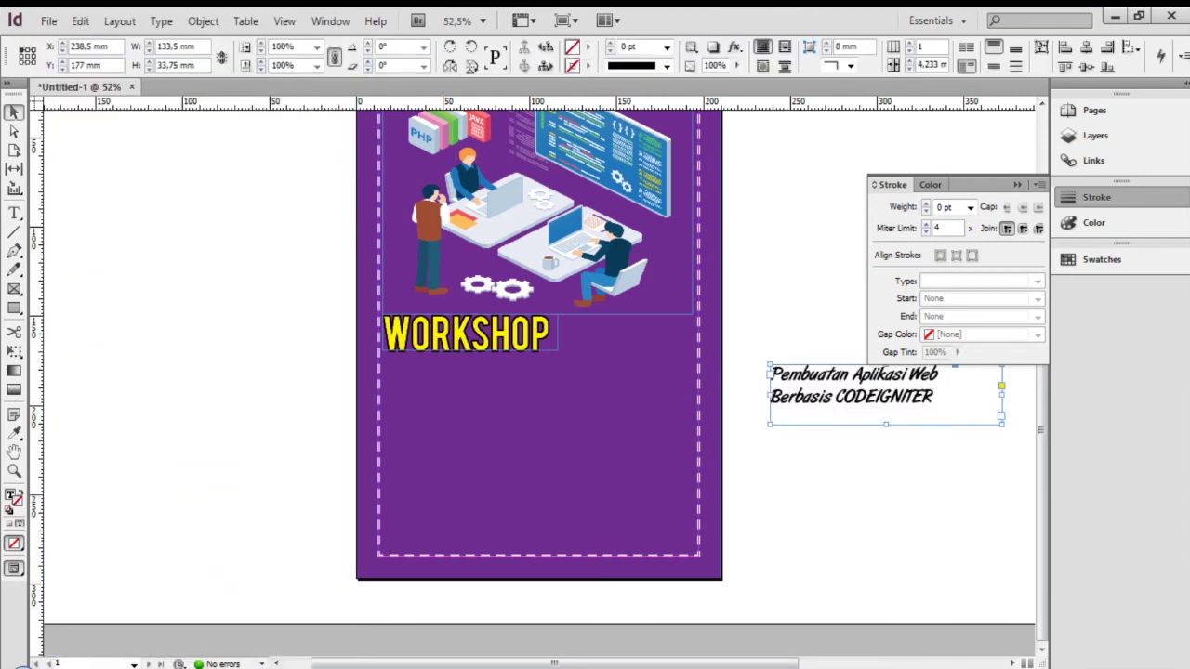
double_click(922, 397)
left_click_drag(934, 397, 751, 372)
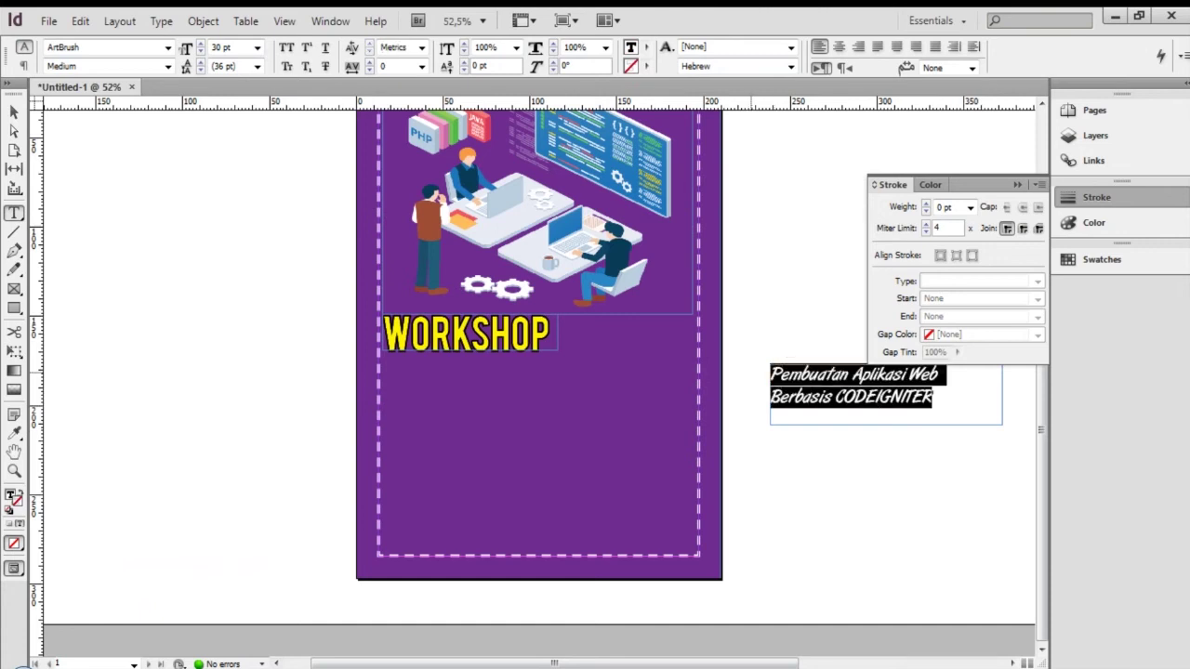
left_click(167, 47)
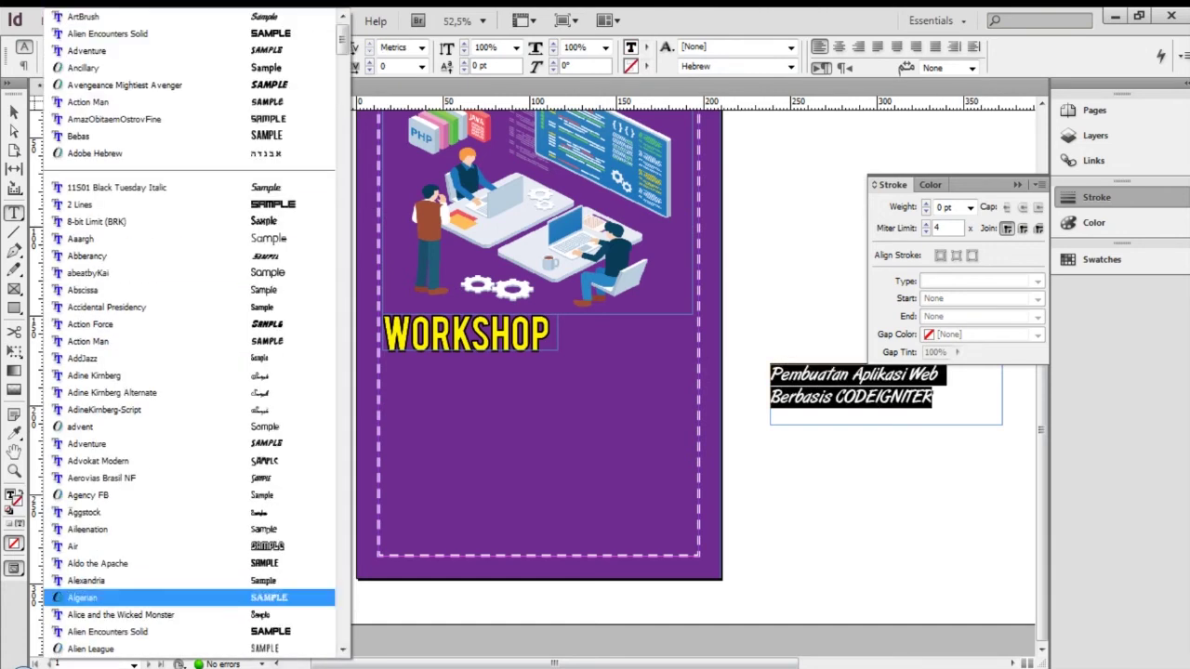
key("Up")
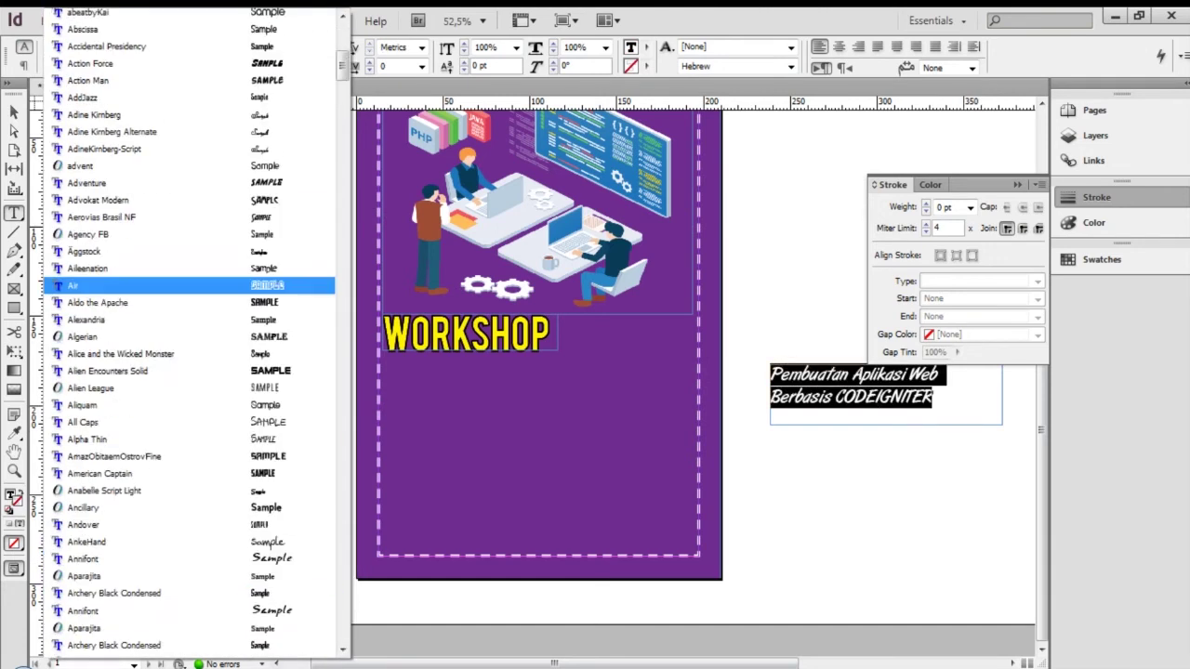
key("Return")
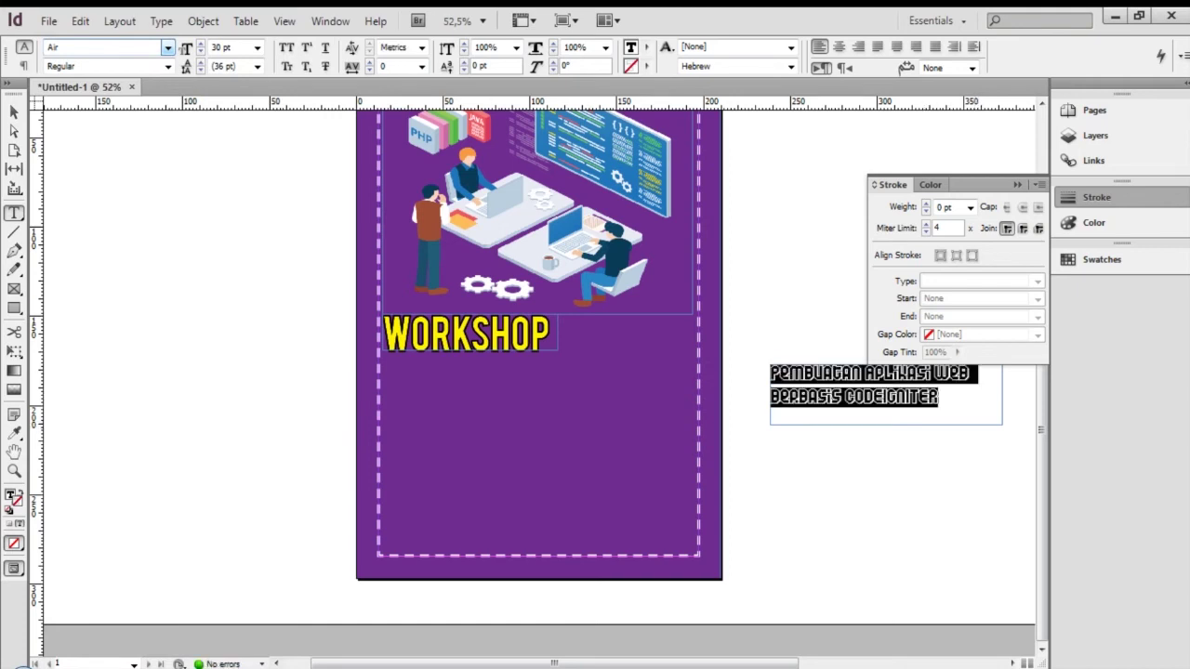
Try 8-bit Limit (BRK), then set the subtitle in Archery Black Condensed
left_click(167, 48)
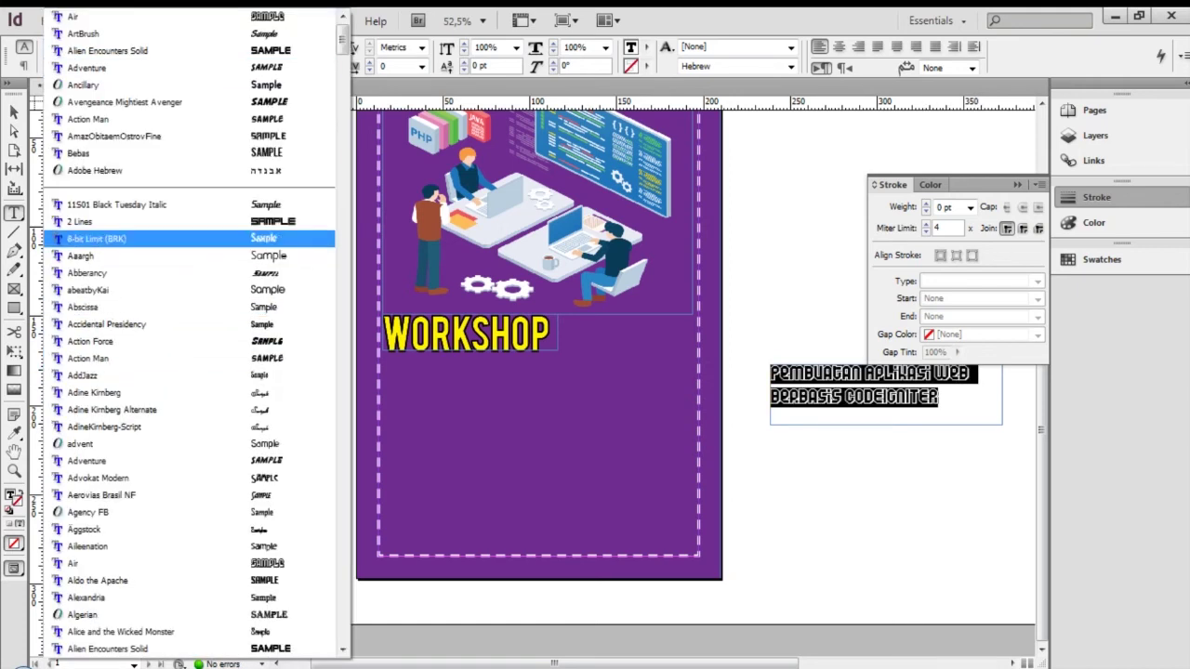
key("Return")
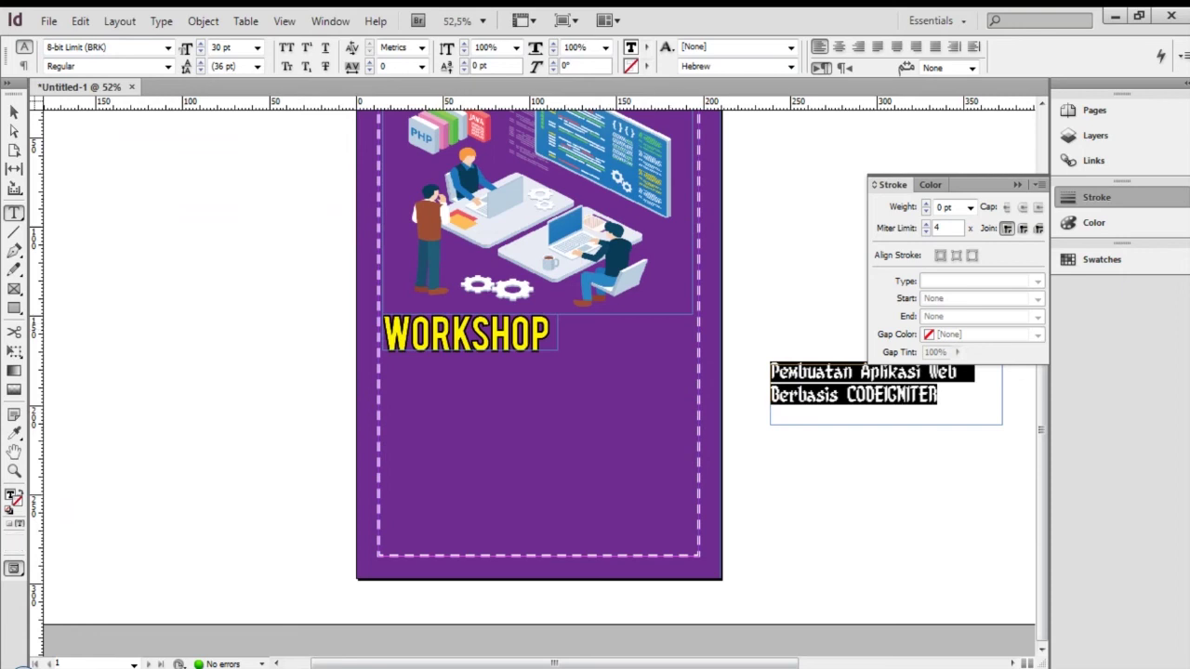
left_click(168, 47)
scroll(177, 482, "down", 1)
scroll(176, 520, "down", 4)
key("Up")
key("Return")
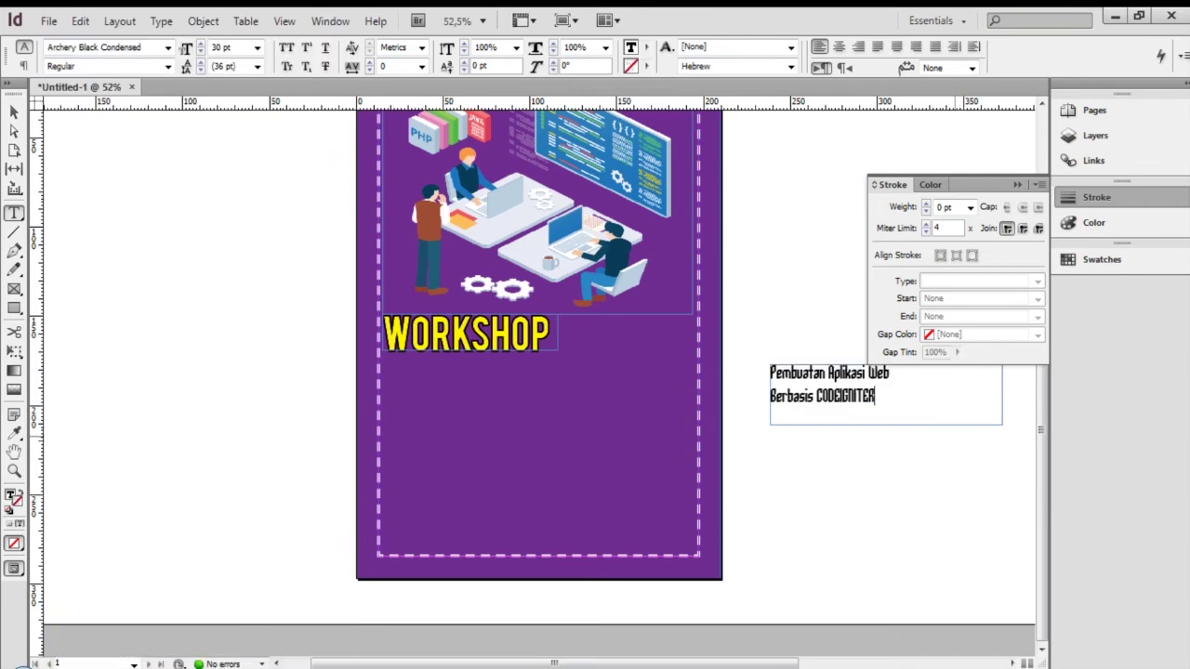
key("ctrl+a")
left_click(168, 47)
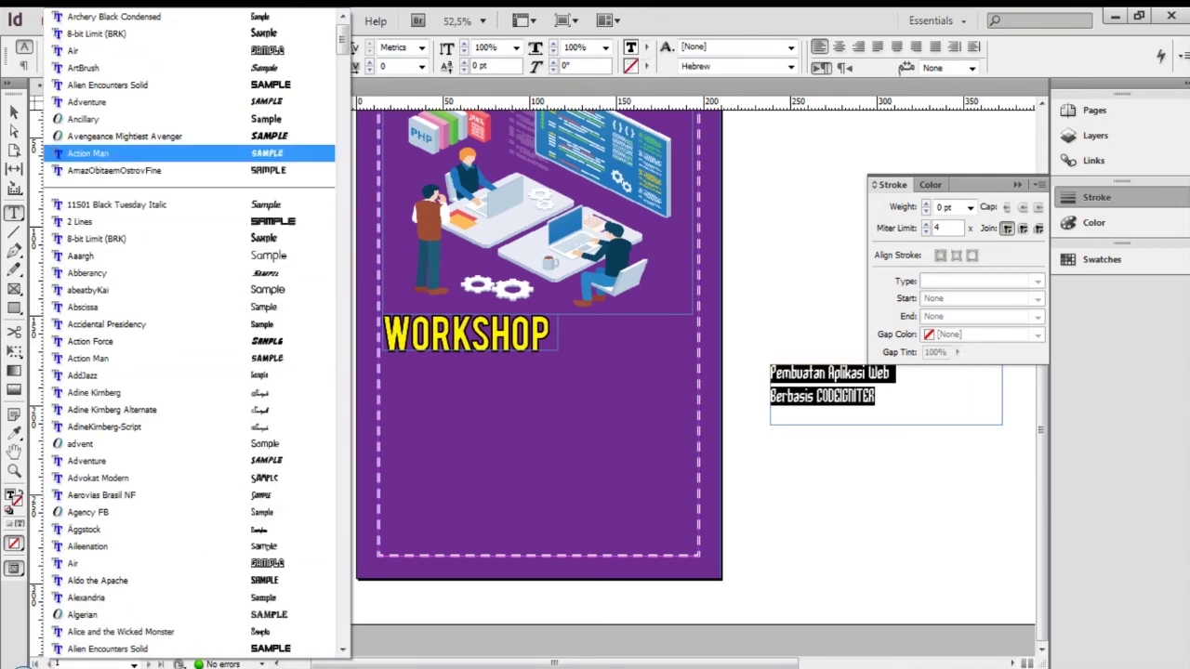
left_click_drag(342, 46, 342, 324)
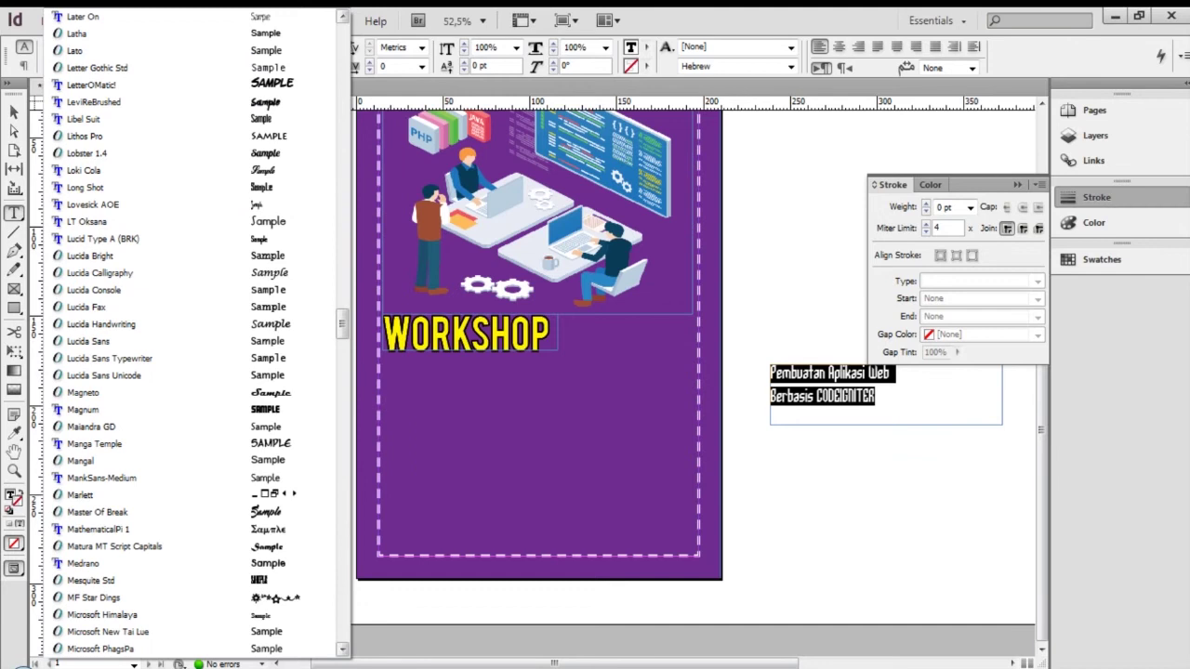
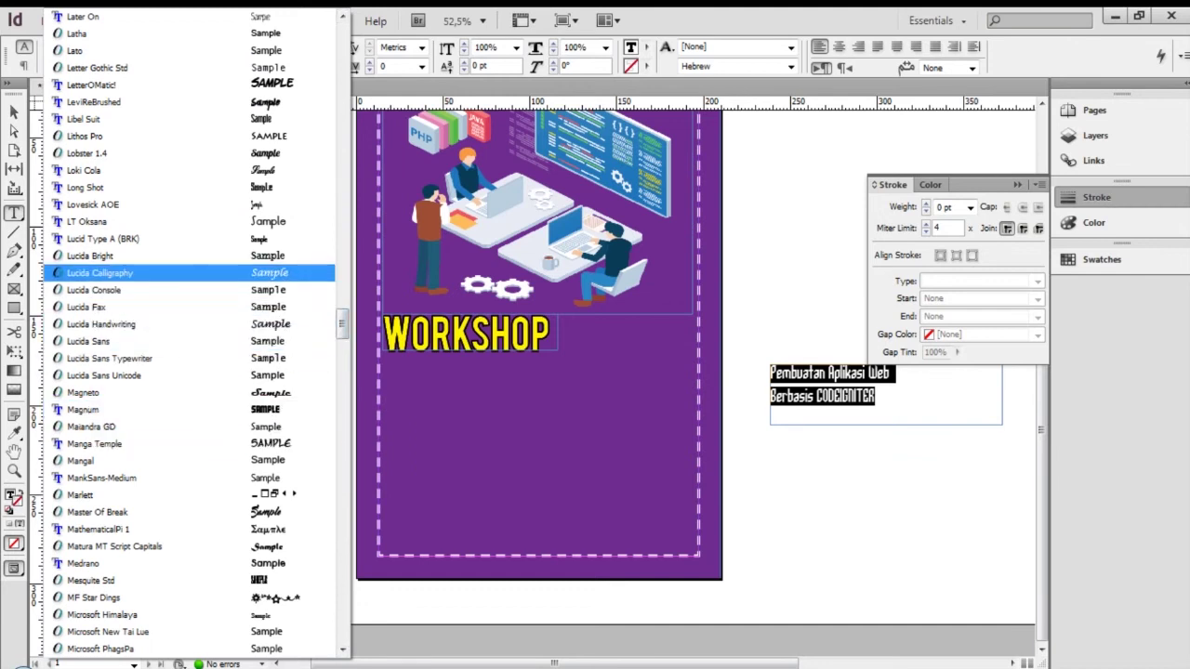
Try Lucida Calligraphy, then set the whole subtitle in Haettenschweiler
left_click(99, 273)
left_click(822, 401)
key("ctrl+a")
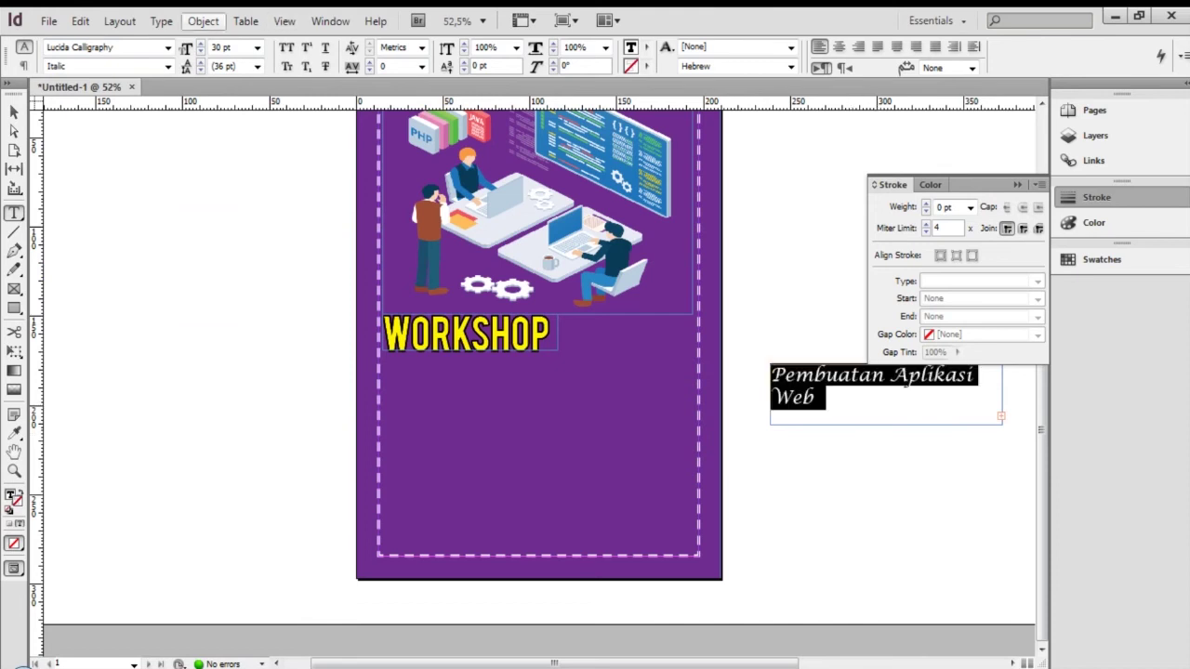
left_click(168, 47)
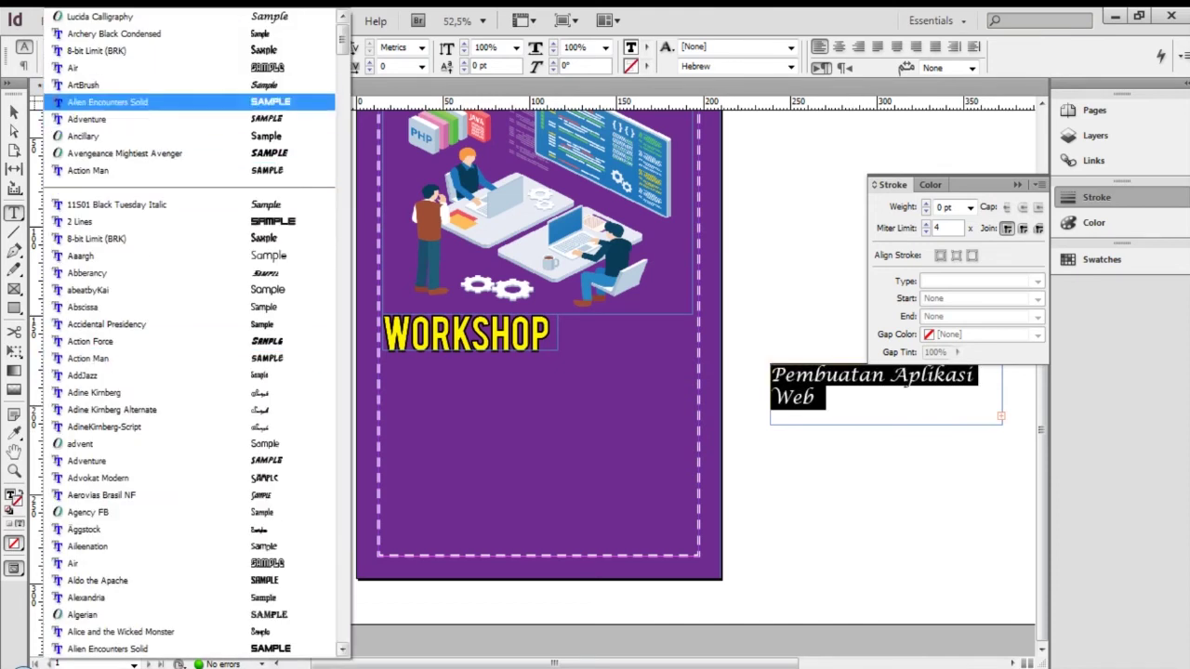
left_click_drag(343, 40, 343, 260)
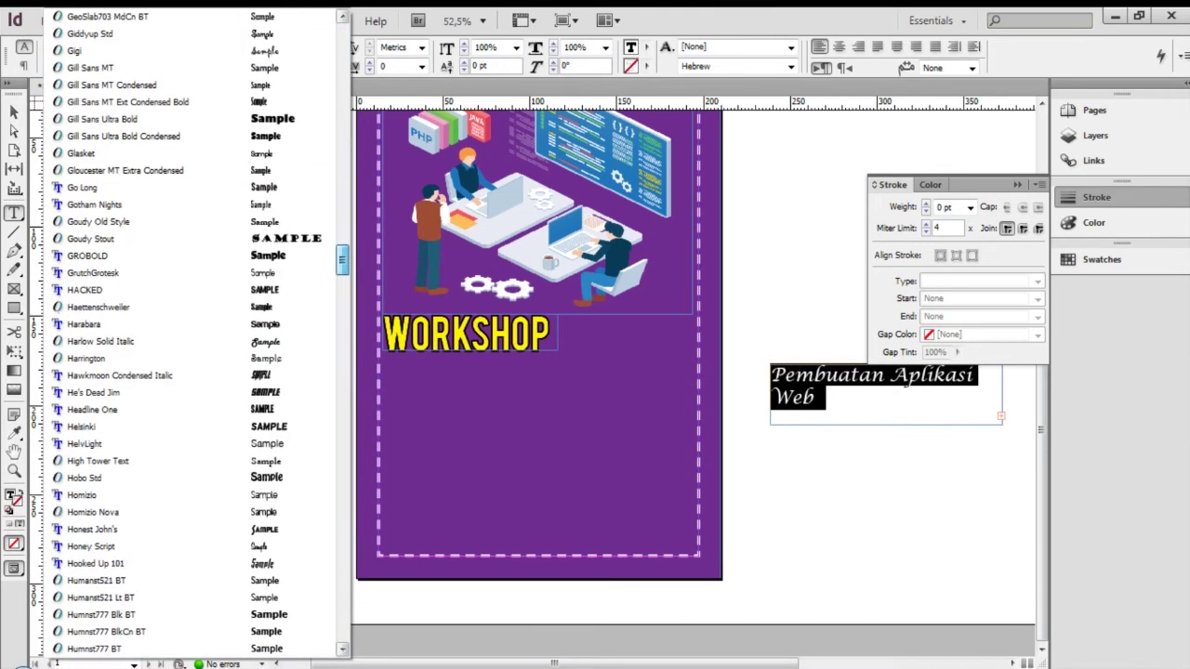
left_click(98, 306)
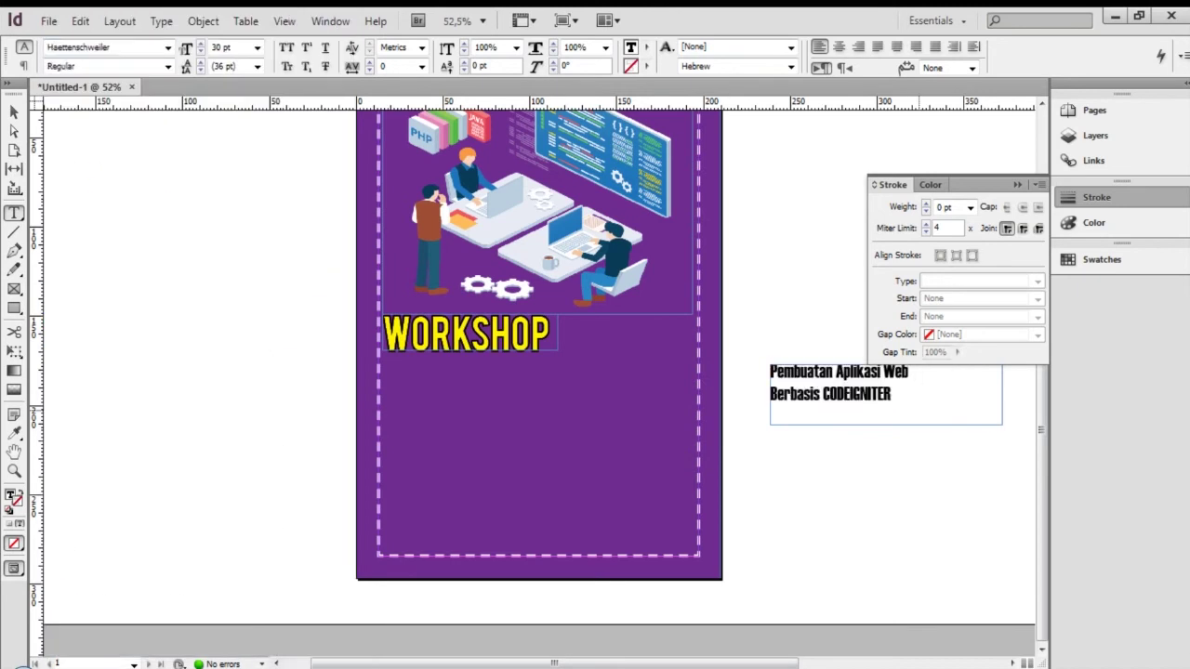
Size the subtitle to 72 pt and move its frame onto the poster below WORKSHOP
left_click(257, 48)
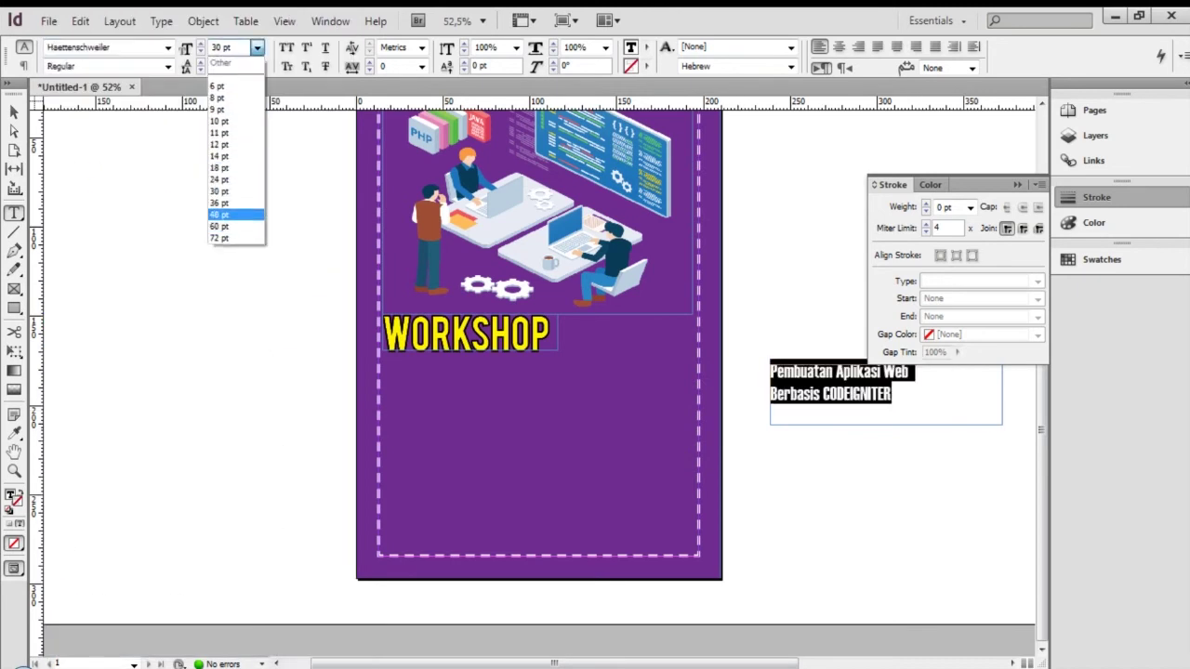
left_click(231, 238)
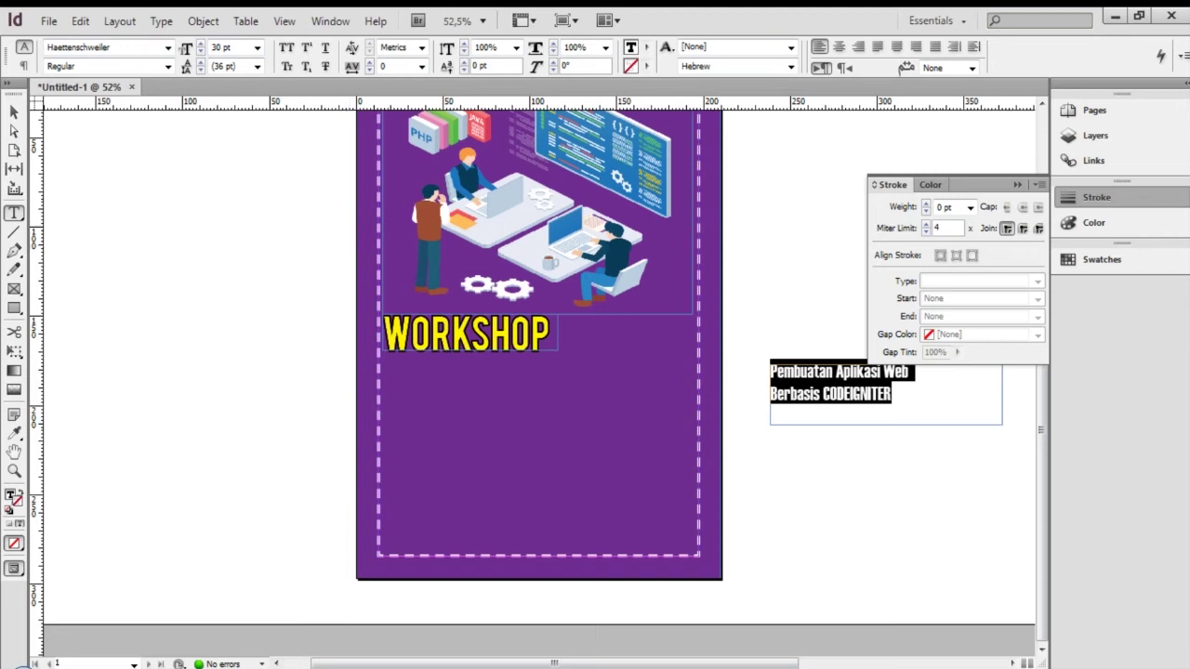
left_click(256, 48)
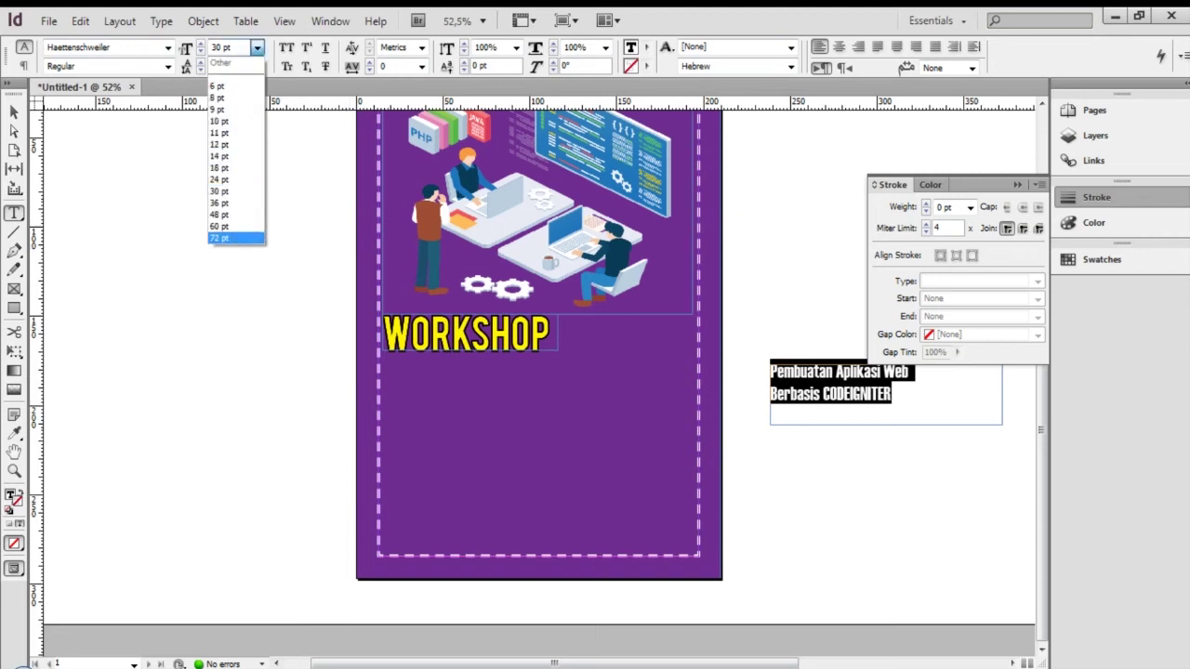
left_click(231, 237)
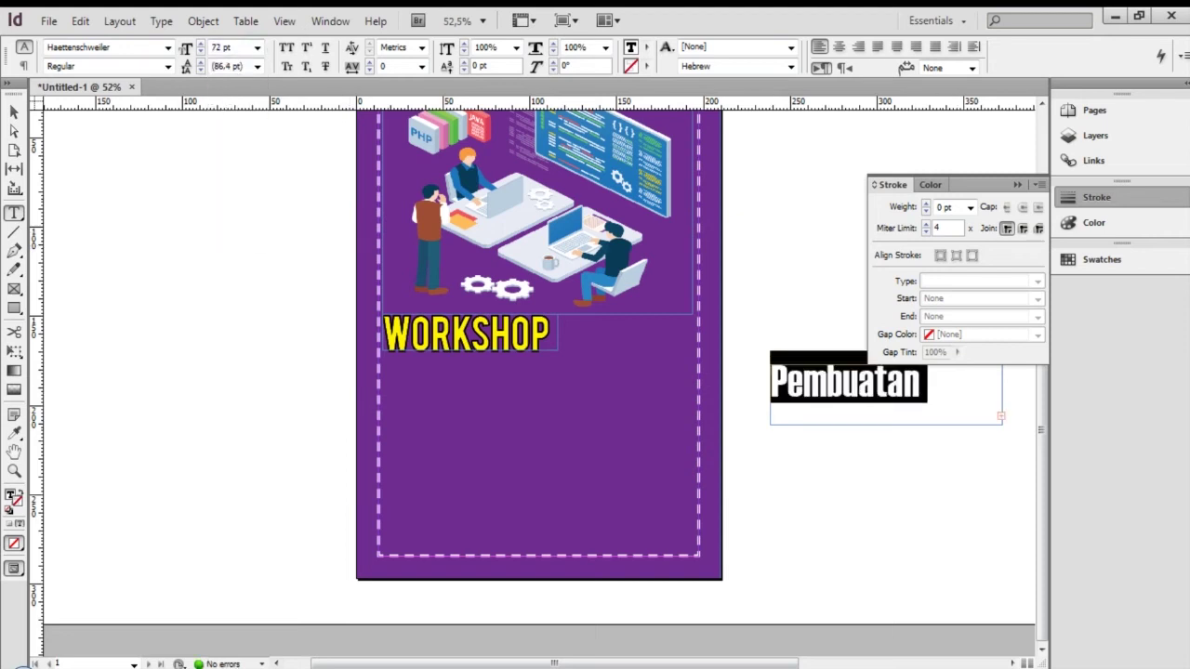
key("Escape")
left_click_drag(884, 389, 496, 373)
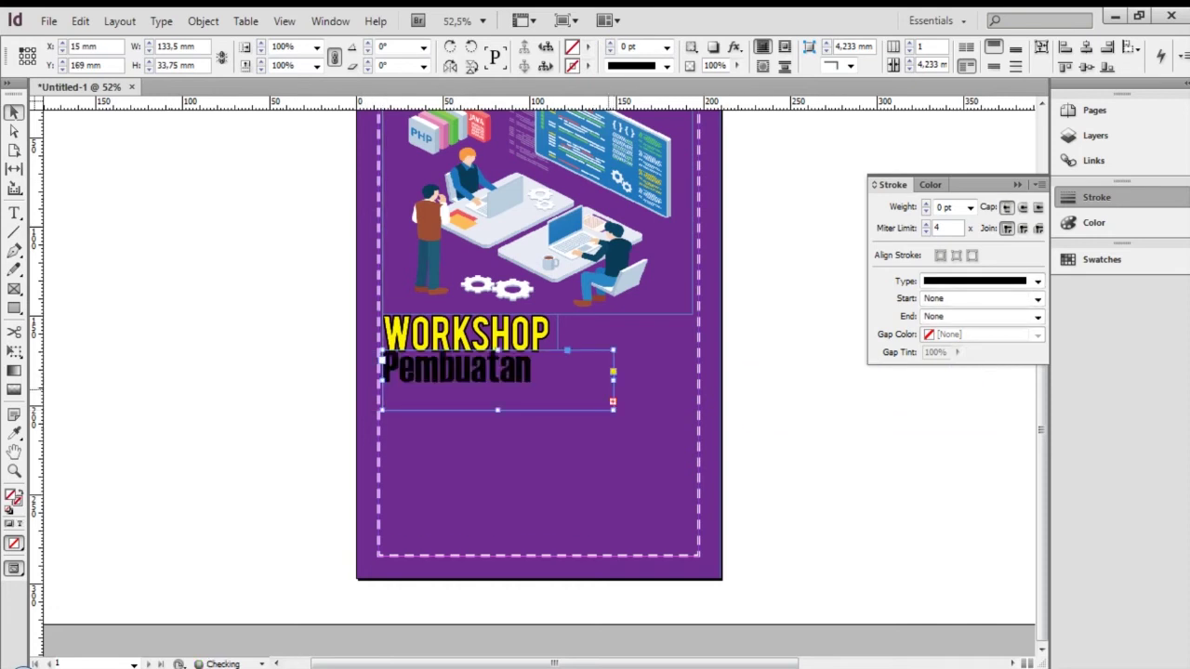
Enlarge the subtitle frame to show all the text and set it to 48 pt
left_click_drag(613, 409, 748, 491)
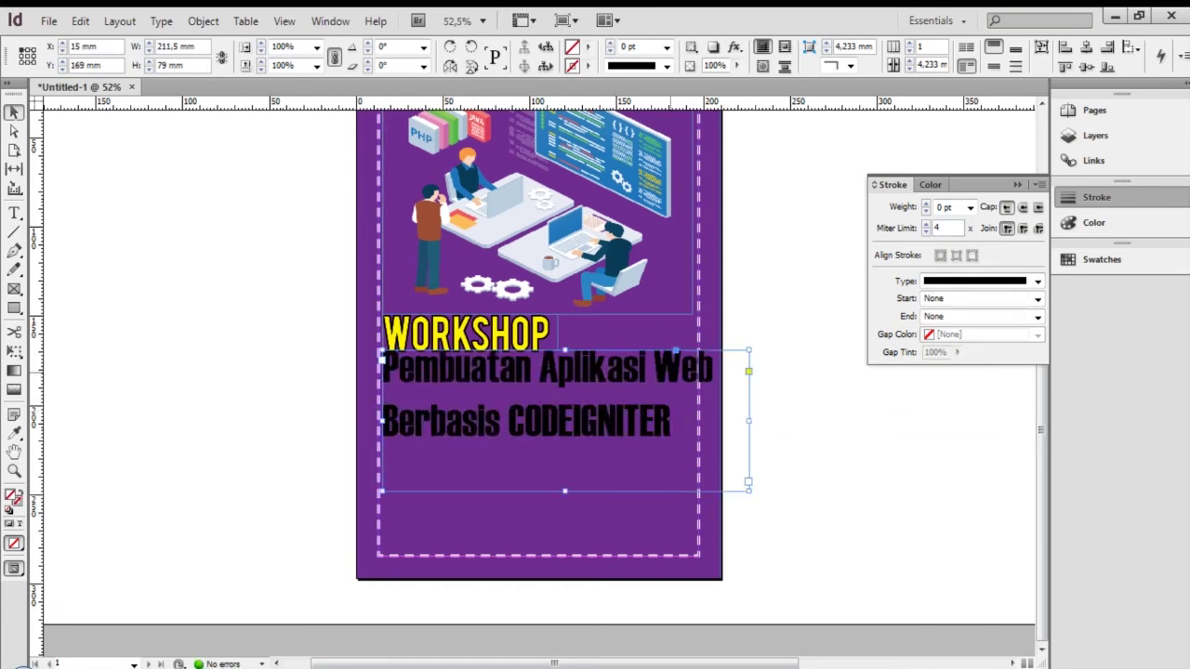
key("t")
key("ctrl+a")
left_click(257, 48)
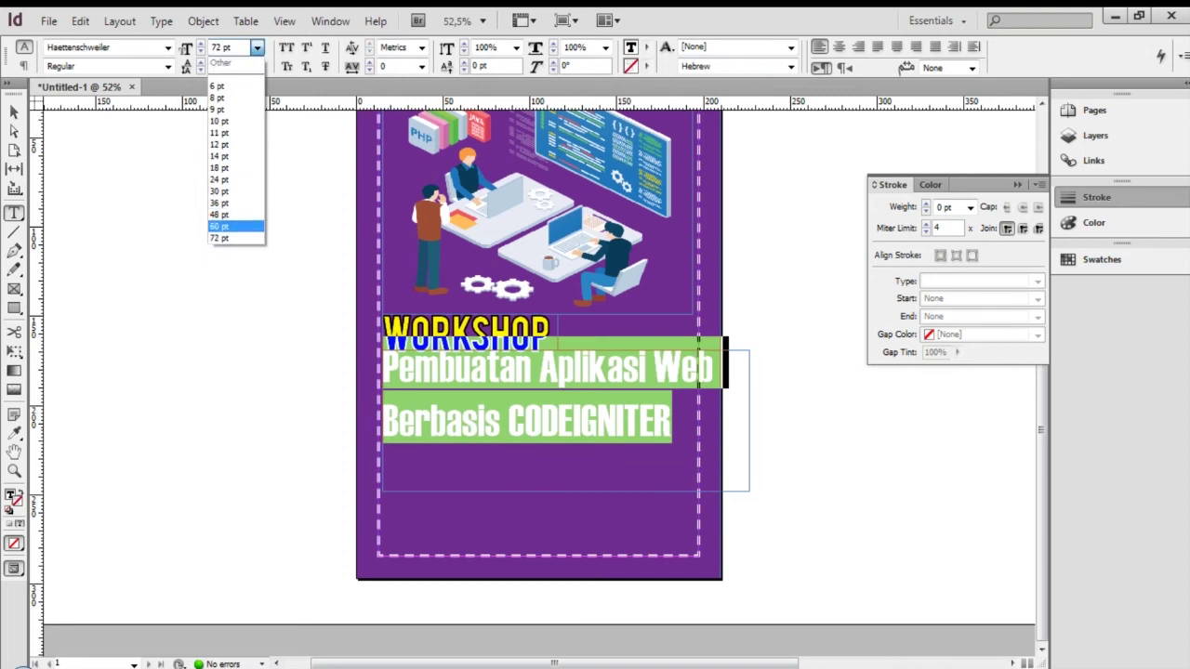
left_click(218, 215)
Shrink the subtitle frame to fit its text and nudge it down slightly
left_click(595, 398)
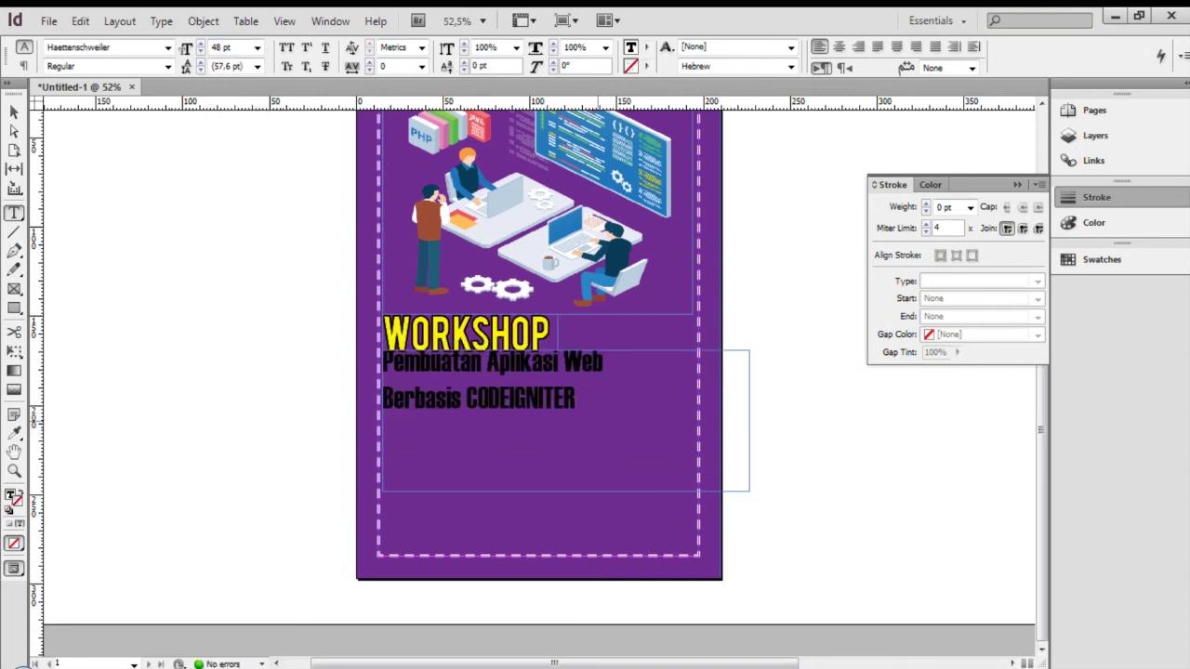
key("Escape")
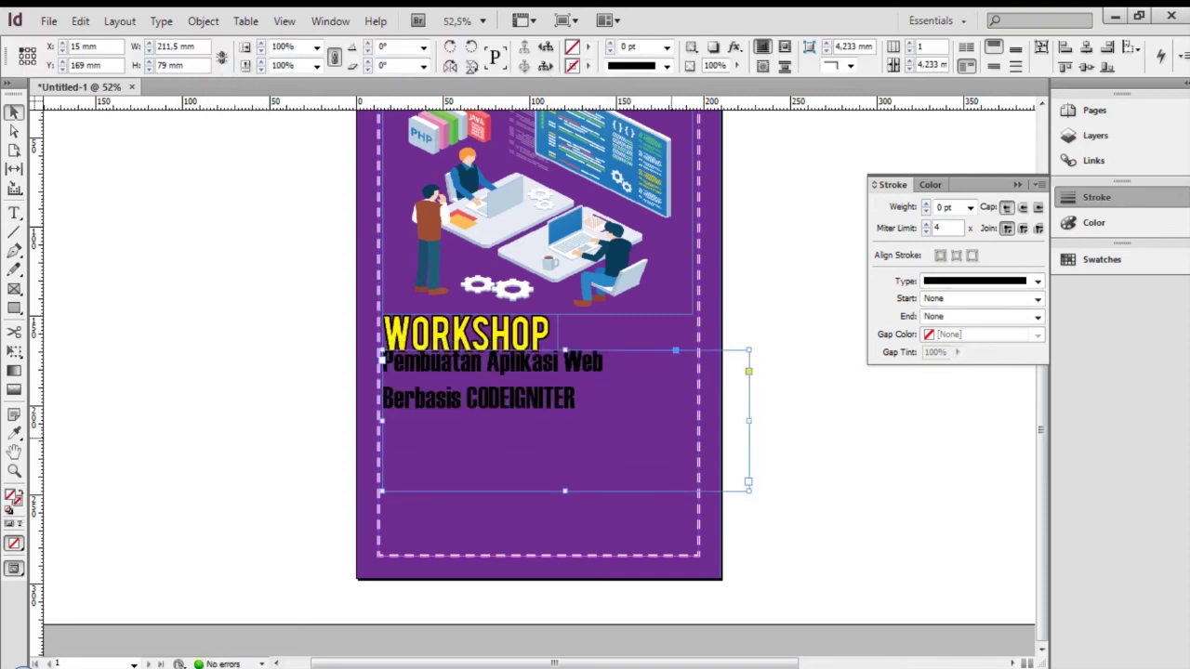
left_click_drag(666, 430, 614, 416)
key("Down")
key("Down")
key("Down")
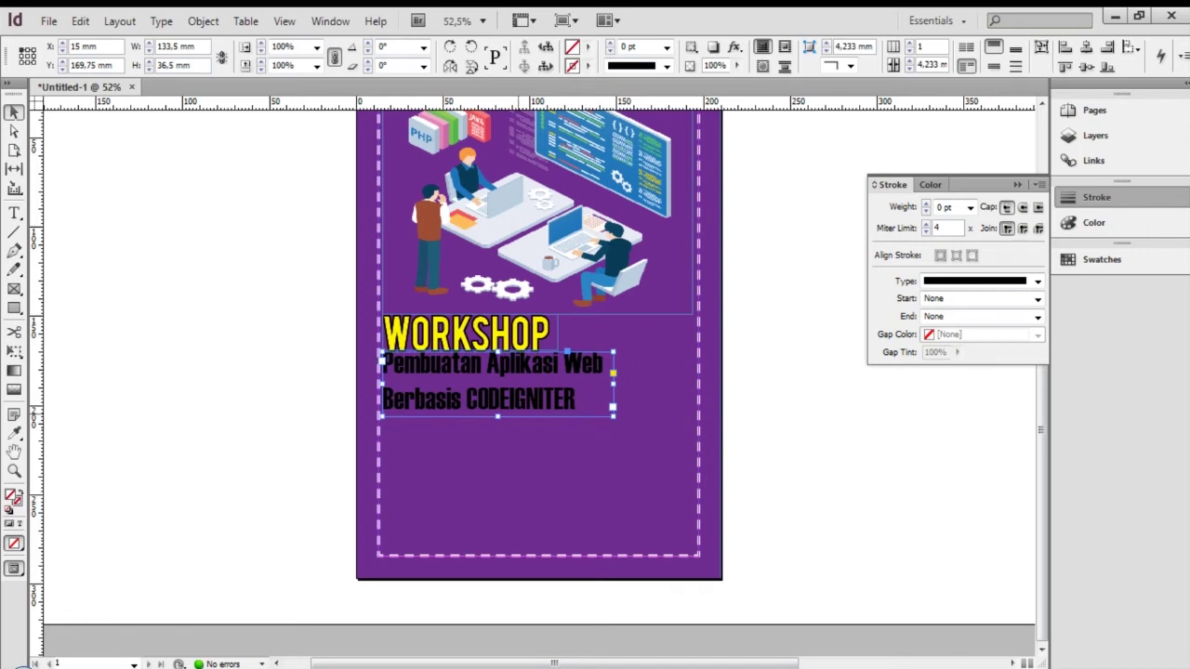
Make the subtitle text white using the [Paper] fill swatch
key("Return")
key("ctrl+a")
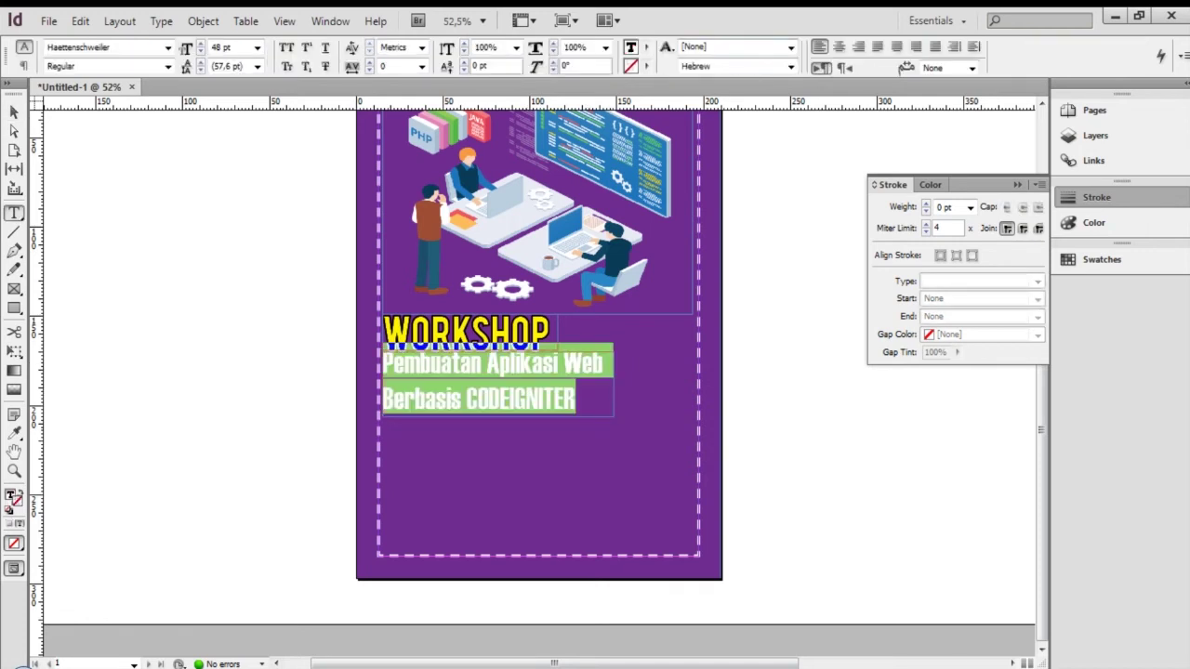
left_click(647, 48)
left_click(681, 121)
left_click(577, 379)
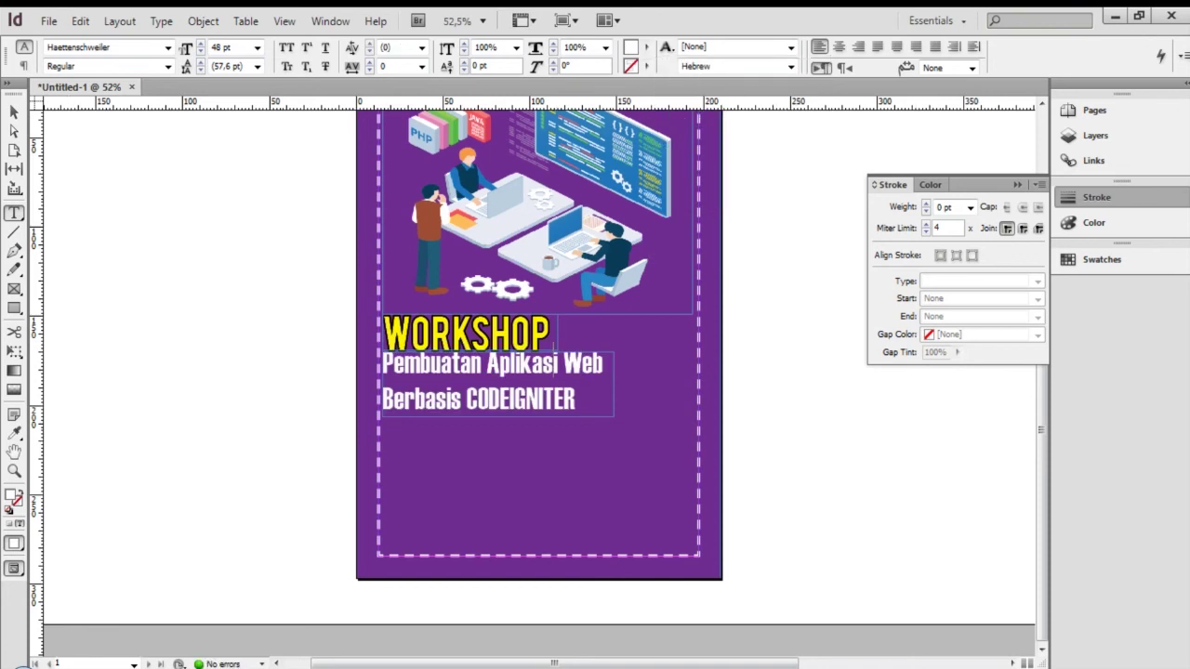
Nudge the subtitle frame right and down, trying and undoing two height trims
key("Escape")
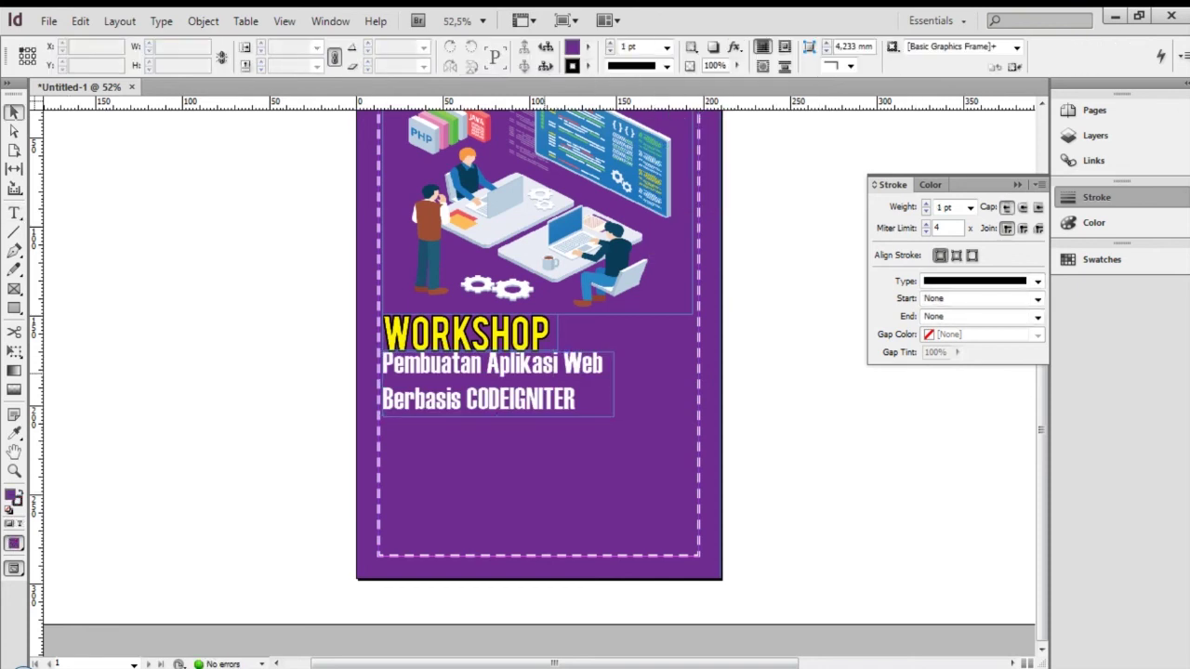
key("Right")
key("Right")
key("Right")
key("Down")
key("Down")
key("Down")
key("Down")
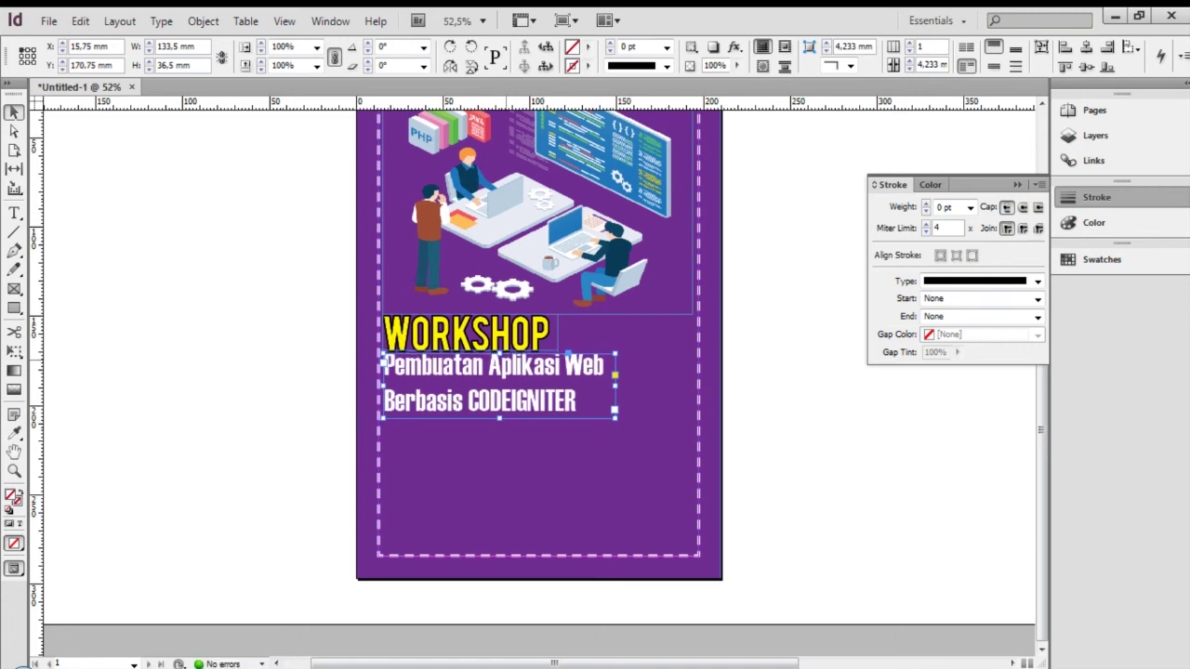
left_click_drag(500, 355, 500, 360)
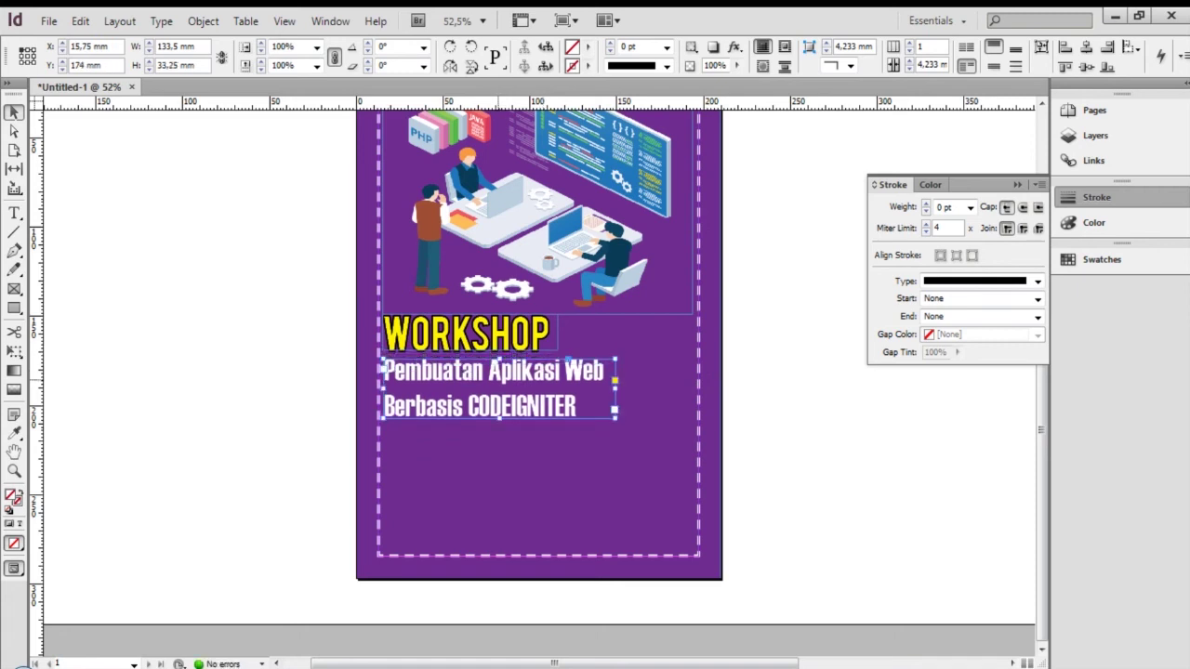
key("ctrl+z")
left_click_drag(500, 418, 501, 410)
key("ctrl+z")
Reduce the subtitle's vertical scale in small increments, then nudge the frame up
double_click(516, 402)
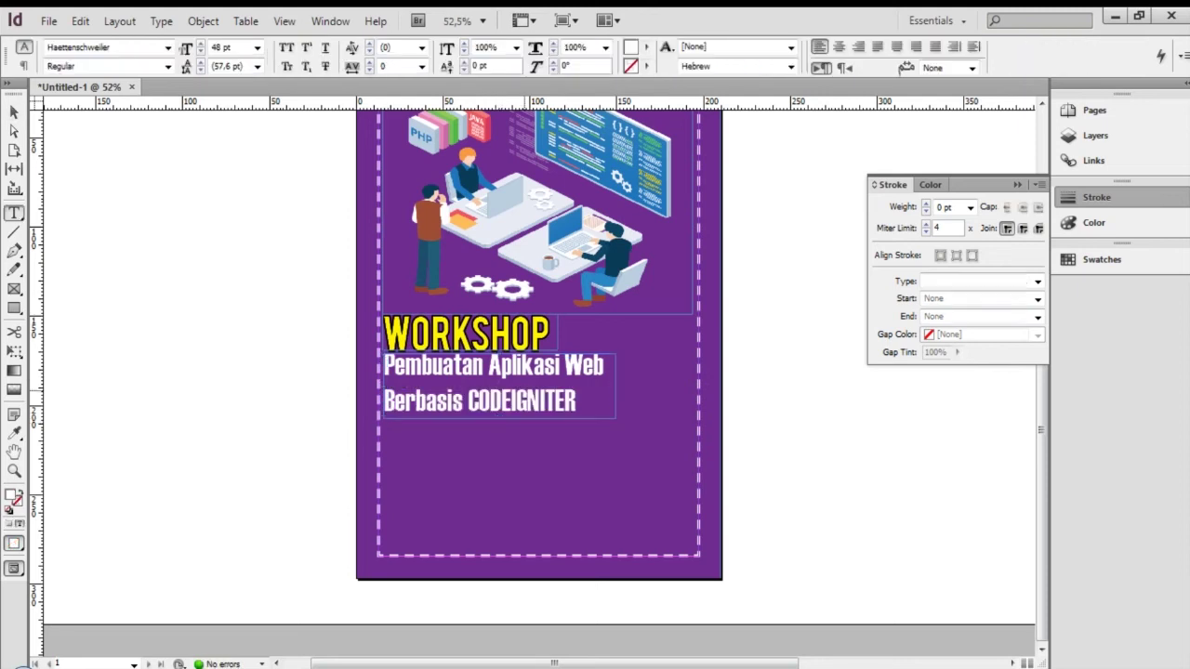
key("ctrl+a")
left_click(464, 51)
left_click(464, 52)
left_click(464, 51)
left_click(464, 52)
left_click(464, 51)
left_click(463, 51)
left_click(464, 51)
left_click(464, 51)
left_click(464, 51)
left_click(464, 51)
left_click(464, 51)
left_click(464, 51)
left_click(464, 51)
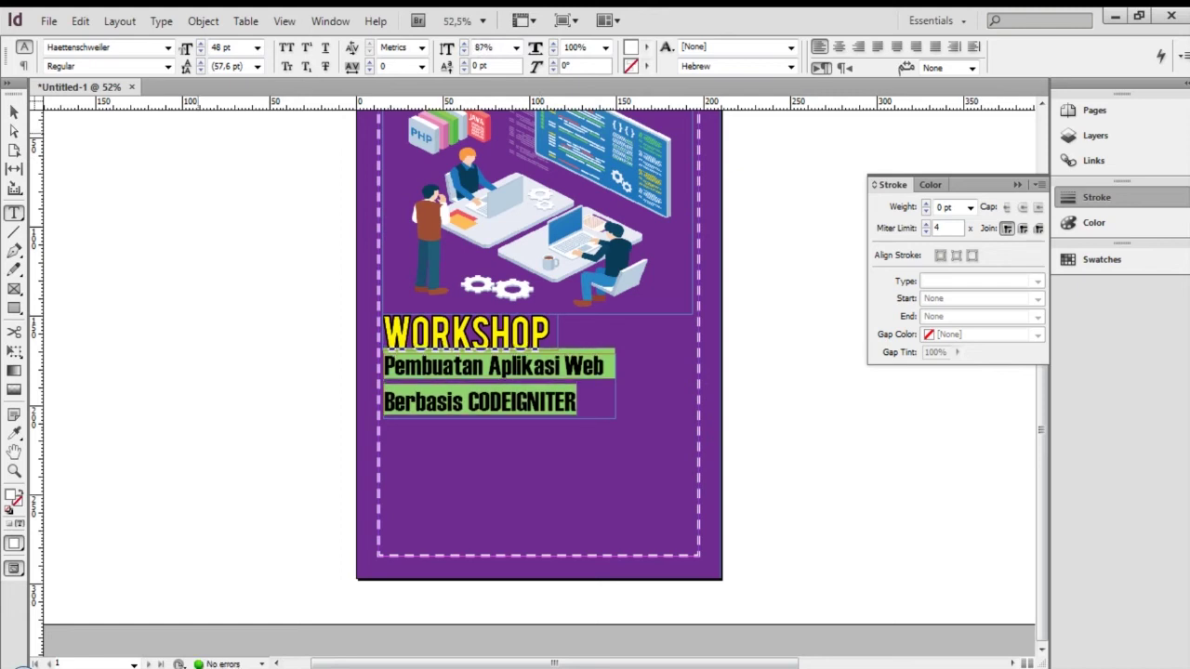
key("Escape")
key("Up")
key("Up")
key("Up")
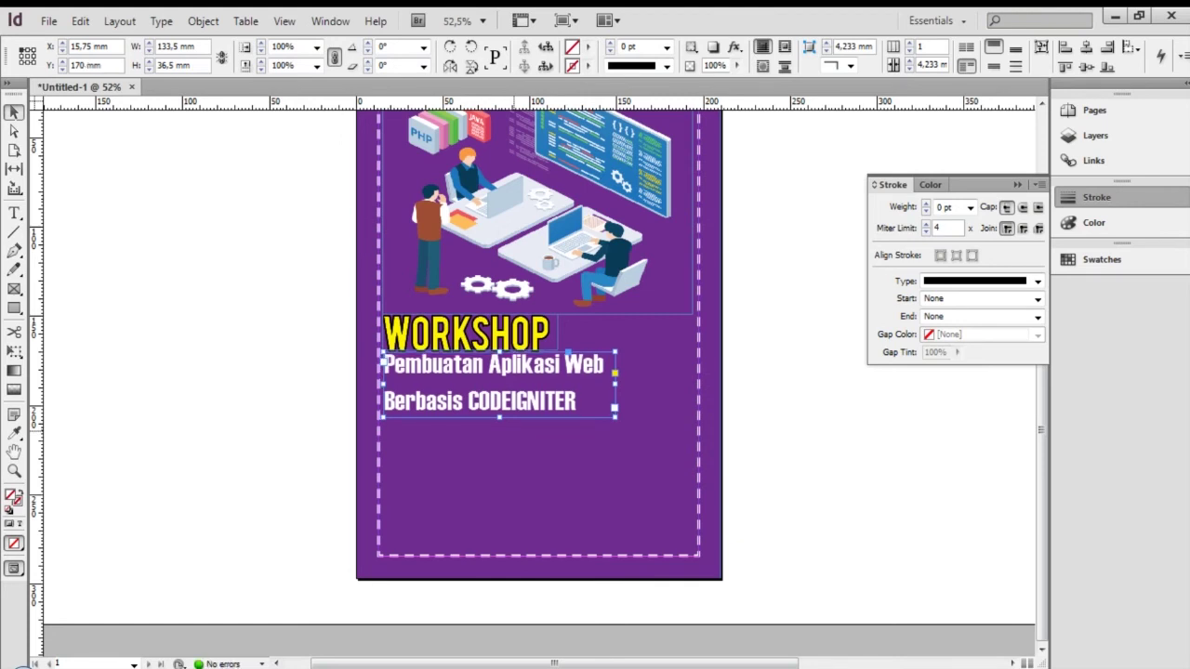
Try 110% vertical scale, reset the subtitle to 100%, and preview the poster full-screen
key("t")
key("ctrl+a")
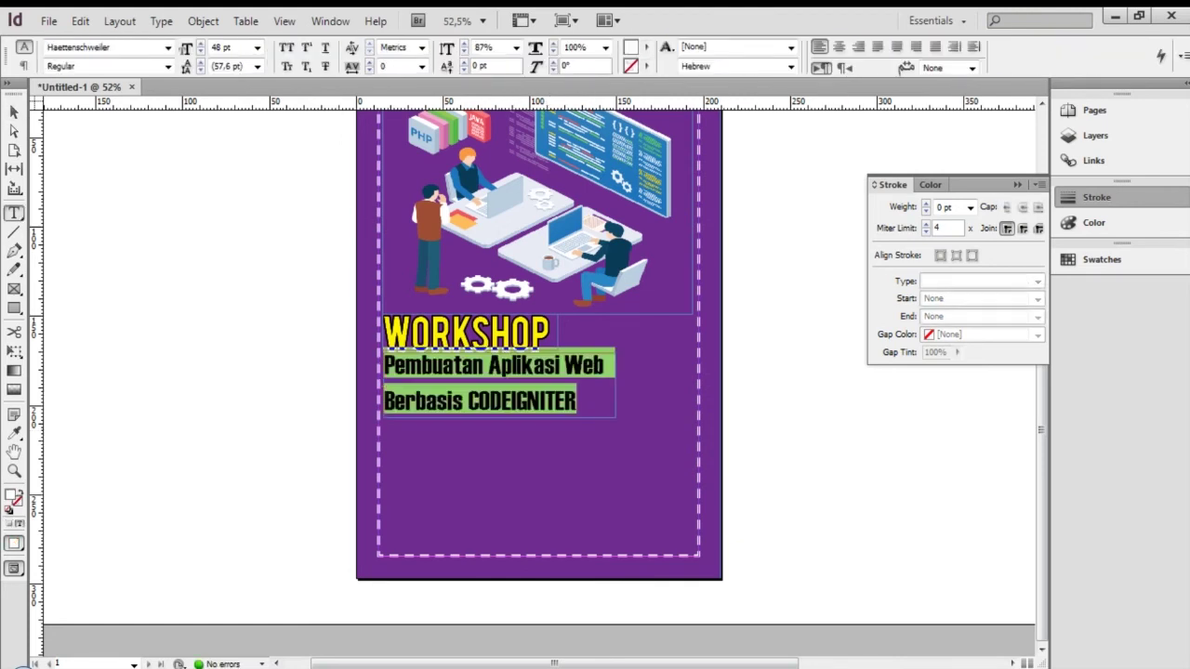
left_click(516, 47)
left_click(483, 109)
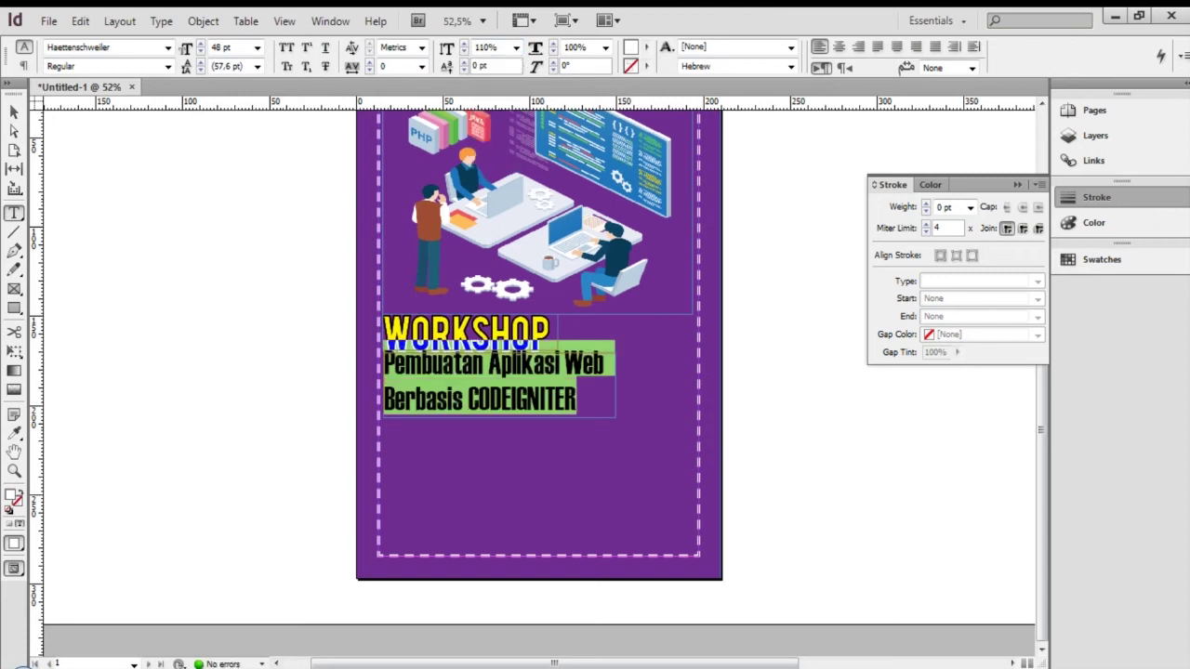
left_click(516, 47)
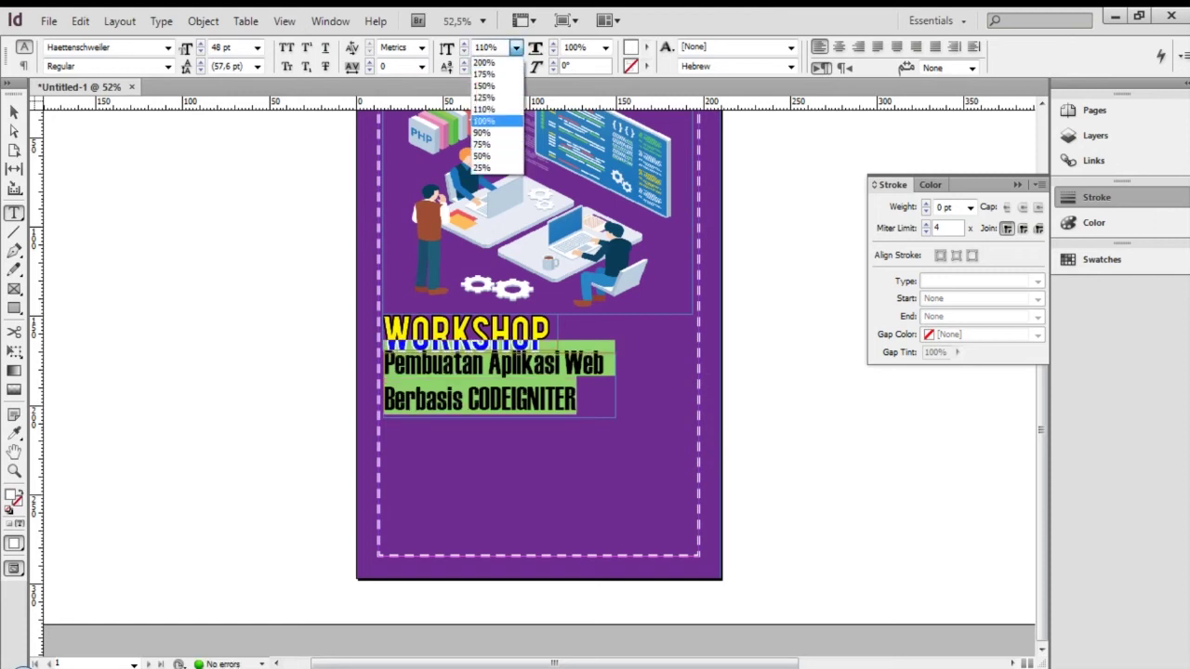
left_click(482, 144)
key("Escape")
key("ctrl+shift+a")
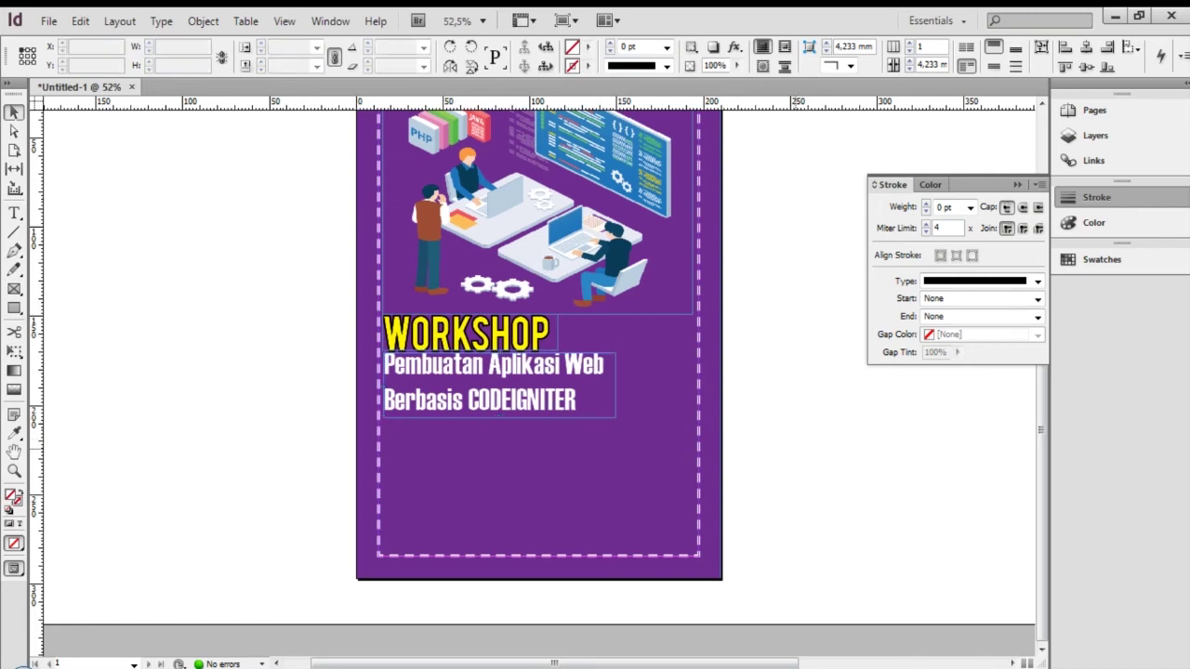
key("shift+w")
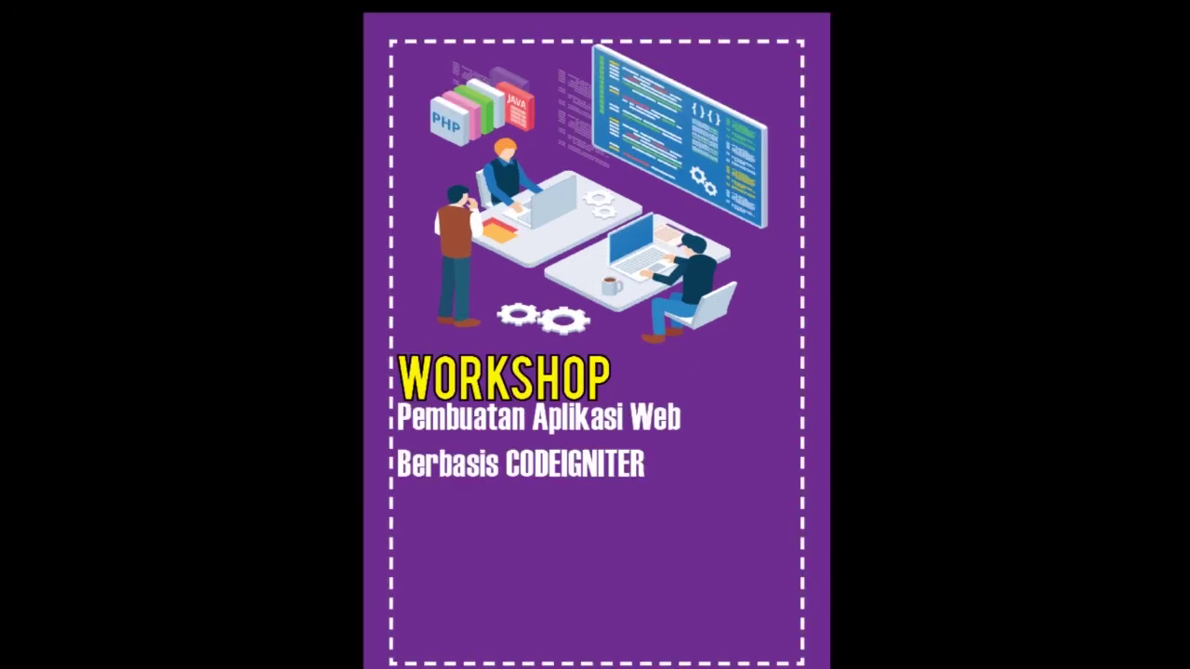
Widen the subtitle frame, shift it slightly right, and trim its height to 33.75 mm
key("shift+w")
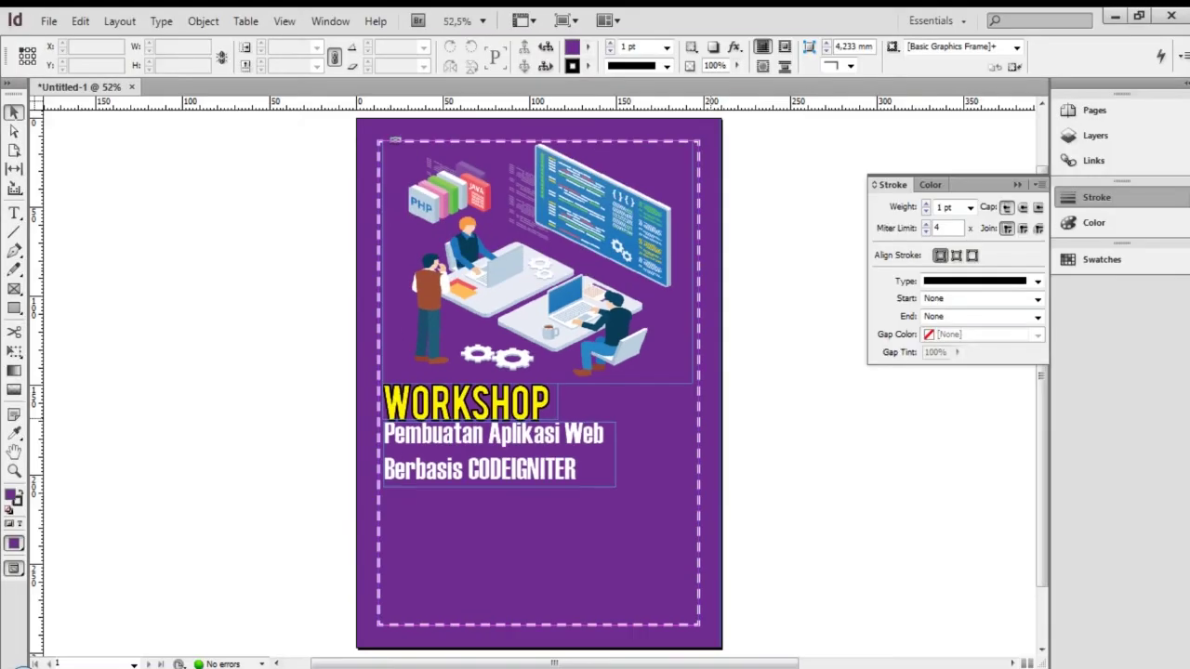
left_click(609, 454)
left_click_drag(615, 454, 633, 454)
left_click_drag(422, 437, 424, 440)
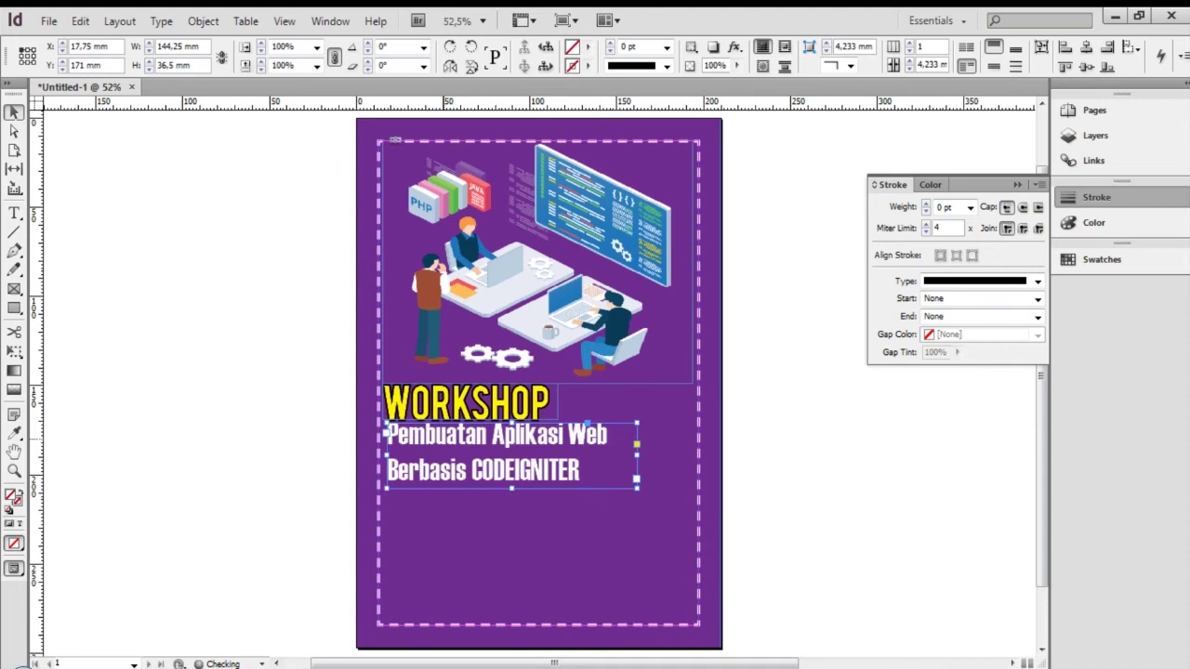
left_click(569, 506)
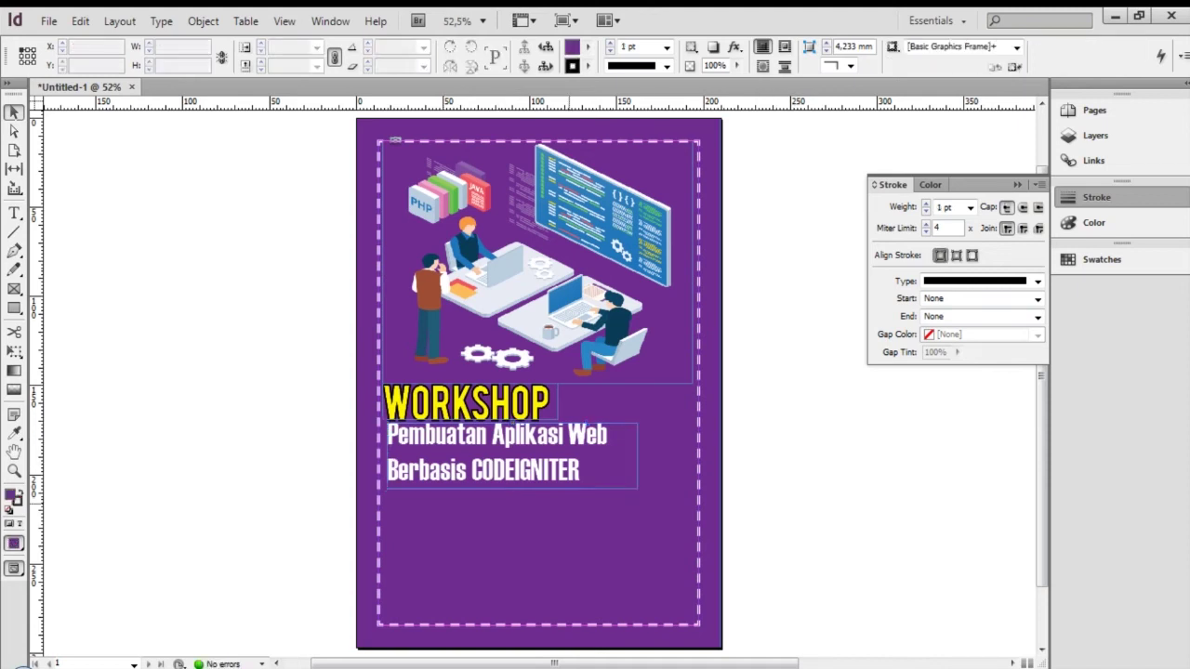
left_click(560, 485)
left_click_drag(513, 489, 514, 484)
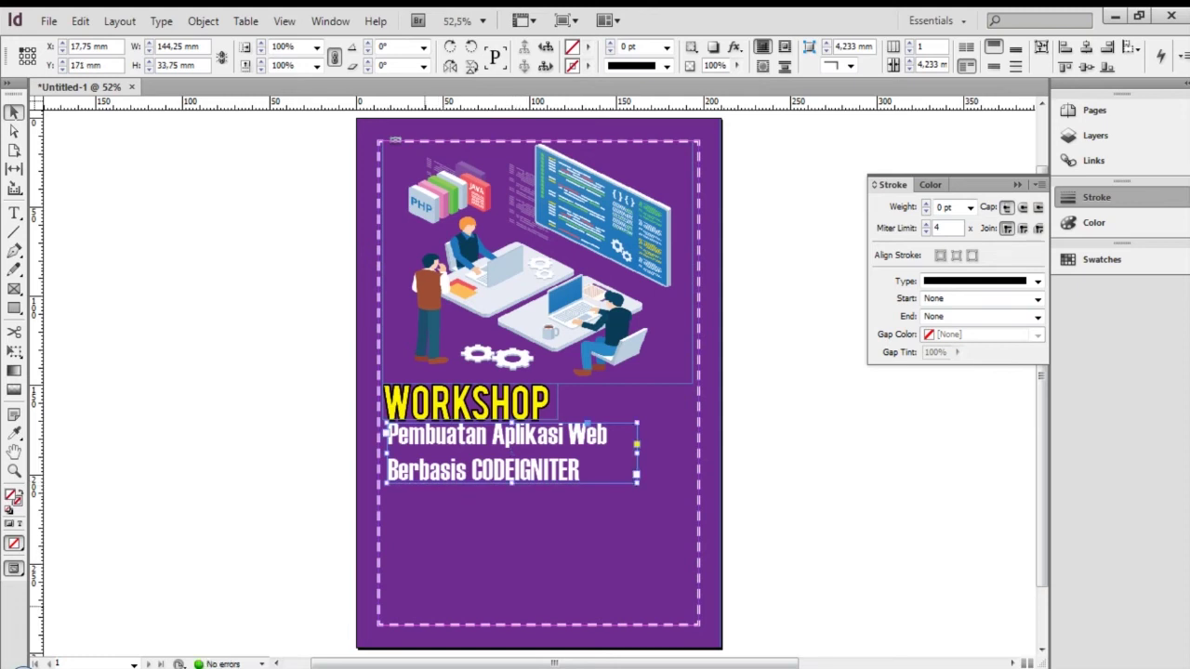
Create a text frame beside the page reading 'Pembicara' in Righteous 24 pt
key("t")
left_click_drag(797, 473, 906, 502)
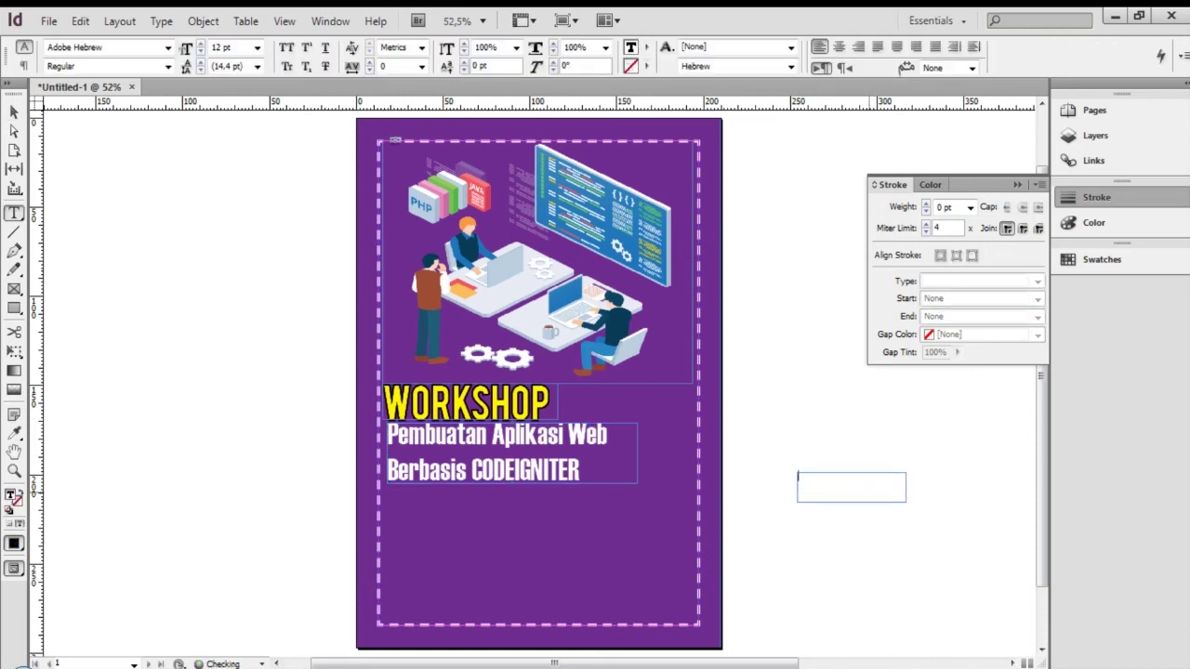
type("Pembu")
type("cara")
key("ctrl+a")
left_click(168, 46)
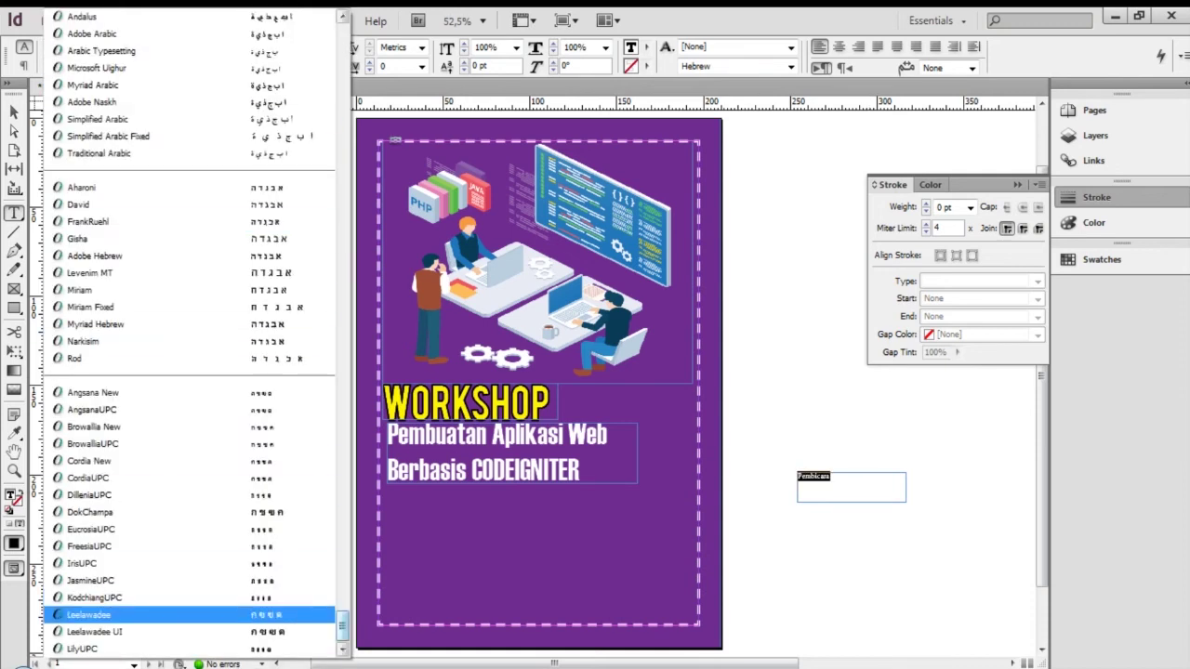
left_click_drag(342, 622, 342, 424)
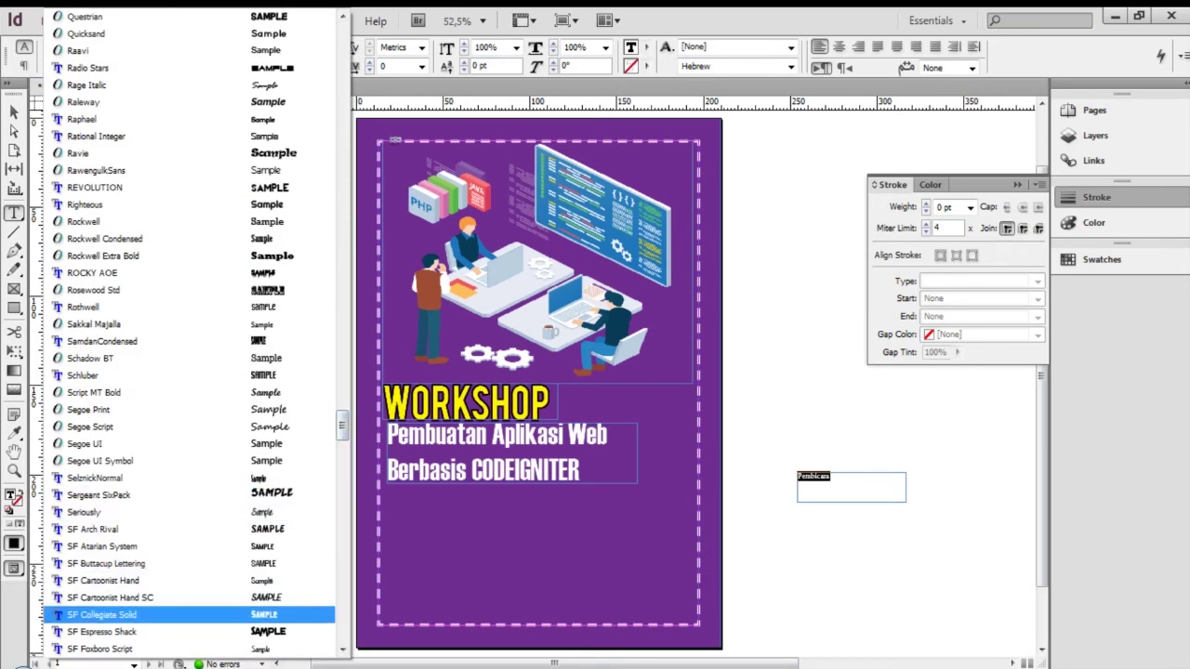
left_click(93, 203)
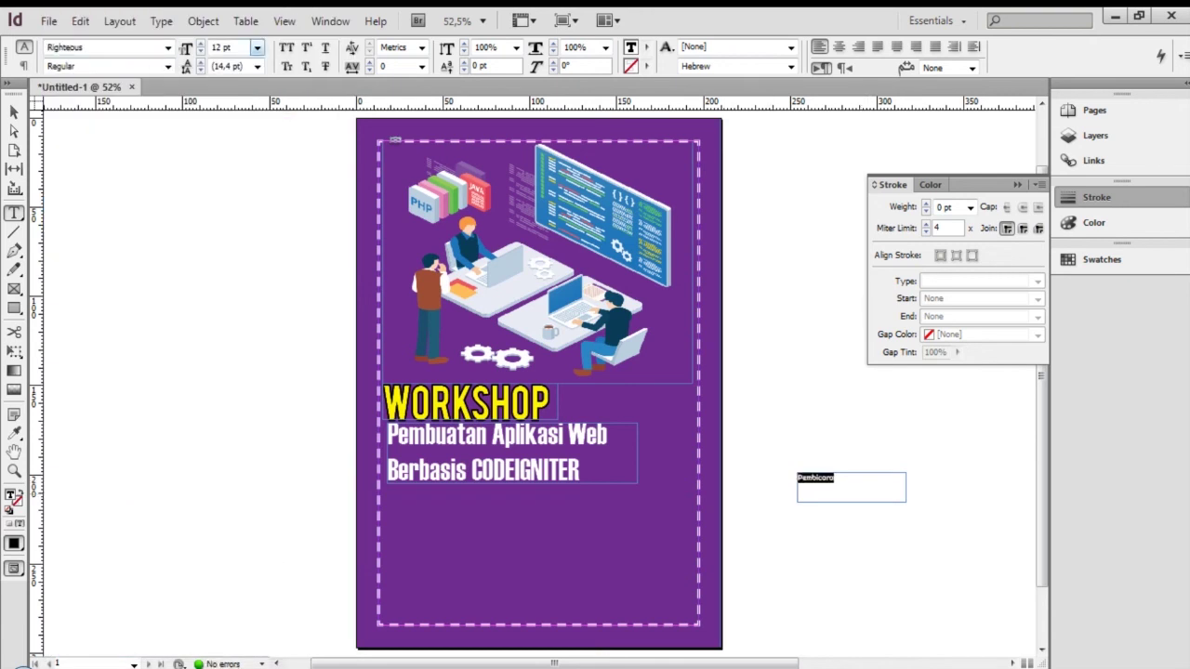
left_click(256, 47)
left_click(218, 180)
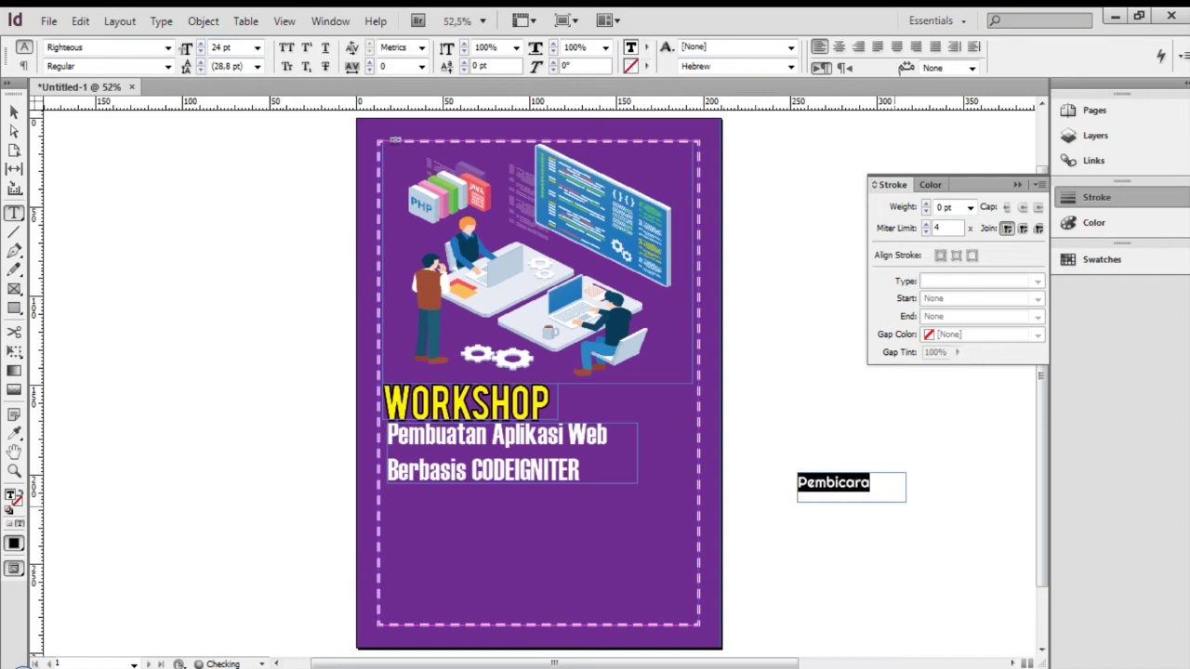
Colour the Pembicara label text yellow
left_click(893, 498)
key("Escape")
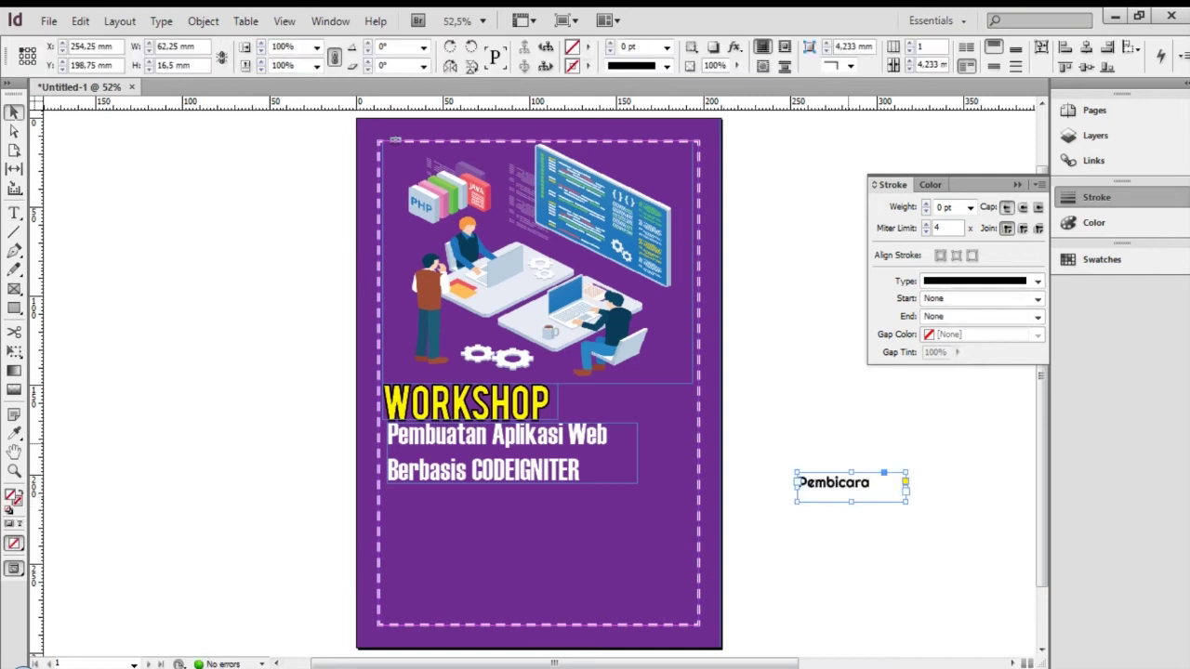
key("Return")
key("ctrl+a")
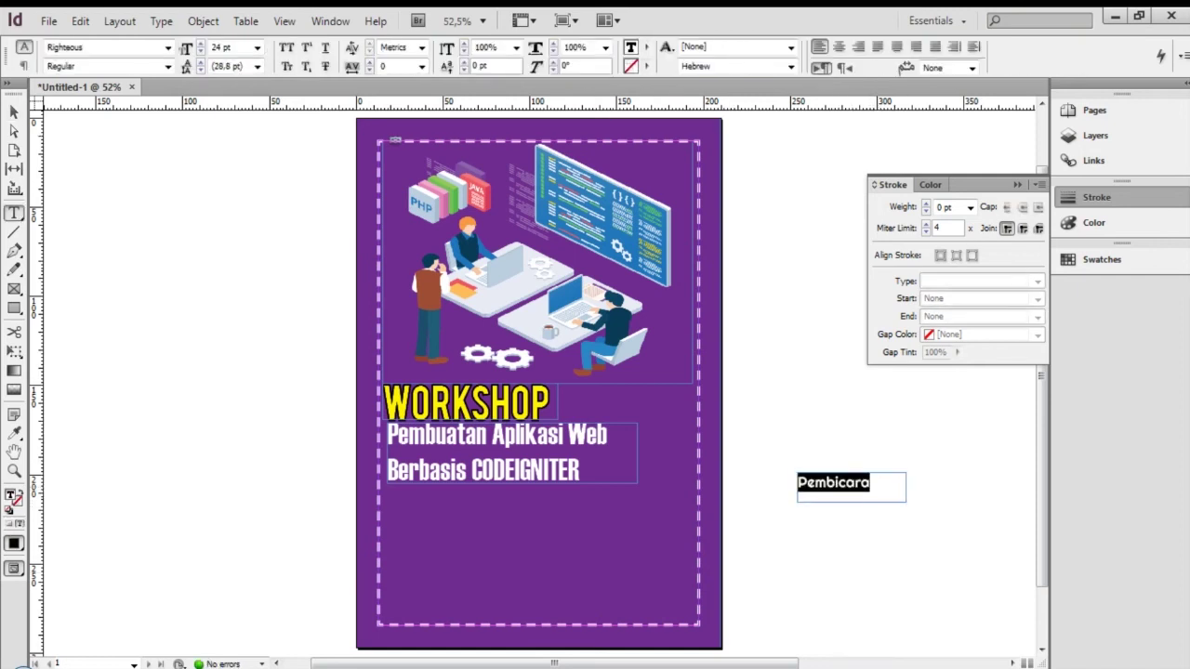
left_click(646, 46)
left_click(718, 193)
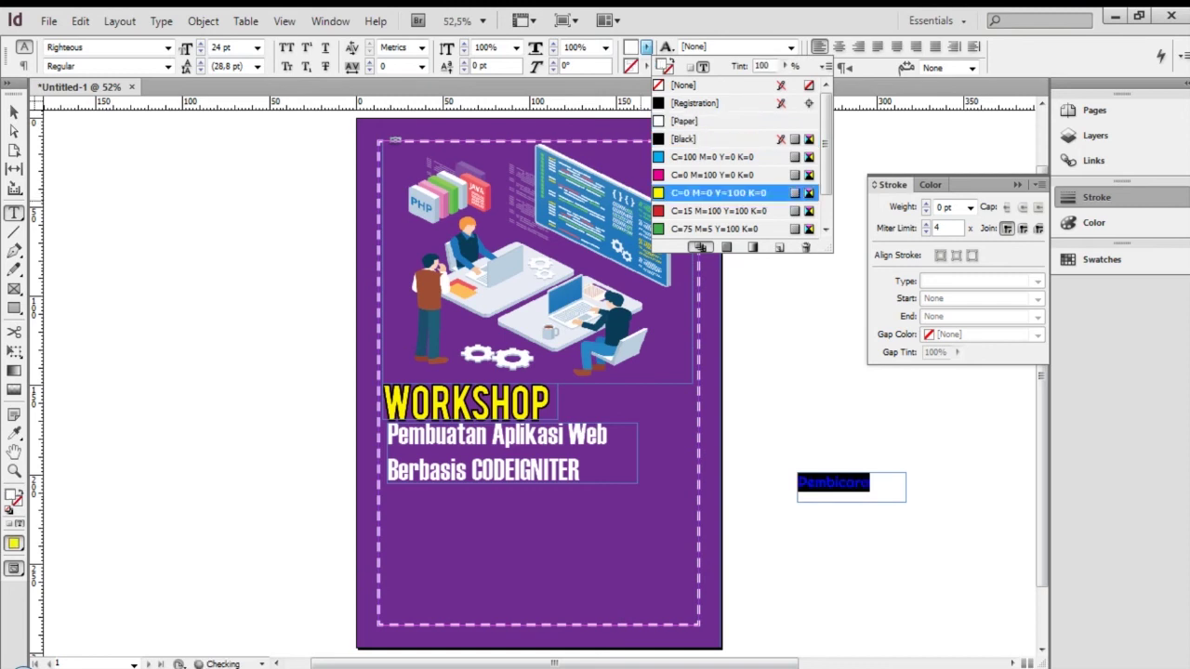
Move Pembicara below the subtitle, fit its frame, and paste a copy level to its right
key("Escape")
left_click_drag(868, 490, 459, 518)
left_click(478, 551)
left_click(439, 509)
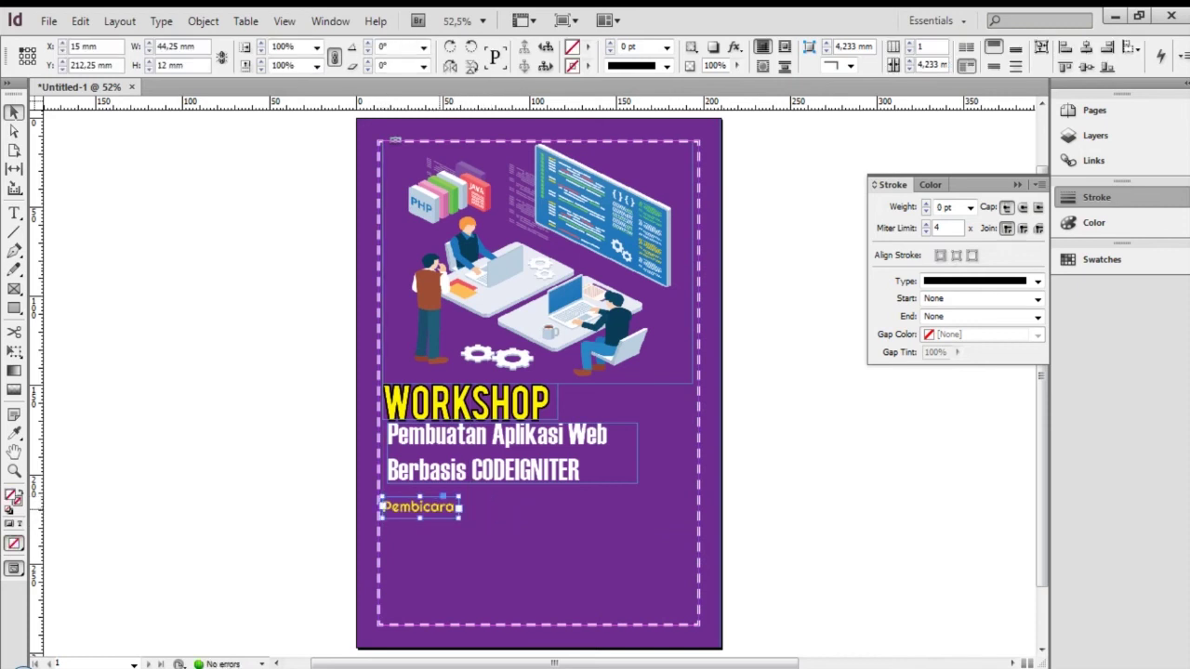
key("ctrl+v")
left_click_drag(558, 385, 608, 509)
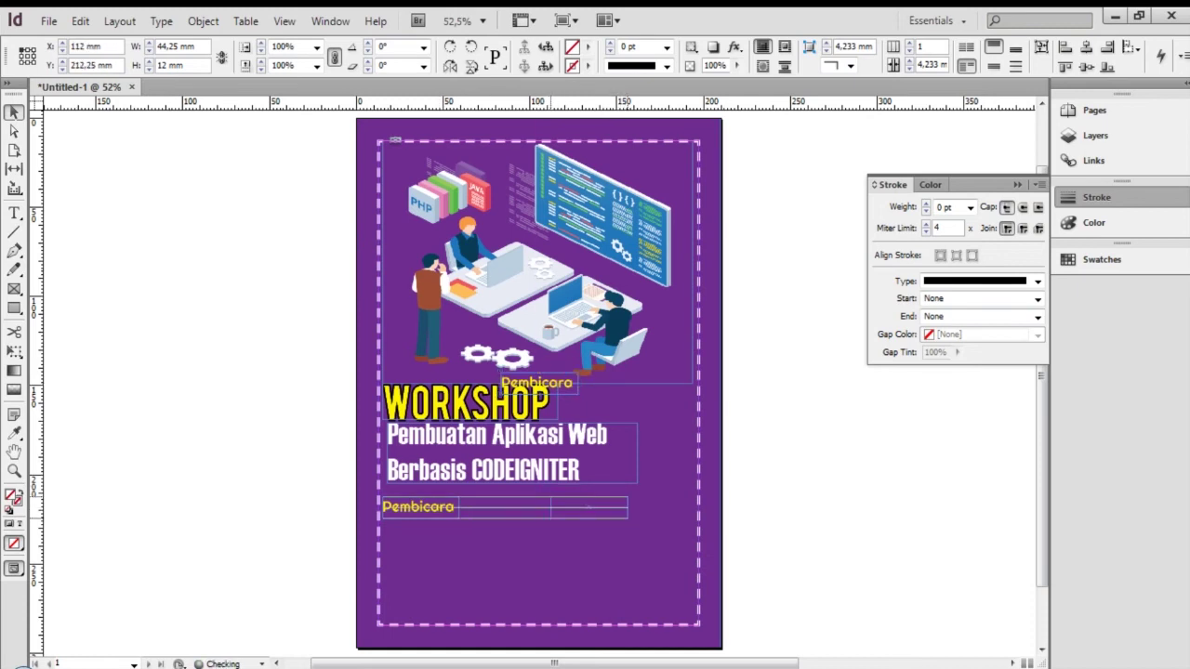
Change the copied label to 'Info Pendaftaran' and widen its frame to fit
triple_click(586, 508)
type("Info Pendaf")
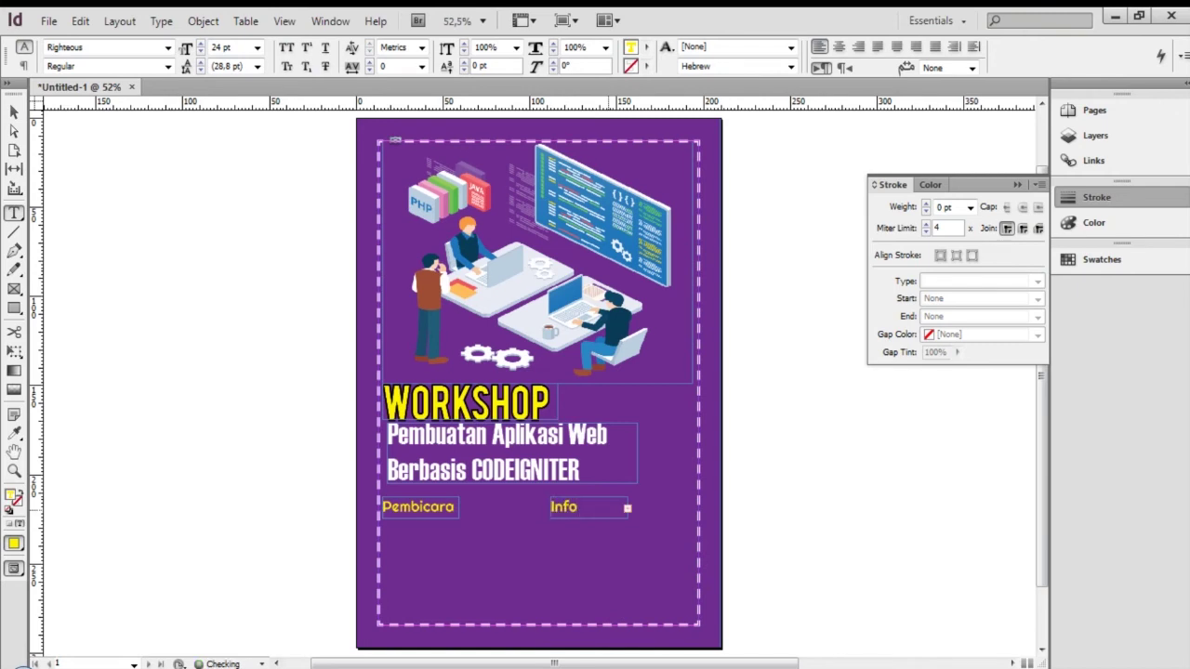
key("Escape")
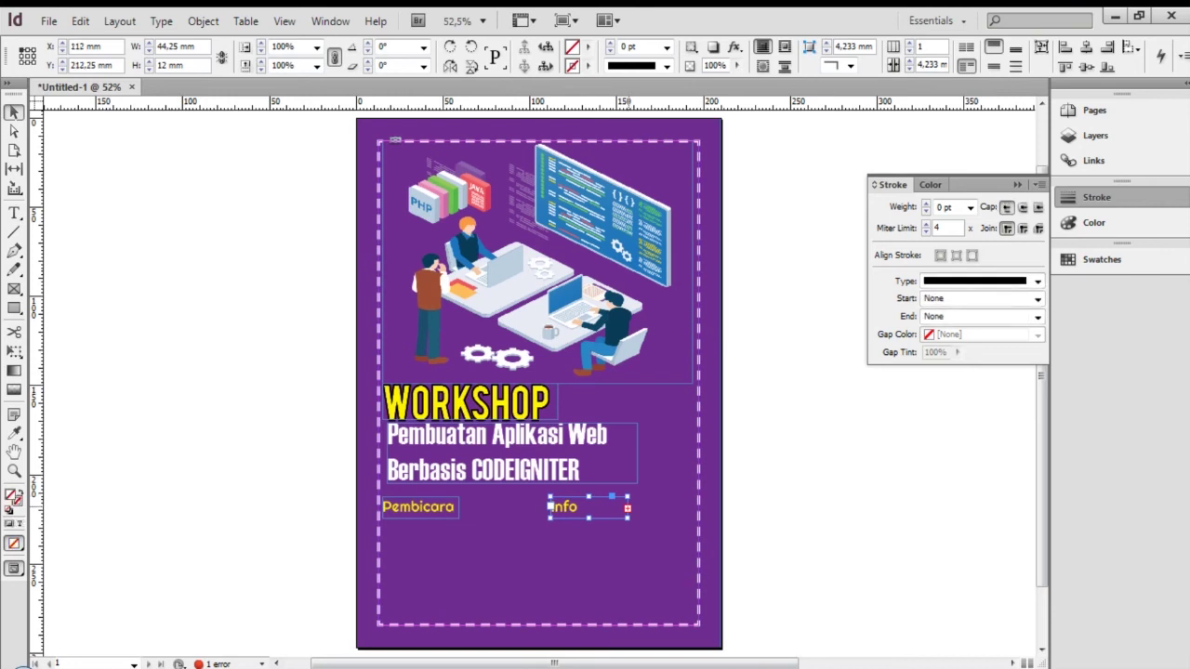
left_click_drag(629, 518, 671, 519)
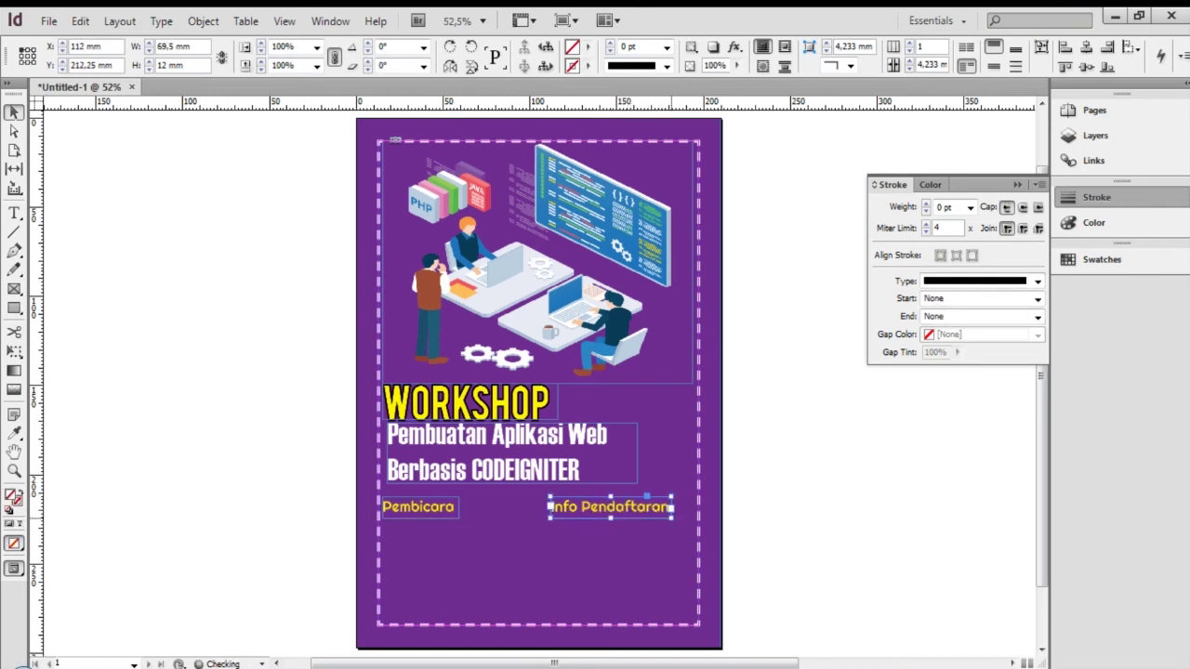
key("ctrl+shift+a")
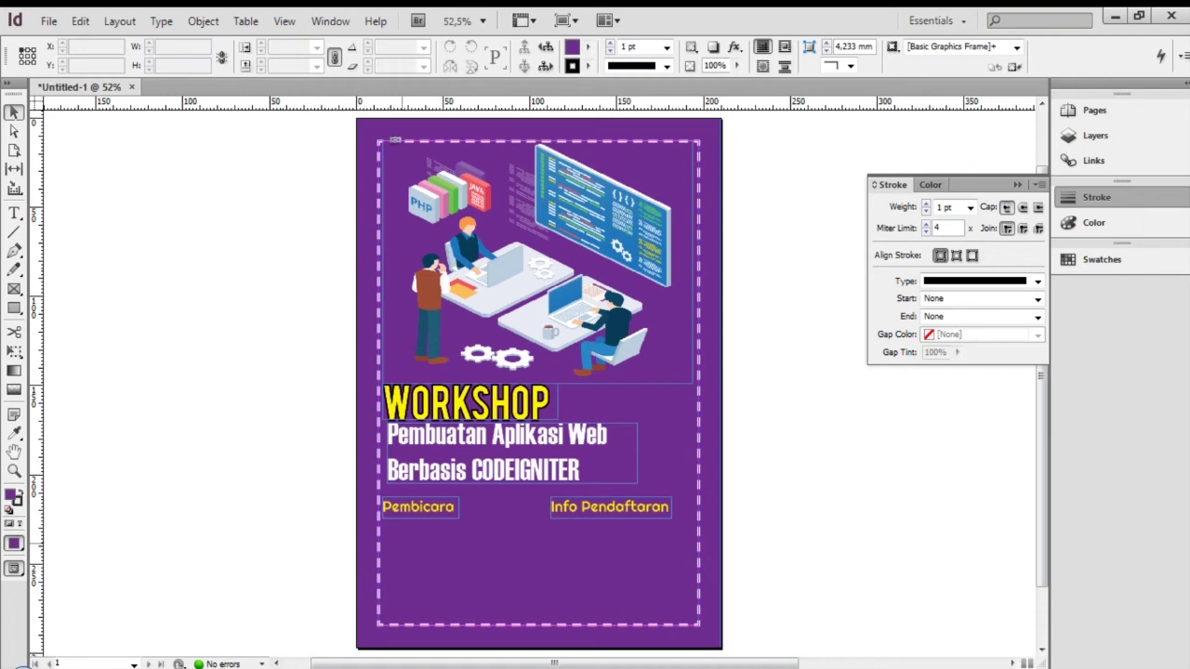
Draw a rectangle beside the page and set its fill to [None]
key("m")
left_click_drag(768, 428, 871, 522)
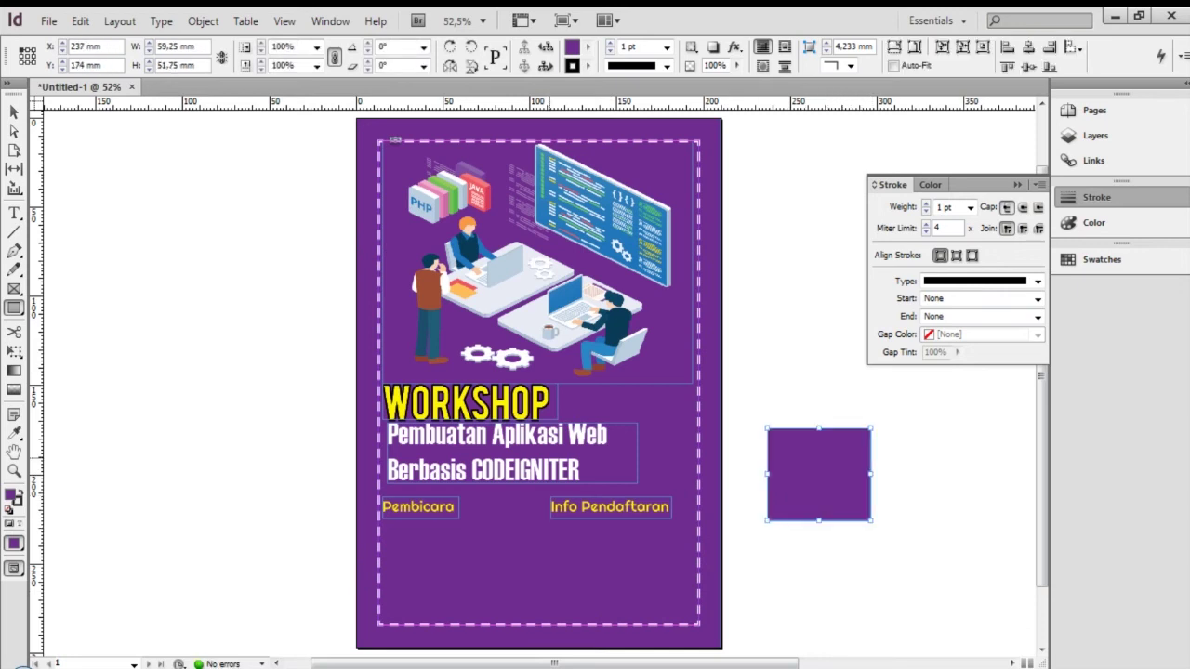
left_click(587, 47)
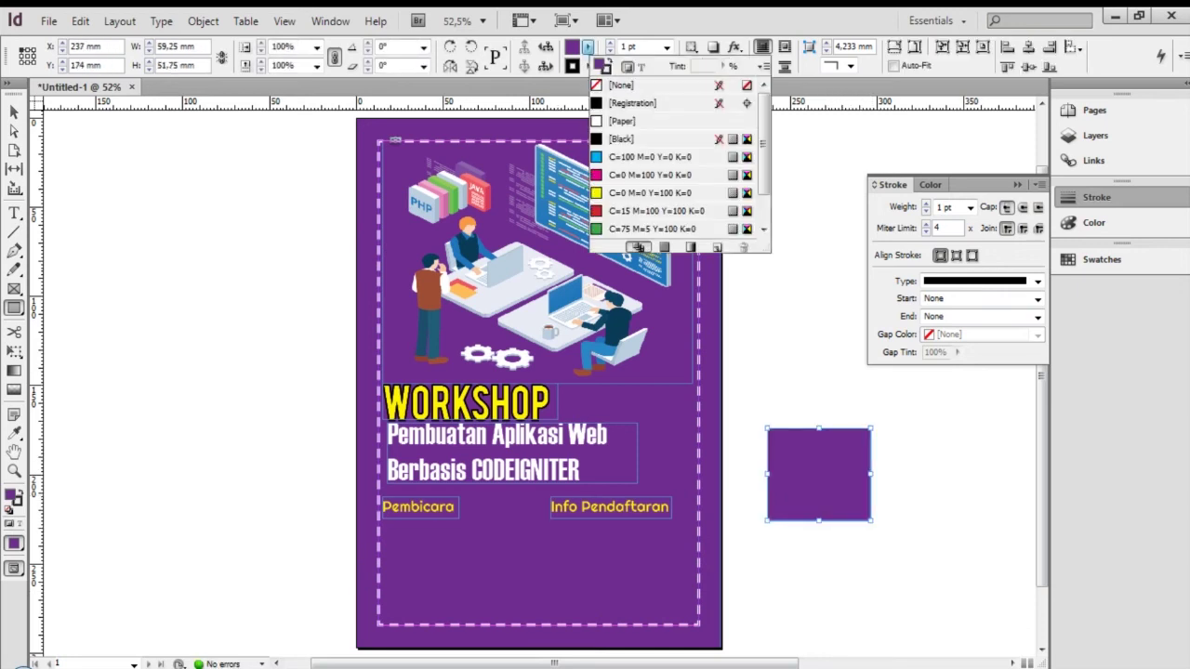
left_click(621, 85)
left_click(587, 47)
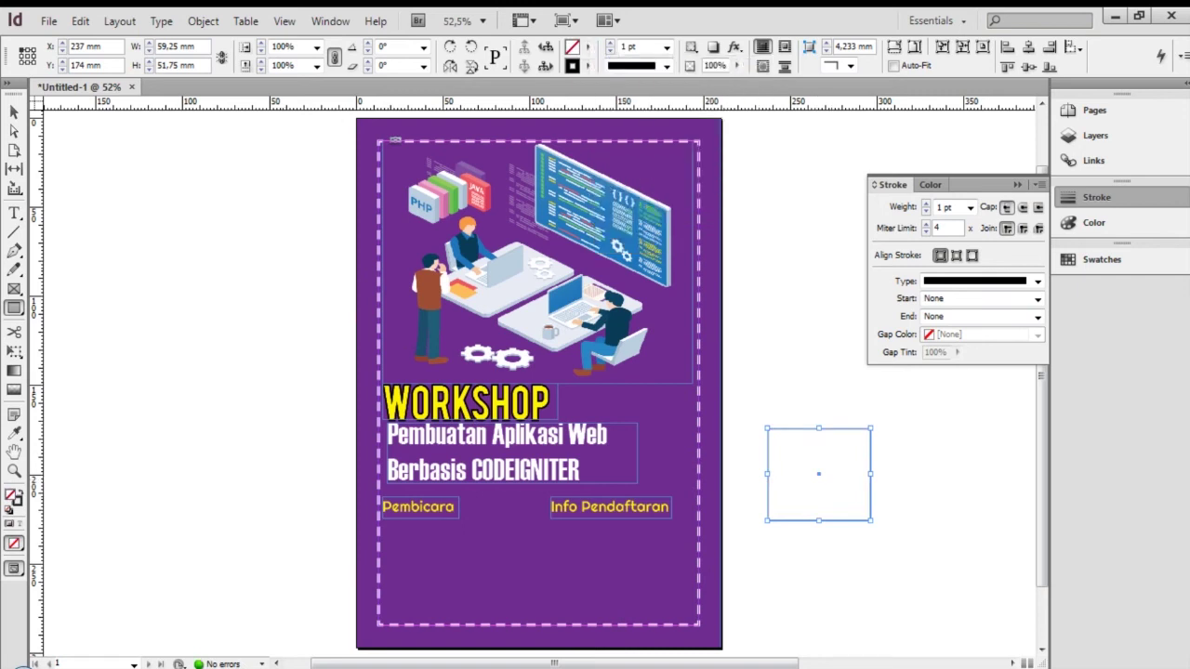
Move the empty frame below Pembicara and resize it to about 41.5 × 37.5 mm
key("v")
left_click_drag(813, 470, 442, 562)
left_click(861, 400)
left_click_drag(819, 474, 438, 569)
left_click_drag(490, 616, 458, 591)
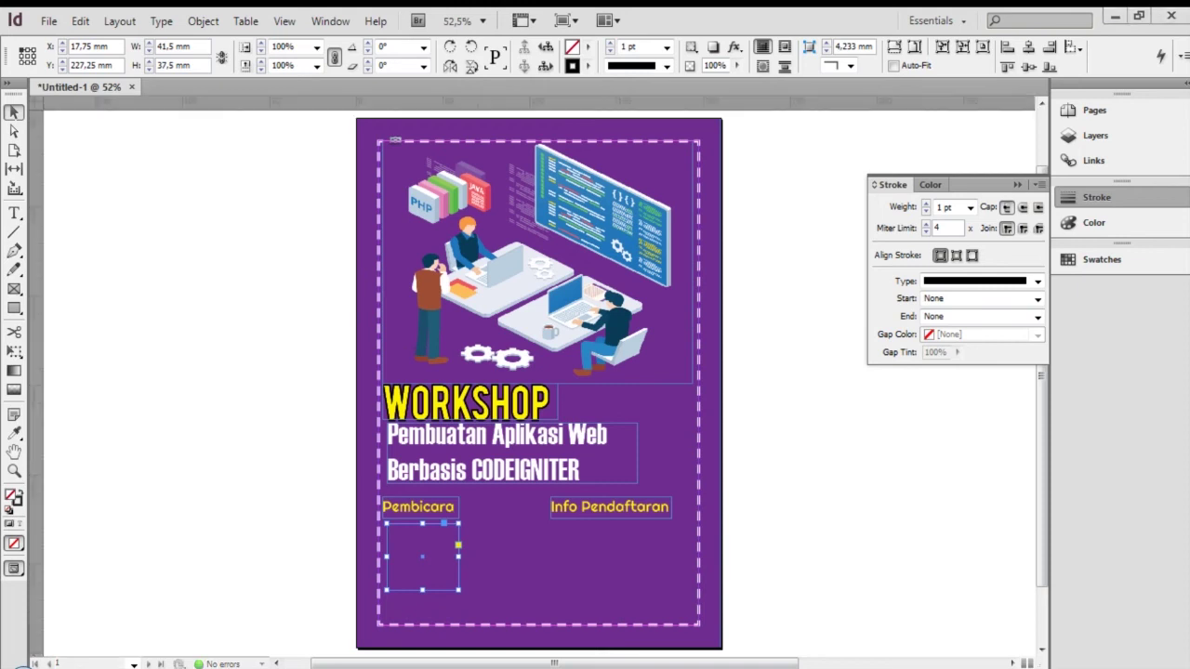
Drag the man icon image from the Assets folder into the empty frame
mouse_move(84, 664)
left_click(114, 595)
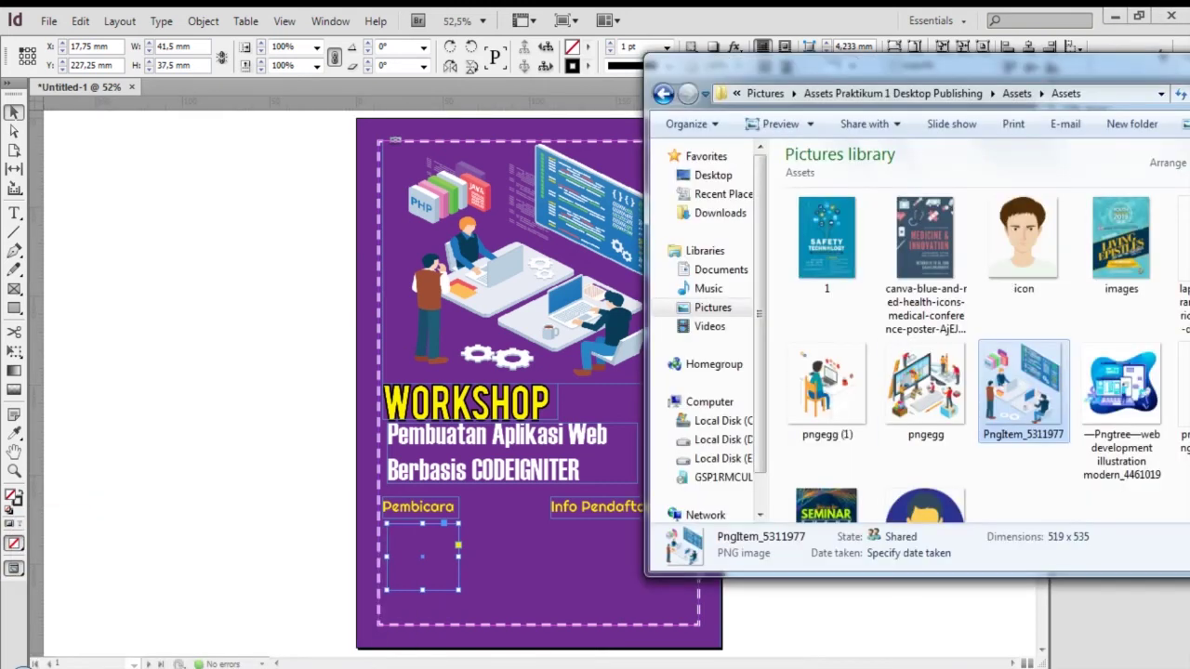
left_click(1022, 319)
left_click_drag(926, 507, 423, 558)
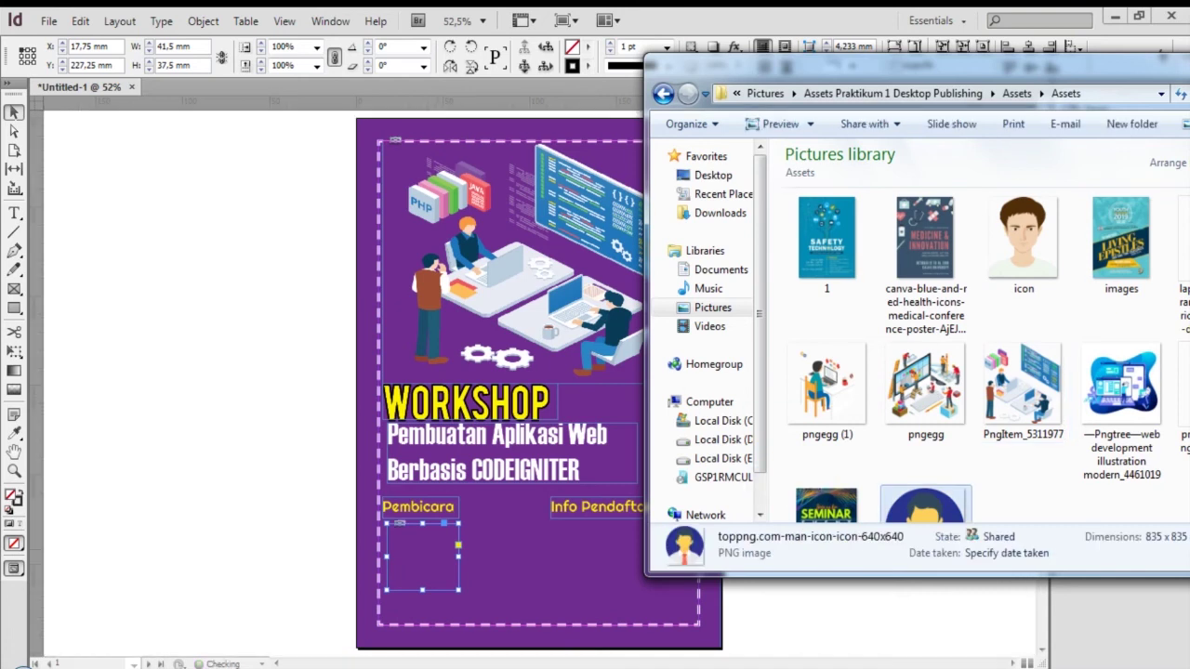
left_click(498, 569)
Scale down the oversized man icon and shift it so more shows in the frame
left_click(400, 524)
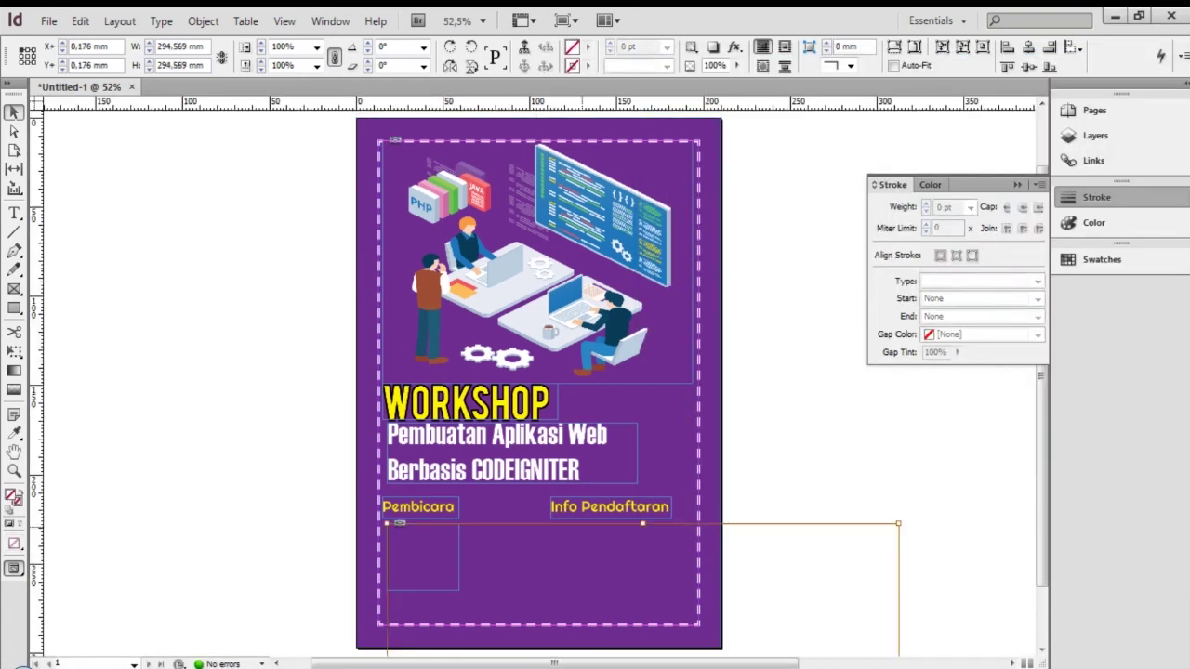
left_click_drag(898, 523, 834, 589)
left_click_drag(611, 590, 611, 551)
left_click(567, 557)
left_click(409, 552)
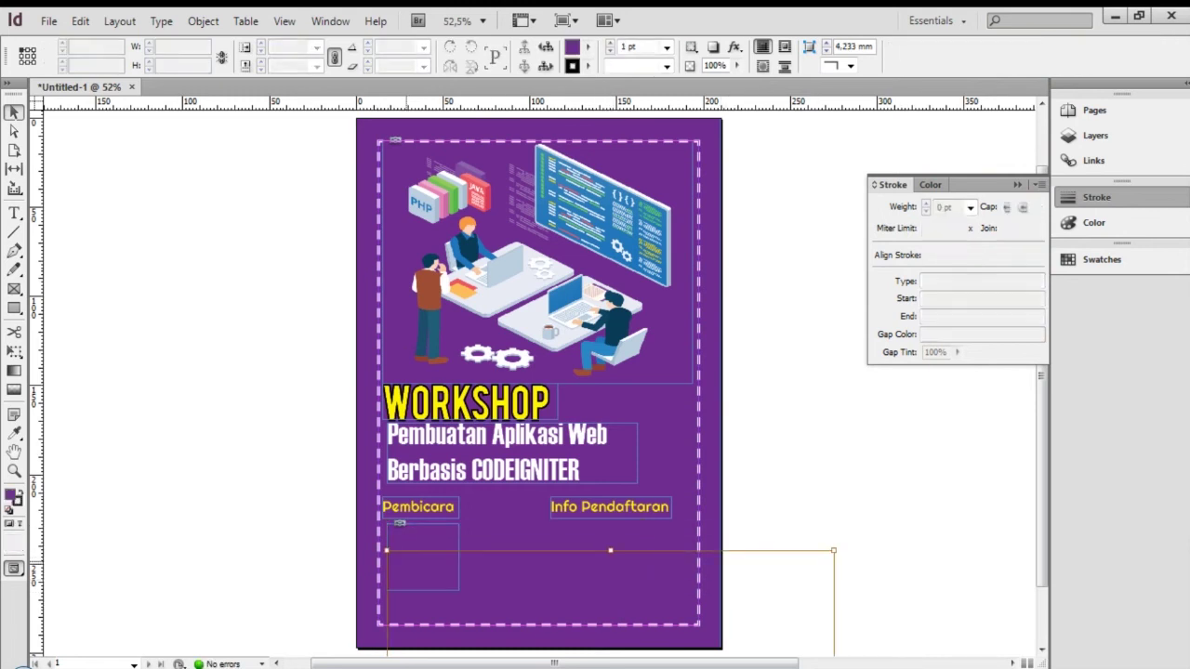
left_click_drag(425, 558, 347, 264)
Shrink the avatar proportionally to the frame's size and position it below Pembicara
scroll(539, 372, "down", 3)
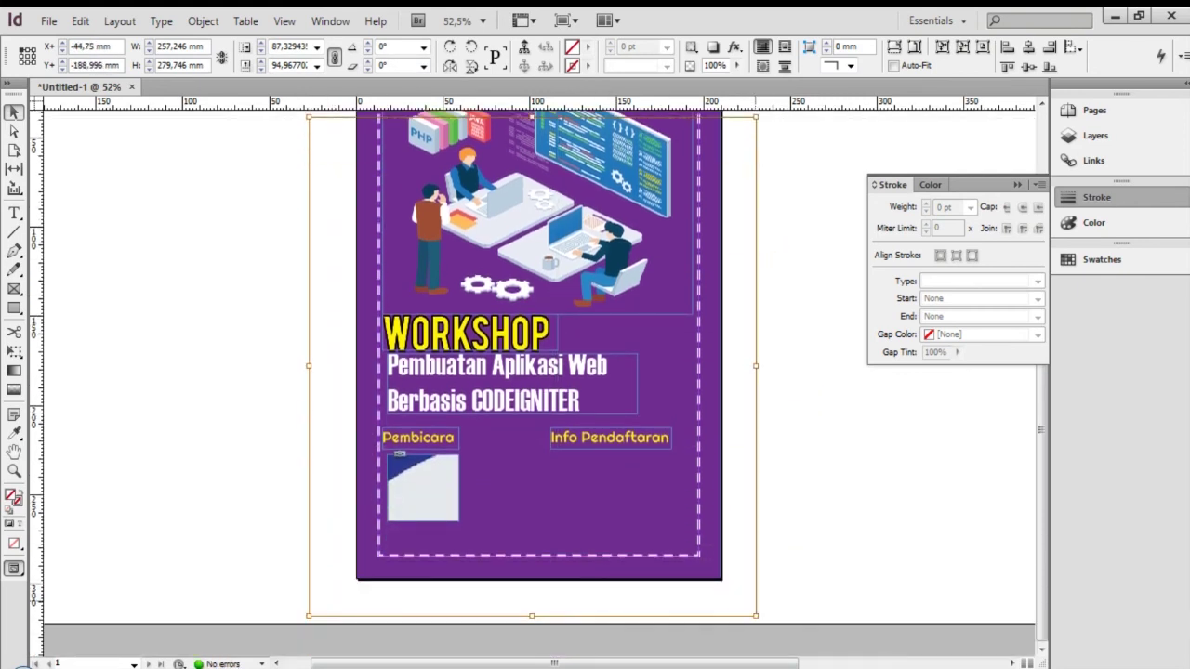
left_click_drag(756, 615, 649, 508)
left_click_drag(309, 116, 448, 276)
left_click_drag(650, 276, 503, 443)
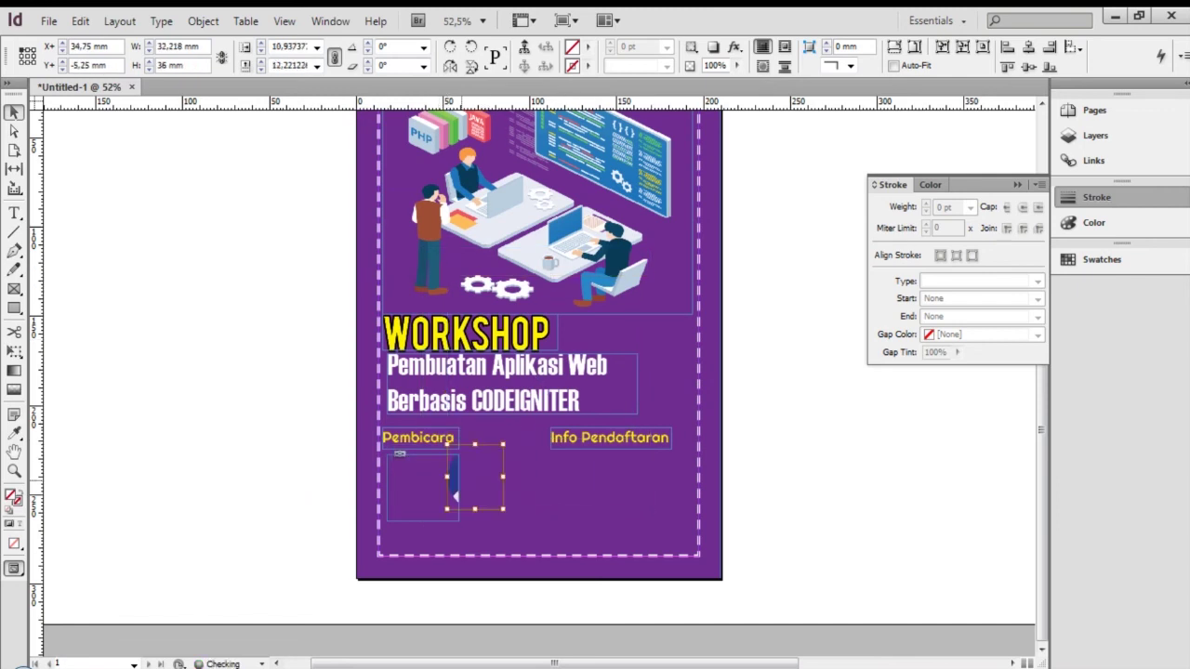
mouse_move(456, 497)
left_mouse_down()
mouse_move(402, 508)
mouse_move(458, 492)
left_mouse_up()
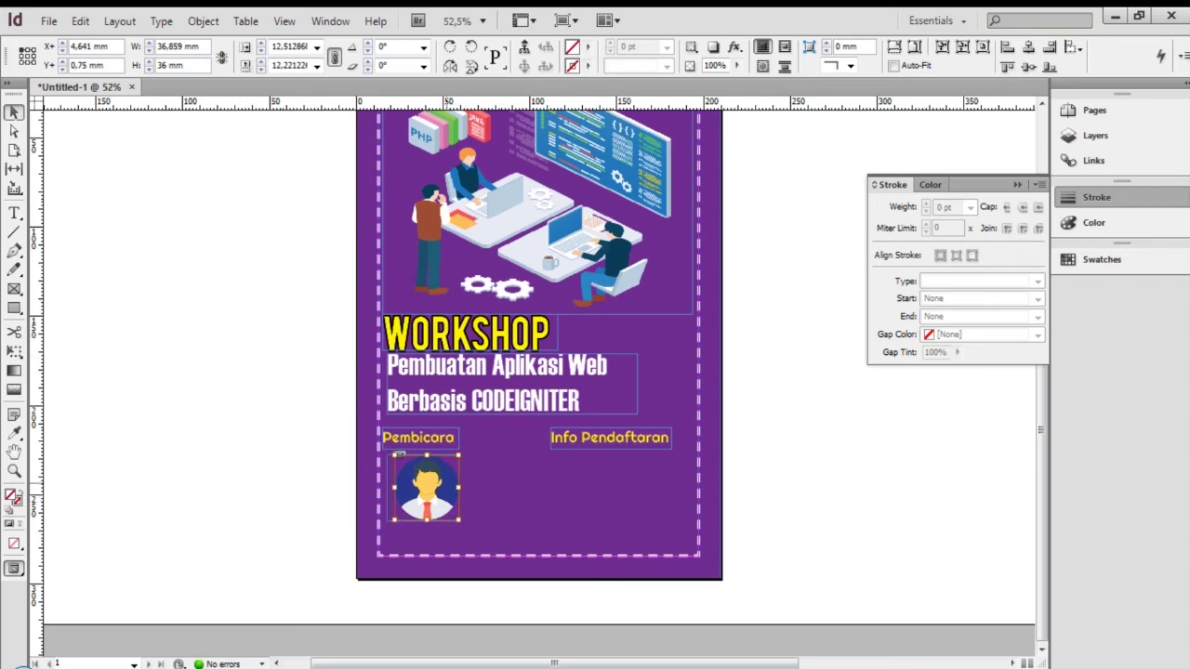
left_click(400, 454)
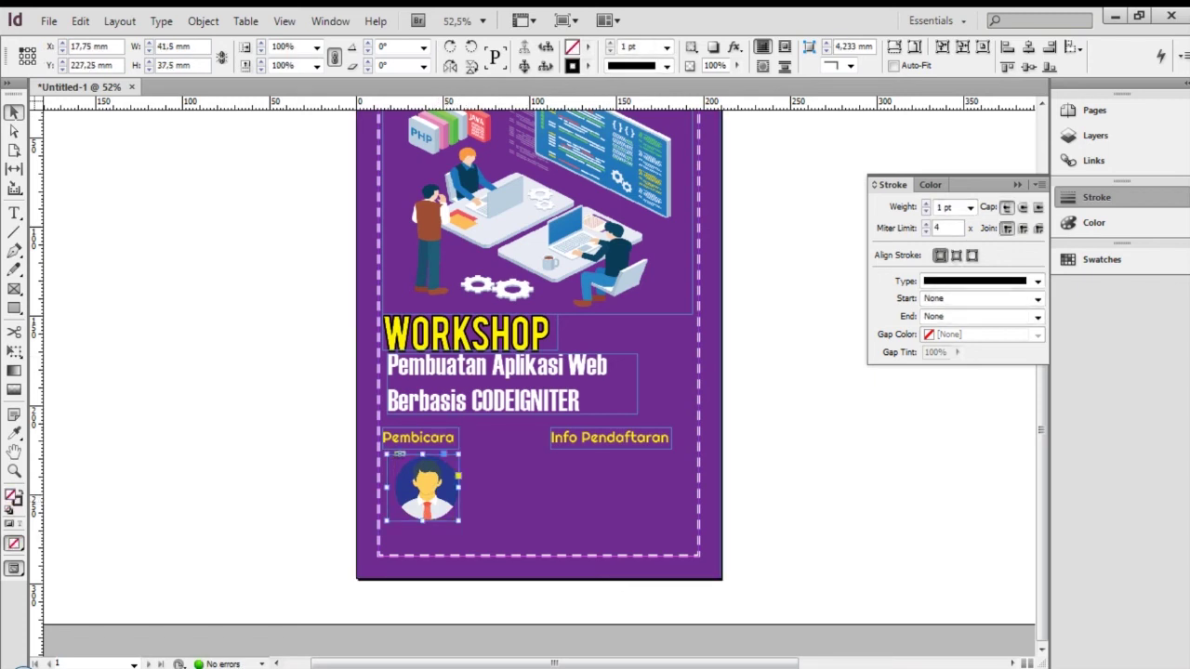
Nudge the avatar image left inside its frame
double_click(400, 454)
key("Left")
key("Left")
key("Left")
key("Left")
key("Left")
key("Left")
key("Left")
left_click(776, 459)
left_click(423, 492)
Try a solid 2 pt border on the avatar frame, then remove the border
left_click(589, 66)
left_click(666, 66)
left_click(666, 66)
left_click(610, 41)
left_click(610, 52)
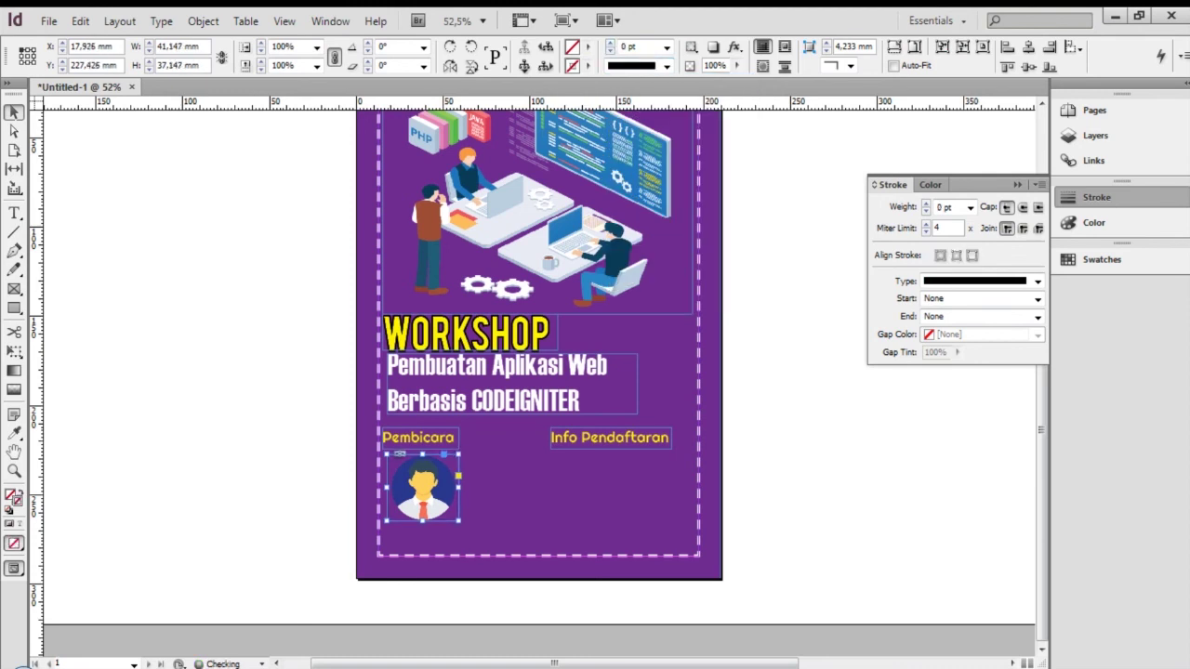
left_click(795, 457)
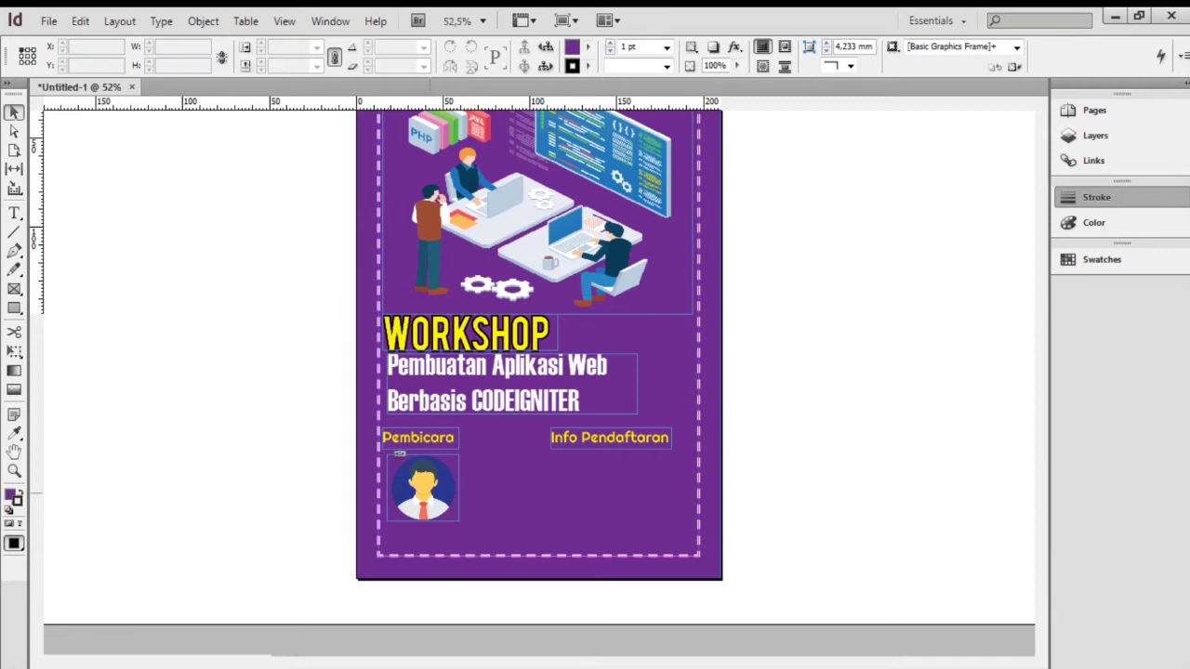
Preview the poster full-screen, then nudge the avatar slightly further left
key("shift+w")
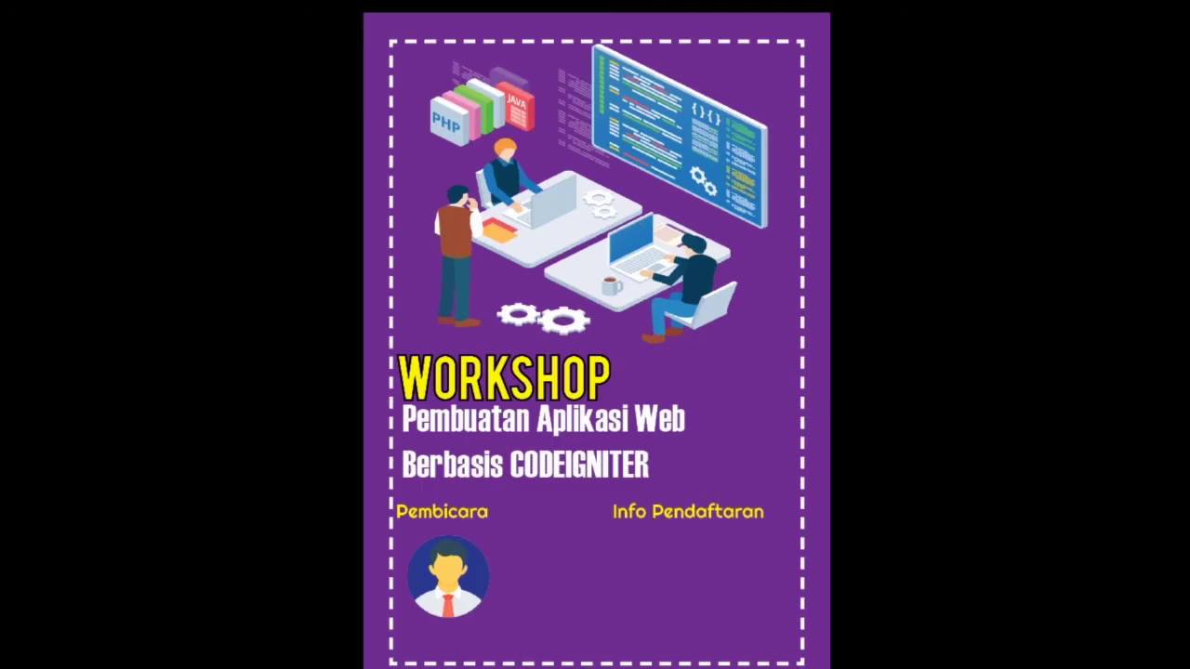
key("Escape")
left_click(423, 557)
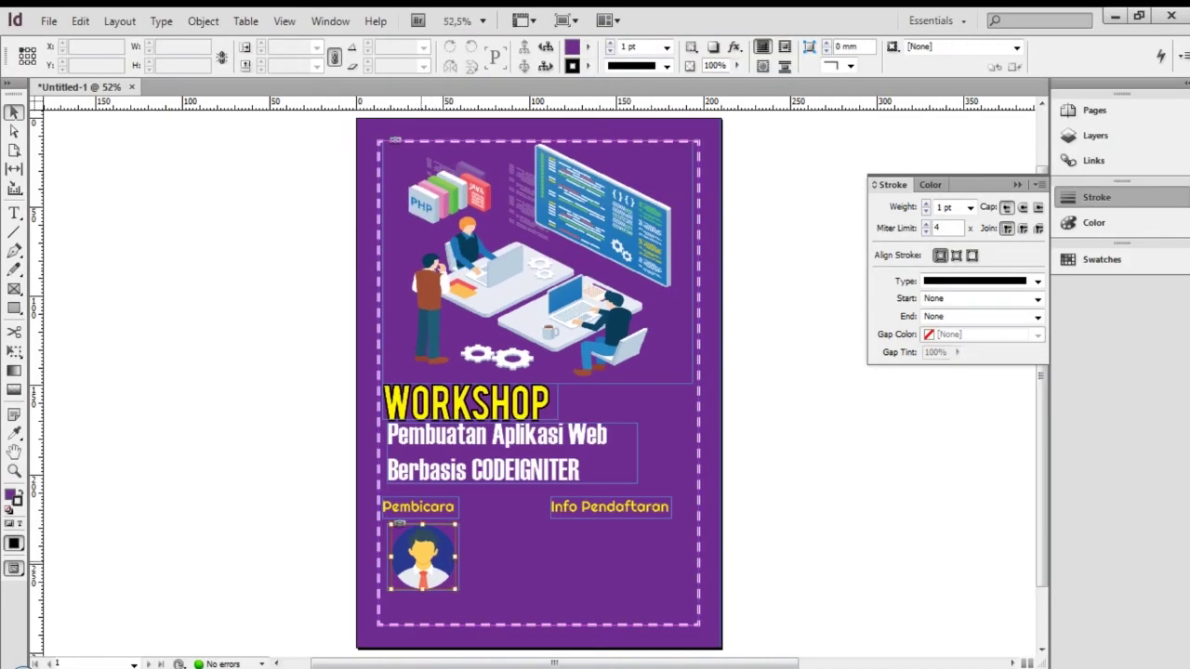
key("Left")
key("Left")
left_click_drag(700, 523, 709, 521)
key("ctrl+z")
left_click(820, 496)
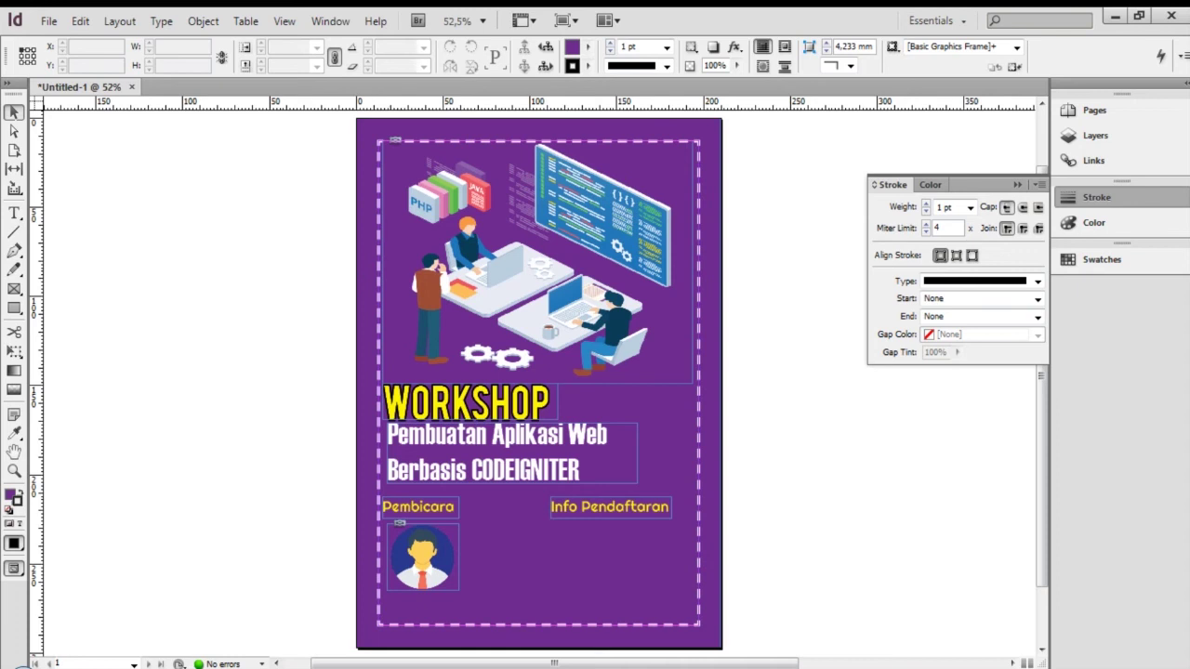
Create a text frame beside the page containing the speaker's name and degree
key("t")
left_click_drag(815, 502, 978, 540)
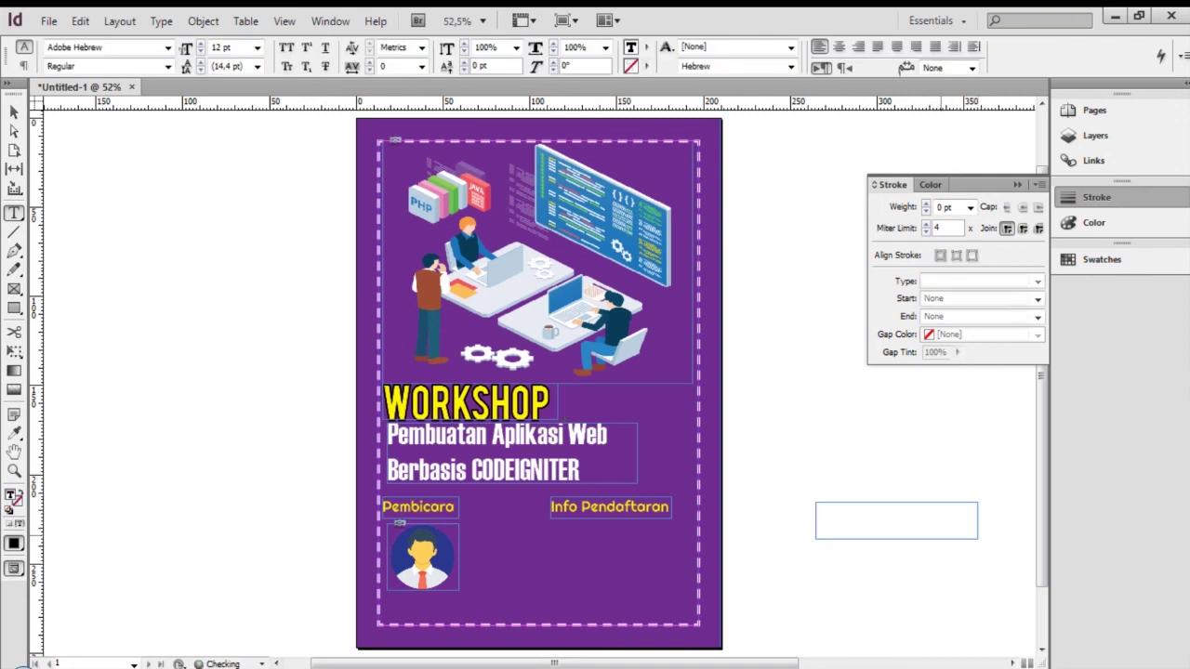
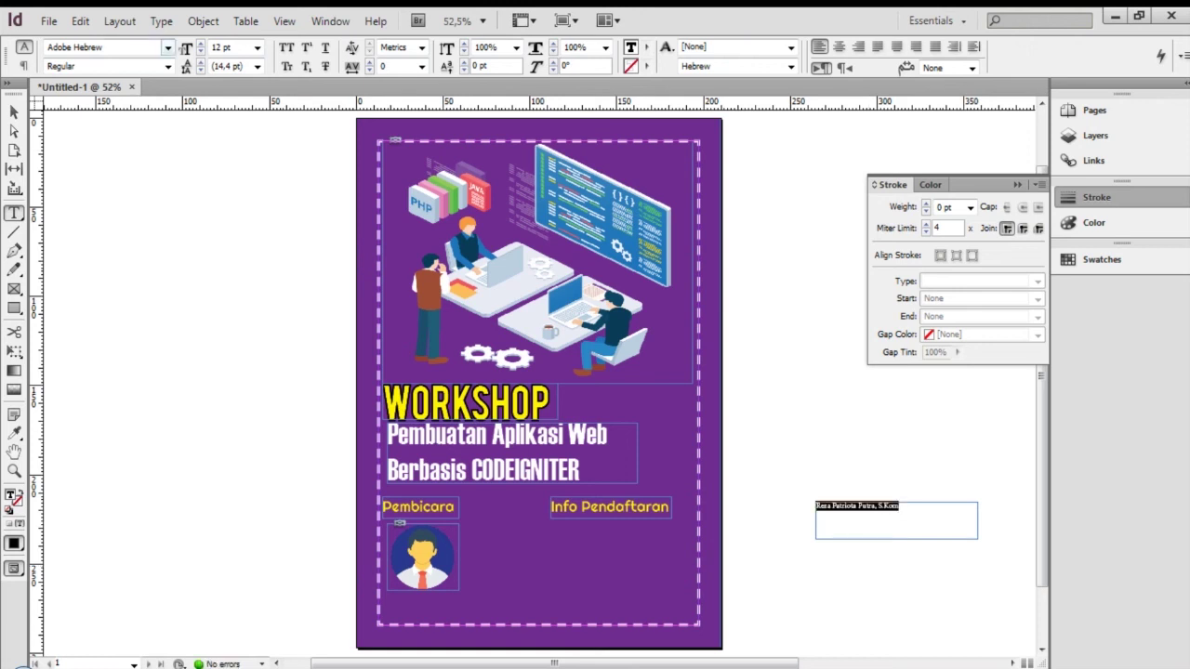
Style the name text as Quicksand 14 pt in white [Paper]
left_click(168, 46)
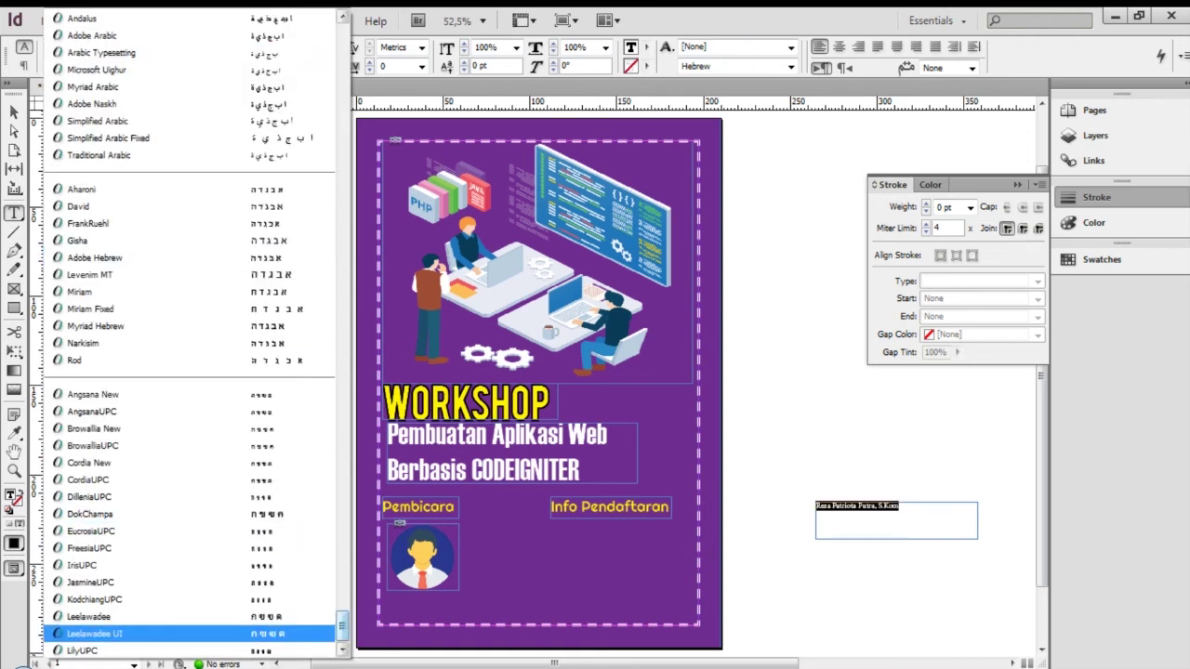
left_click_drag(342, 626, 342, 407)
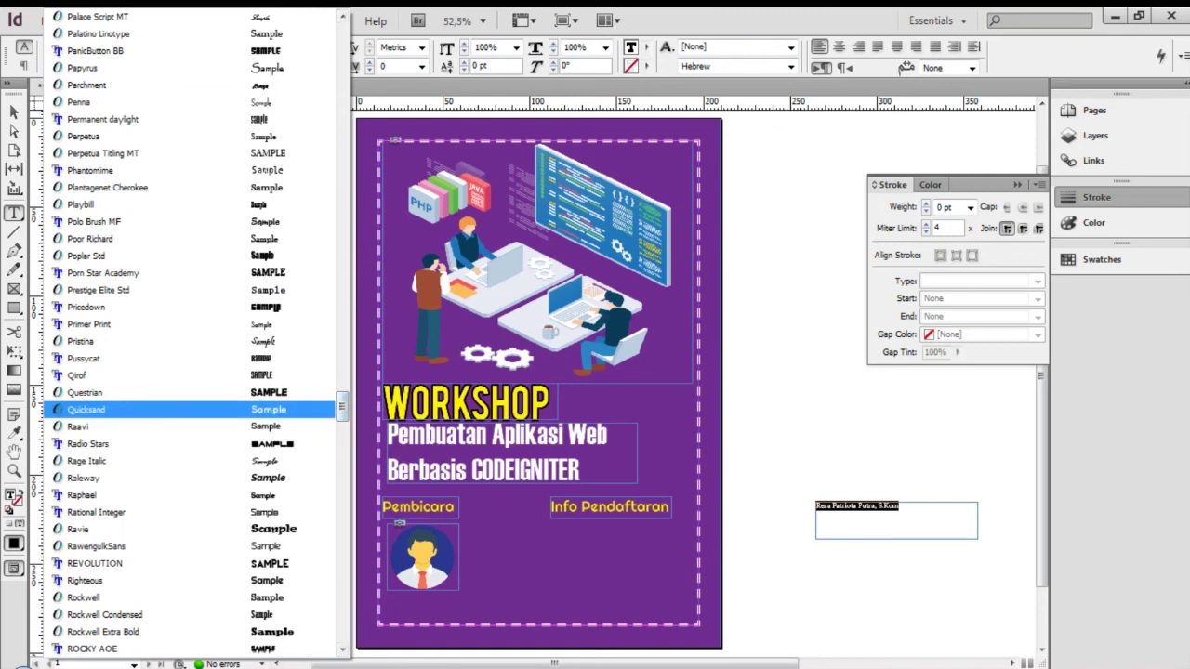
left_click(270, 410)
left_click(936, 522)
key("ctrl+a")
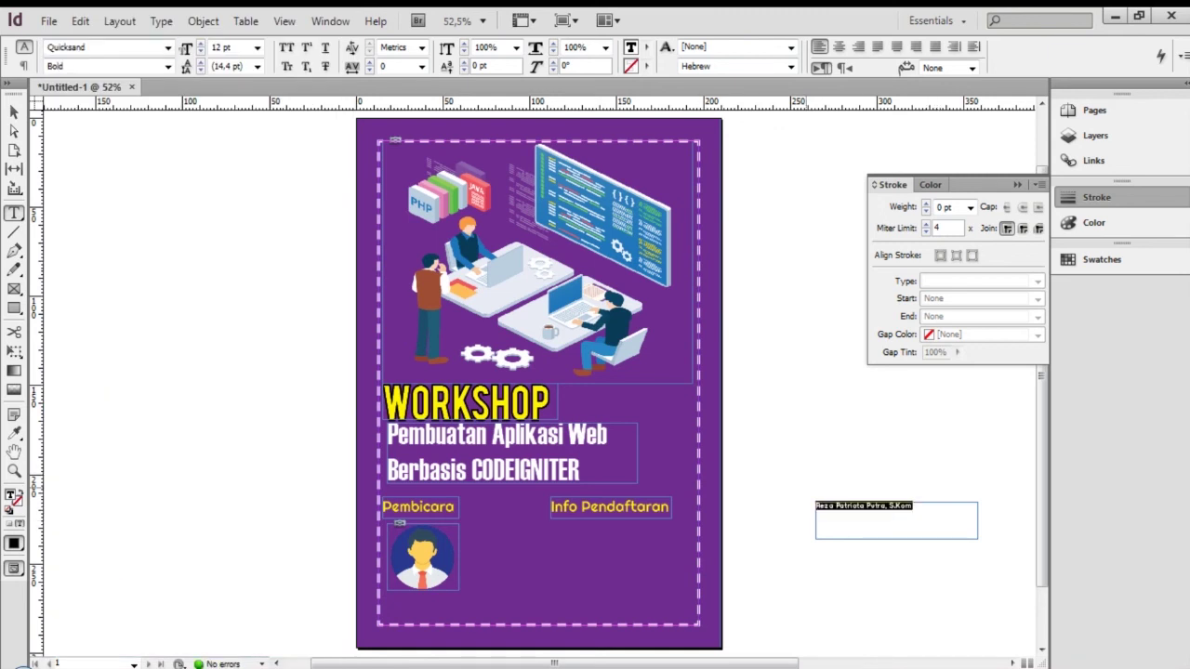
left_click(257, 47)
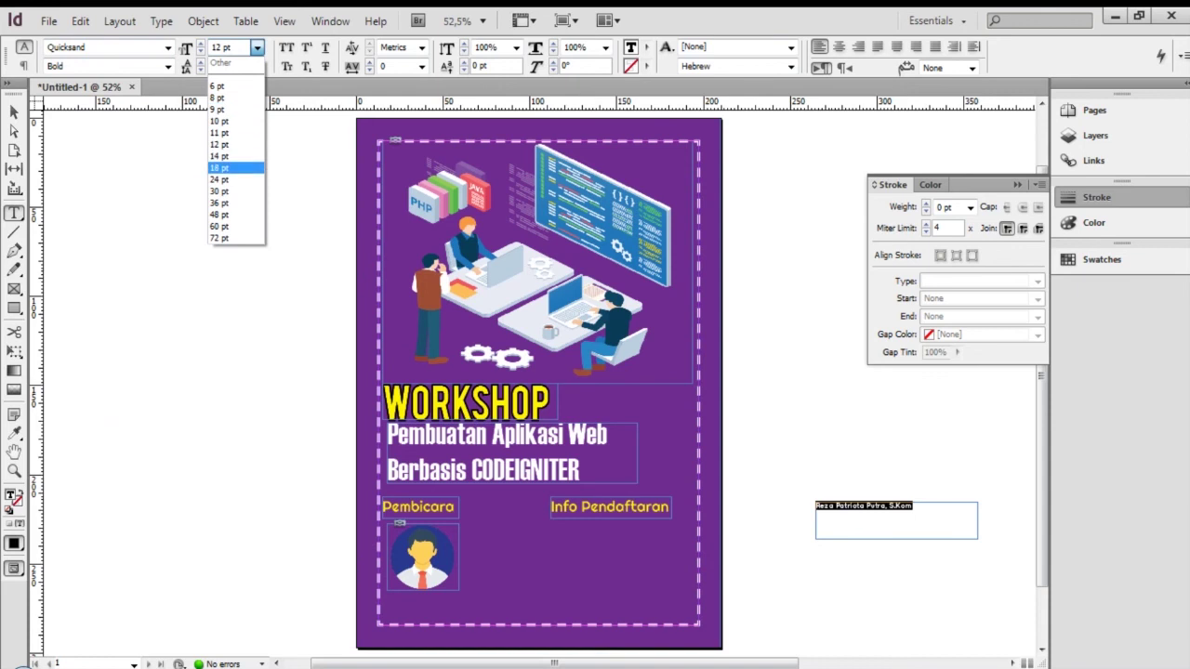
left_click(228, 156)
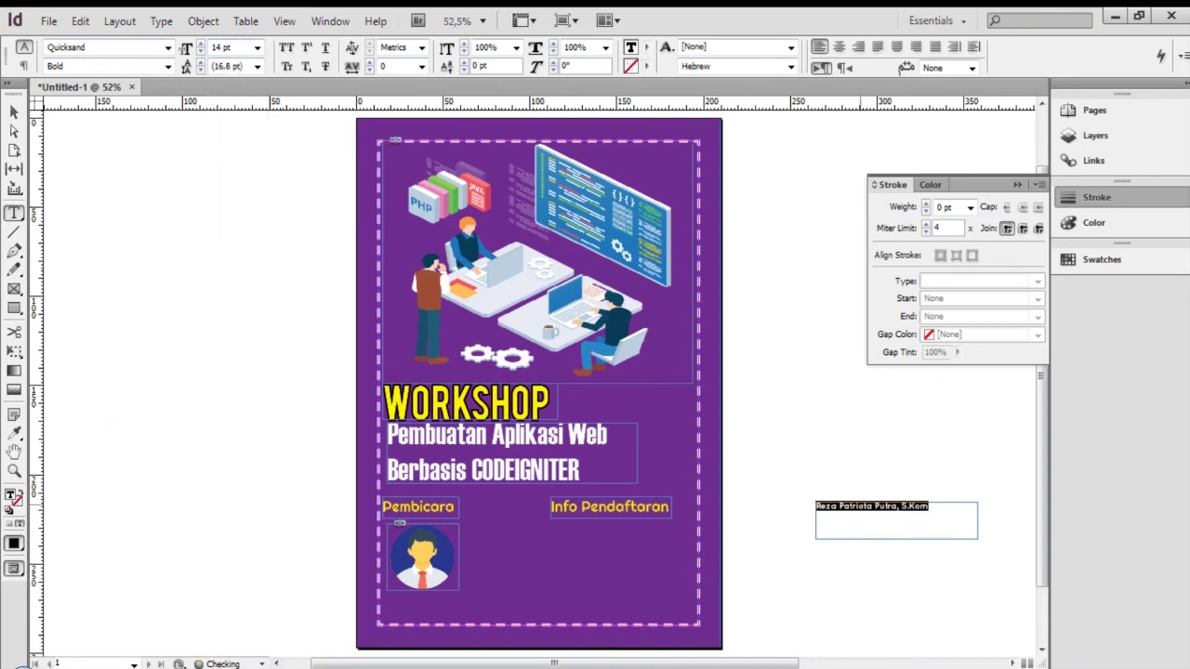
left_click(939, 516)
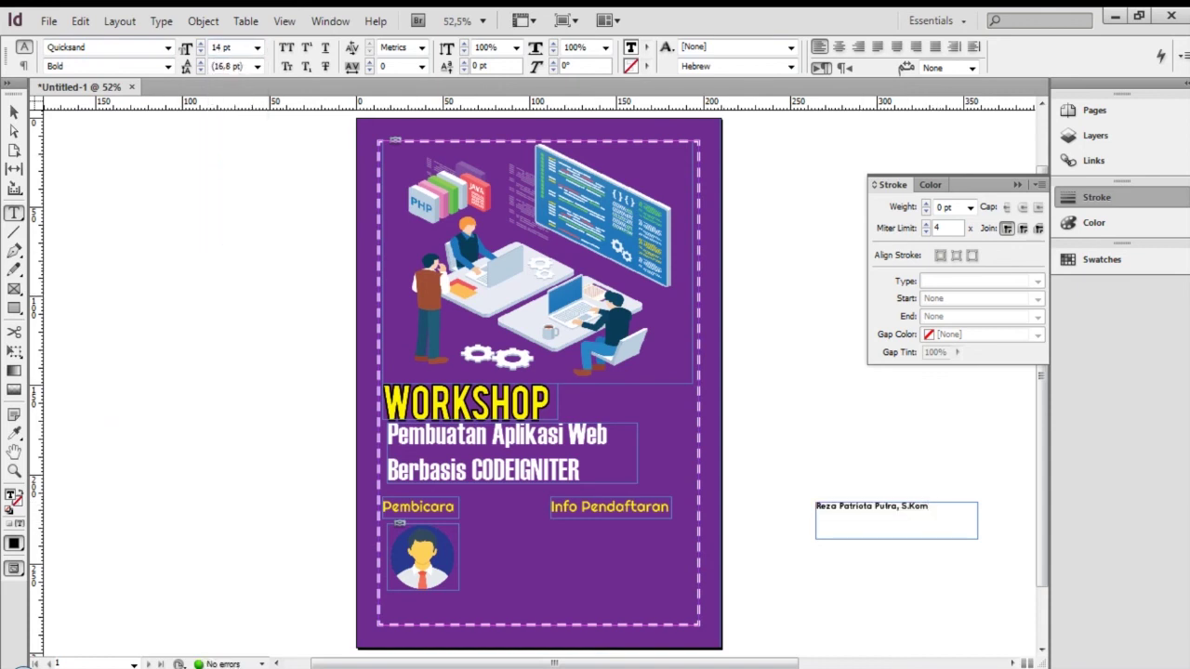
key("ctrl+a")
left_click(646, 47)
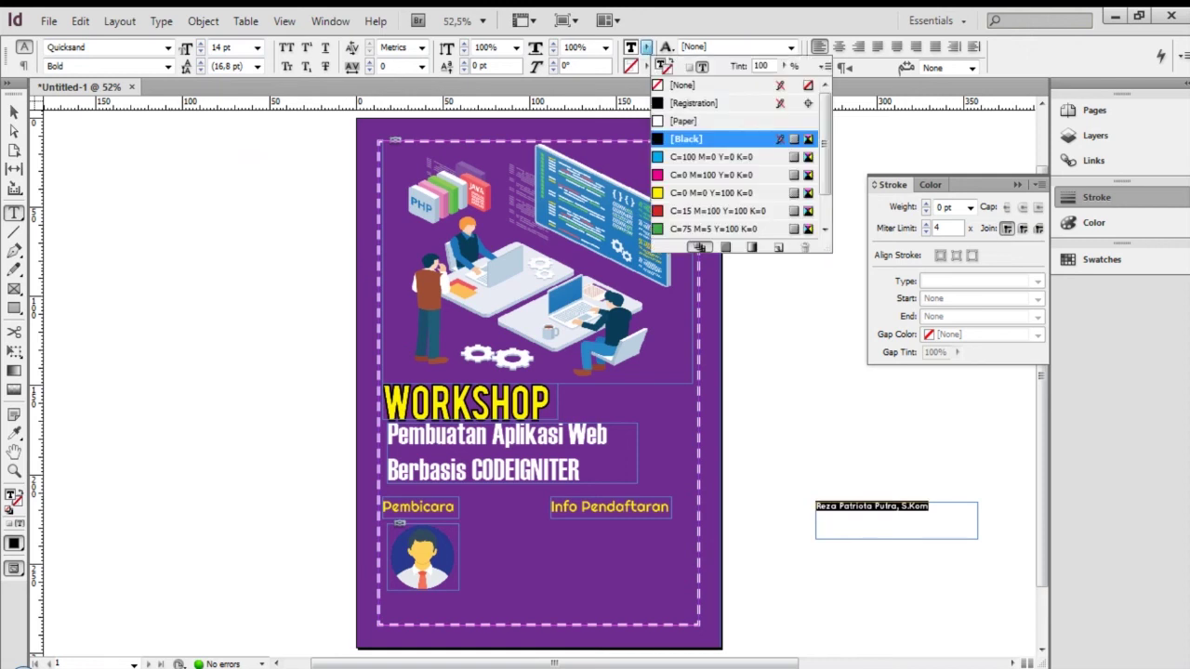
left_click(685, 121)
key("Escape")
Move the name frame onto the poster just below the avatar picture
left_click_drag(914, 516, 483, 601)
double_click(490, 605)
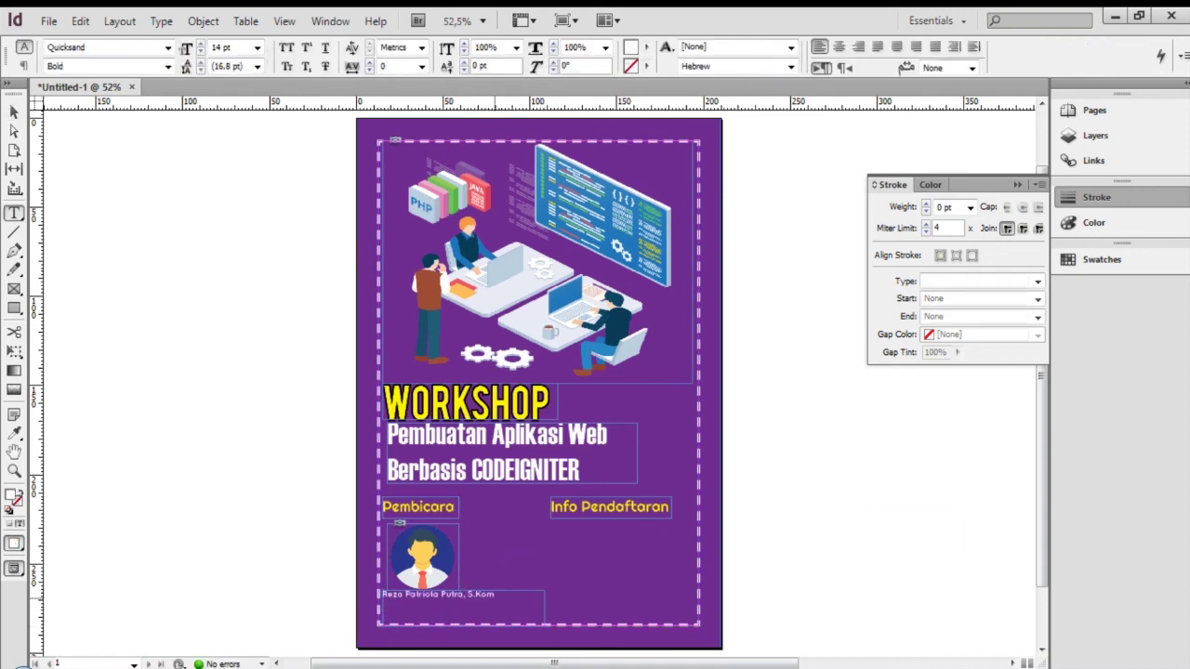
key("ctrl+a")
left_click(167, 66)
left_click(168, 66)
Apply the Ancillary font to the speaker name line
left_click(168, 47)
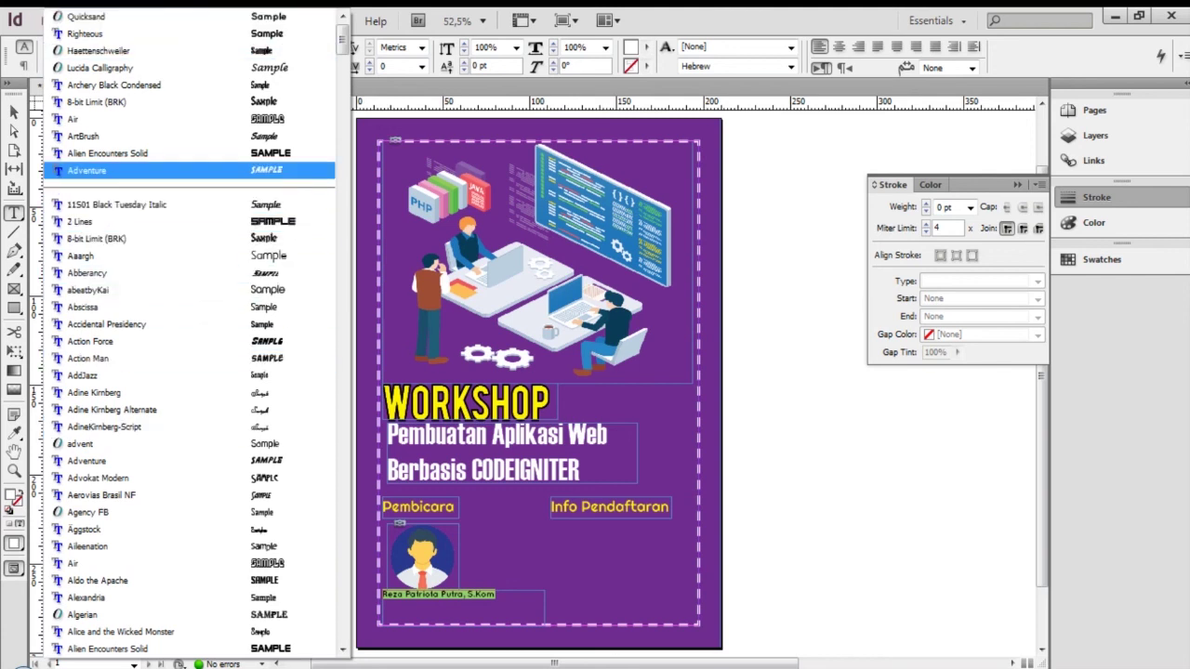
scroll(186, 502, "down", 6)
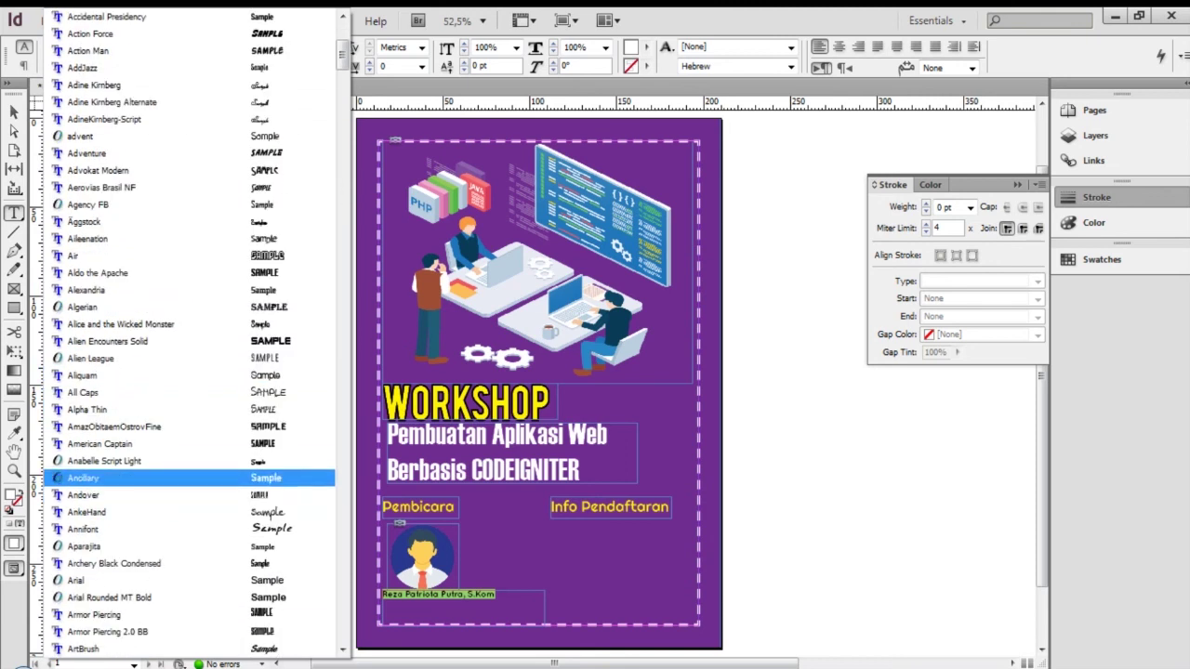
left_click(84, 478)
left_click(489, 596)
triple_click(484, 597)
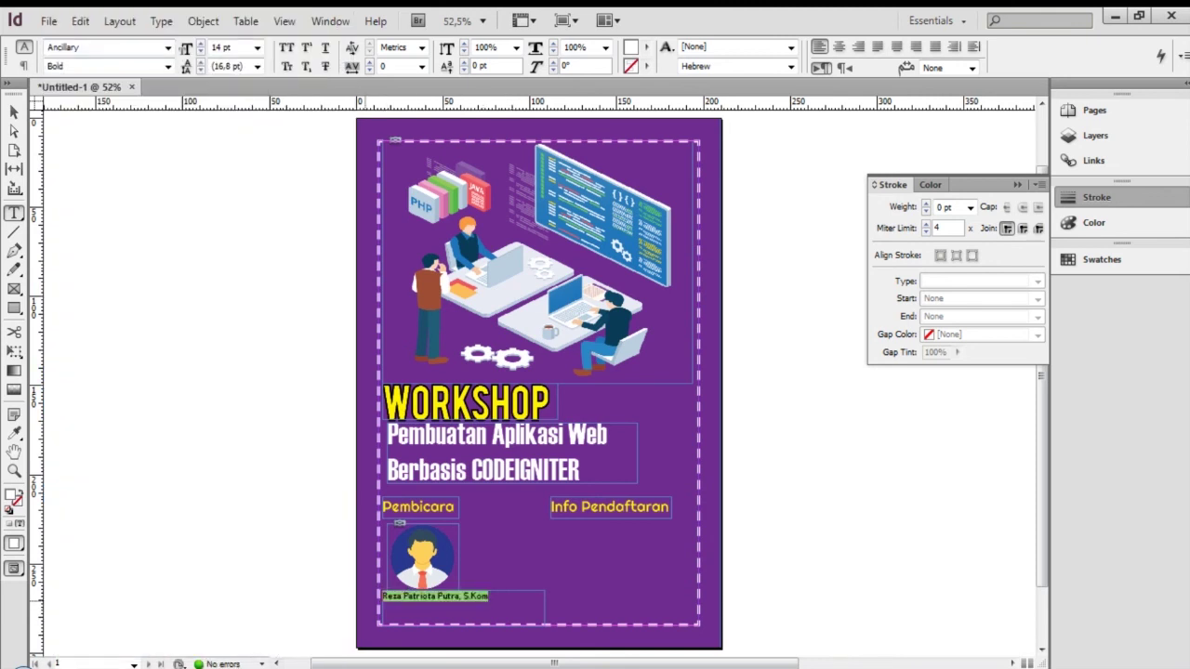
left_click(167, 47)
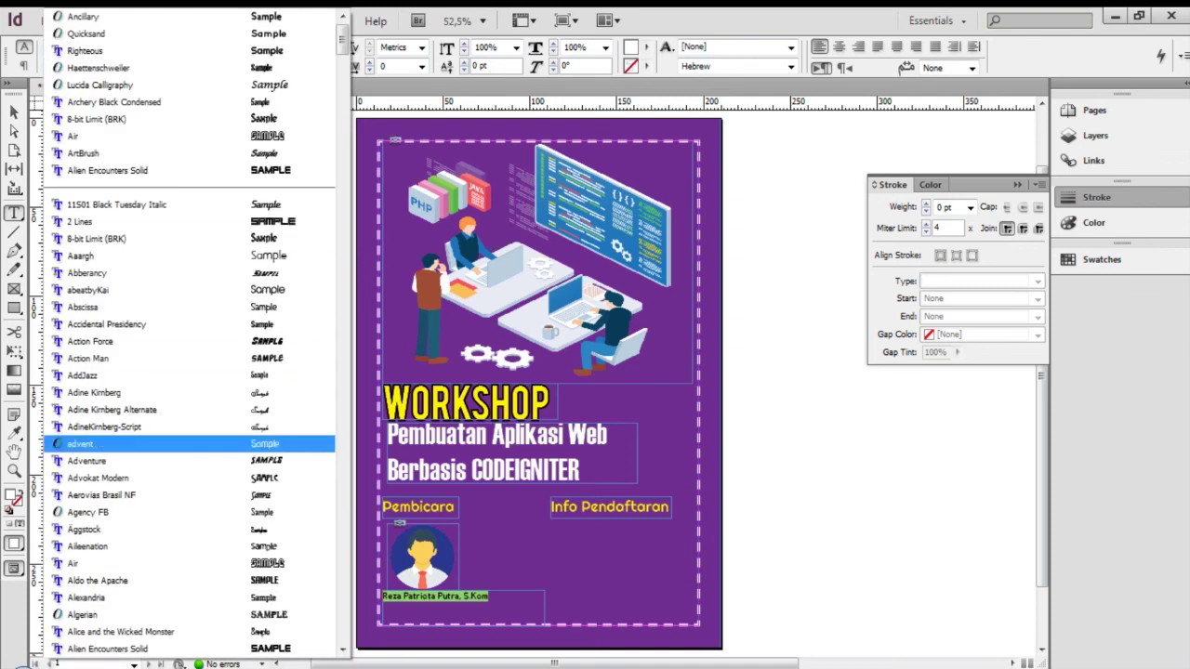
scroll(186, 567, "down", 1)
scroll(186, 572, "down", 4)
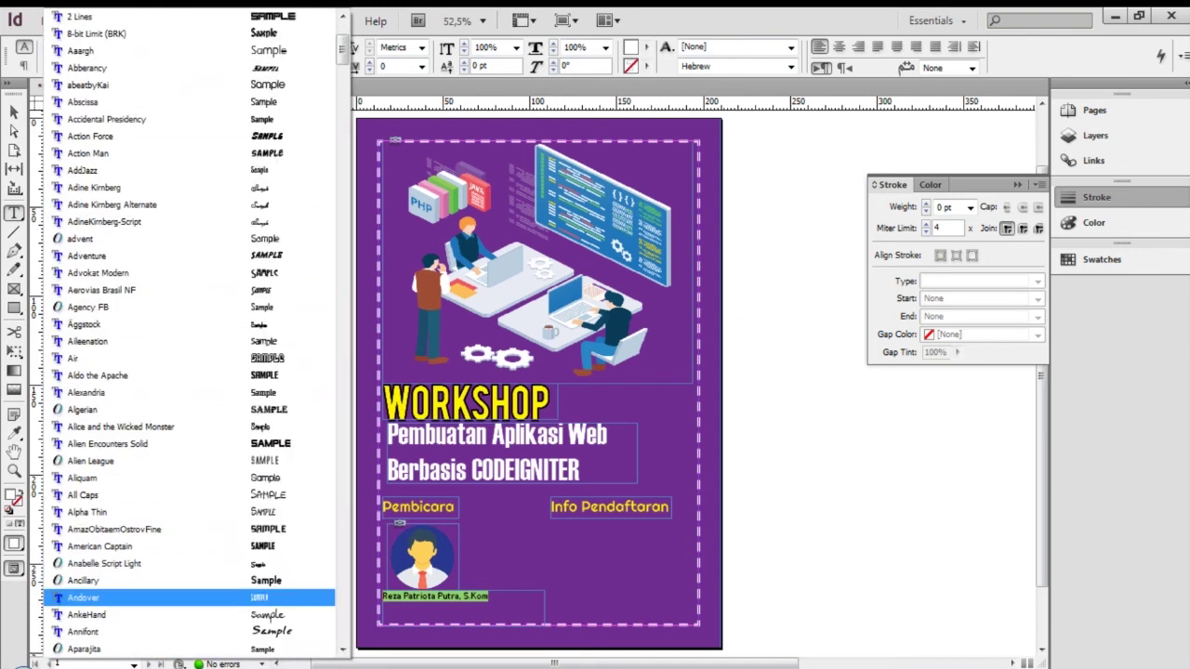
key("Return")
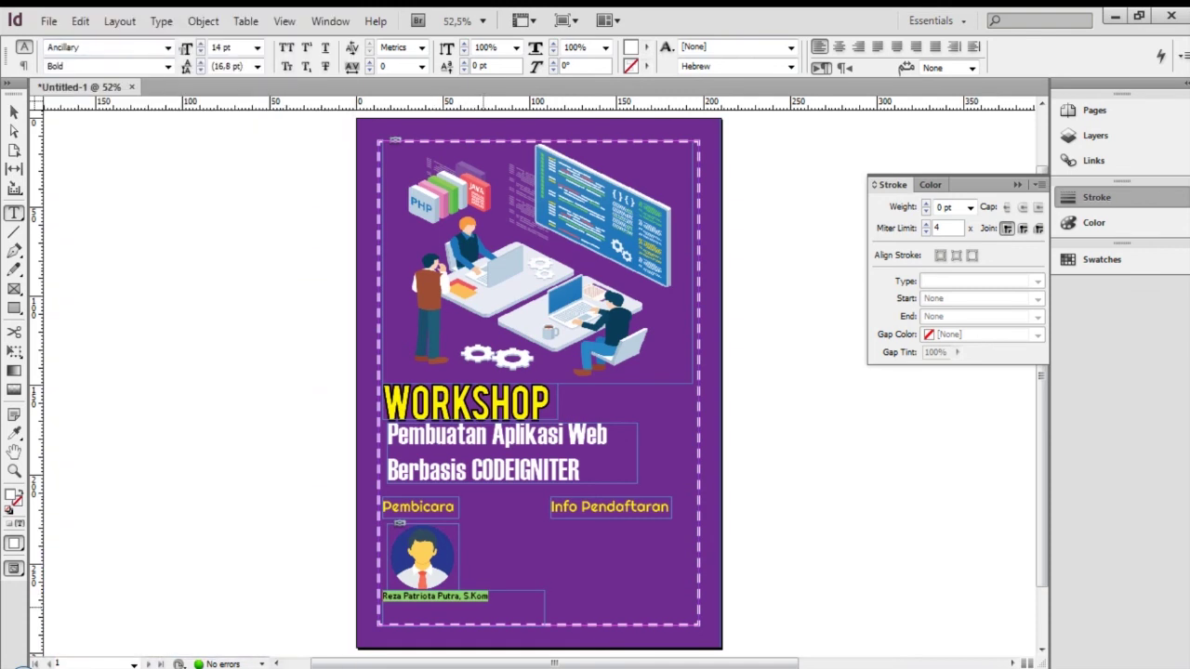
Change the speaker name to the Mouser font at 18 pt
left_click(167, 47)
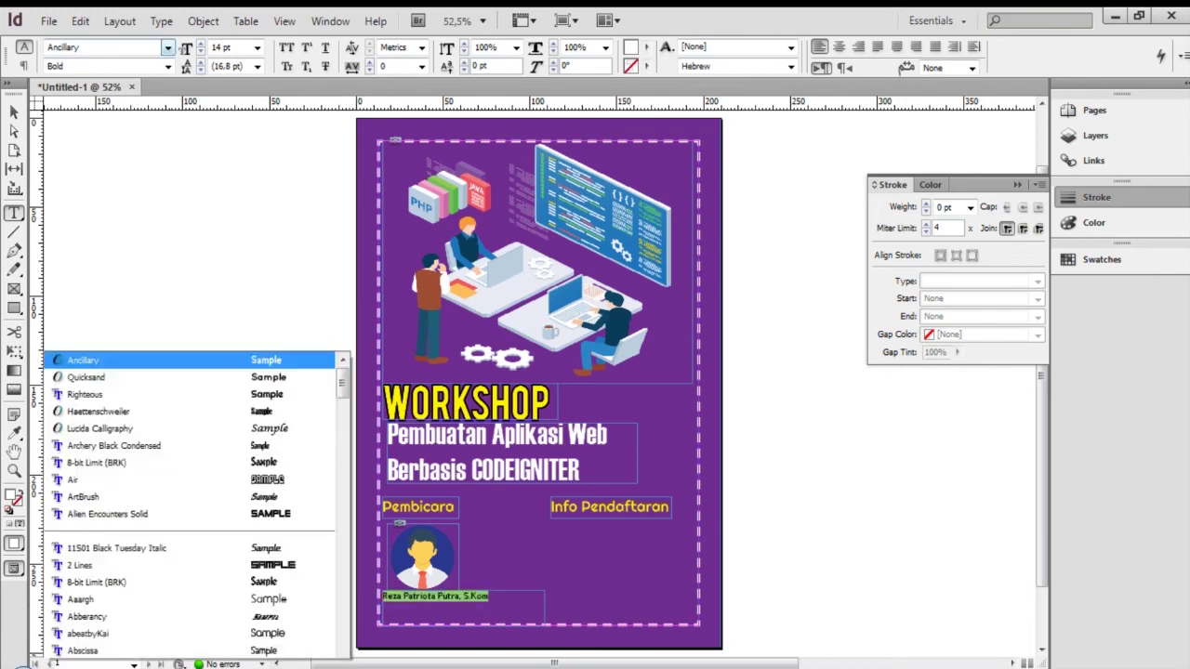
scroll(186, 335, "down", 10)
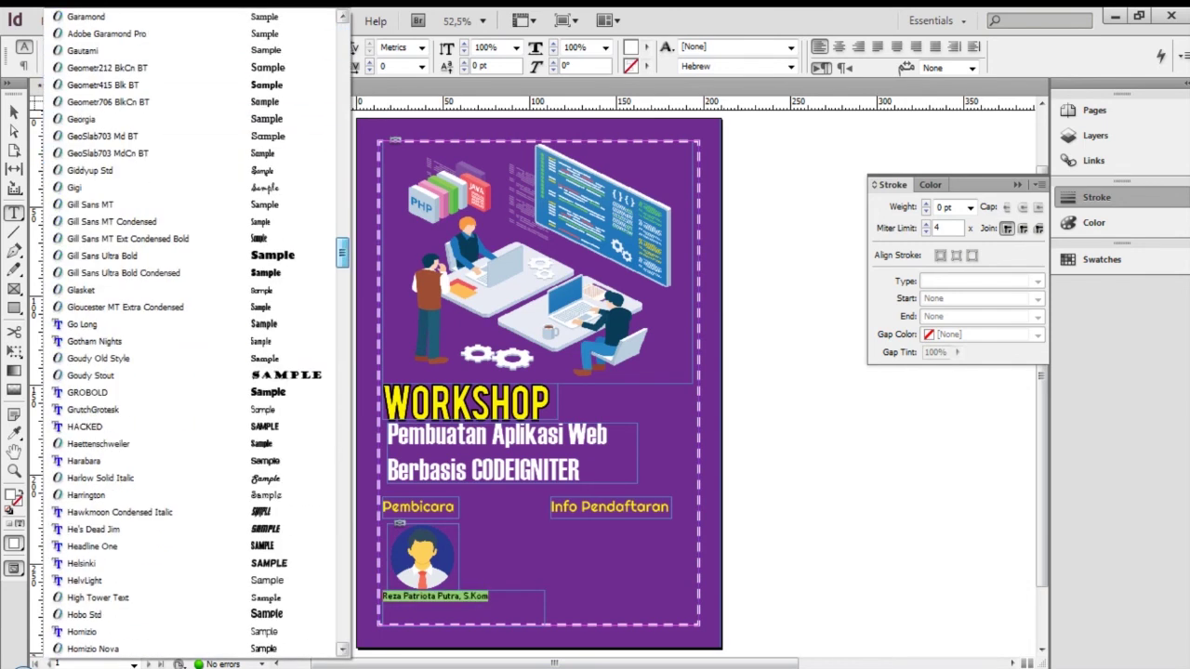
scroll(186, 335, "down", 10)
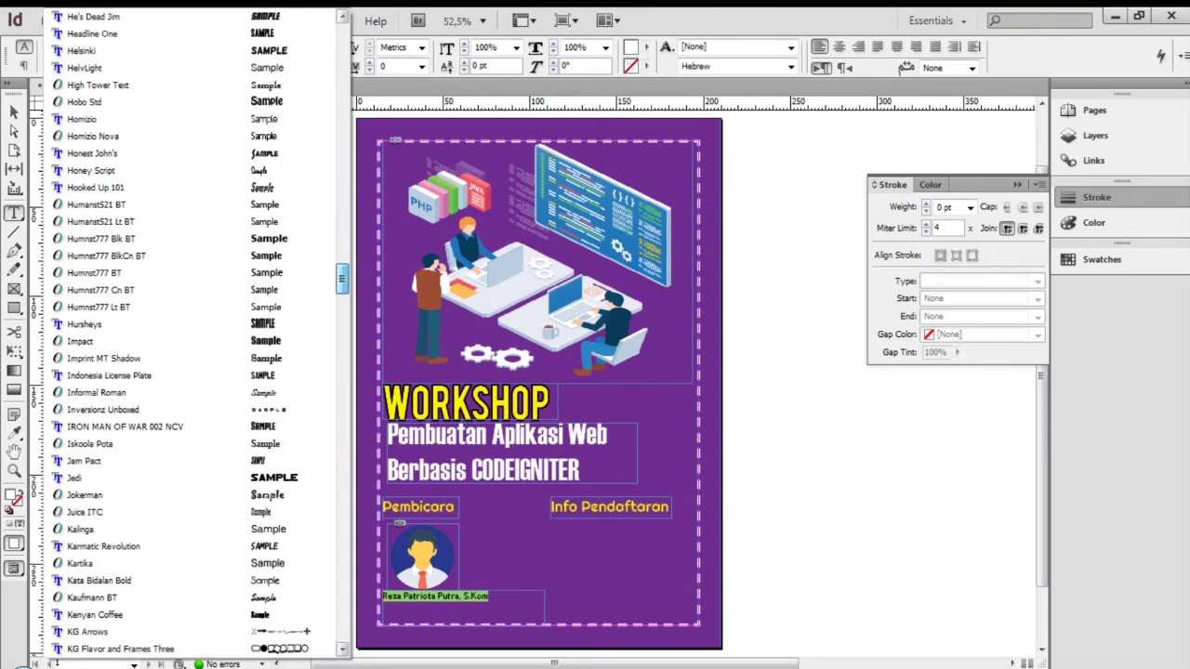
scroll(186, 334, "down", 15)
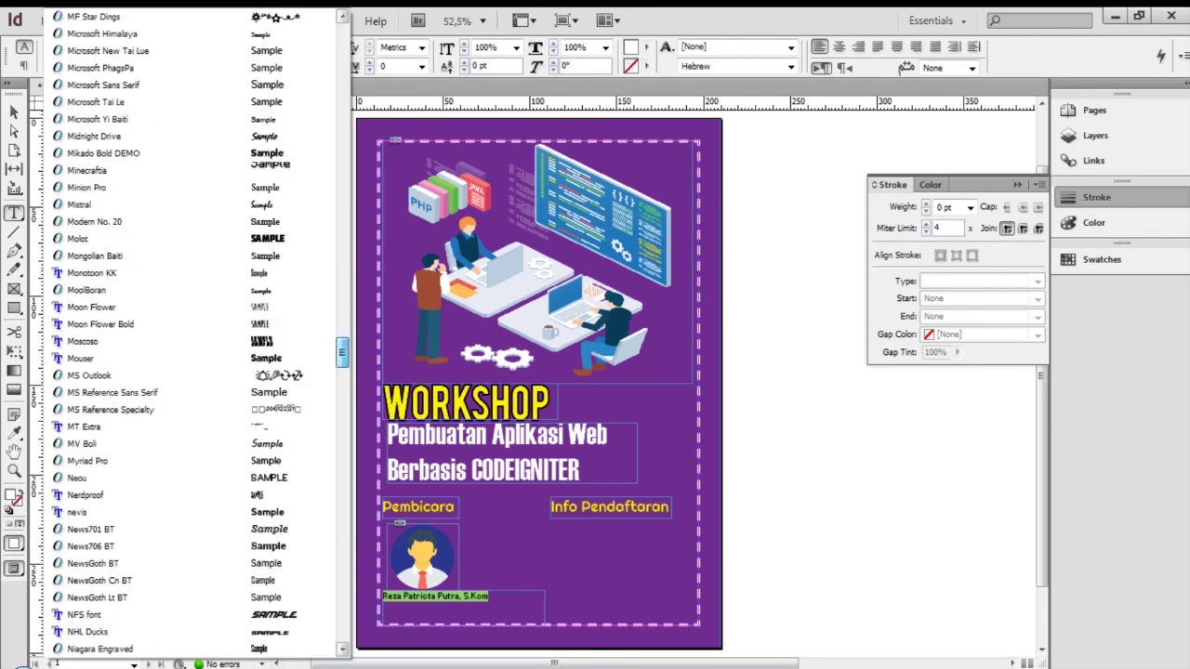
left_click(316, 358)
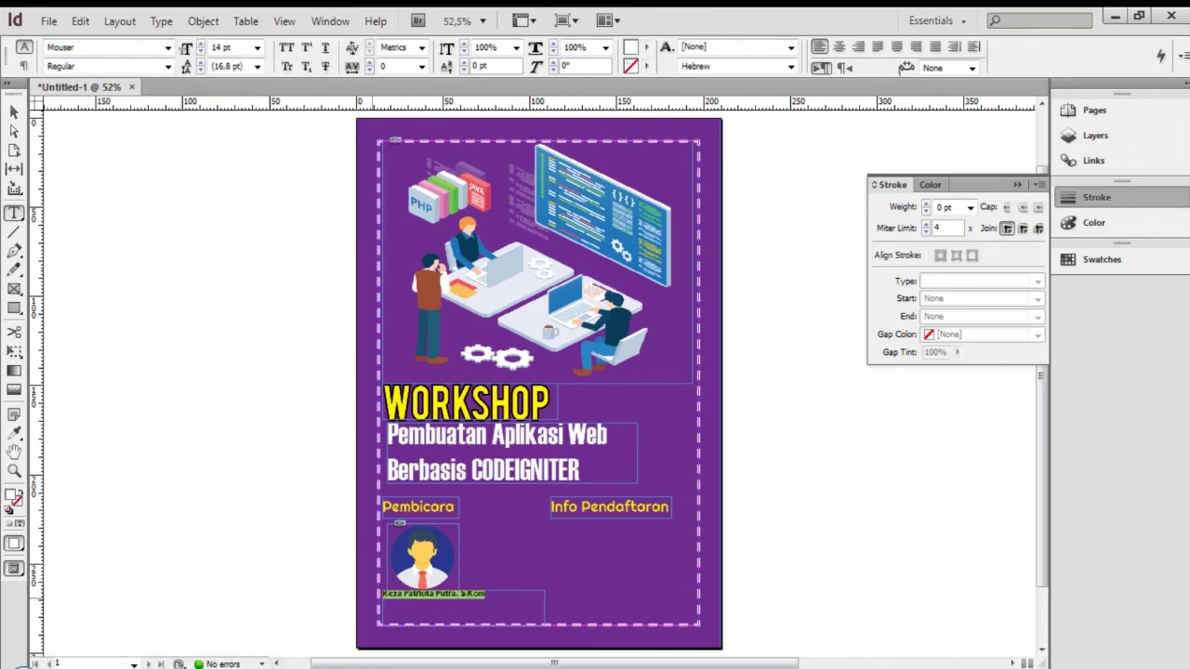
left_click(257, 48)
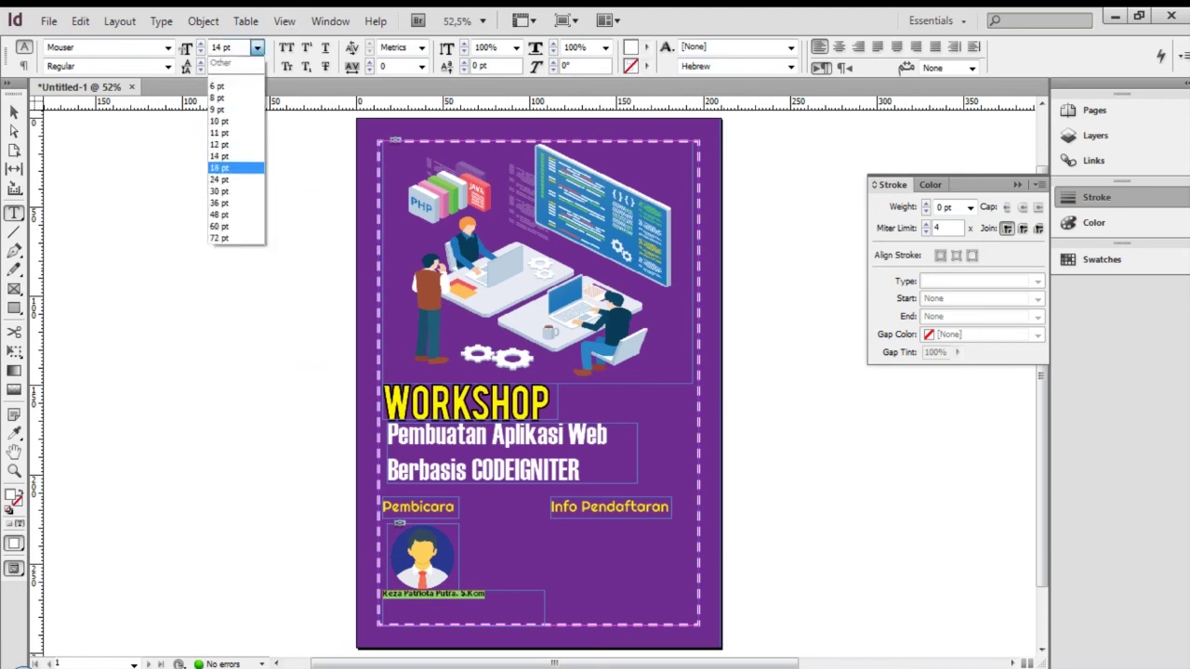
left_click(219, 167)
left_click(514, 595)
Add the title 'Freelancer Senior Programmer' beneath the name
left_click(382, 595)
type("Freelancer Senior Programmer")
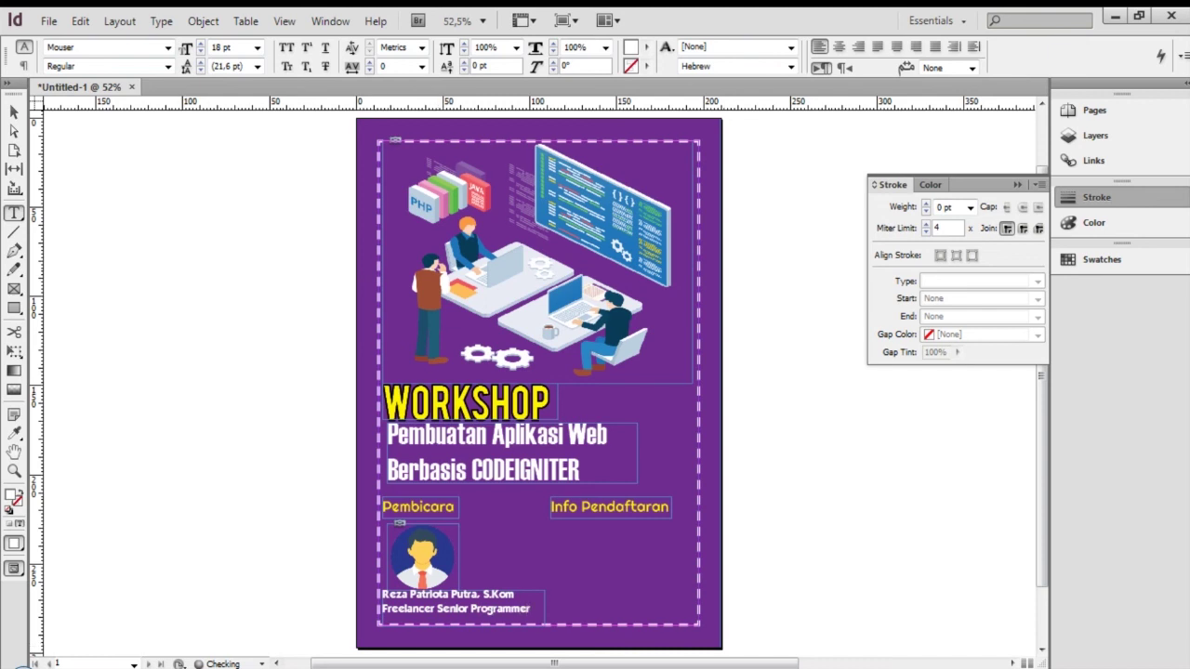
key("Escape")
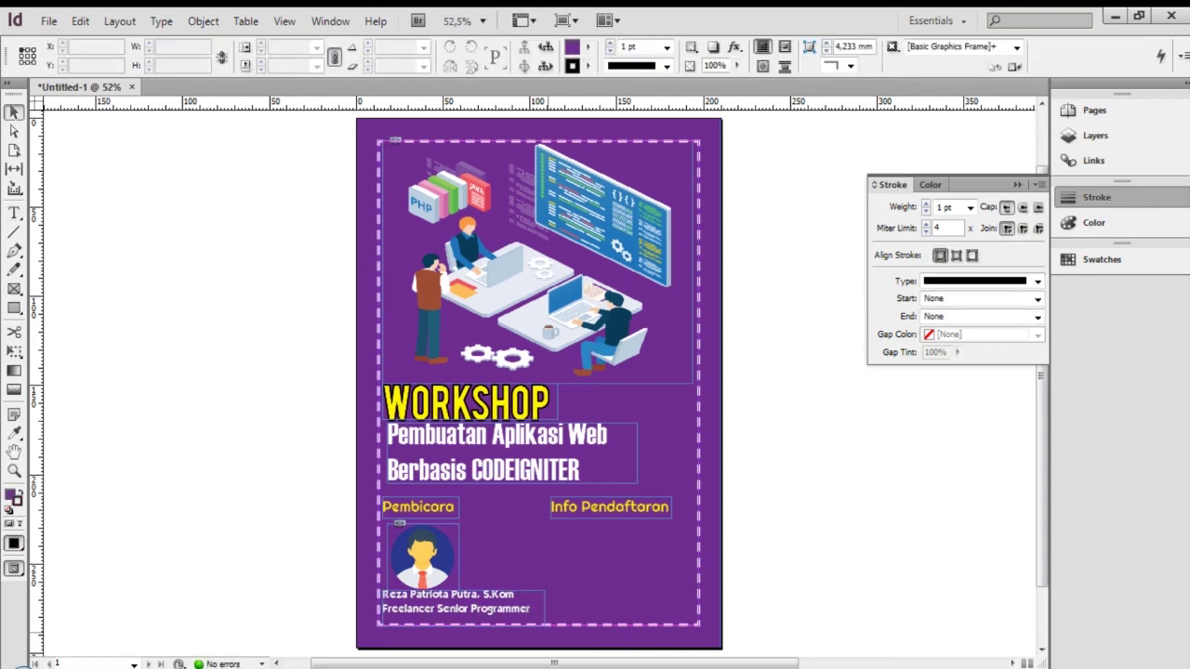
Nudge the speaker frame down, preview full-screen, then make the speaker text frame narrower and shorter
left_click_drag(381, 593, 381, 596)
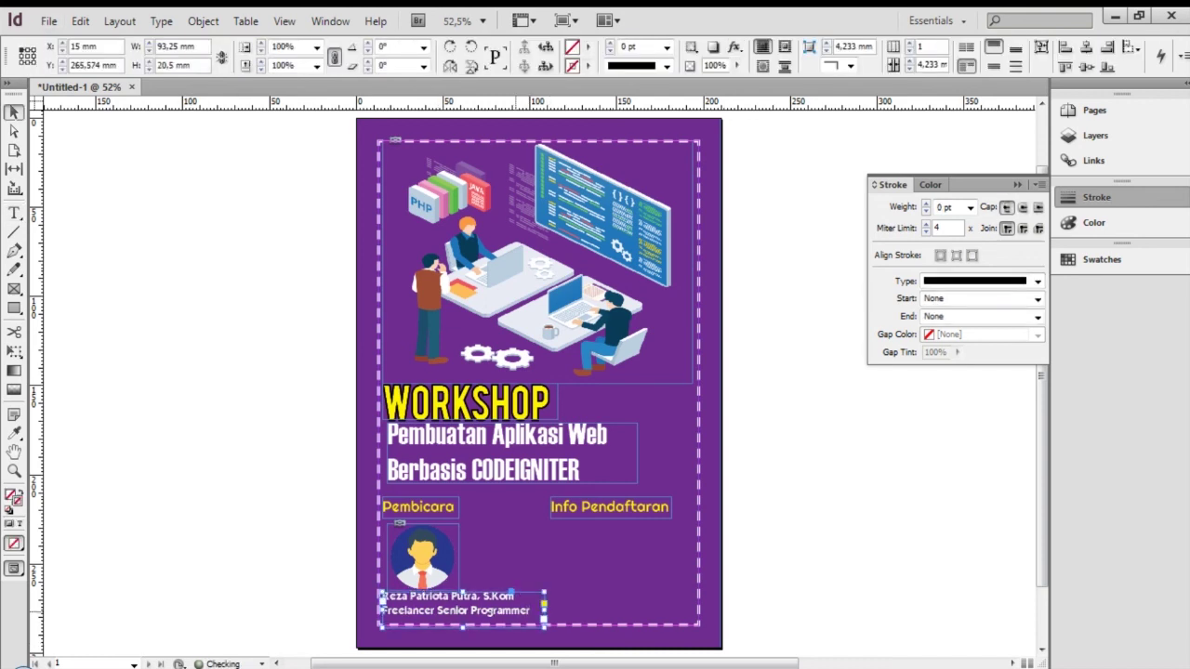
left_click(809, 504)
key("shift+w")
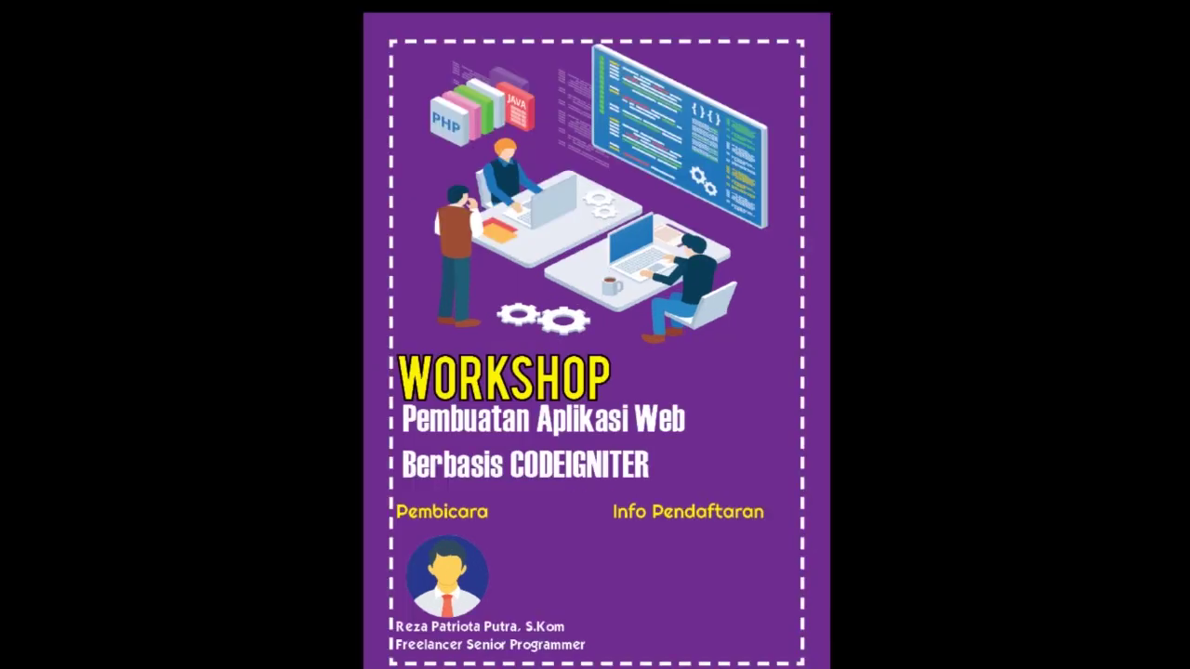
key("Escape")
left_click(463, 610)
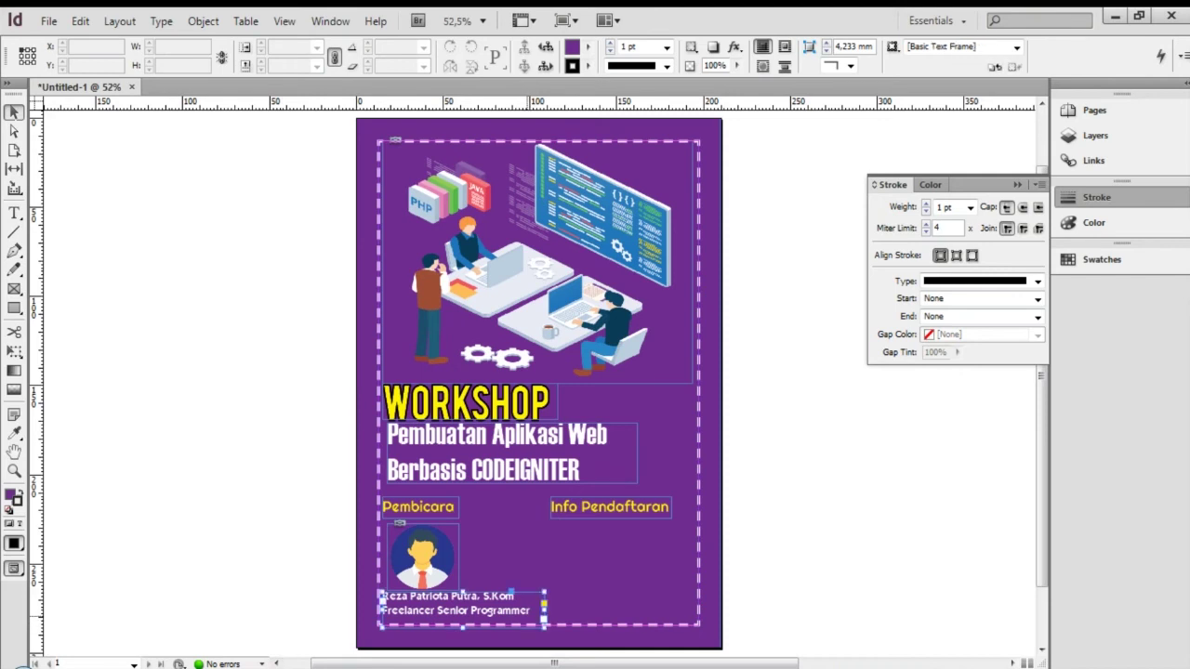
left_click_drag(545, 610, 529, 610)
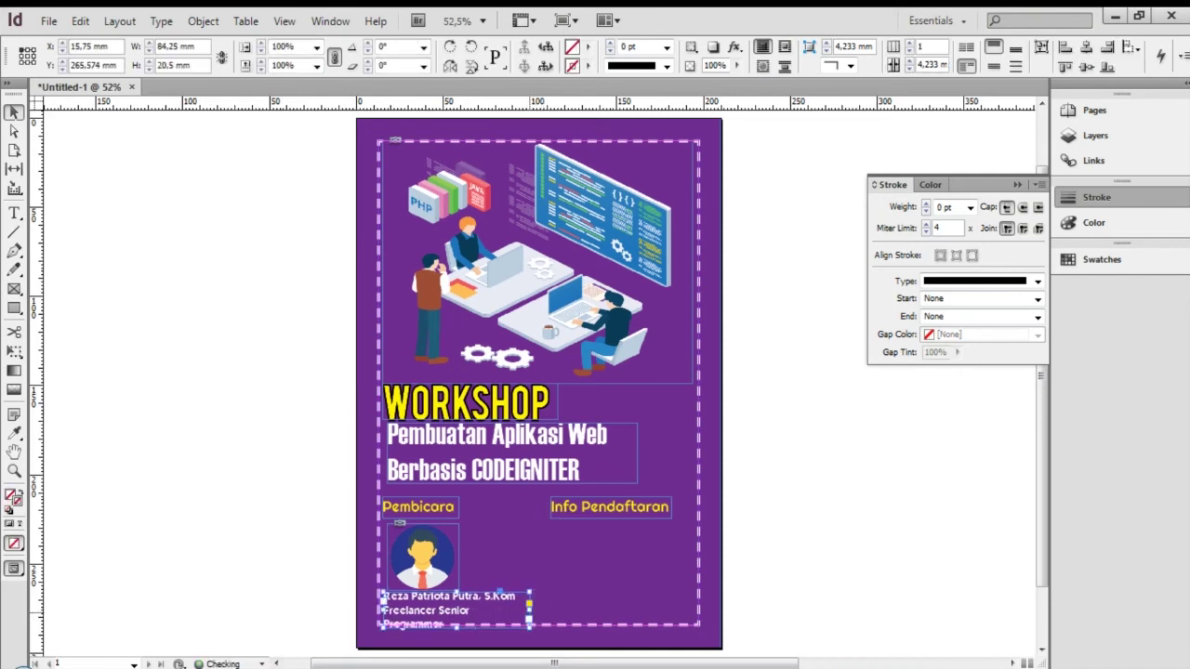
left_click_drag(456, 626, 455, 617)
Shift the Pembicara and Info Pendaftaran labels slightly up and right
left_click(419, 507)
left_click(609, 506, "shift")
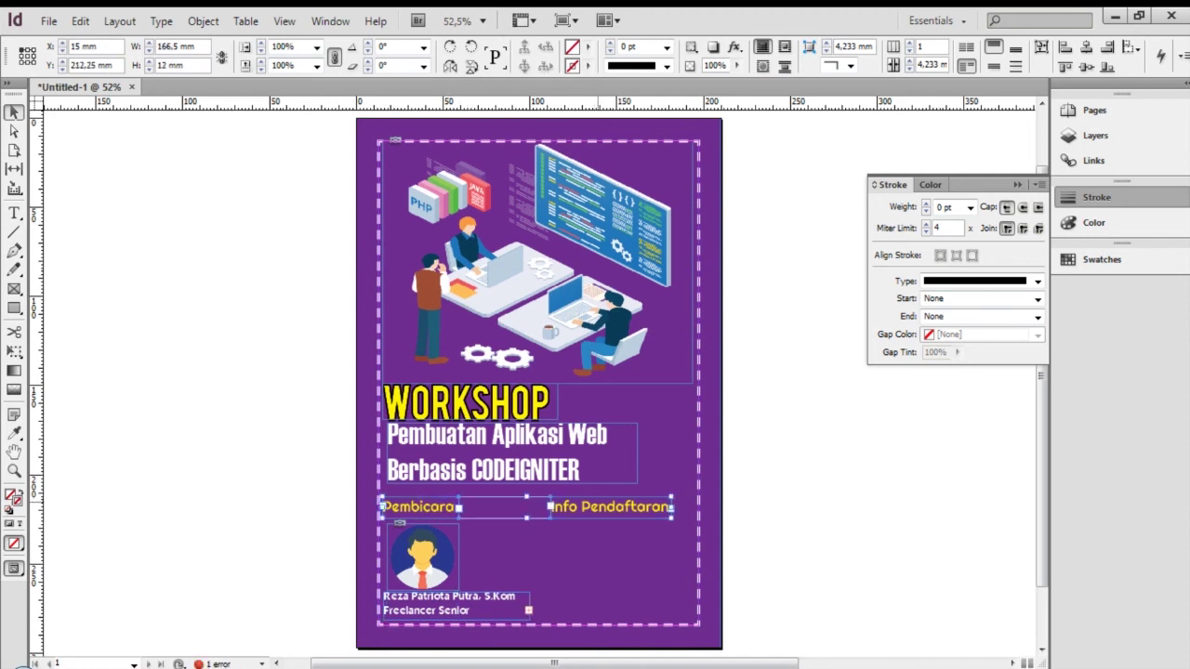
key("Up")
key("Up")
key("Up")
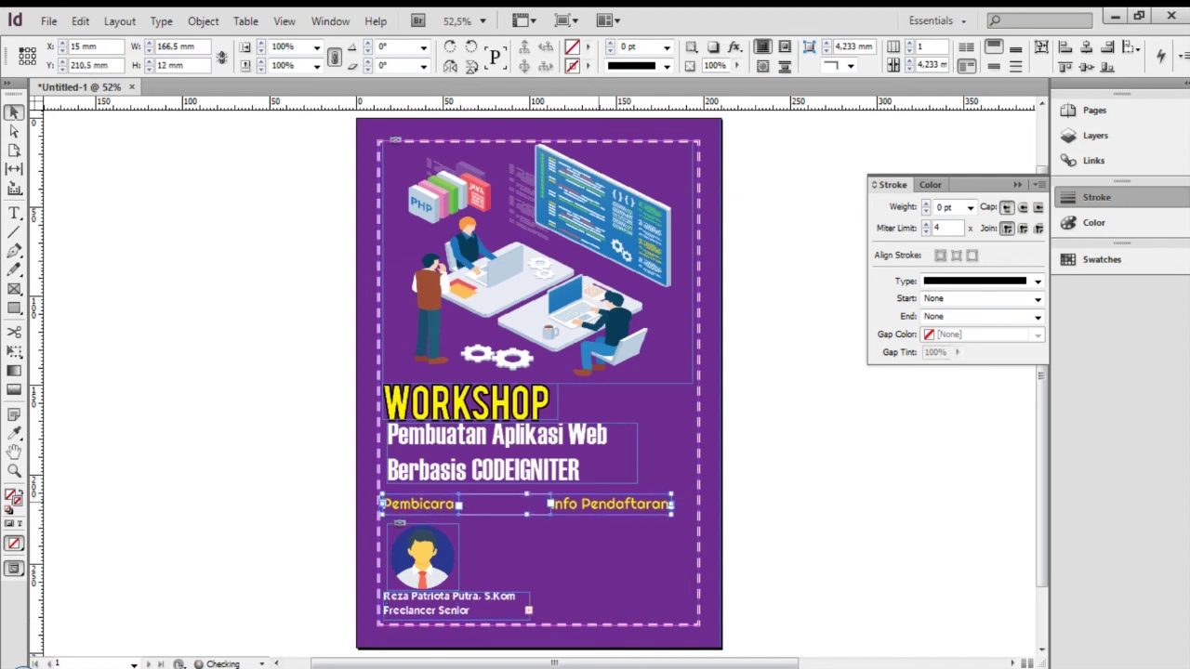
key("Right")
key("Right")
key("Right")
key("Right")
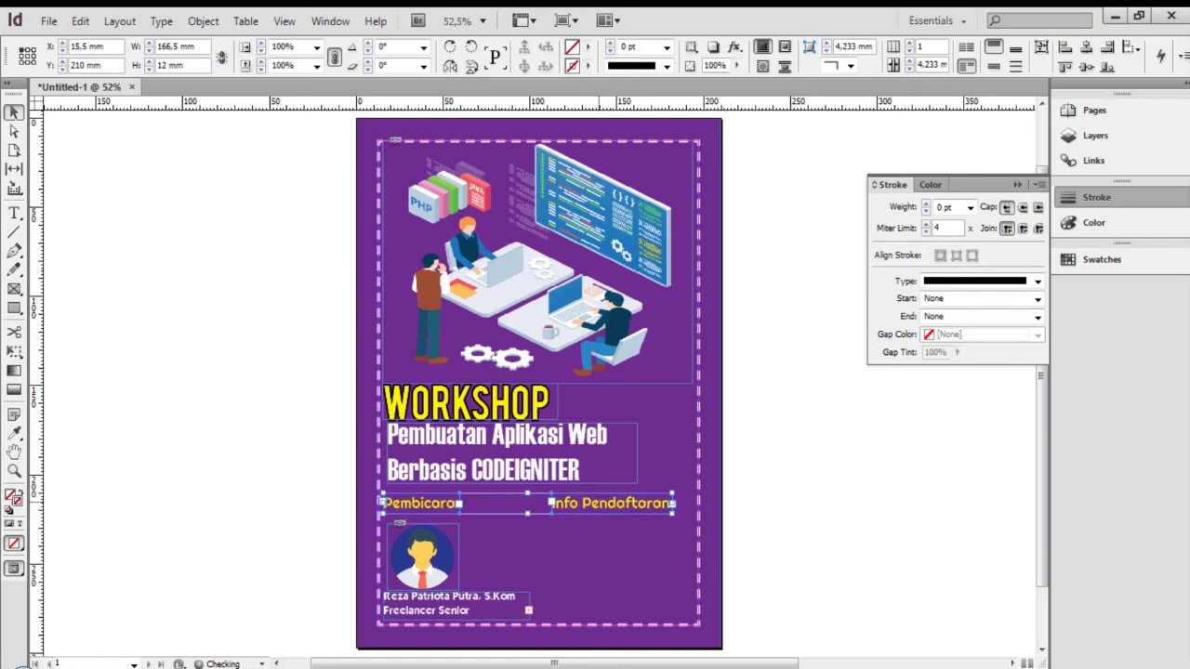
Nudge the photo up, the name right, and widen the name block so 'Programmer' fits
left_click(424, 556)
key("Up")
key("Up")
key("Up")
key("Up")
key("Up")
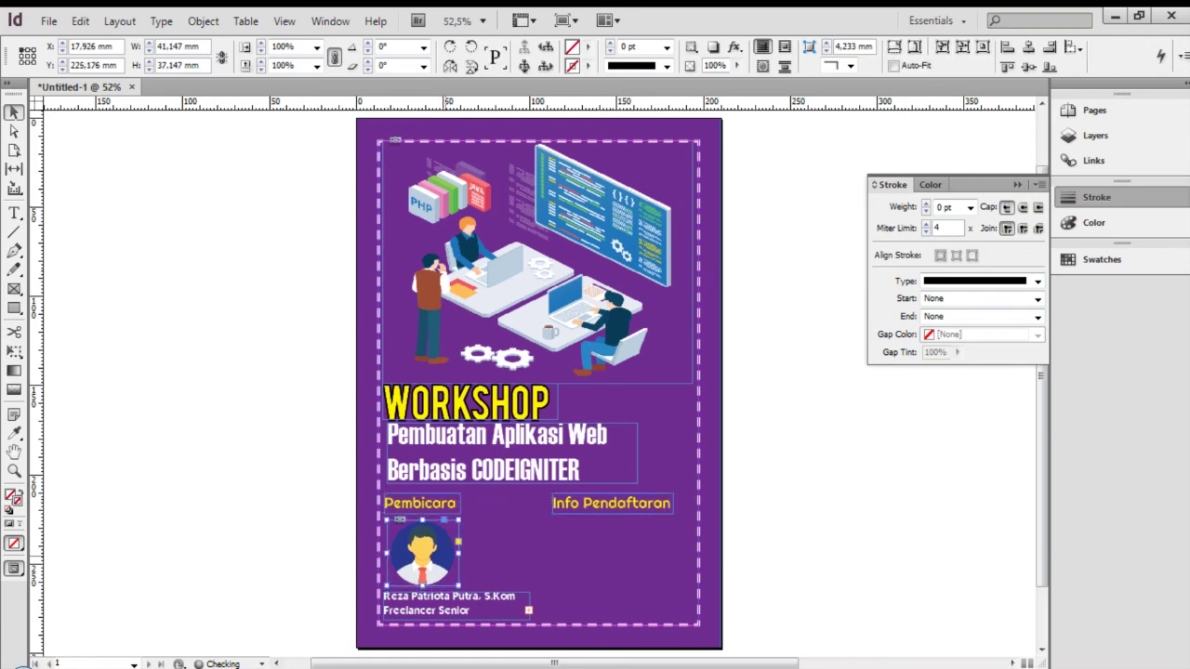
left_click(461, 597)
key("Right")
key("Right")
key("Right")
key("Right")
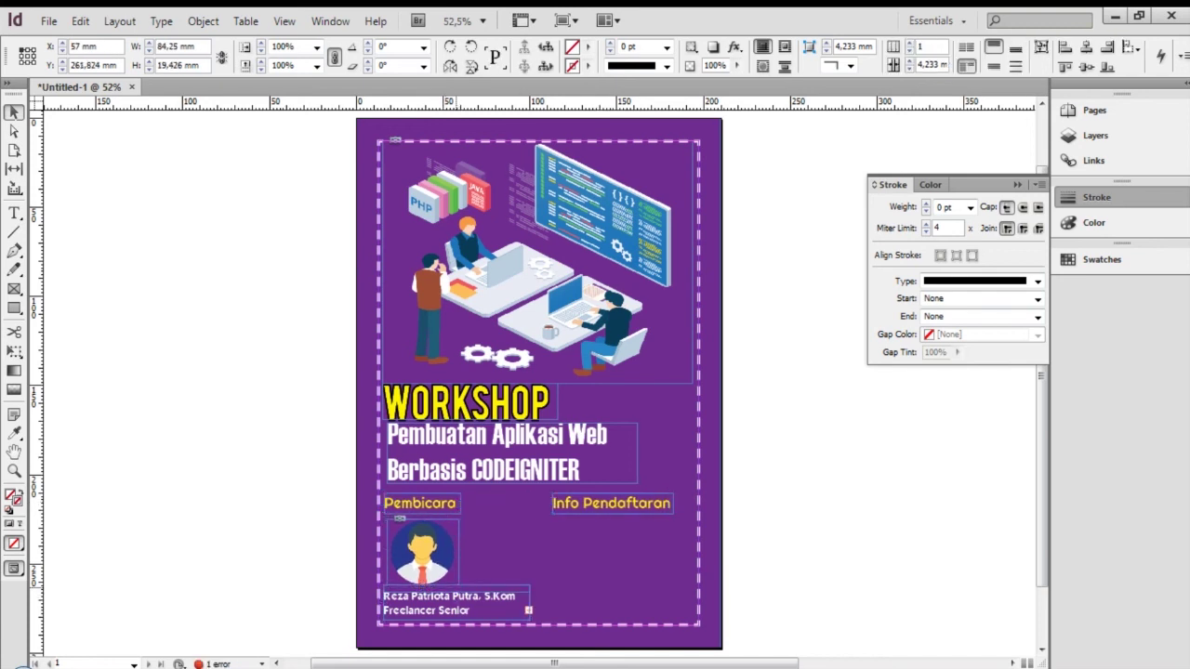
left_click_drag(529, 602, 538, 603)
left_click(809, 523)
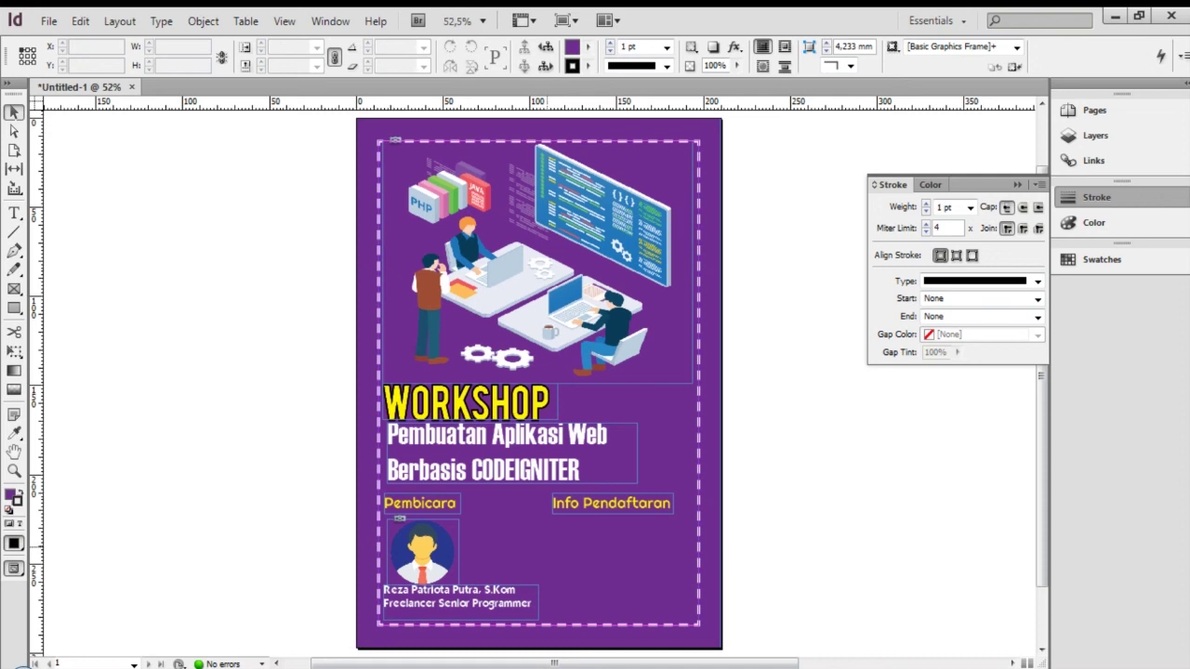
Paste a copy of the name frame beneath Info Pendaftaran and select its text
left_click(519, 593)
key("ctrl+c")
key("ctrl+v")
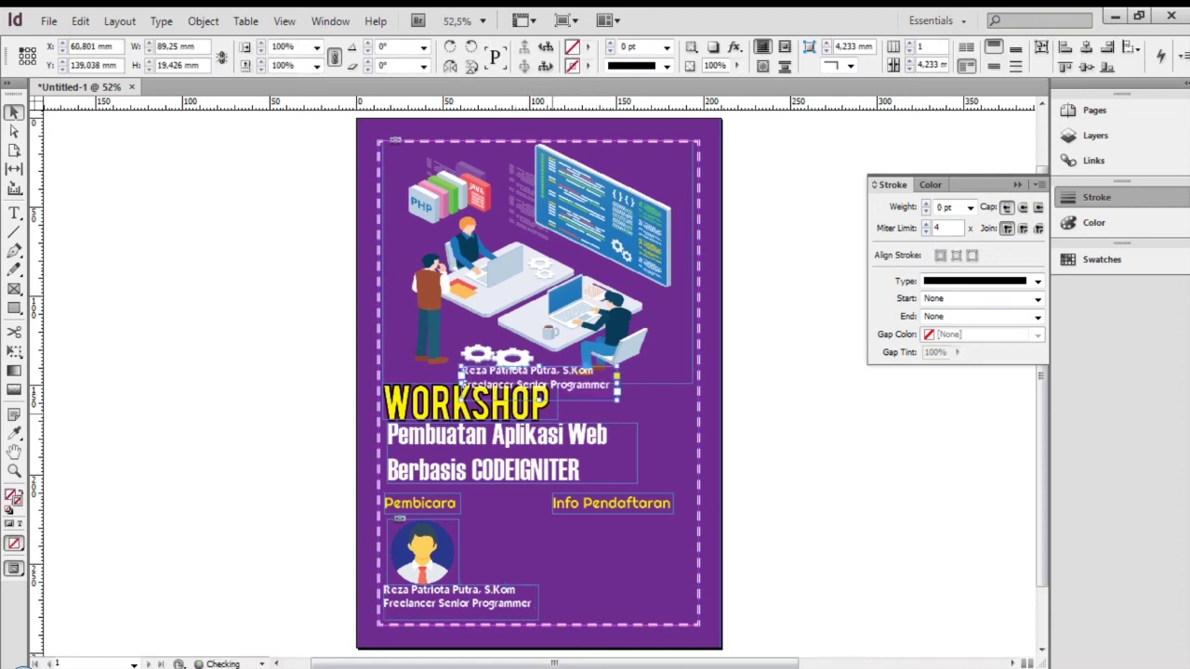
left_click_drag(586, 384, 622, 536)
double_click(619, 530)
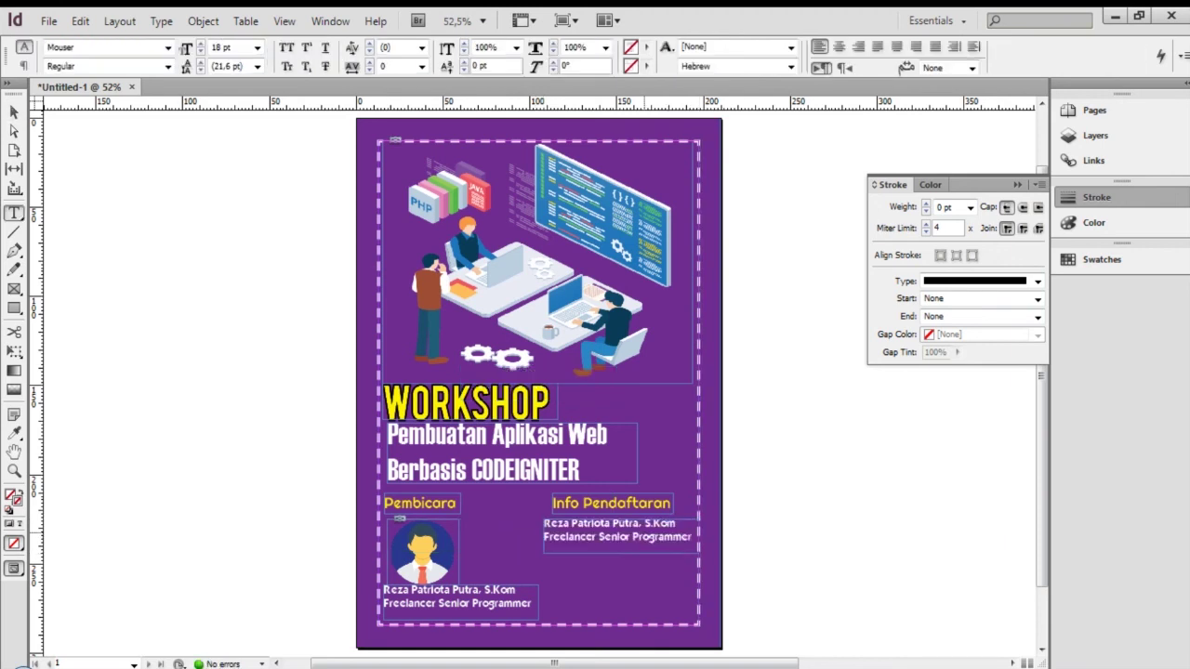
key("ctrl+a")
Replace the copied text with 'Biaya : RP. 850.000' and 'Tempat' on separate lines
type("Bi")
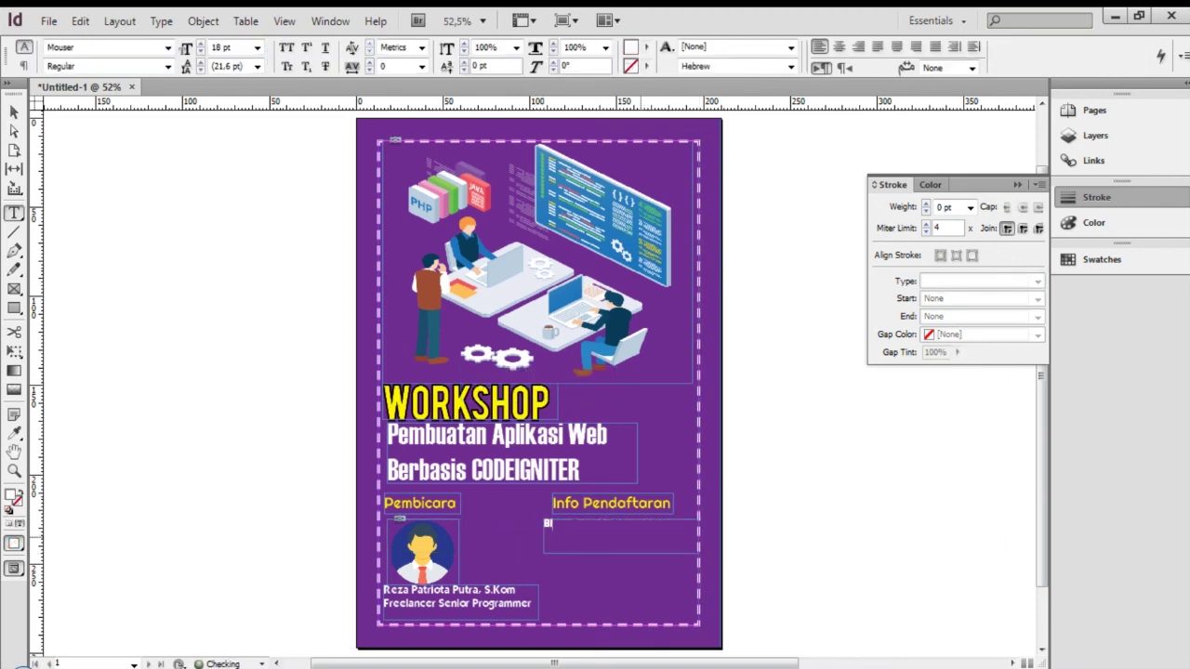
type("aya : RP. 850.000")
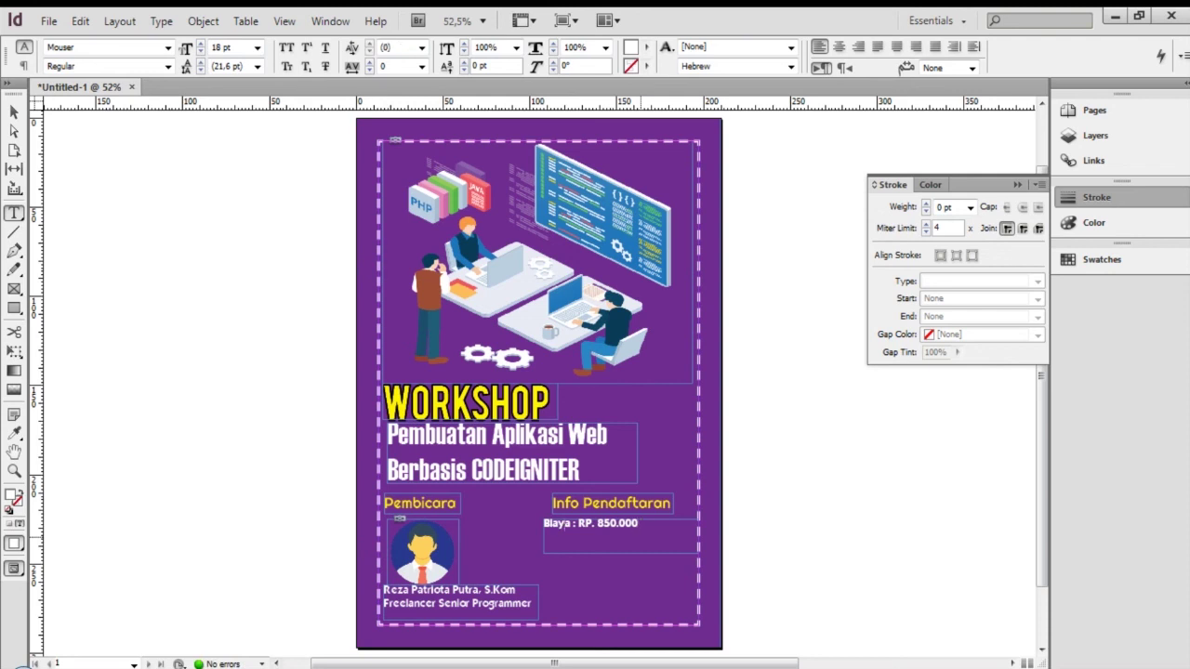
key("Return")
type("Tempat :")
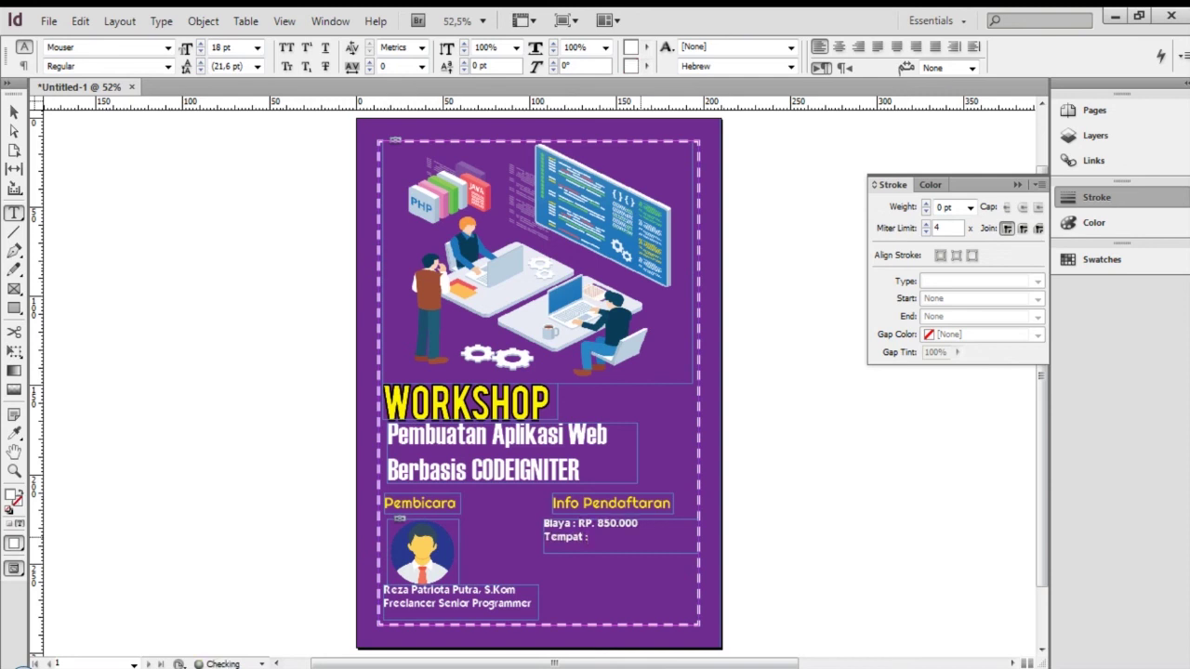
key("Return")
Make the info frame taller so all its lines are visible
key("Escape")
left_click_drag(622, 553, 621, 614)
double_click(657, 595)
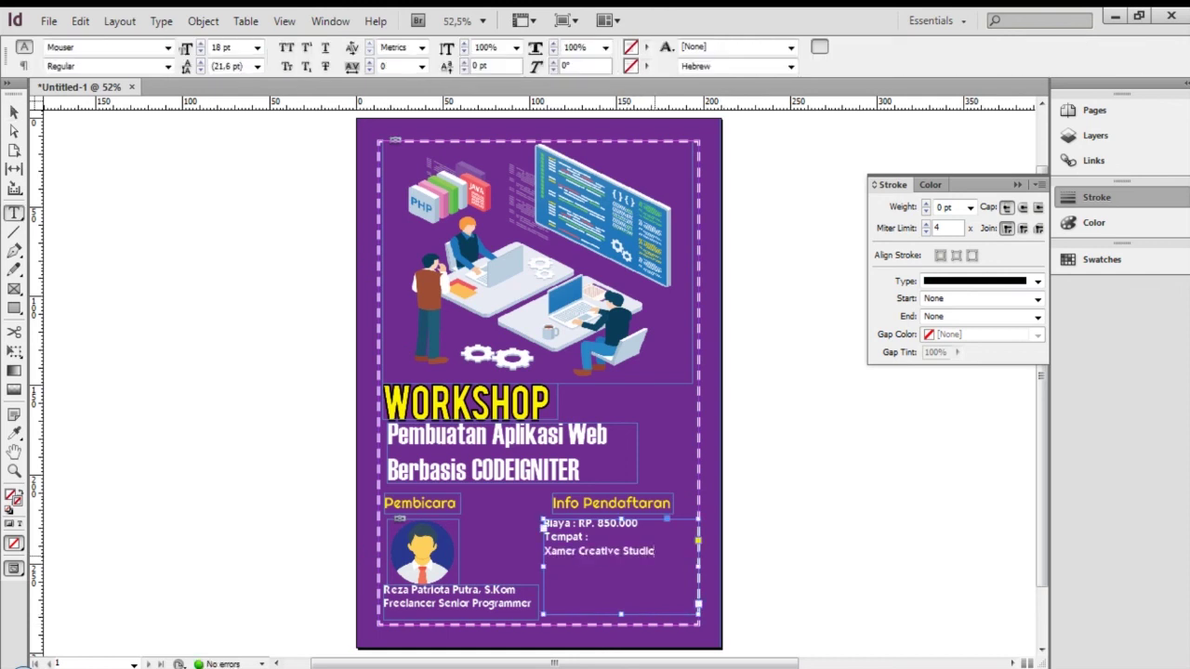
key("ctrl+a")
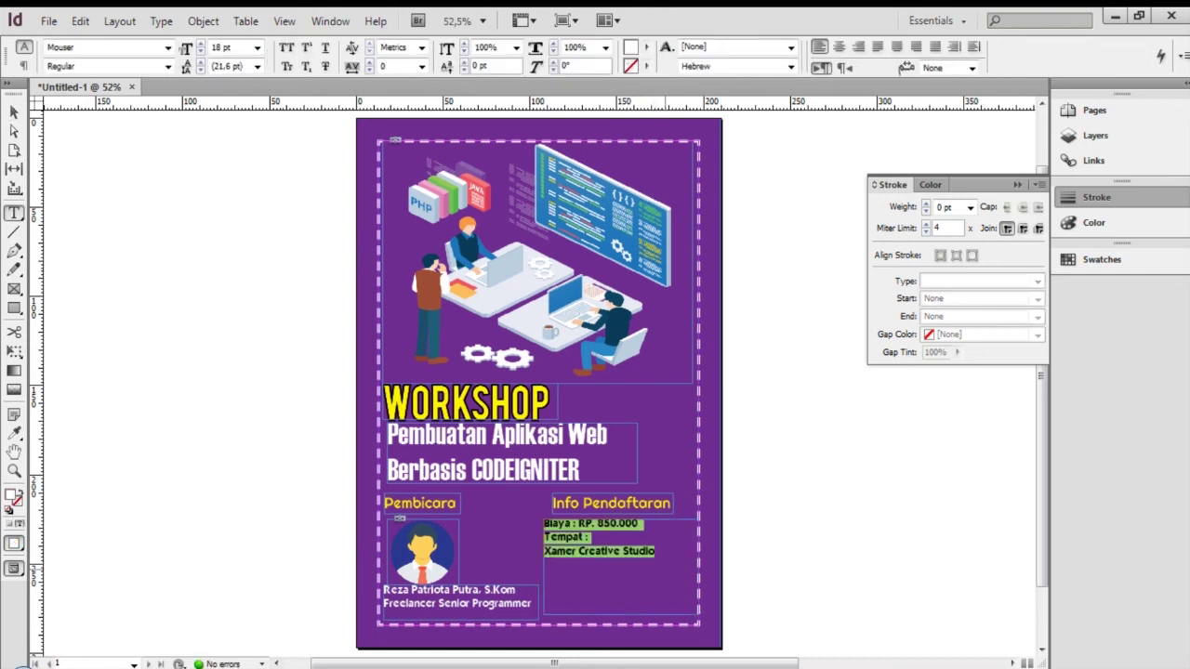
left_click(683, 571)
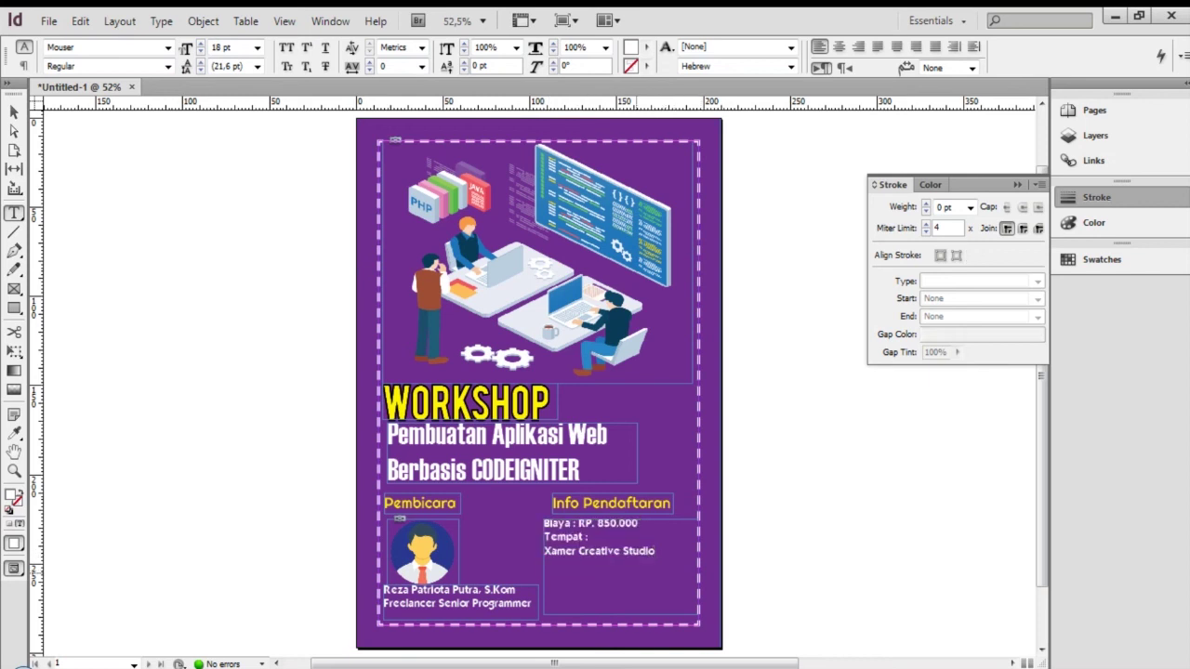
Shift the info frame's left edge slightly right and append 'Office' to the venue name
key("Escape")
left_click_drag(544, 566, 553, 563)
key("t")
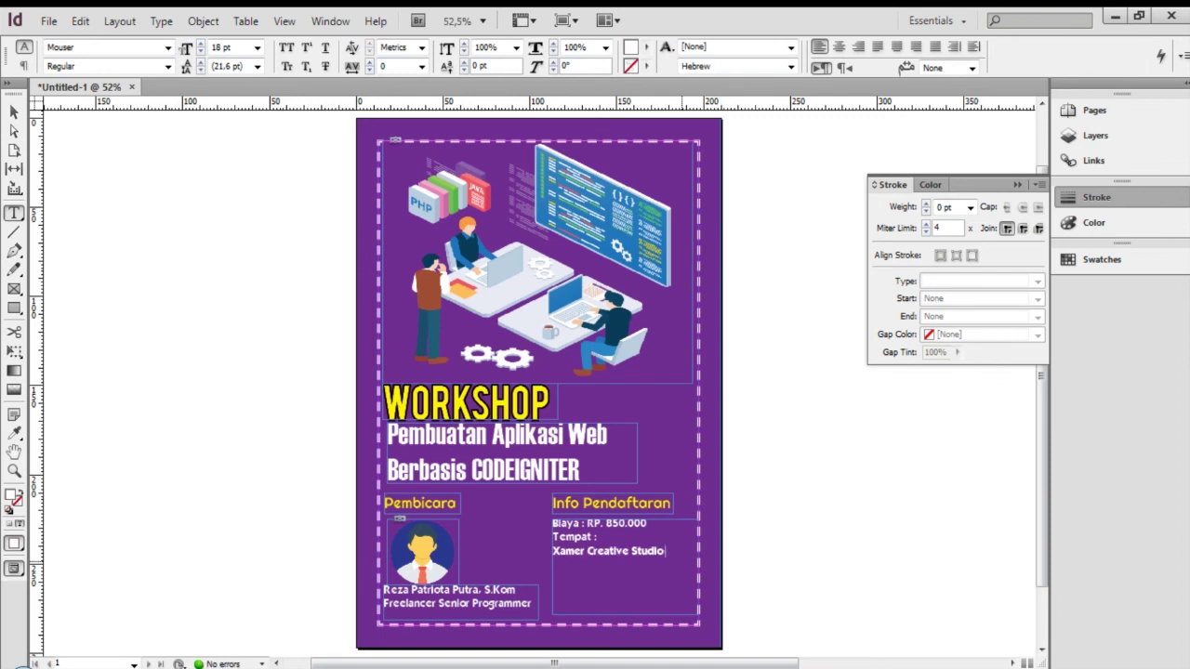
type("Of")
type("fice")
Set all registration text to 16 pt and fix the mistyped characters in 'Office'
key("ctrl+a")
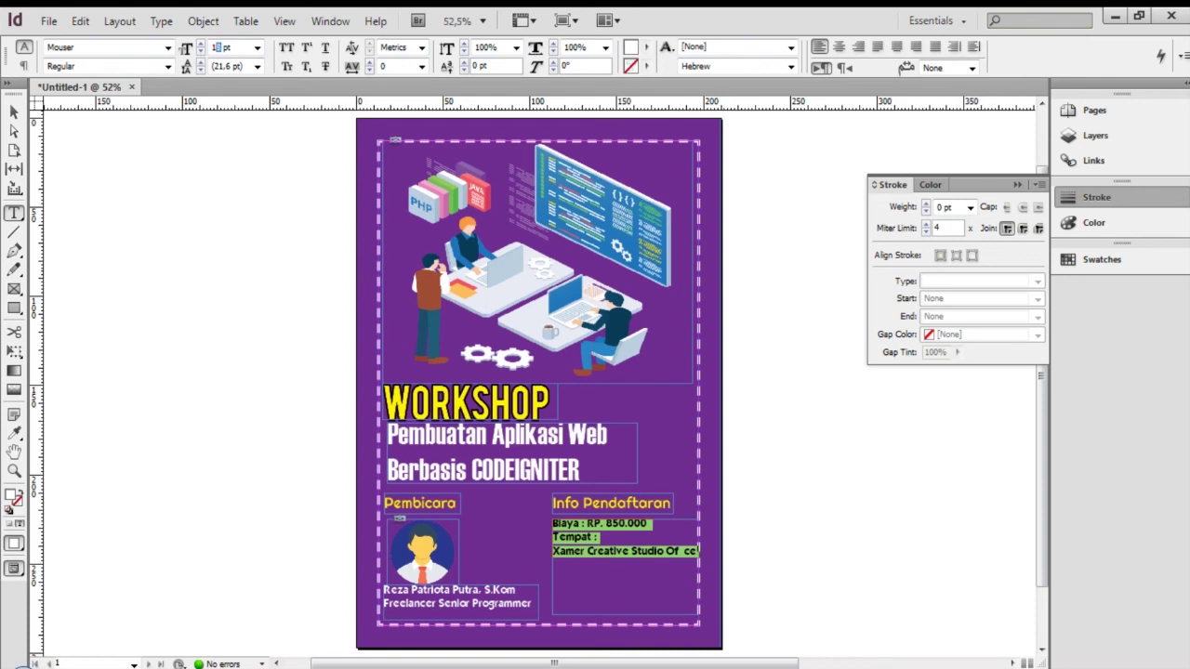
type("16")
key("Return")
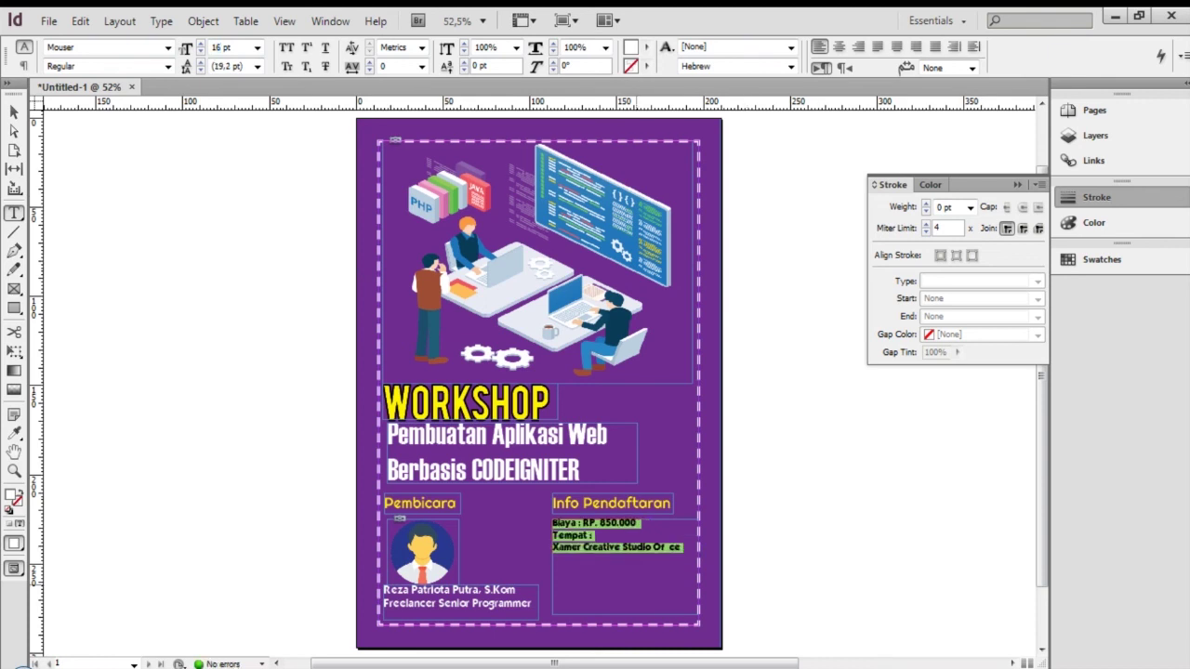
left_click(677, 546)
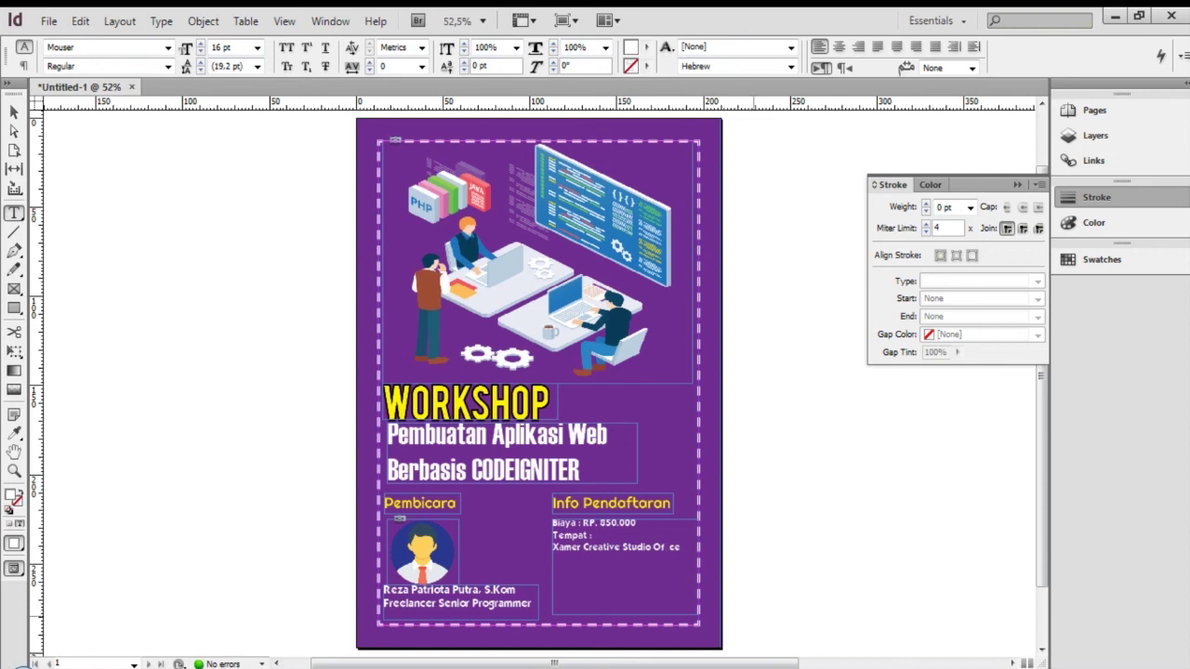
key("Left")
key("Left")
key("BackSpace")
key("BackSpace")
type("ii")
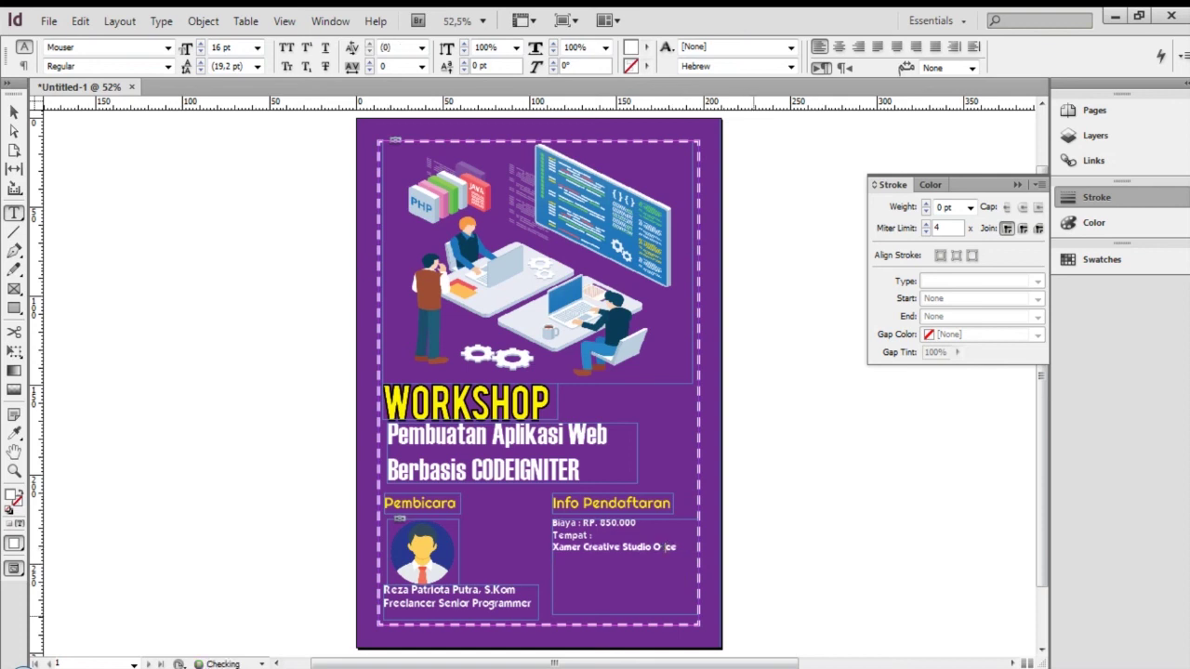
type("f")
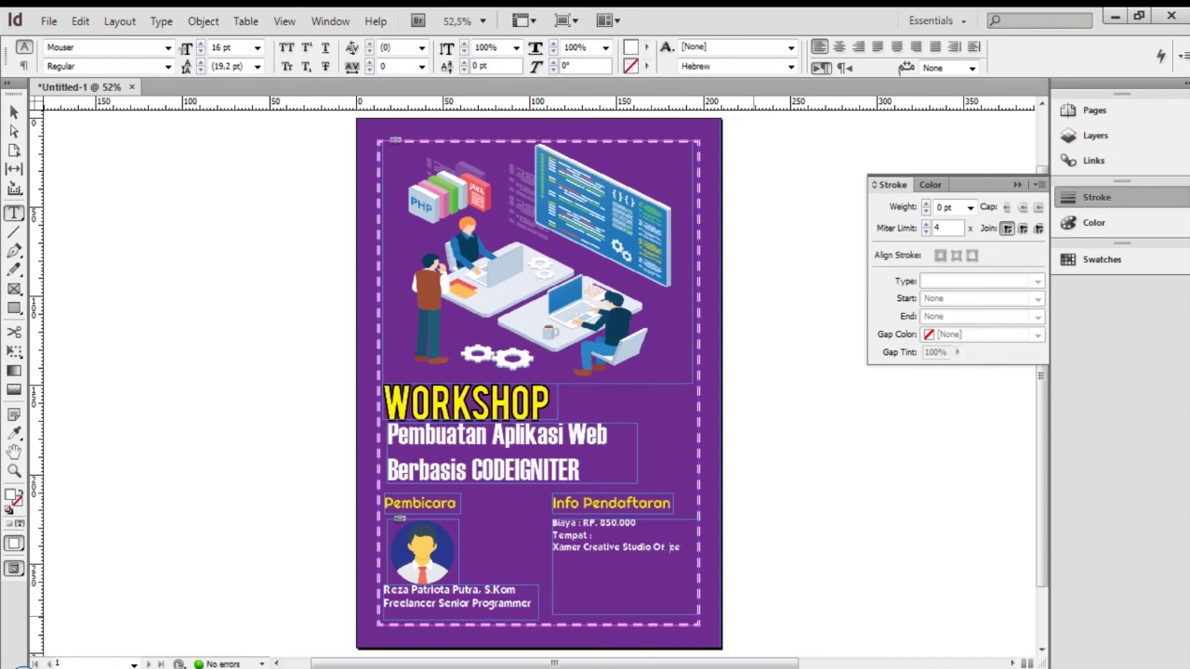
key("Escape")
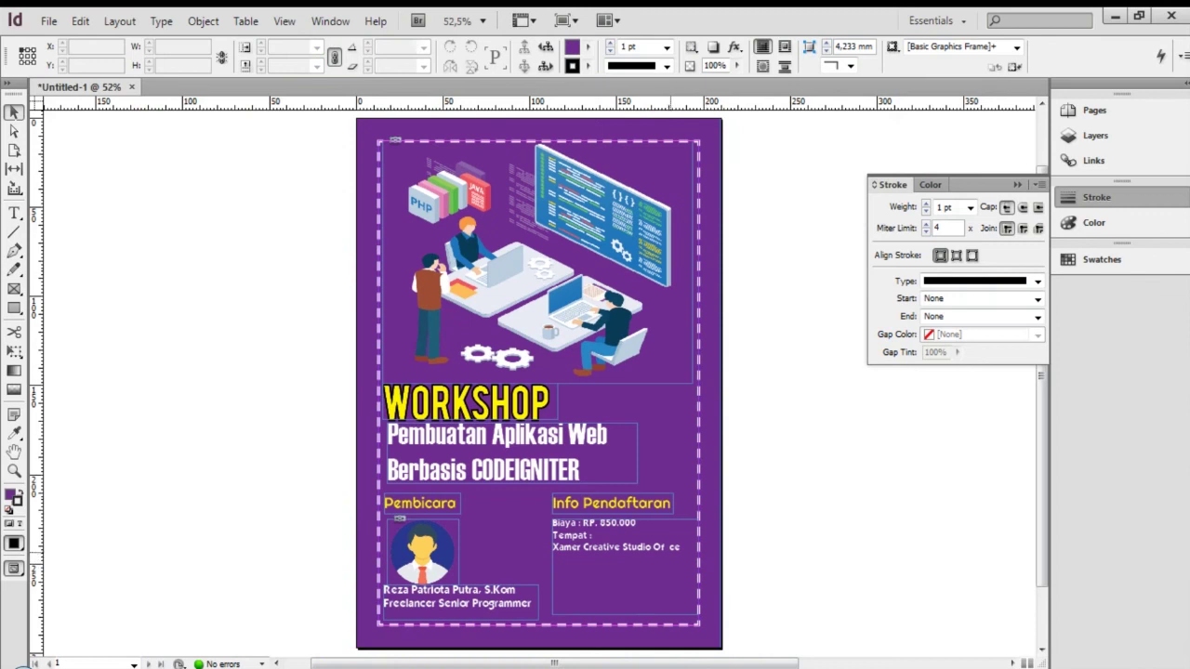
Retype the venue as 'Kantor Xamer Creative Studio' followed by placeholder XXXX address text
double_click(673, 548)
key("BackSpace")
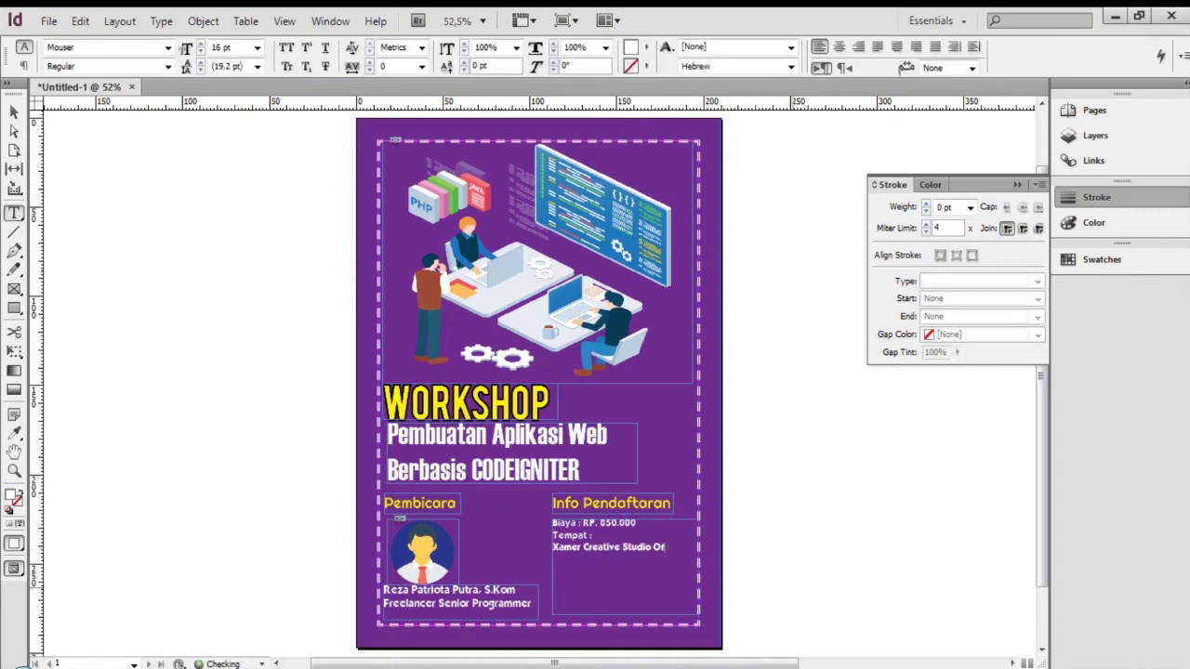
type("ce")
key("BackSpace")
key("BackSpace")
key("BackSpace")
key("BackSpace")
key("BackSpace")
key("BackSpace")
key("BackSpace")
key("BackSpace")
key("BackSpace")
key("BackSpace")
key("BackSpace")
key("BackSpace")
key("BackSpace")
key("BackSpace")
key("BackSpace")
key("BackSpace")
key("BackSpace")
key("BackSpace")
key("BackSpace")
key("BackSpace")
key("BackSpace")
type("Kantor Xamer Creative Studio ")
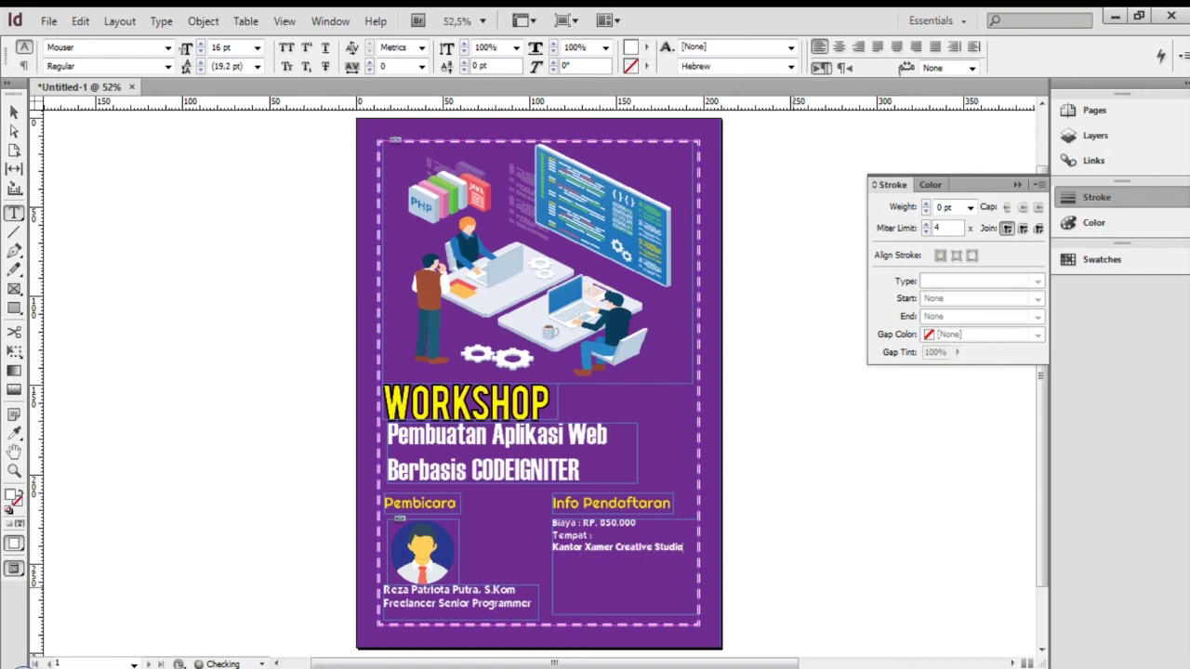
type("Xxxxx XXXX XXXXXXXXX")
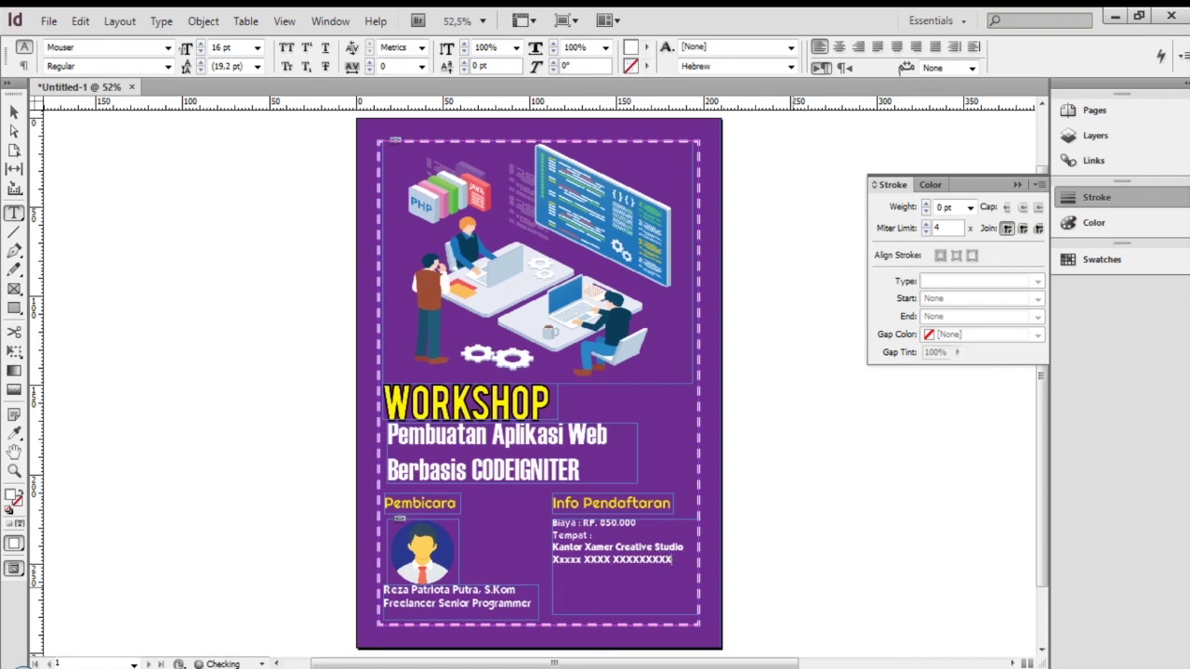
type(" XXX XXXXXXXXXXXXXX")
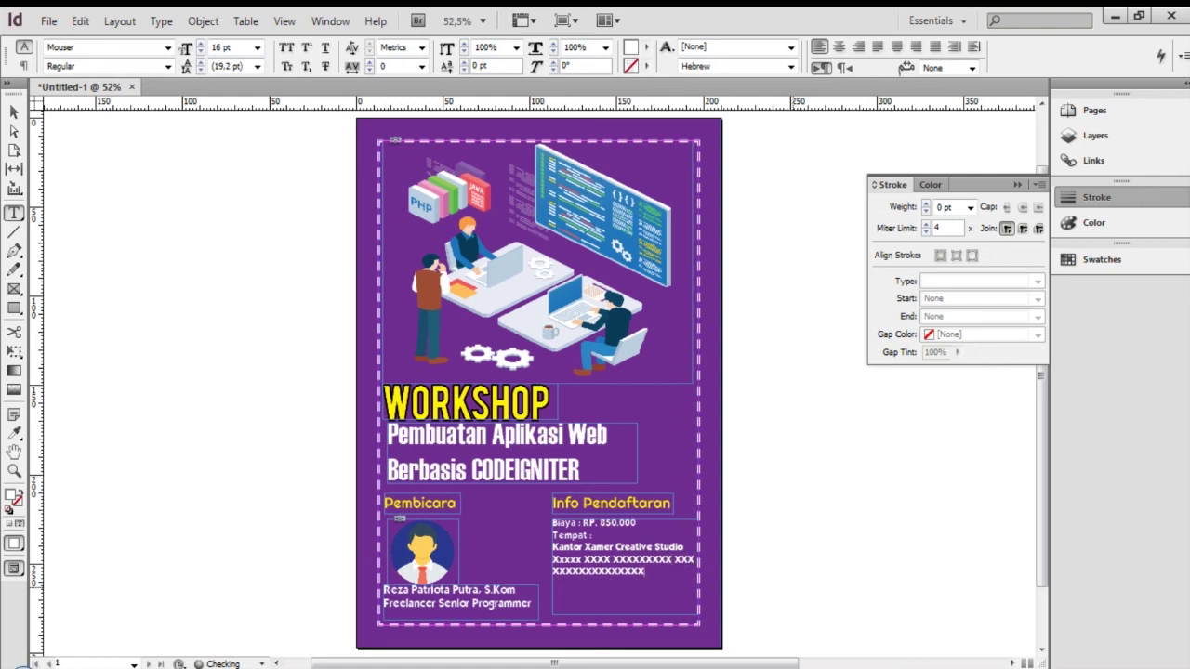
type("XX XXX")
Add a blank line after the Biaya fee line, set it to 18 pt, and nudge the subtitle down
left_click(652, 533)
key("Return")
key("BackSpace")
left_click(656, 523)
key("Return")
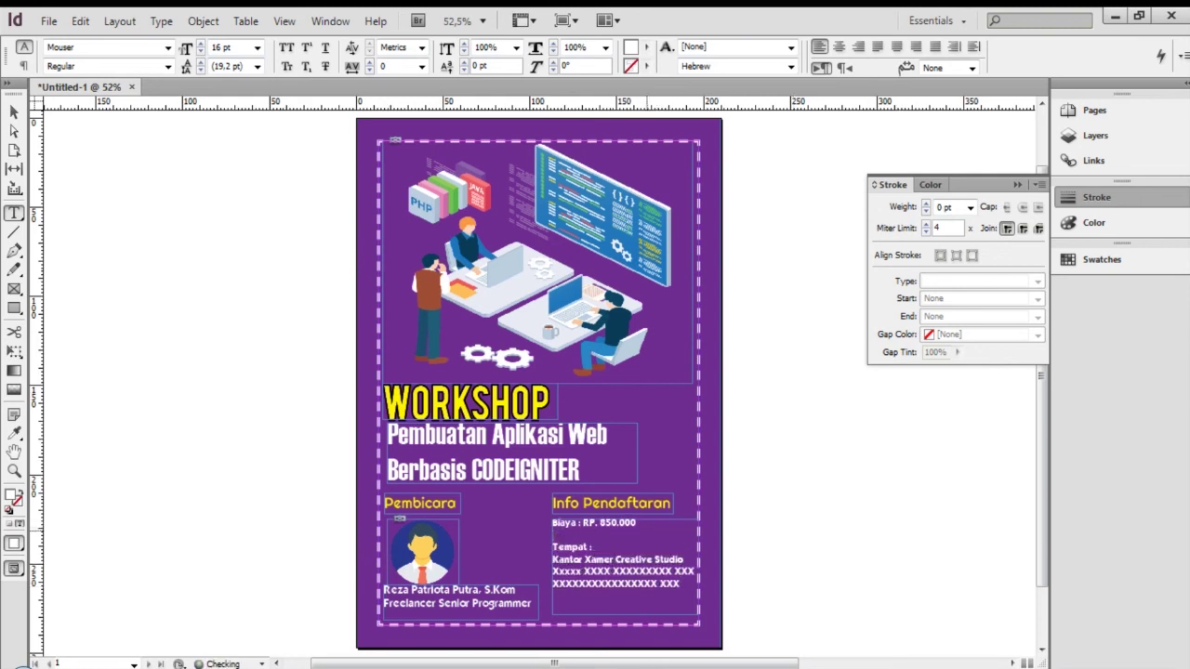
key("shift+Home")
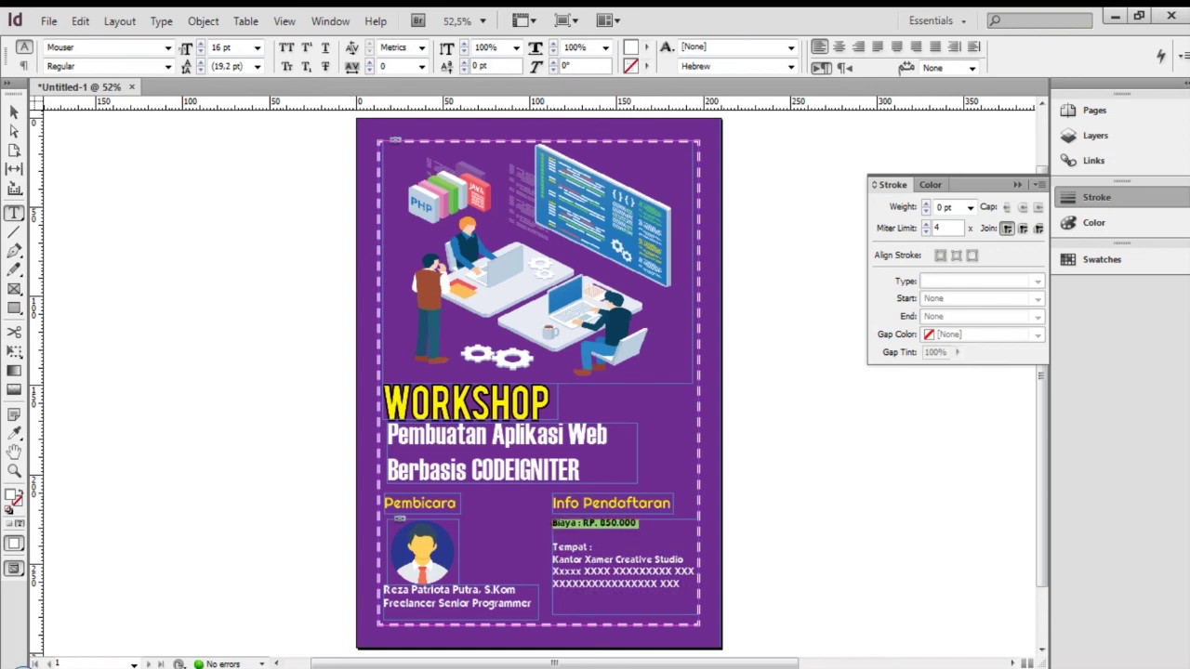
left_click(257, 47)
left_click(236, 168)
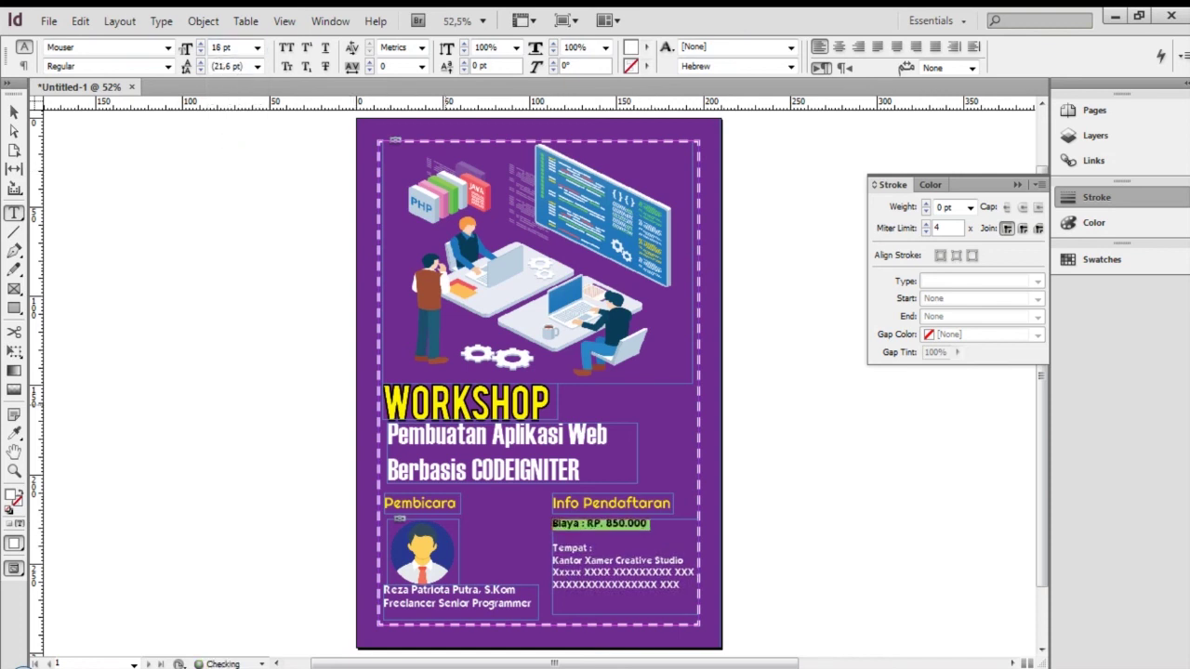
left_click(671, 530)
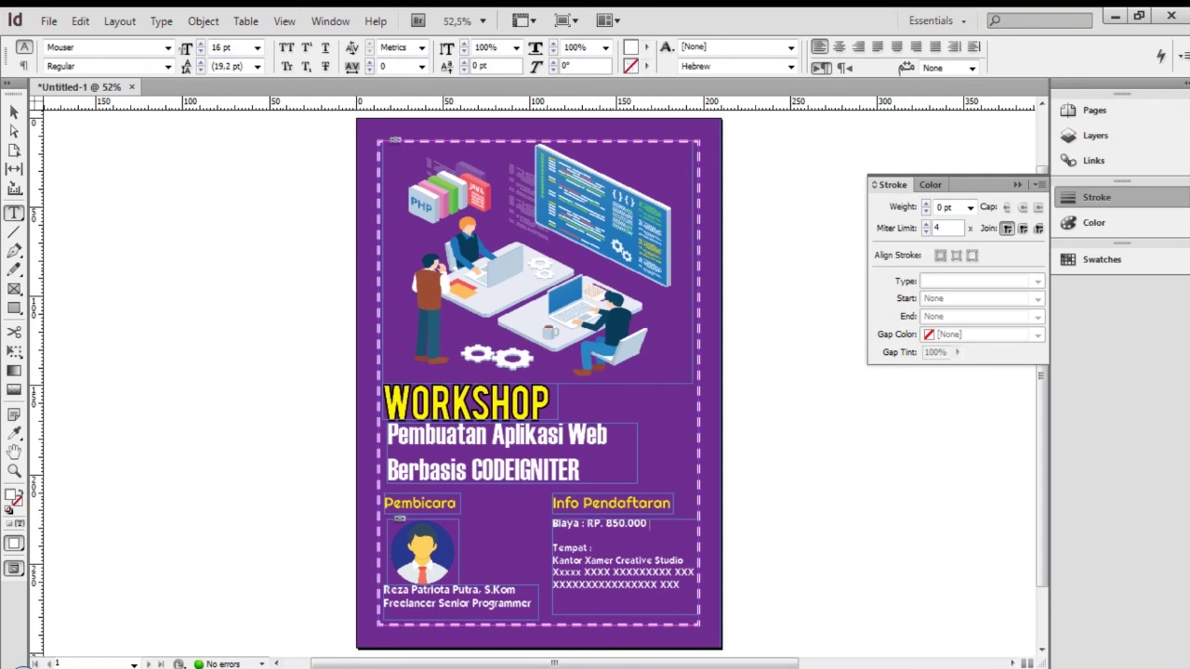
key("Escape")
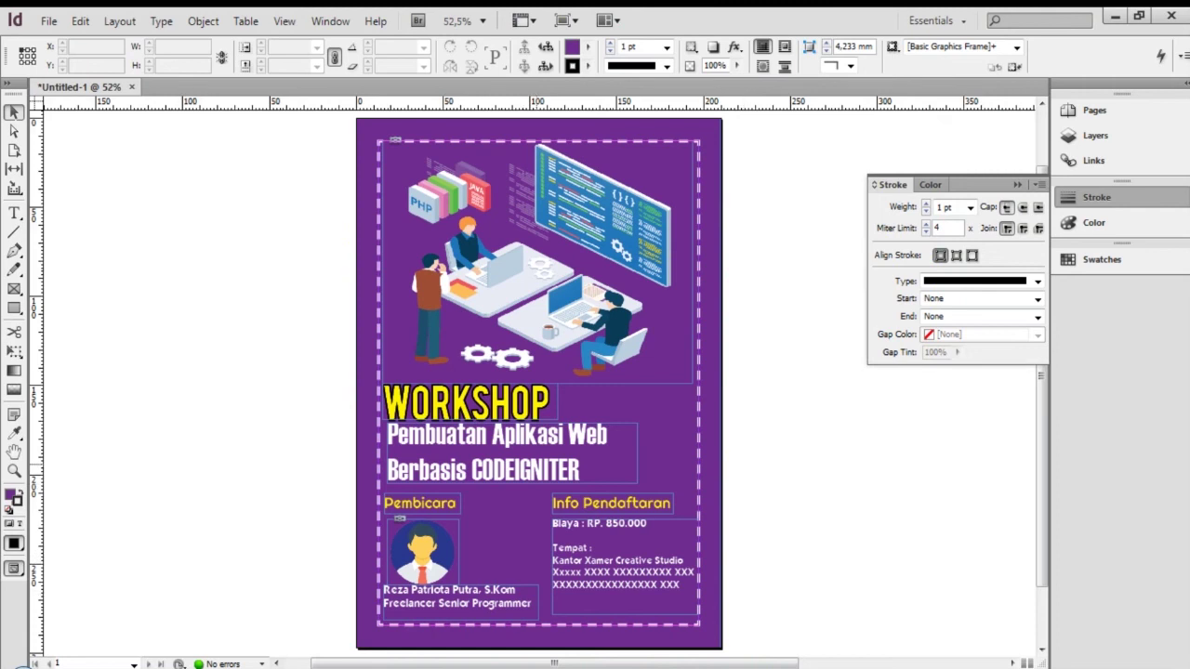
left_click(511, 453)
key("Down")
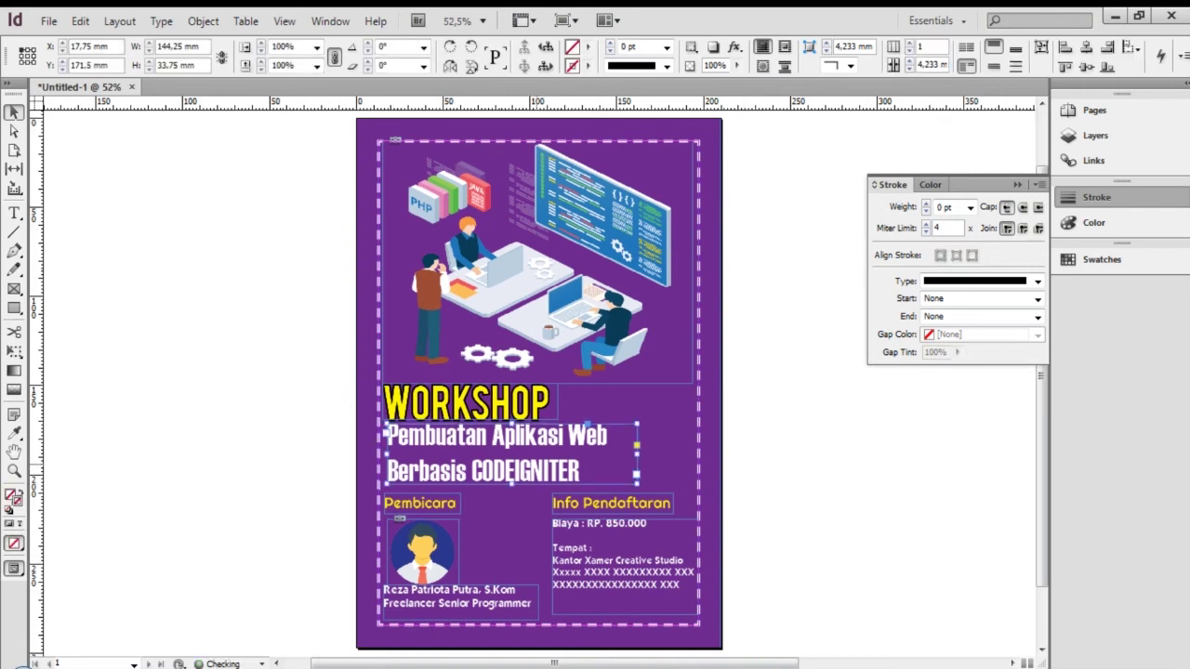